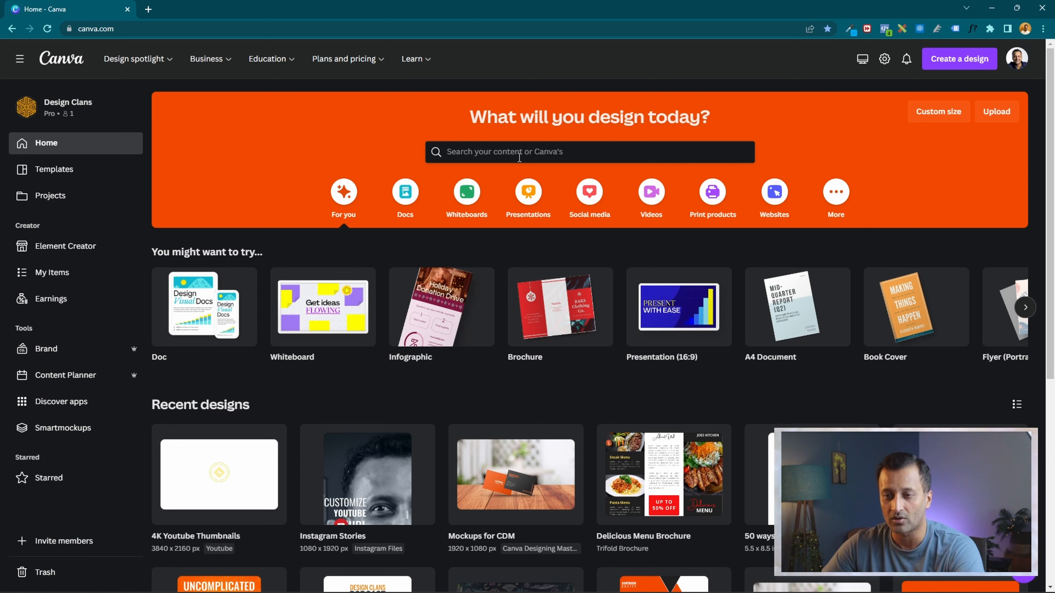
# Search the template library for "gaming logo"
pyautogui.click(565, 154)
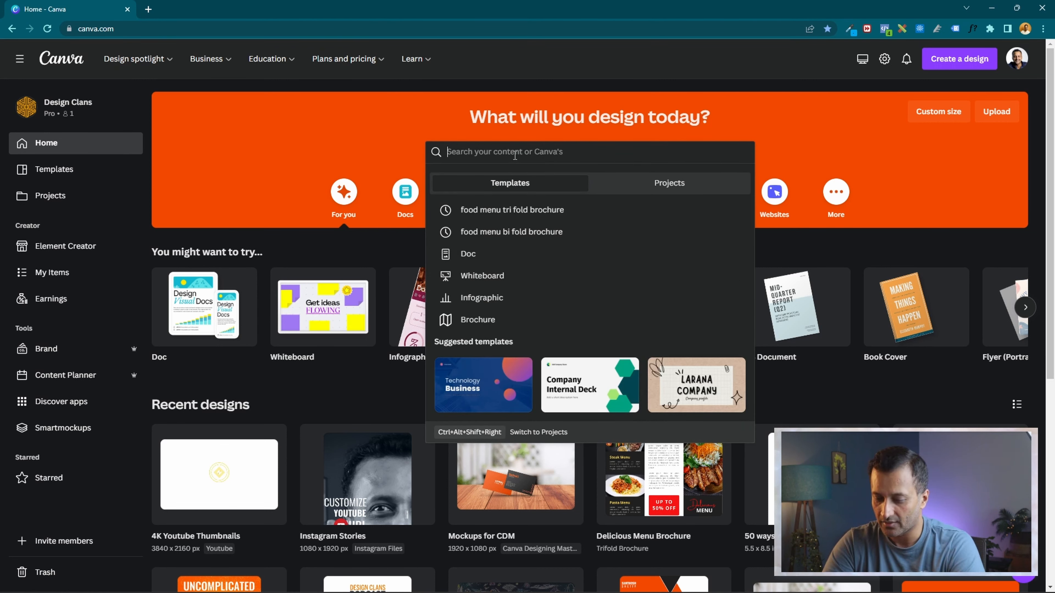
pyautogui.write('gaming logo')
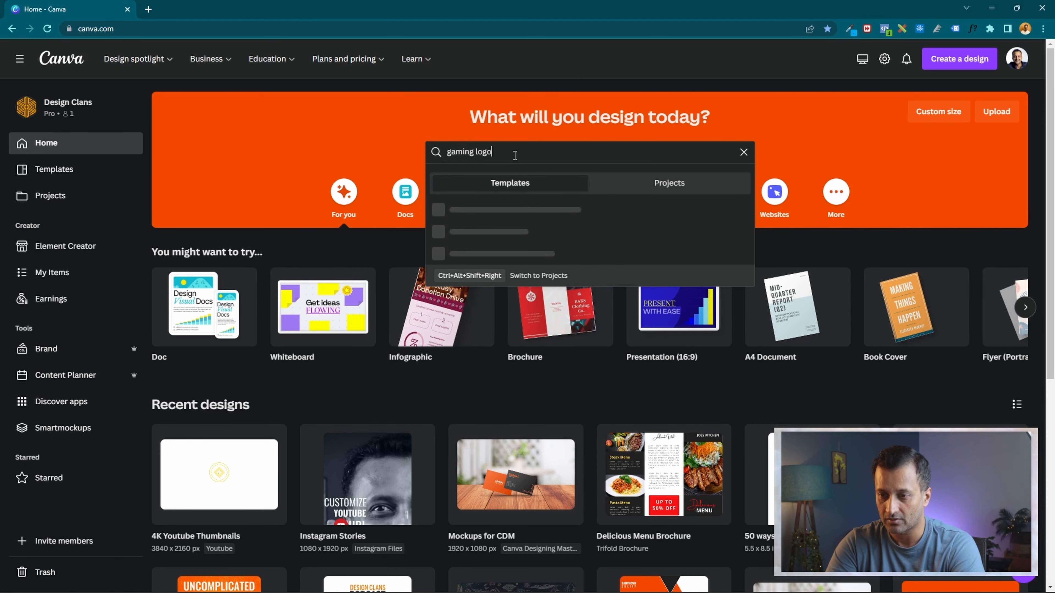
pyautogui.press('Return')
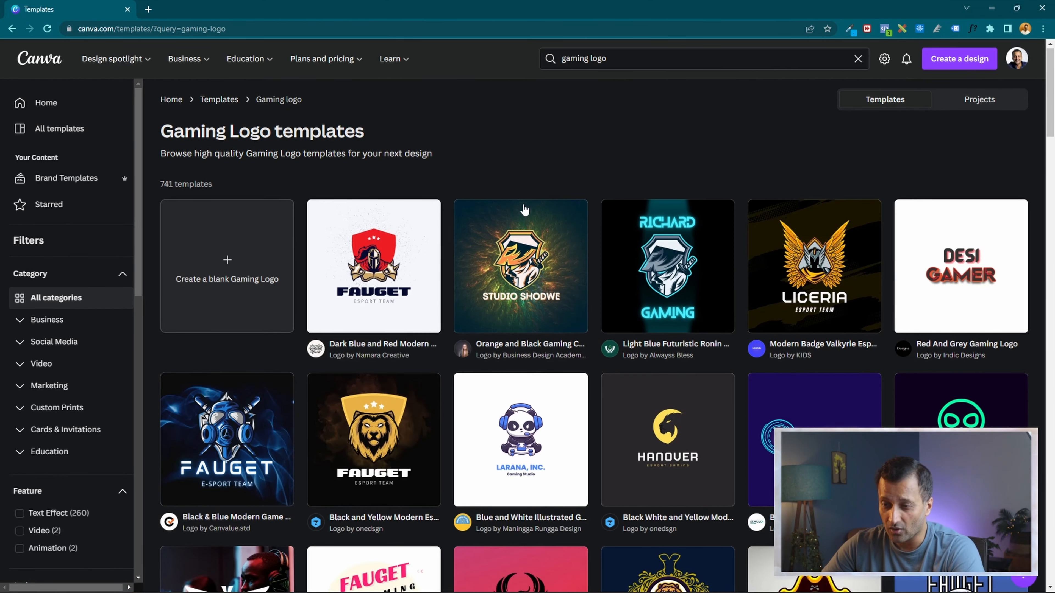
# Browse the gaming logo results and open the preview of the Dark Red Modern Esport Gaming Logo template
pyautogui.scroll(-6, 270, 238)
pyautogui.scroll(-5, 270, 238)
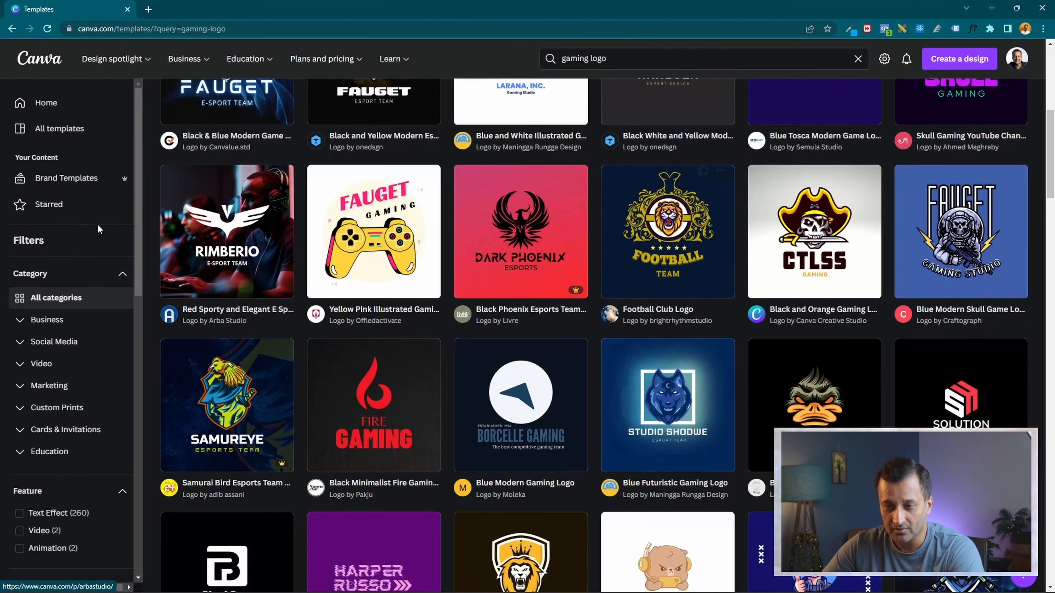
pyautogui.scroll(-8, 270, 279)
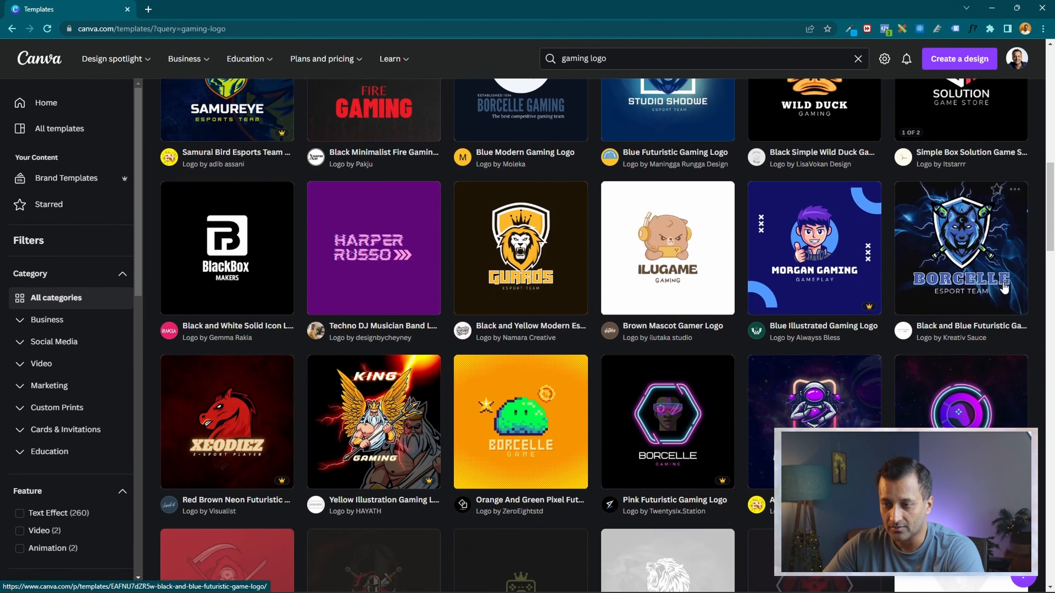
pyautogui.scroll(-6, 290, 265)
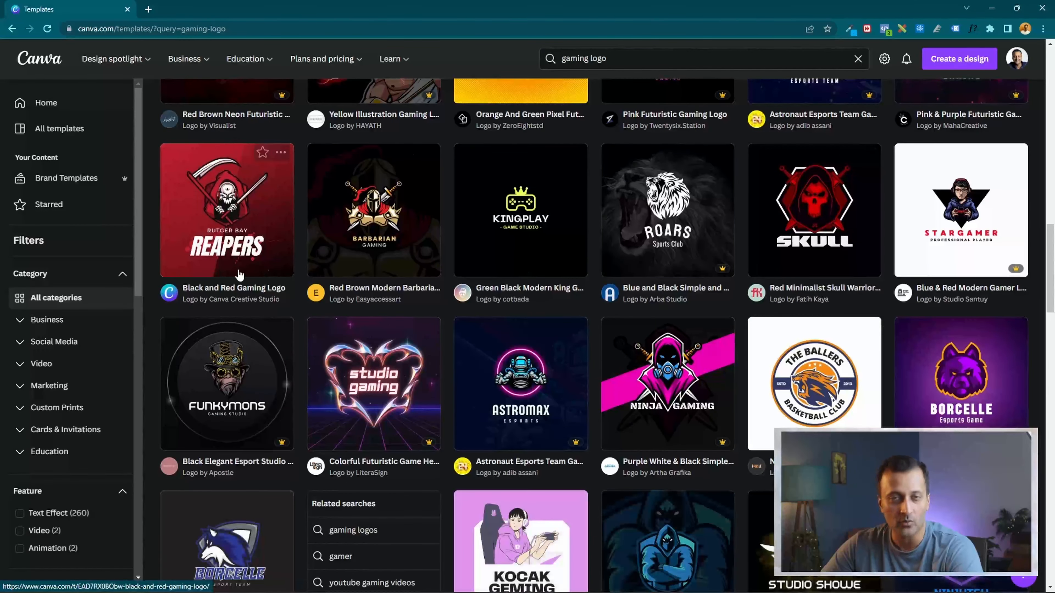
pyautogui.scroll(3, 241, 276)
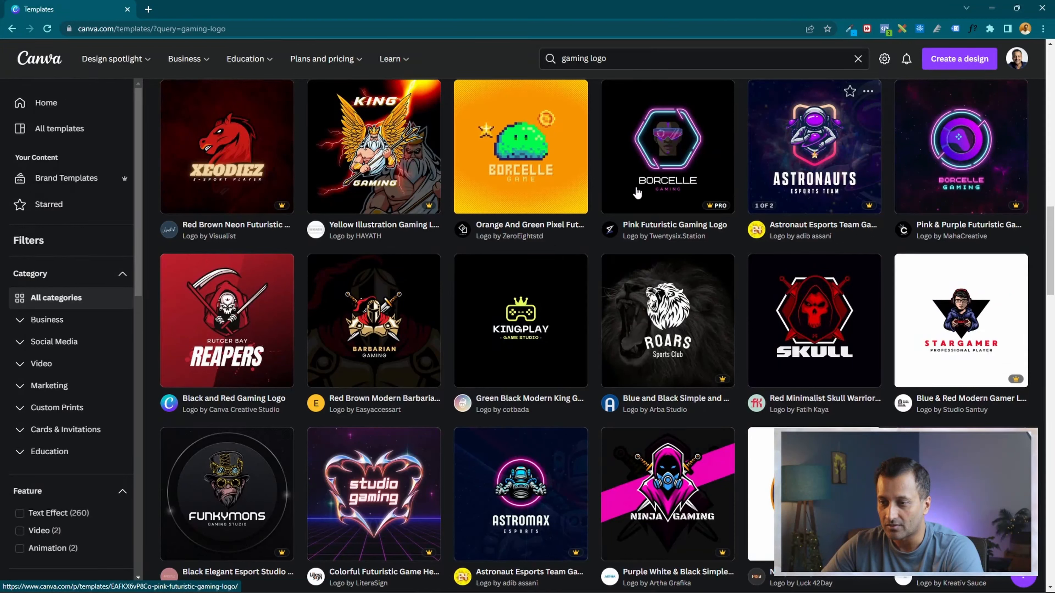
pyautogui.moveTo(697, 199)
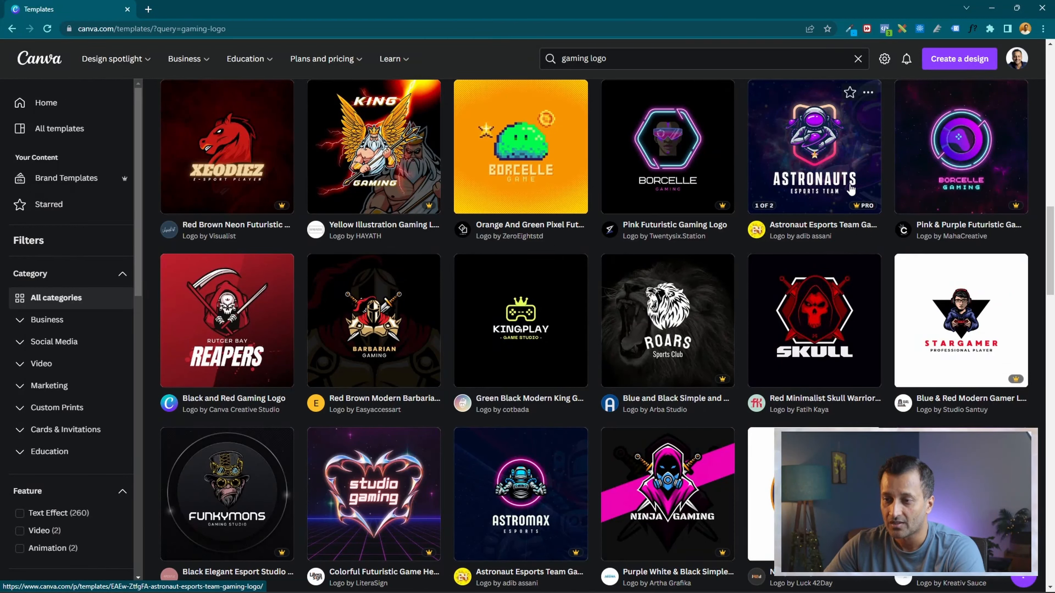
pyautogui.scroll(-3, 844, 292)
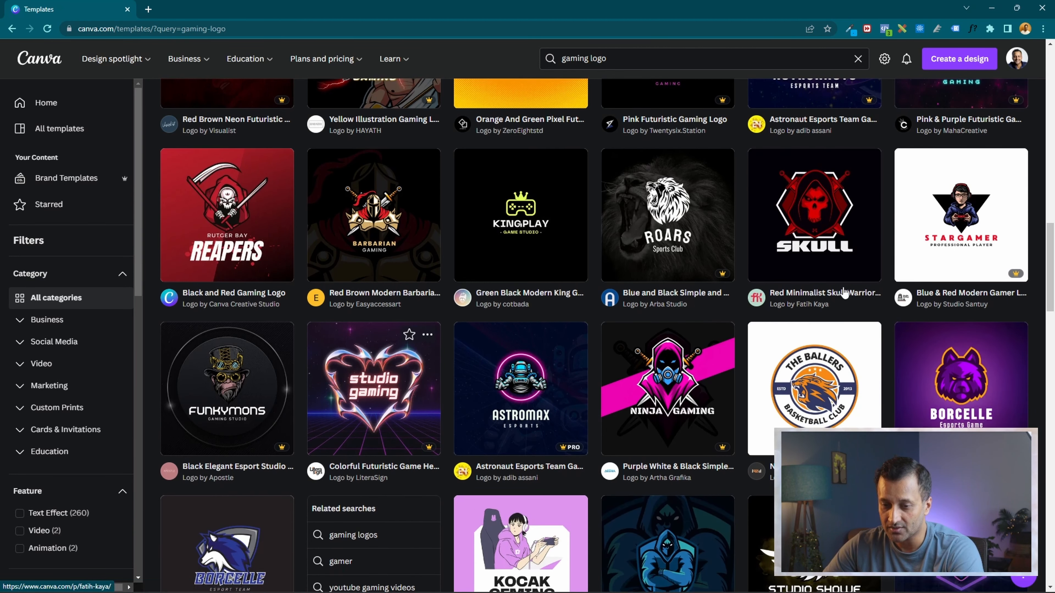
pyautogui.scroll(-5, 637, 320)
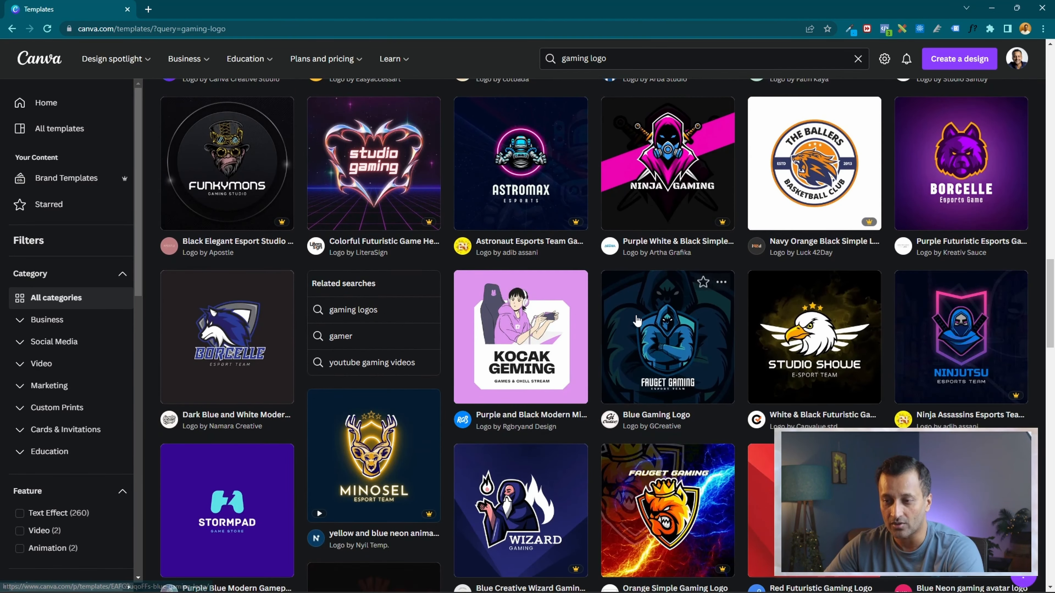
pyautogui.scroll(-4, 637, 320)
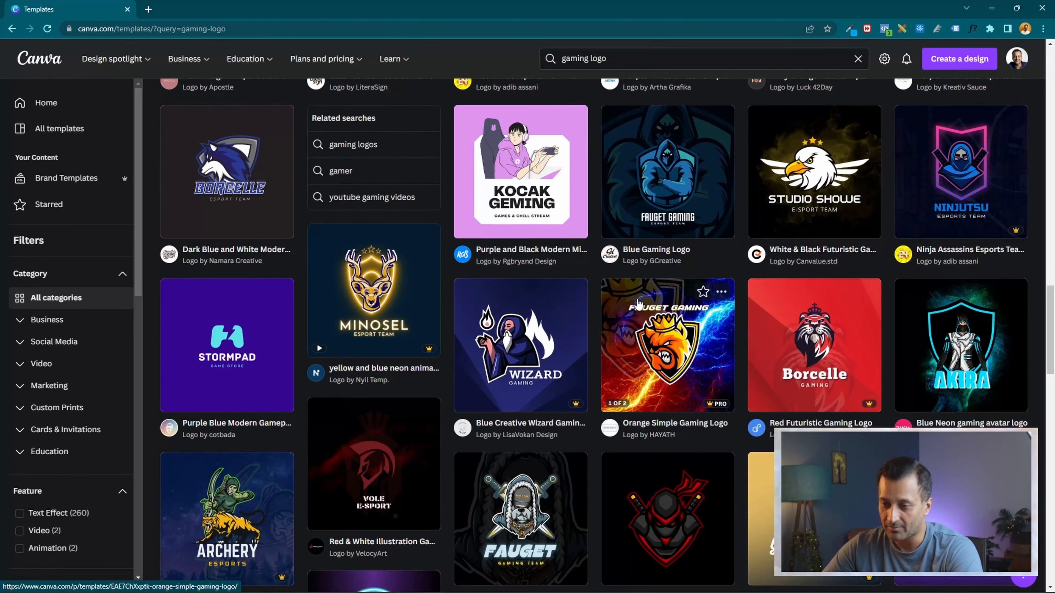
pyautogui.scroll(-6, 638, 305)
pyautogui.scroll(-5, 663, 199)
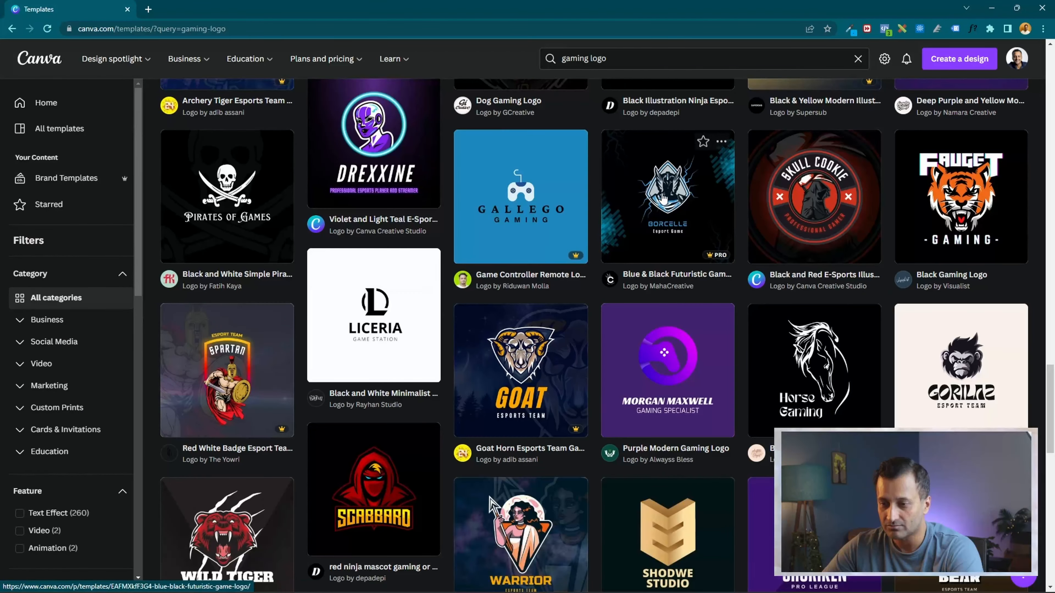
pyautogui.scroll(-5, 663, 200)
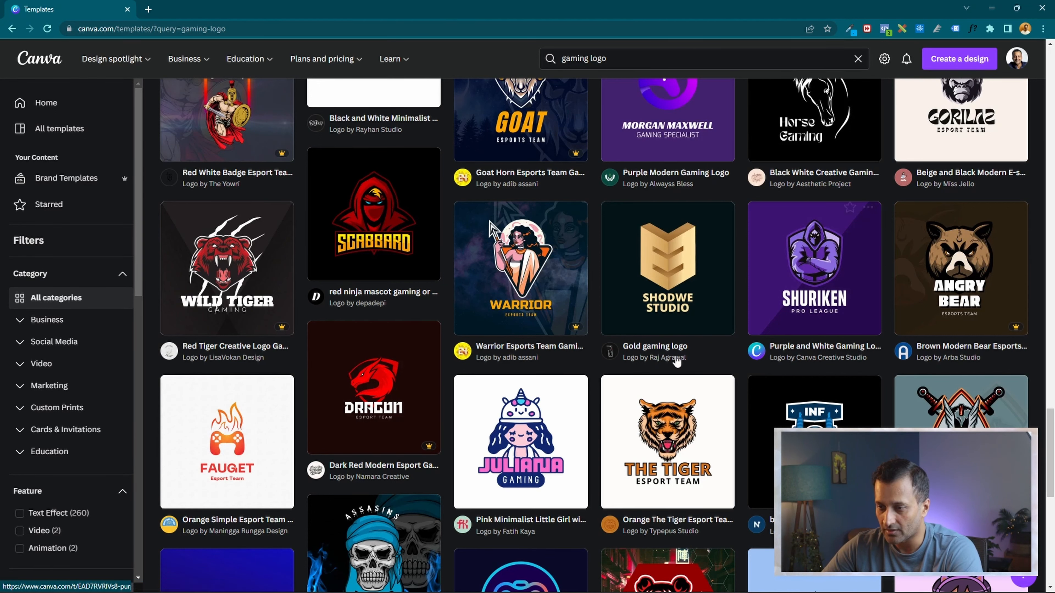
pyautogui.scroll(-3, 376, 371)
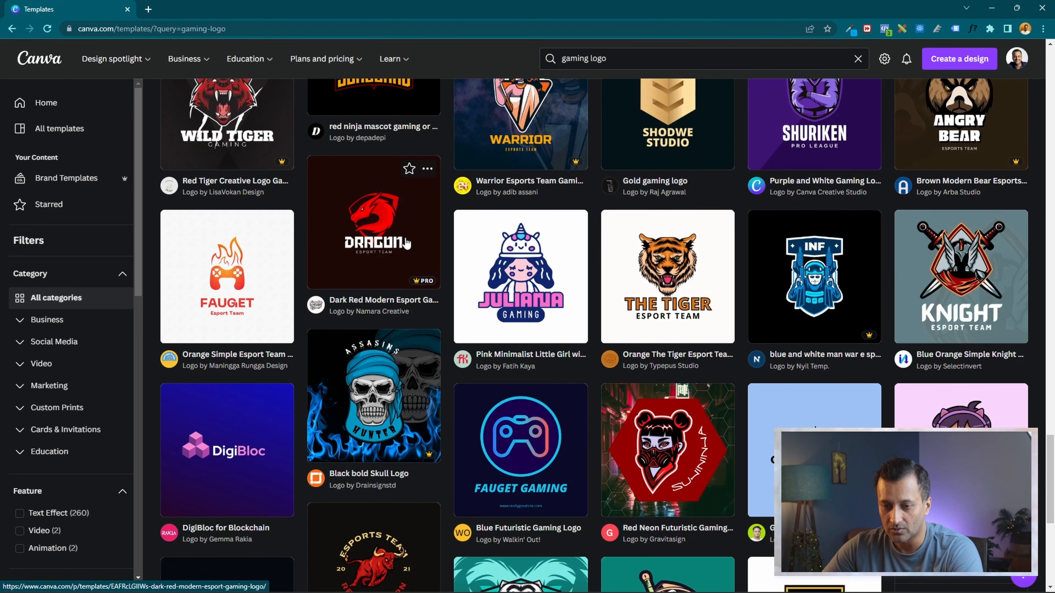
pyautogui.click(379, 233)
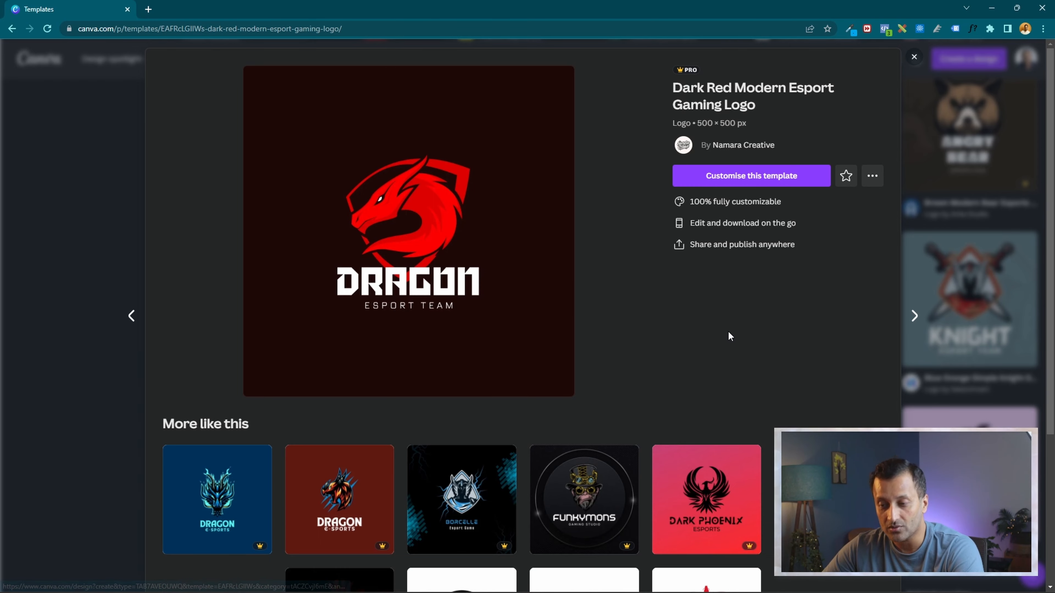
# Look through the similar logo templates suggested below the dragon logo preview and compare them with it
pyautogui.scroll(-8, 730, 337)
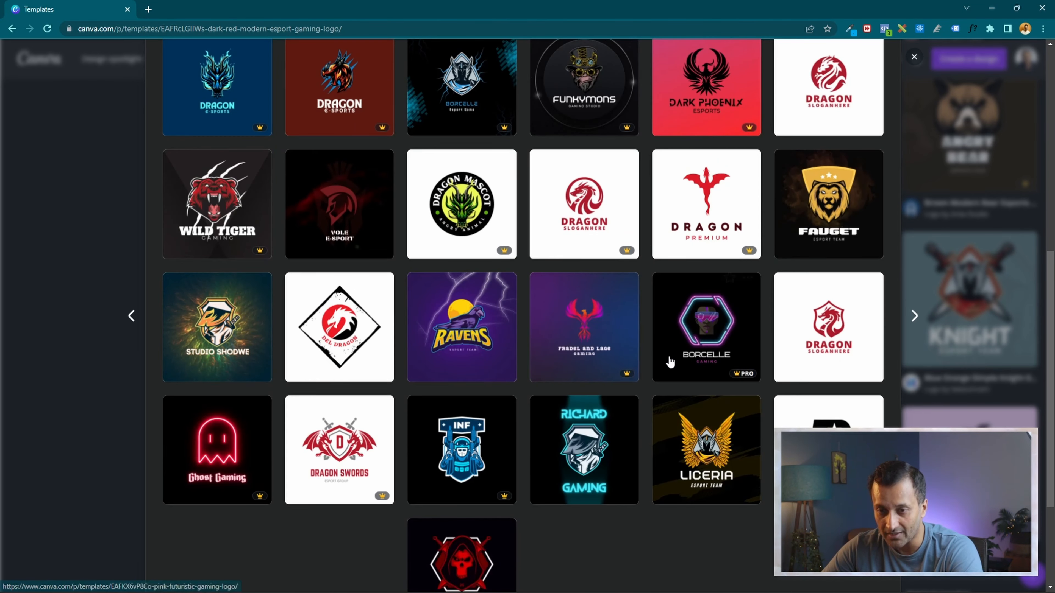
pyautogui.scroll(8, 460, 515)
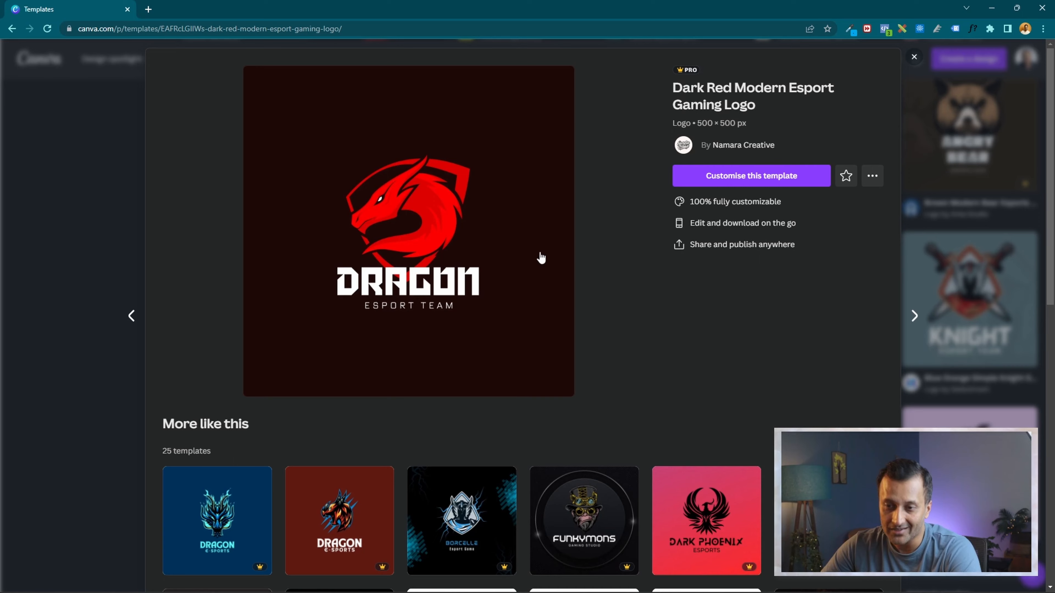
pyautogui.scroll(-3, 680, 294)
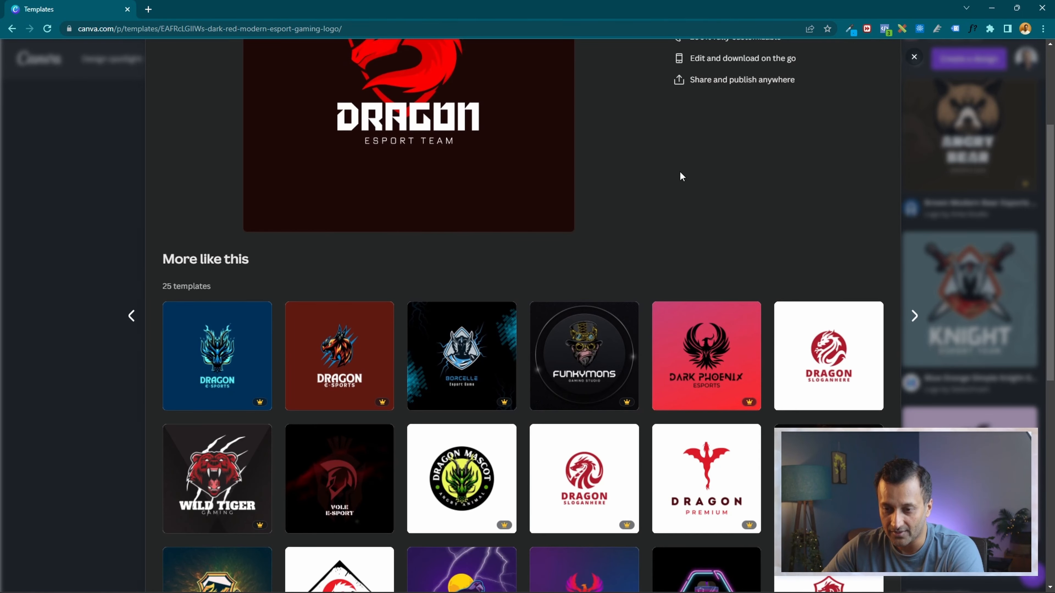
pyautogui.scroll(4, 617, 214)
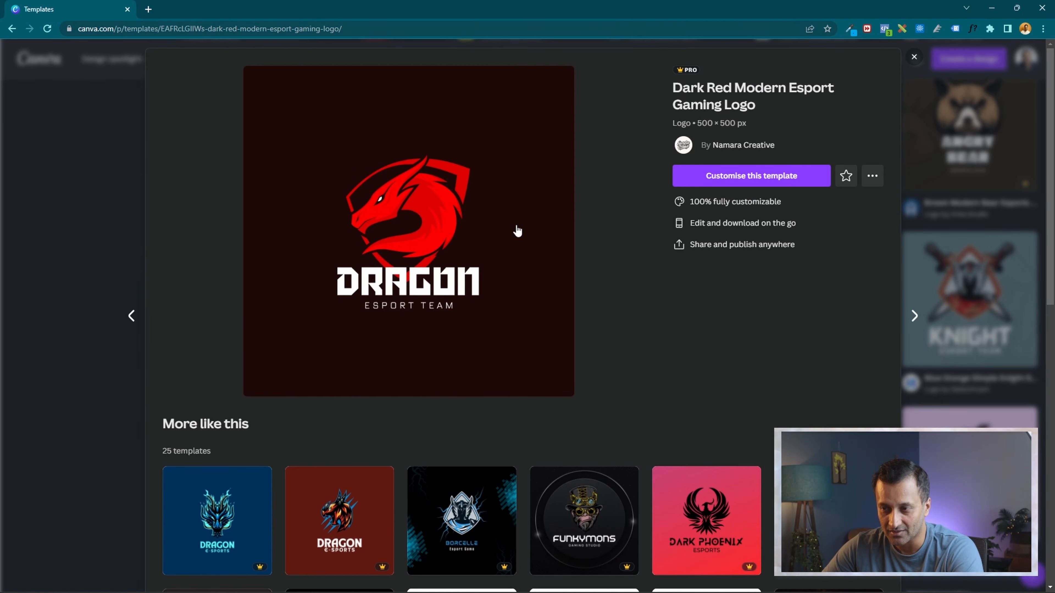
pyautogui.scroll(-6, 408, 151)
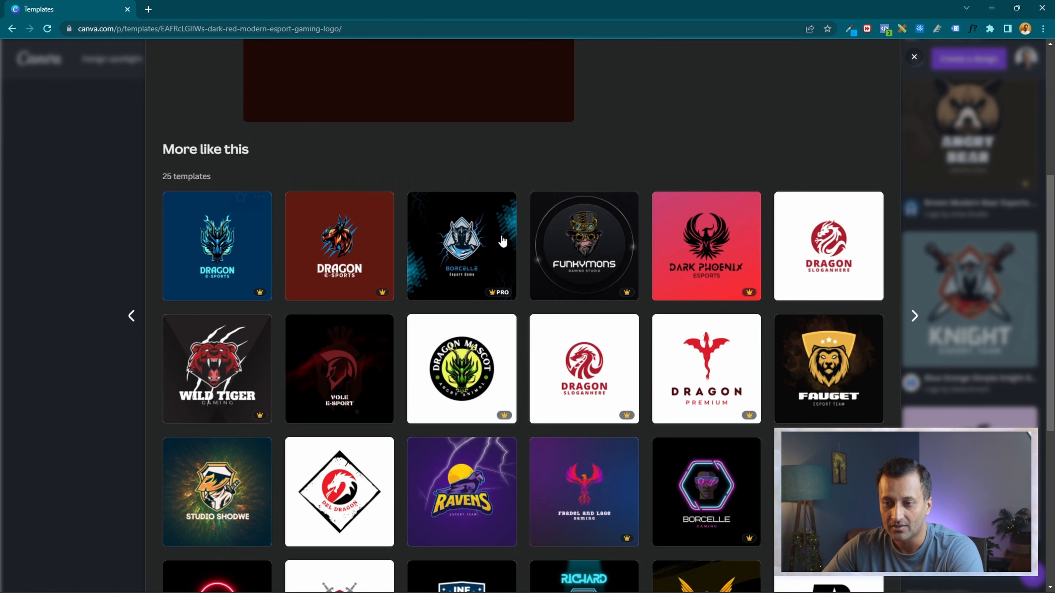
pyautogui.scroll(-2, 224, 360)
pyautogui.scroll(-2, 224, 360)
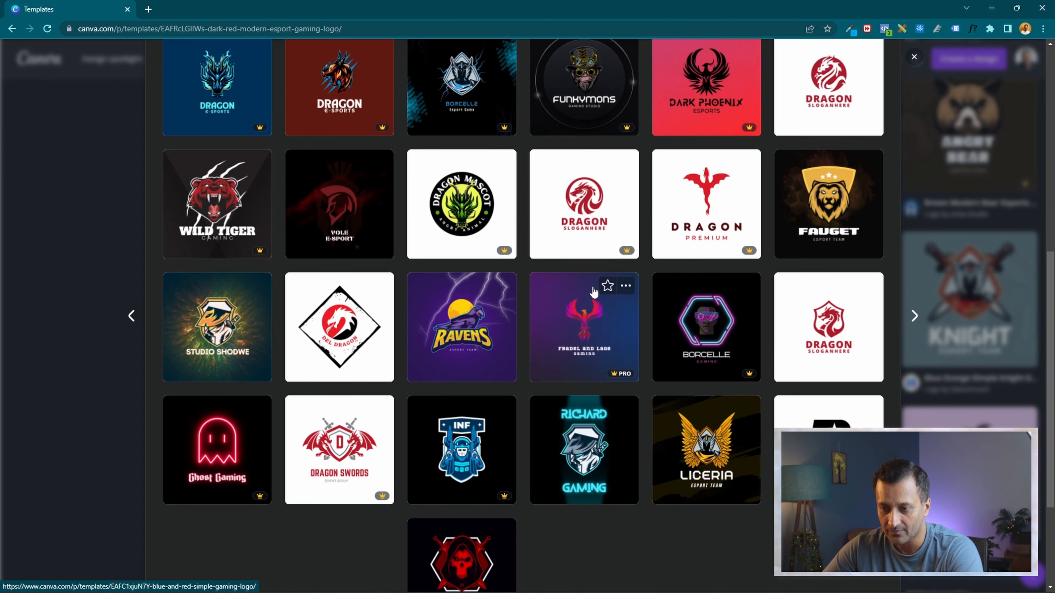
pyautogui.scroll(6, 299, 162)
pyautogui.scroll(-3, 607, 261)
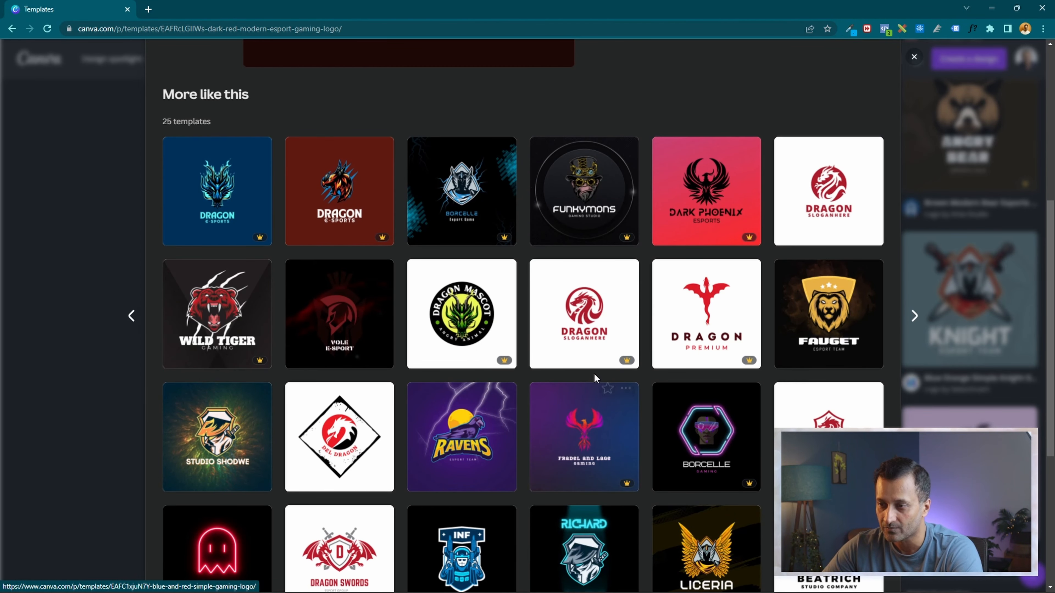
pyautogui.scroll(-3, 593, 373)
pyautogui.scroll(1, 594, 376)
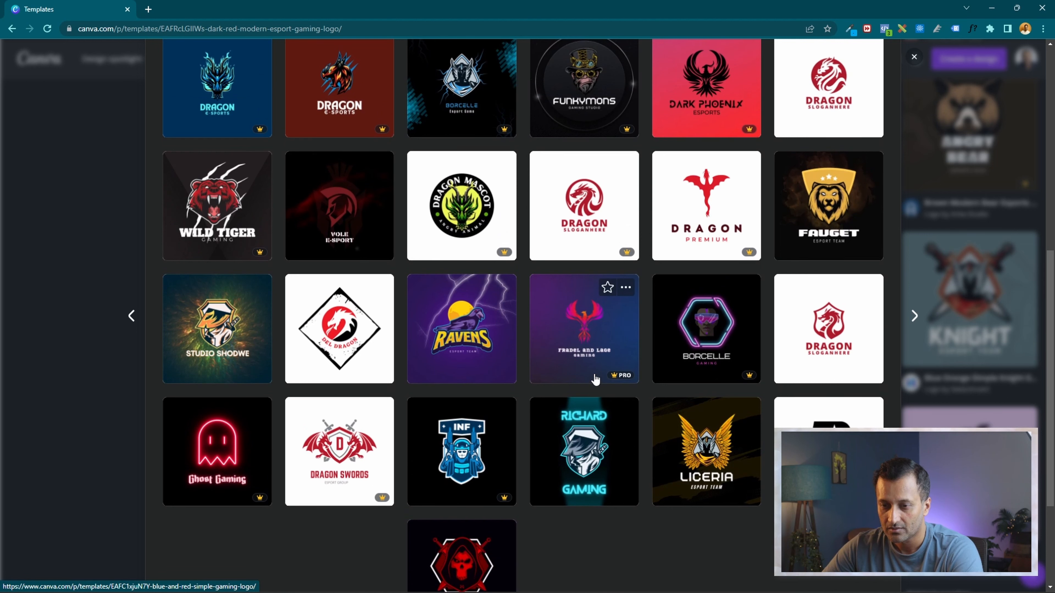
pyautogui.scroll(6, 595, 379)
pyautogui.scroll(2, 400, 180)
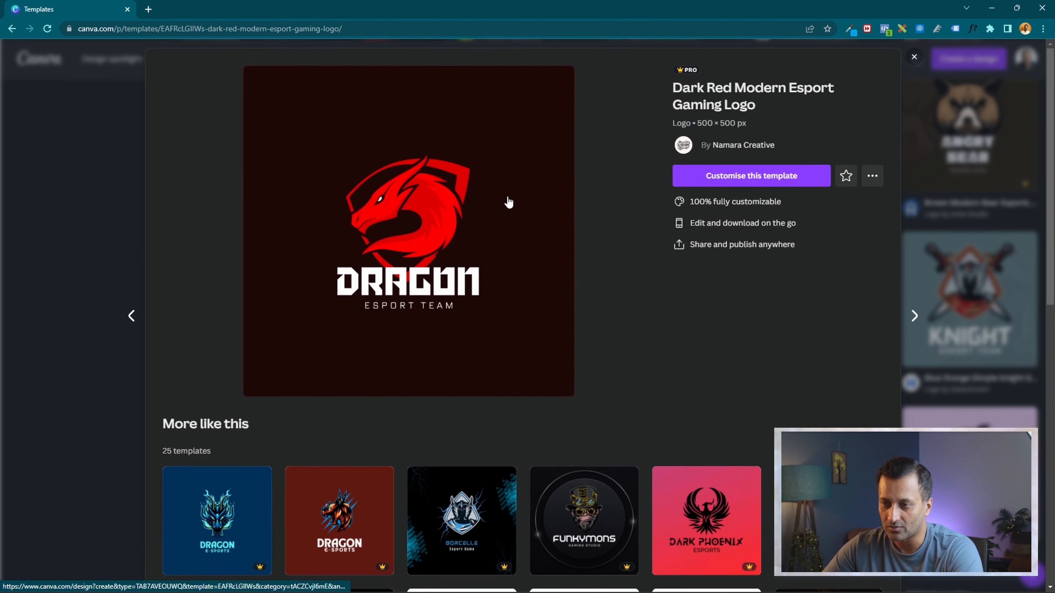
# Check the template's name, size and Pro label, and start customising the Dark Red Modern Esport Gaming Logo template
pyautogui.moveTo(748, 124); pyautogui.dragTo(655, 128)
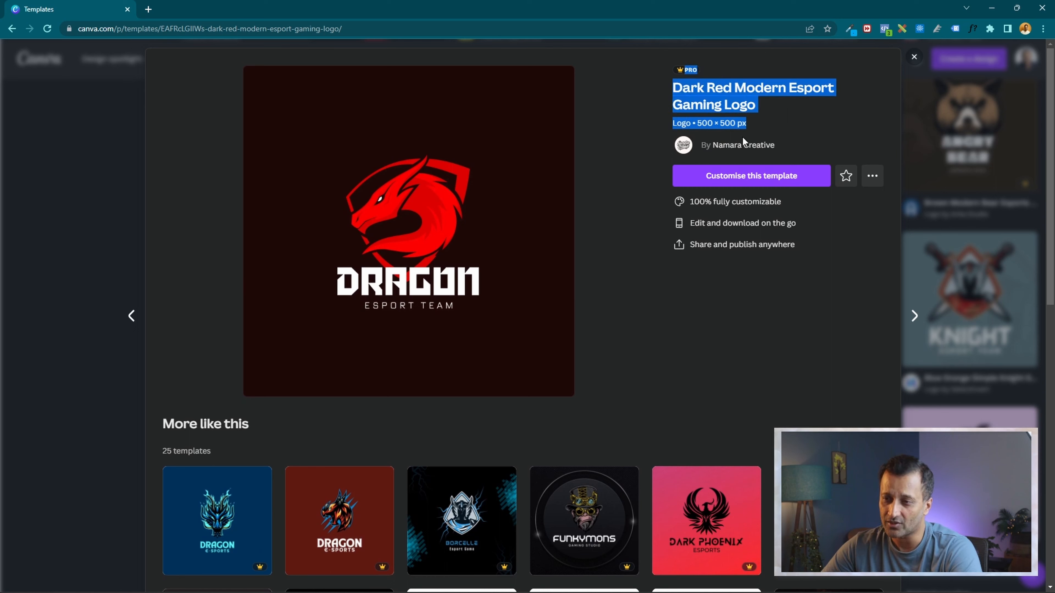
pyautogui.click(780, 126)
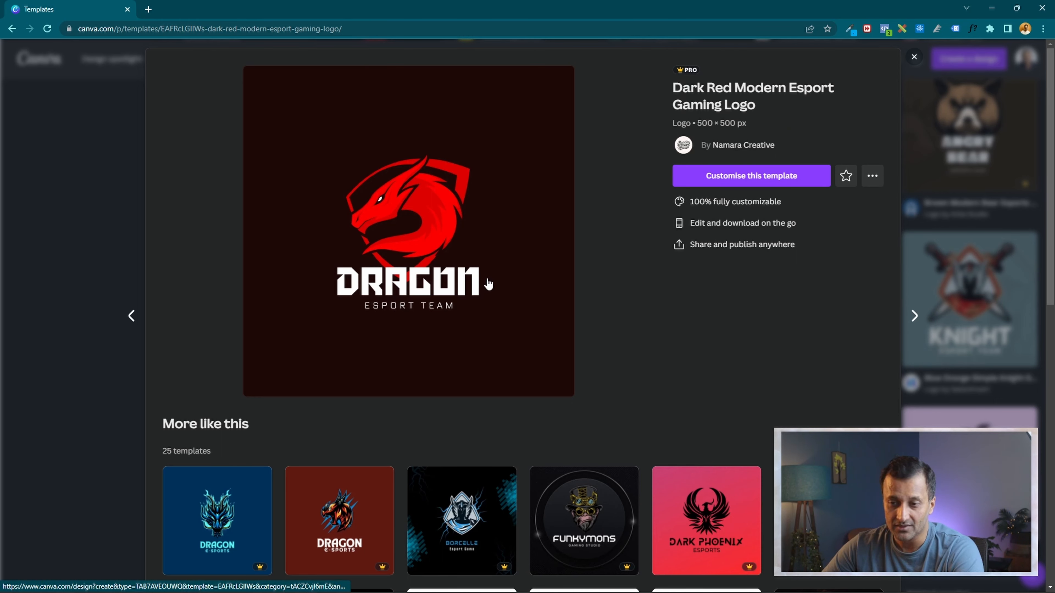
pyautogui.click(707, 76)
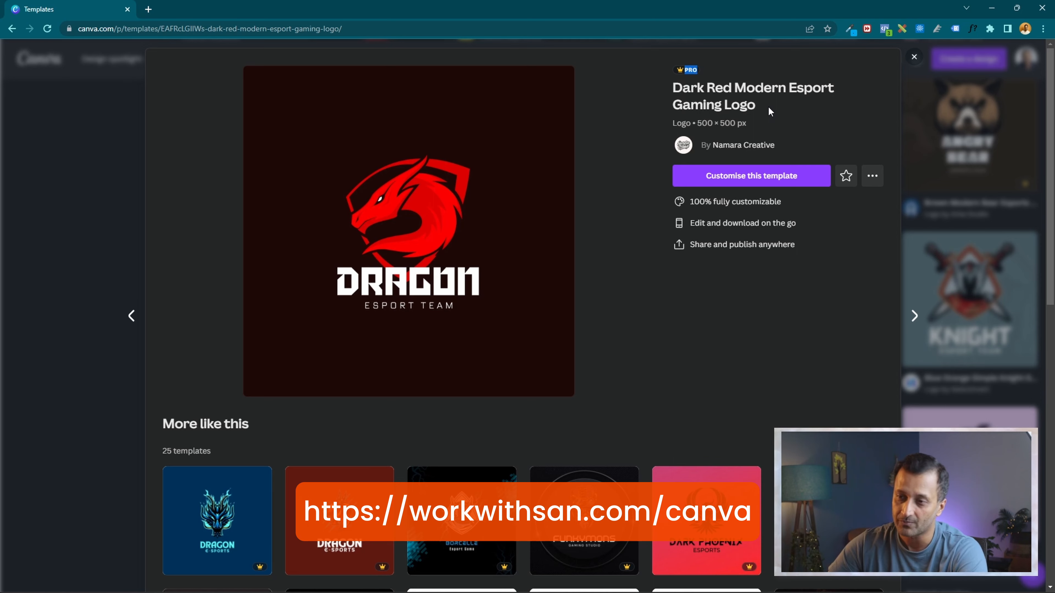
pyautogui.click(753, 180)
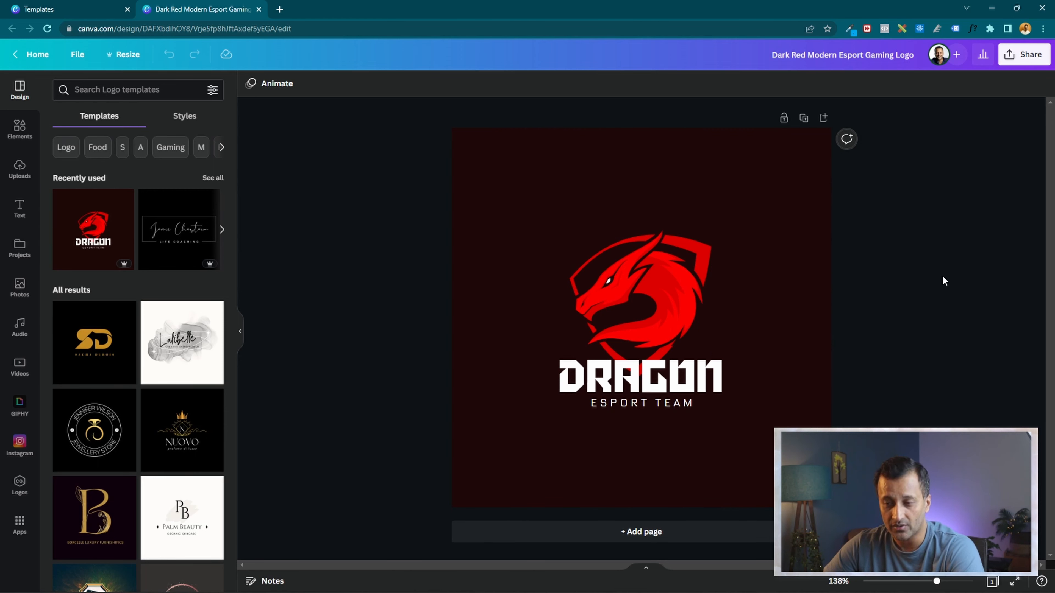
# Try replacing the logo's DRAGON headline with 2DRAGONS
pyautogui.doubleClick(663, 384)
pyautogui.click(884, 396)
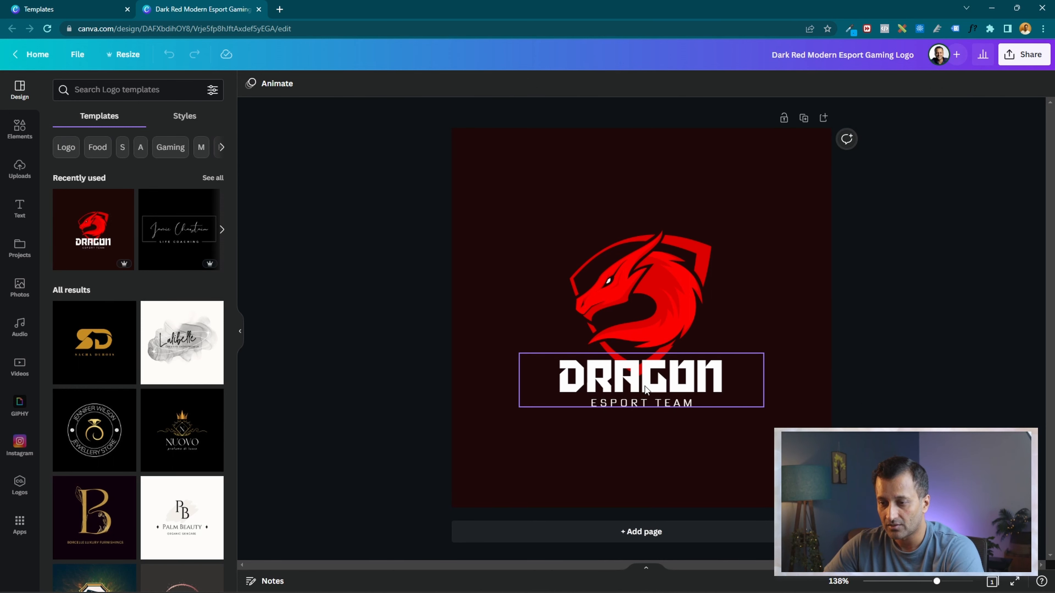
pyautogui.doubleClick(660, 372)
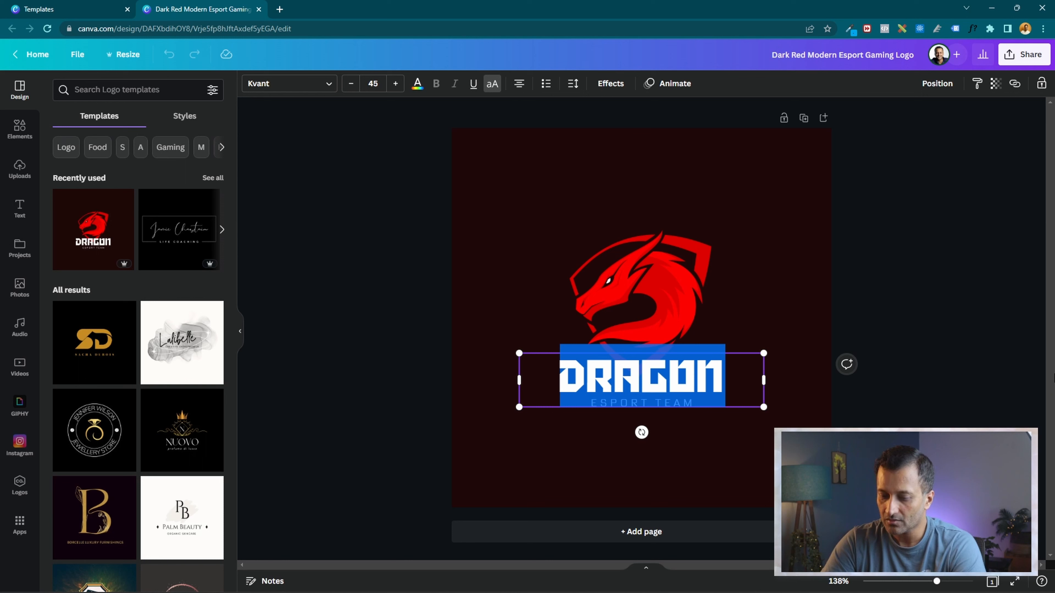
pyautogui.write('TWO')
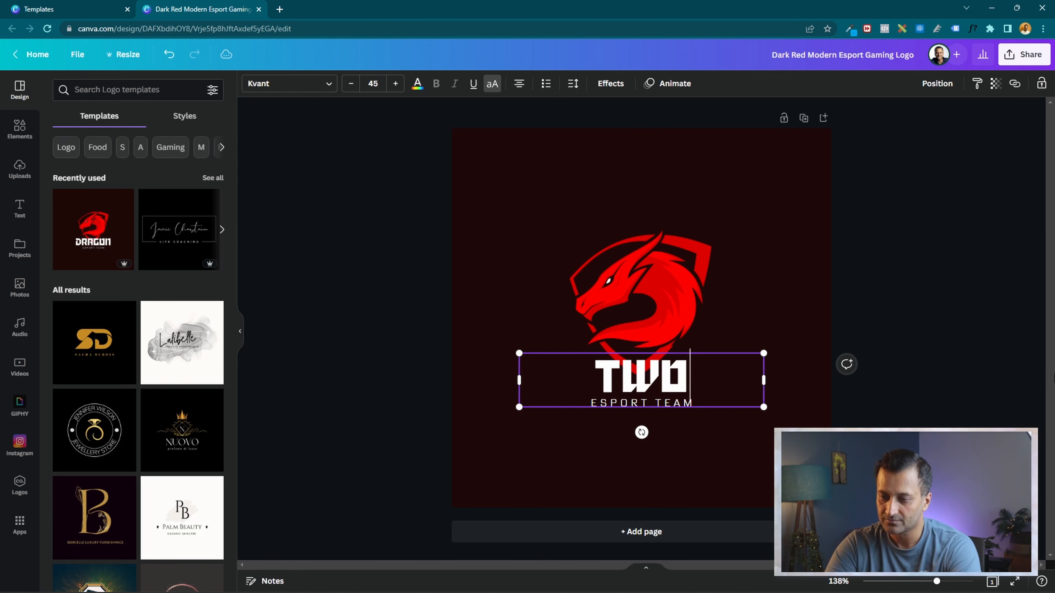
pyautogui.press('BackSpace')
pyautogui.press('BackSpace')
pyautogui.press('BackSpace')
pyautogui.write('2')
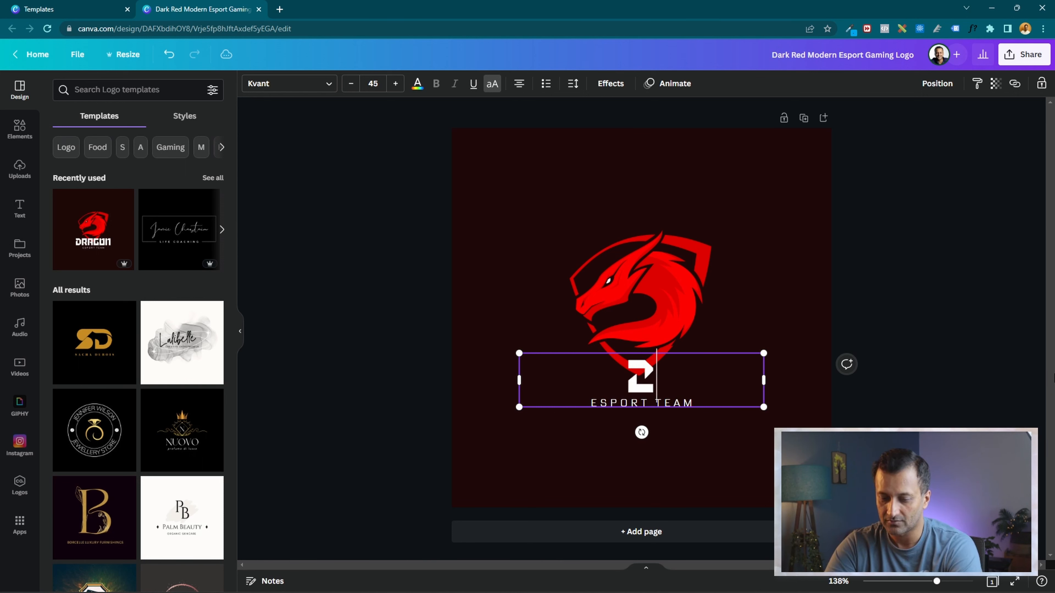
pyautogui.write('DRAGONS')
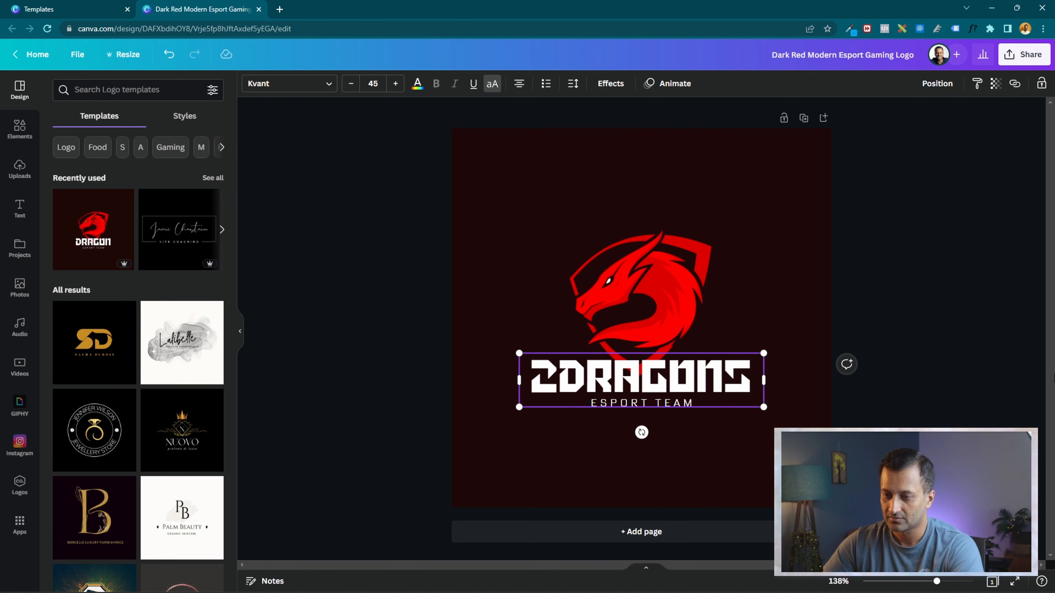
# Clear the logo's headline text and enter TWO DRAGONS instead
pyautogui.press('BackSpace')
pyautogui.press('BackSpace')
pyautogui.press('BackSpace')
pyautogui.press('BackSpace')
pyautogui.press('BackSpace')
pyautogui.press('BackSpace')
pyautogui.press('BackSpace')
pyautogui.press('BackSpace')
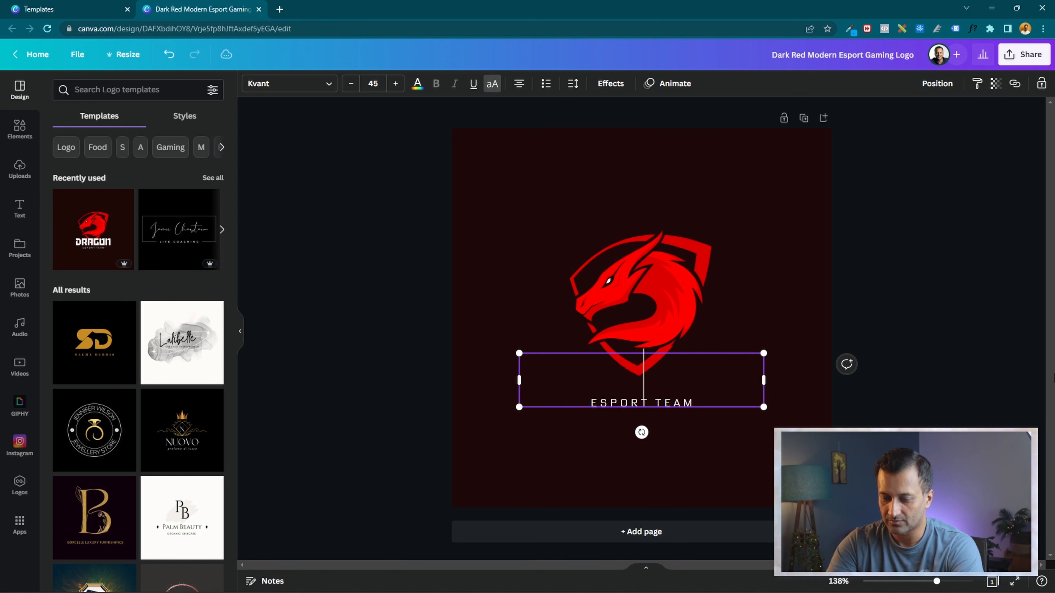
pyautogui.write('TWO DRAGONS')
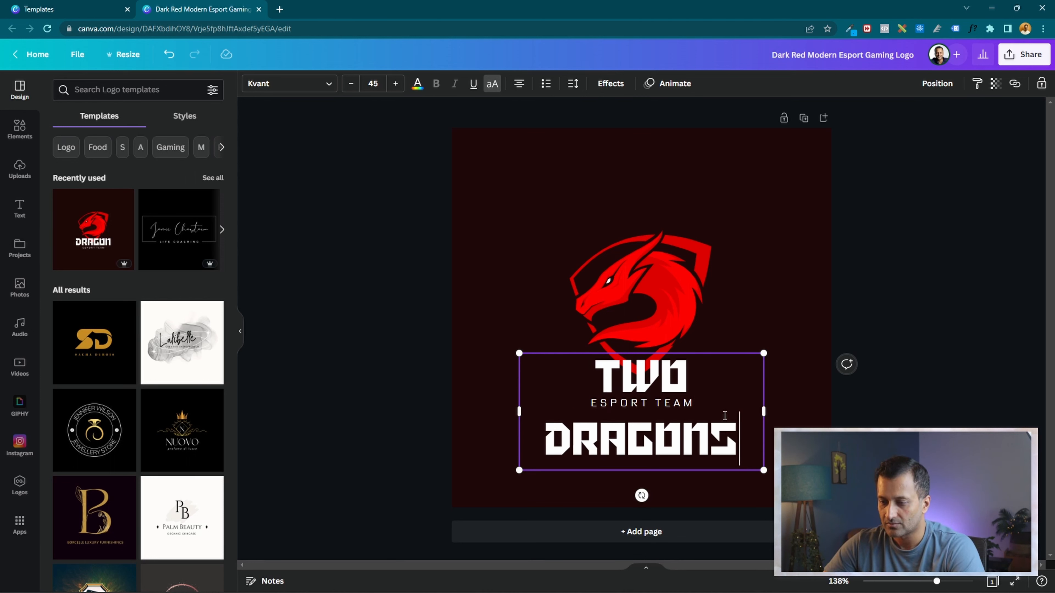
# Tighten the TWO DRAGONS headline's line spacing to 0.83 and scale the text down to size 36.6
pyautogui.click(574, 84)
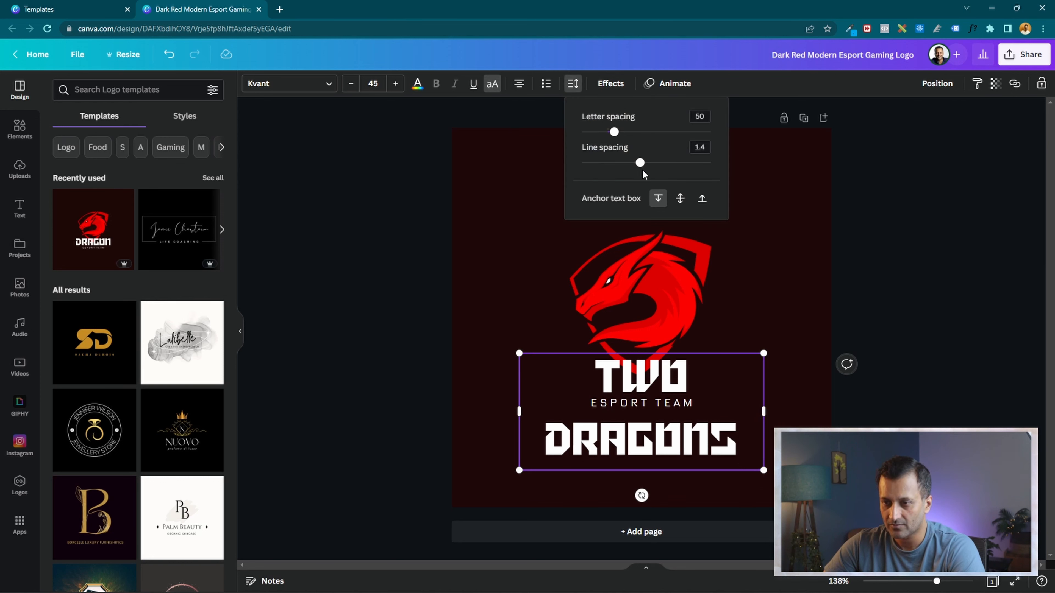
pyautogui.moveTo(639, 163); pyautogui.dragTo(603, 162)
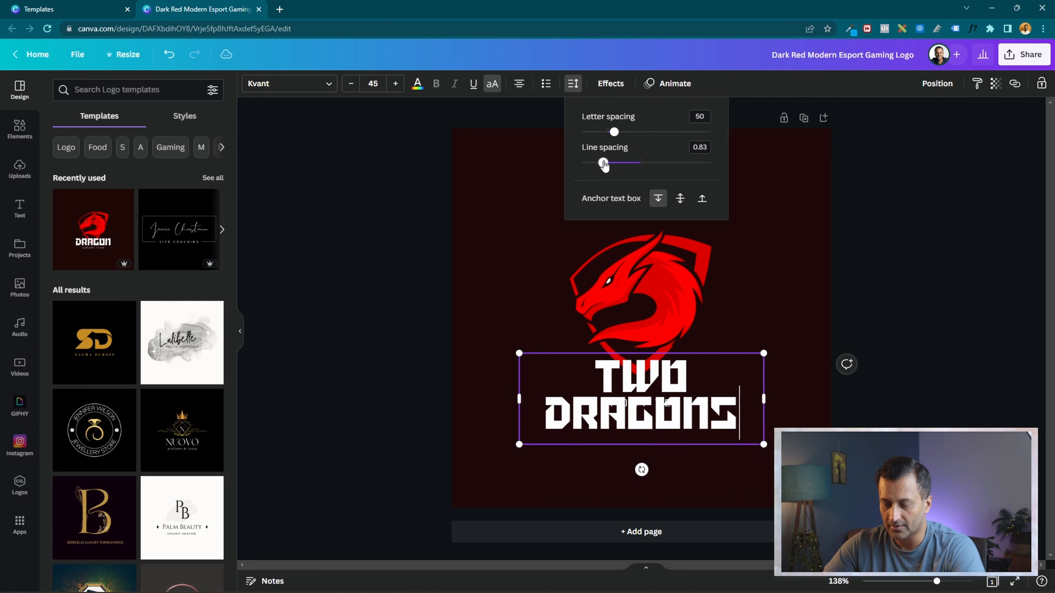
pyautogui.click(731, 264)
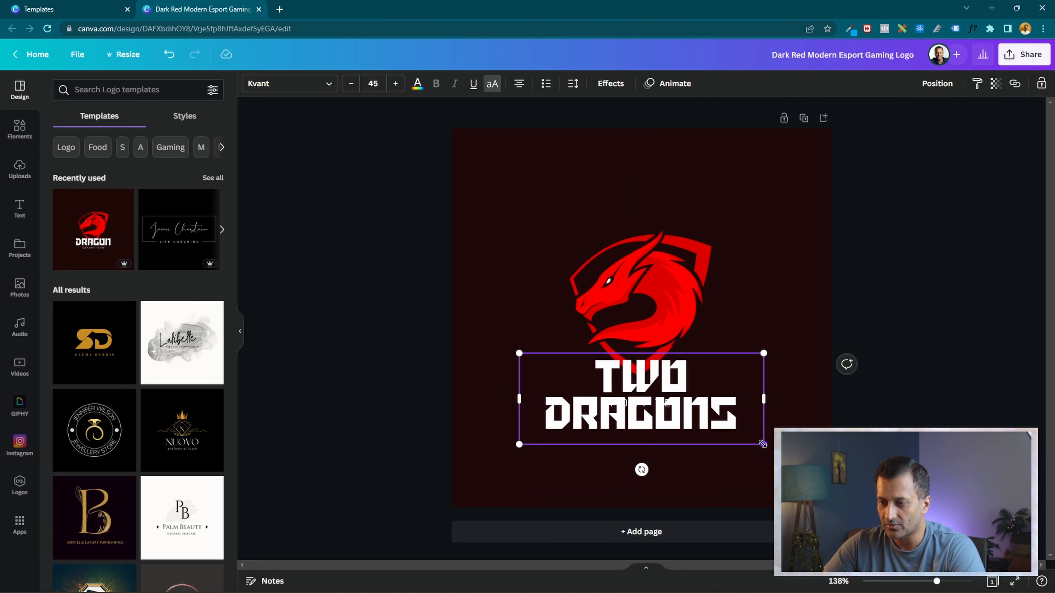
pyautogui.moveTo(763, 445); pyautogui.dragTo(743, 431)
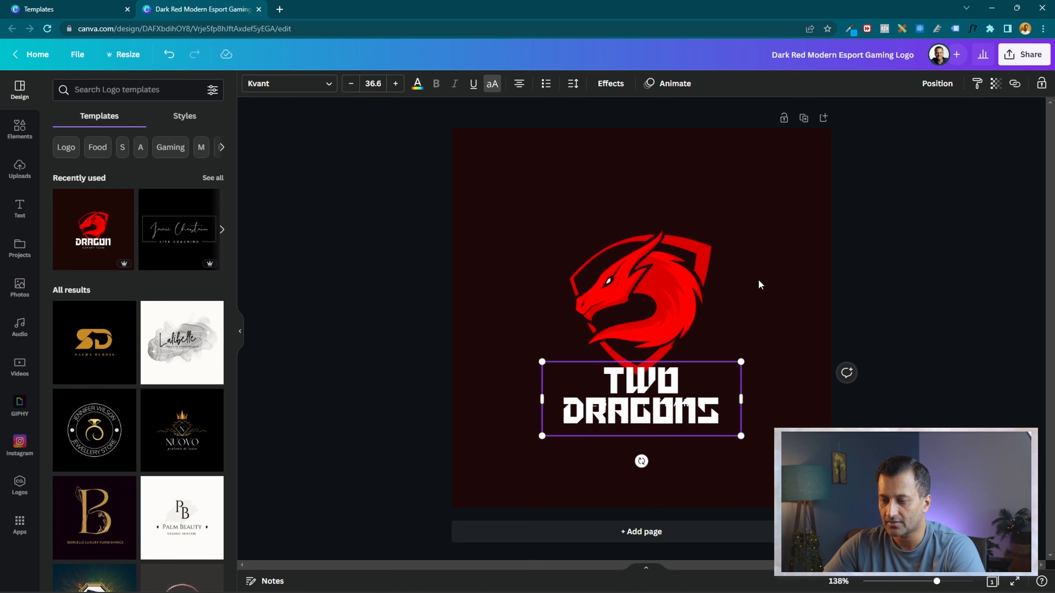
# Move the dragon emblem and headline up clear of the ESPORT TEAM line, and shift all three elements slightly down the page
pyautogui.keyDown('shift'); pyautogui.click(670, 312); pyautogui.keyUp('shift')
pyautogui.moveTo(671, 312); pyautogui.dragTo(672, 281)
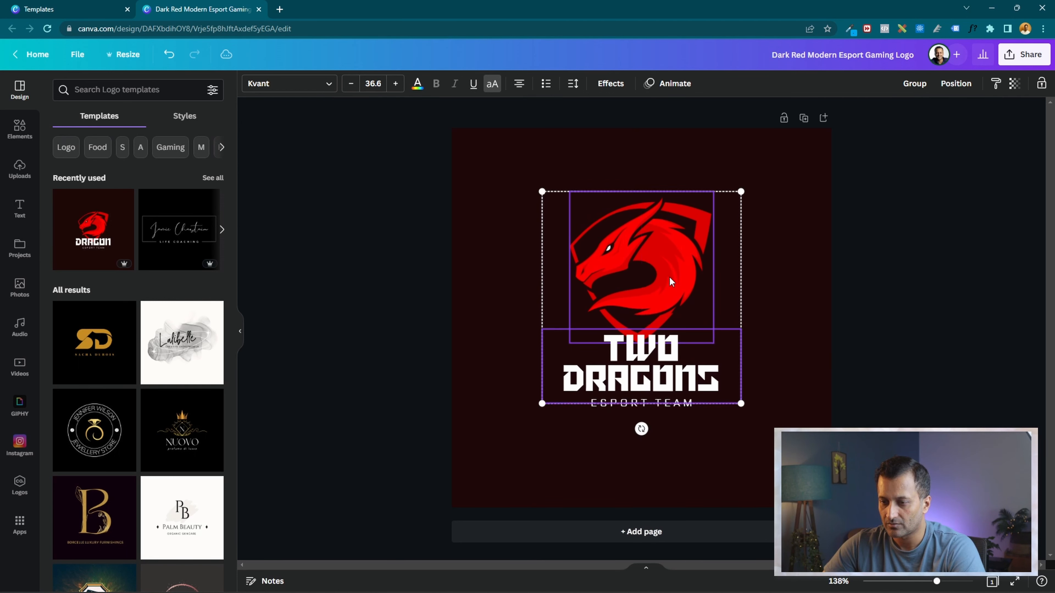
pyautogui.keyDown('shift'); pyautogui.click(683, 405); pyautogui.keyUp('shift')
pyautogui.moveTo(681, 313); pyautogui.dragTo(680, 330)
pyautogui.click(862, 360)
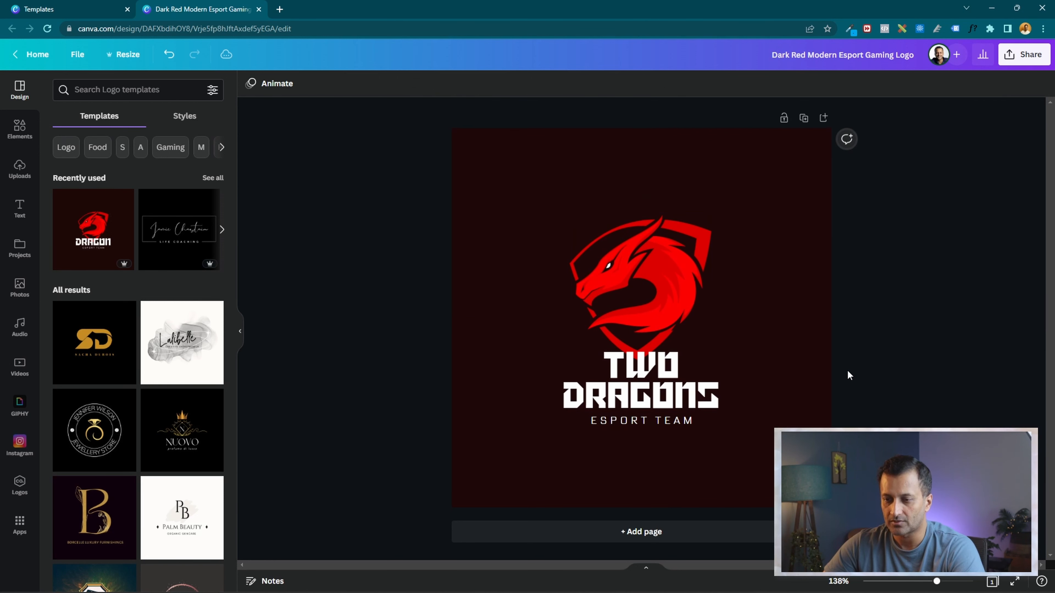
# Move the TWO DRAGONS headline and ESPORT TEAM tagline together slightly down, clear of the shield, keeping them horizontally centred
pyautogui.click(619, 388)
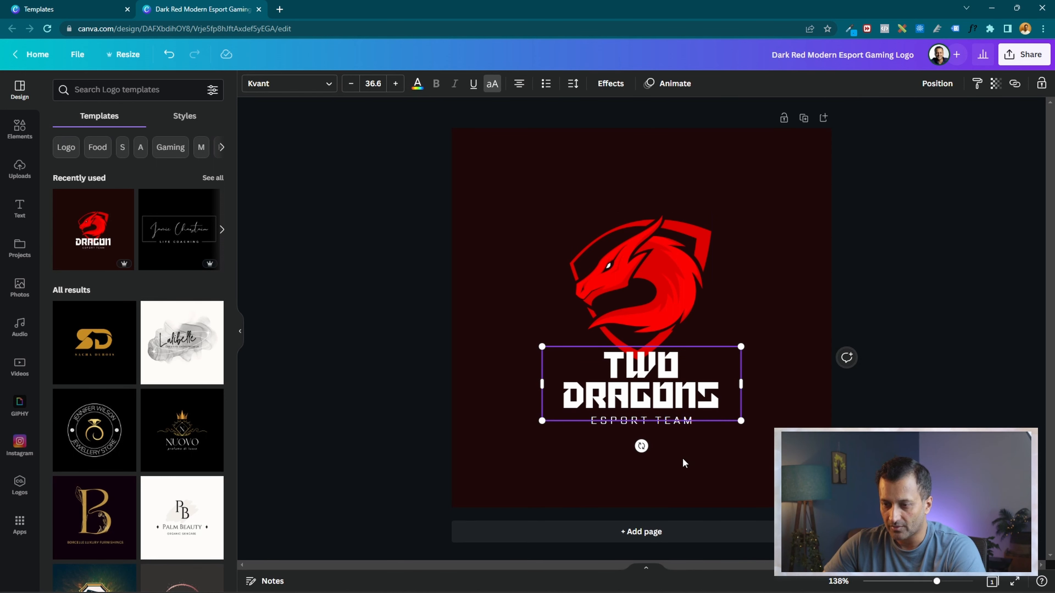
pyautogui.keyDown('shift'); pyautogui.click(673, 426); pyautogui.keyUp('shift')
pyautogui.moveTo(665, 394); pyautogui.dragTo(664, 405)
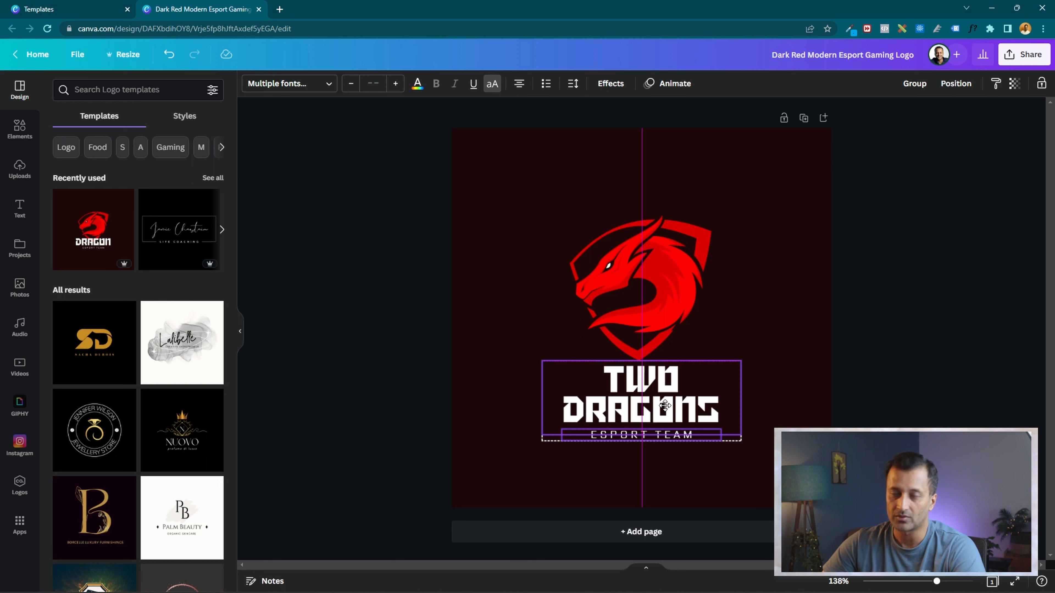
pyautogui.moveTo(665, 406); pyautogui.dragTo(665, 405)
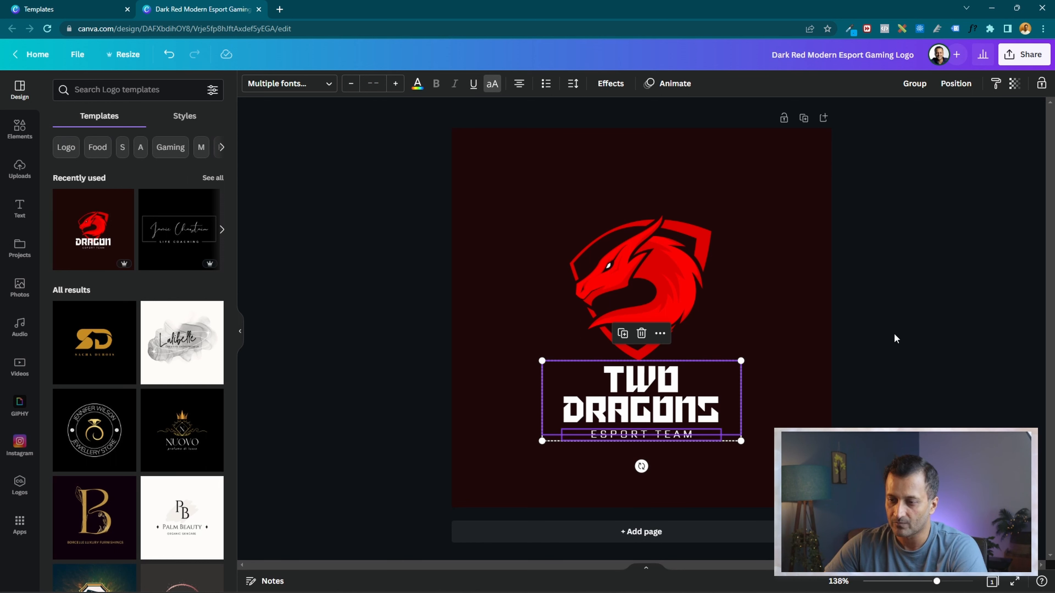
pyautogui.click(908, 336)
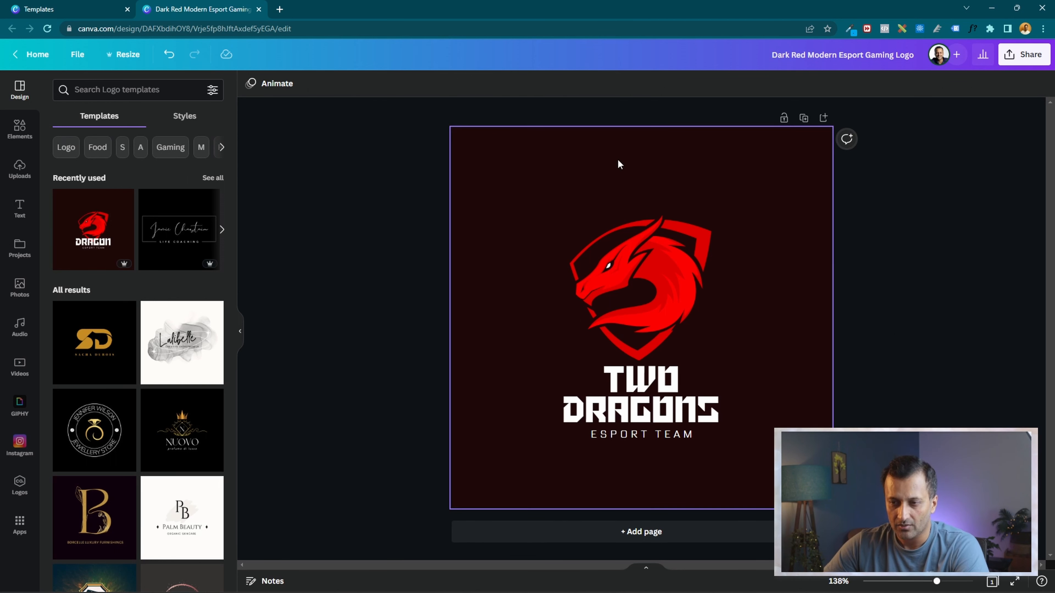
# Change the logo page's background to black, trying out white as an alternative before settling on black
pyautogui.click(700, 191)
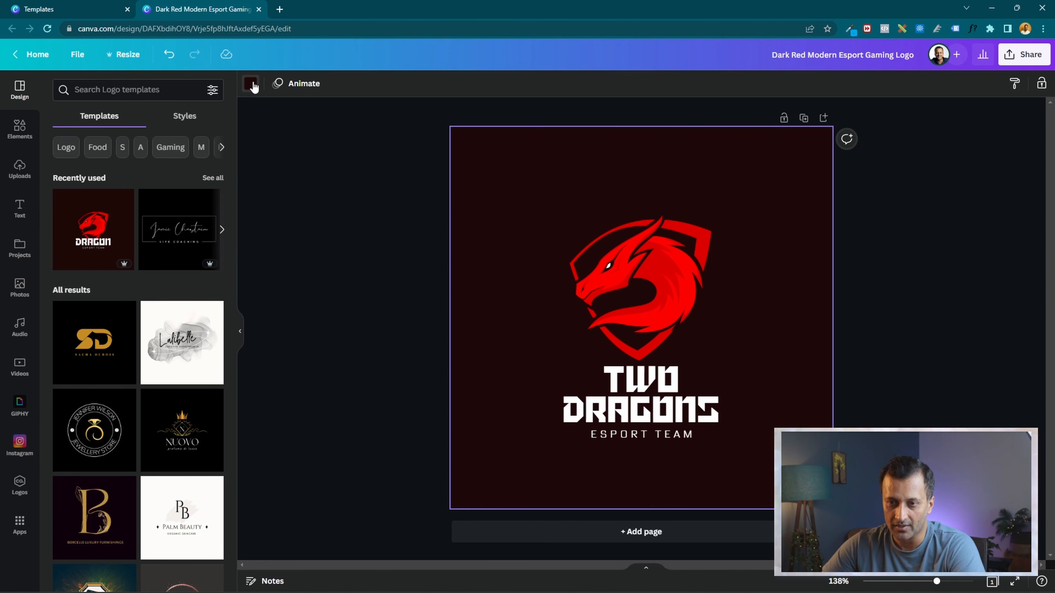
pyautogui.click(250, 83)
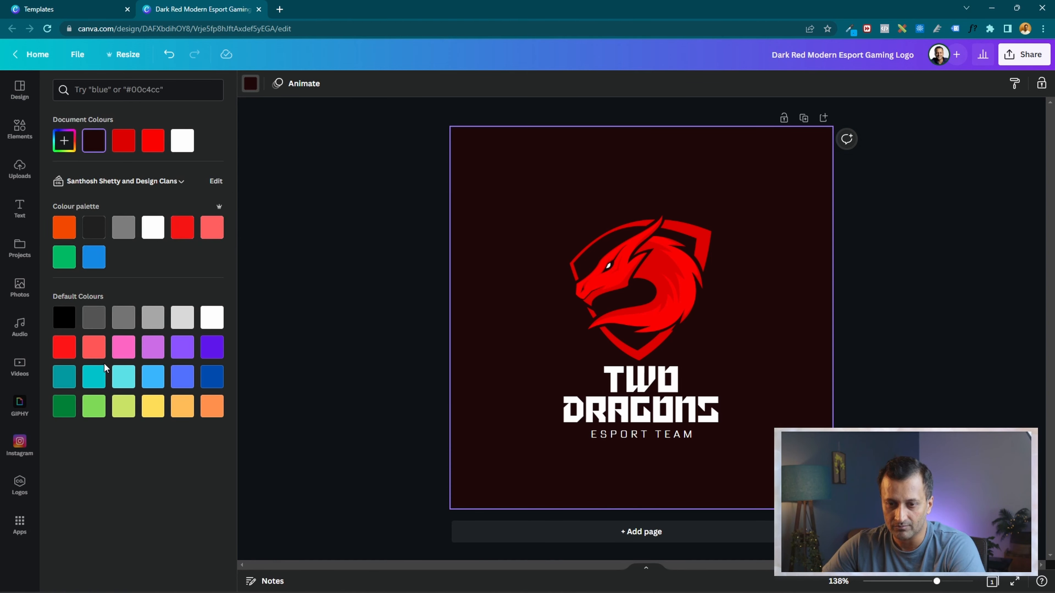
pyautogui.click(64, 325)
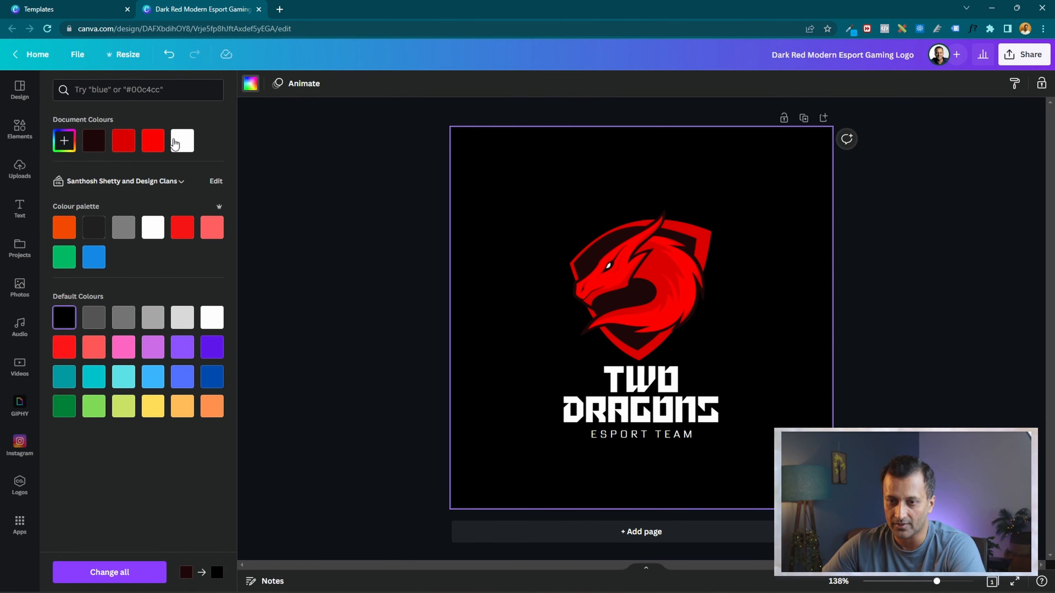
pyautogui.click(181, 150)
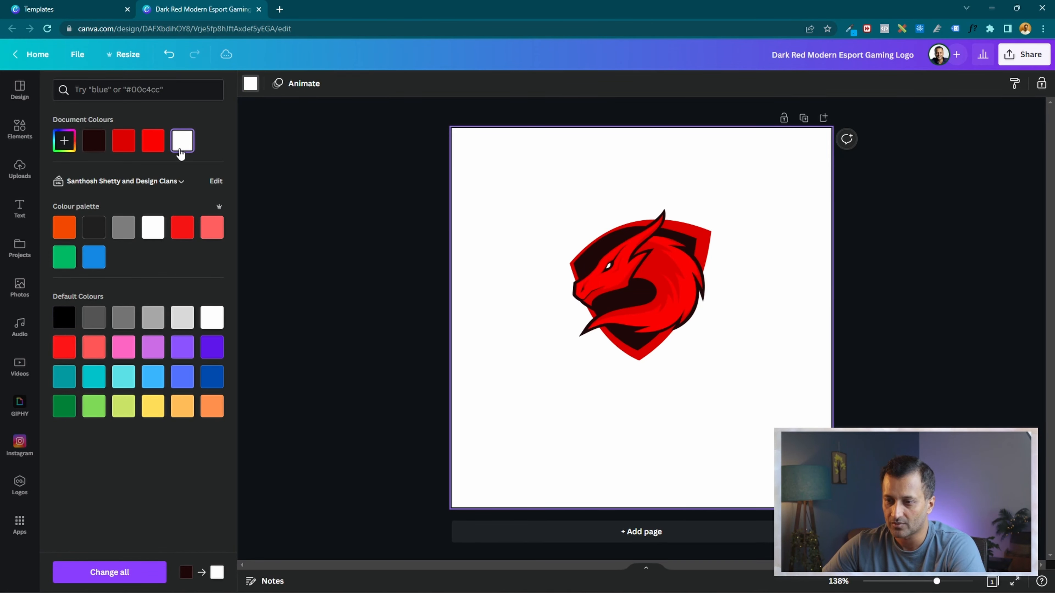
pyautogui.click(61, 323)
pyautogui.click(336, 243)
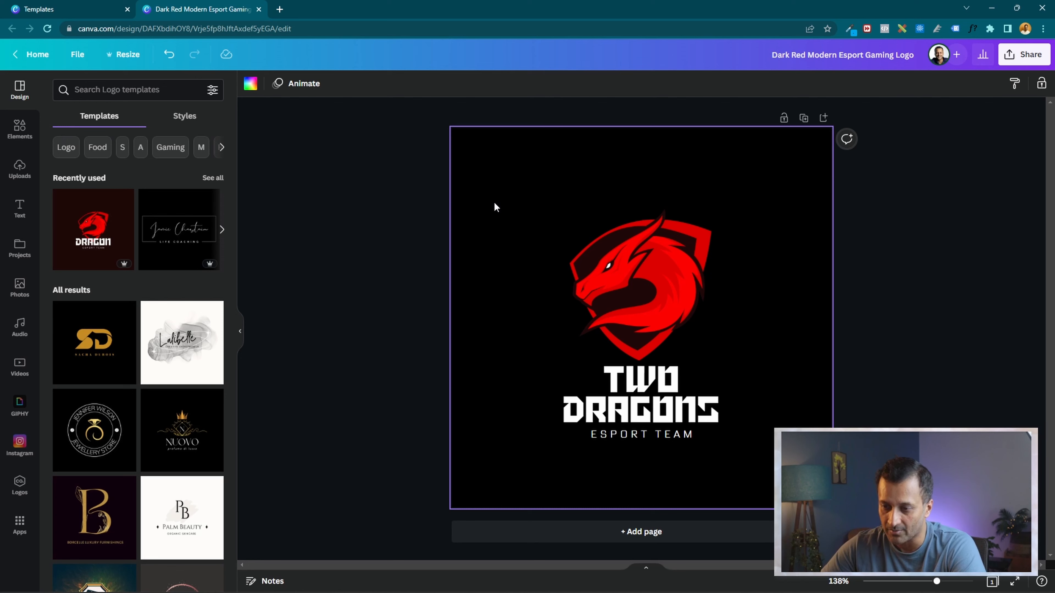
pyautogui.click(973, 250)
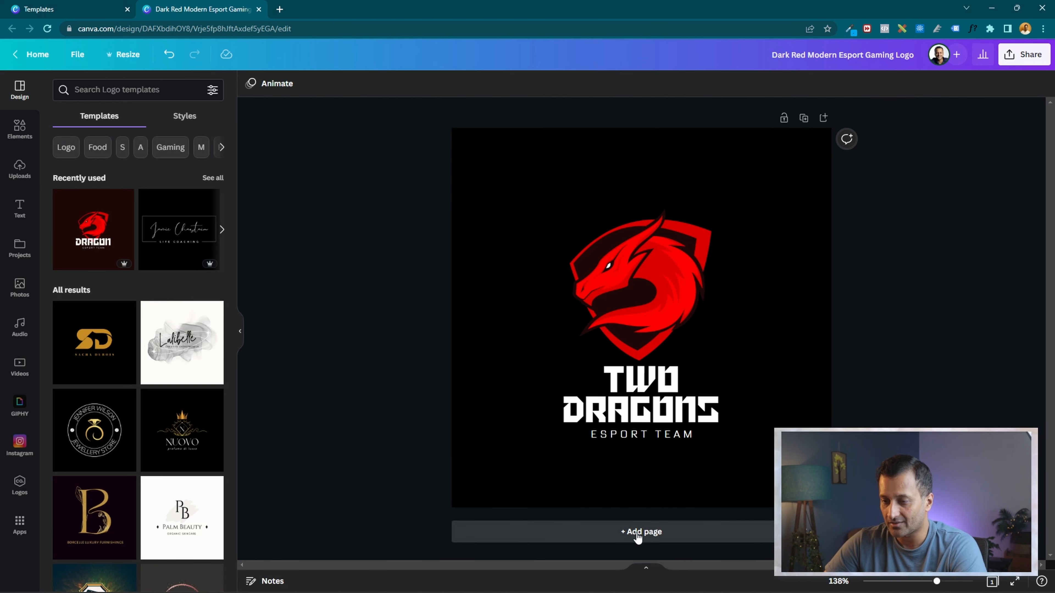
# Duplicate the logo page and set the background of the copy on page 2 to white
pyautogui.click(803, 118)
pyautogui.scroll(2, 464, 366)
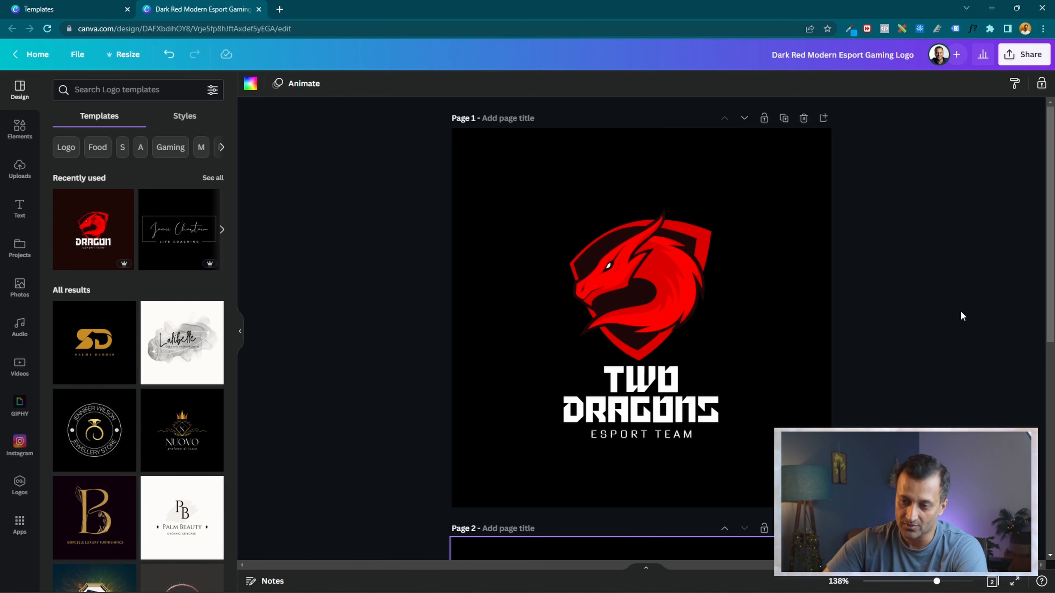
pyautogui.scroll(-5, 962, 312)
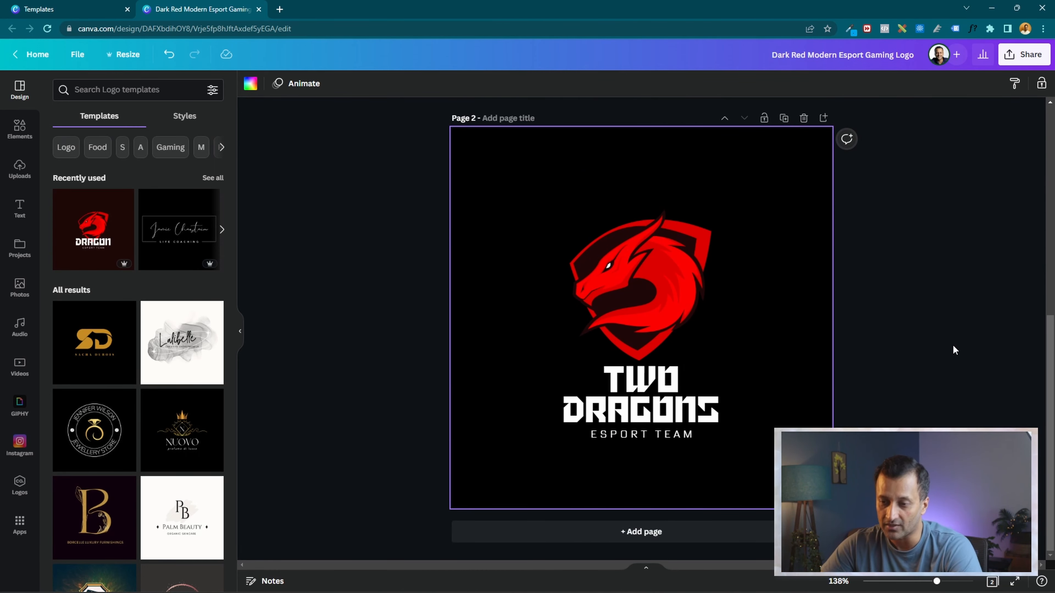
pyautogui.click(657, 395)
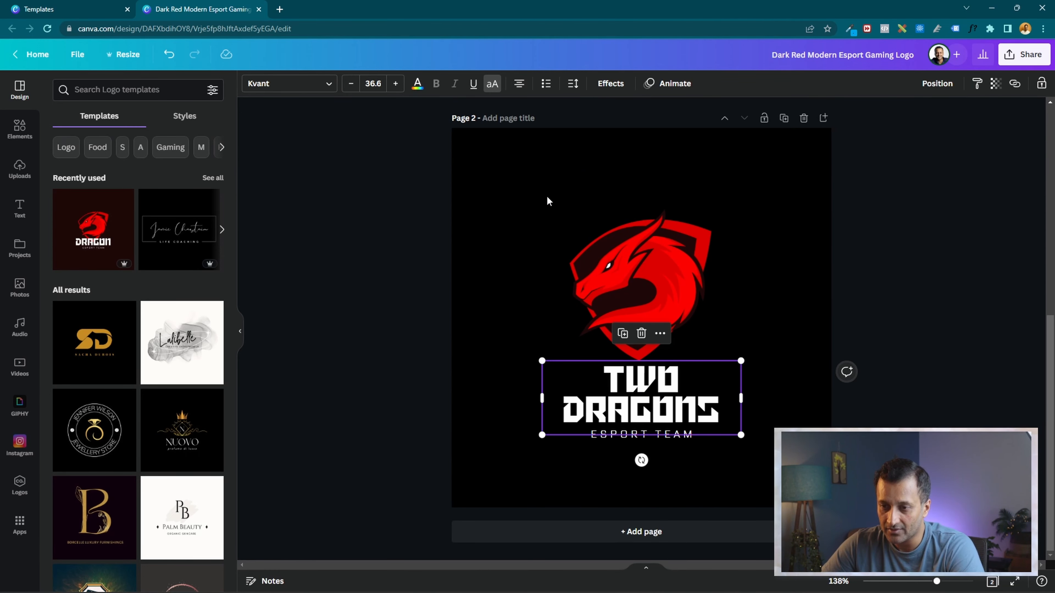
pyautogui.click(504, 194)
pyautogui.click(254, 88)
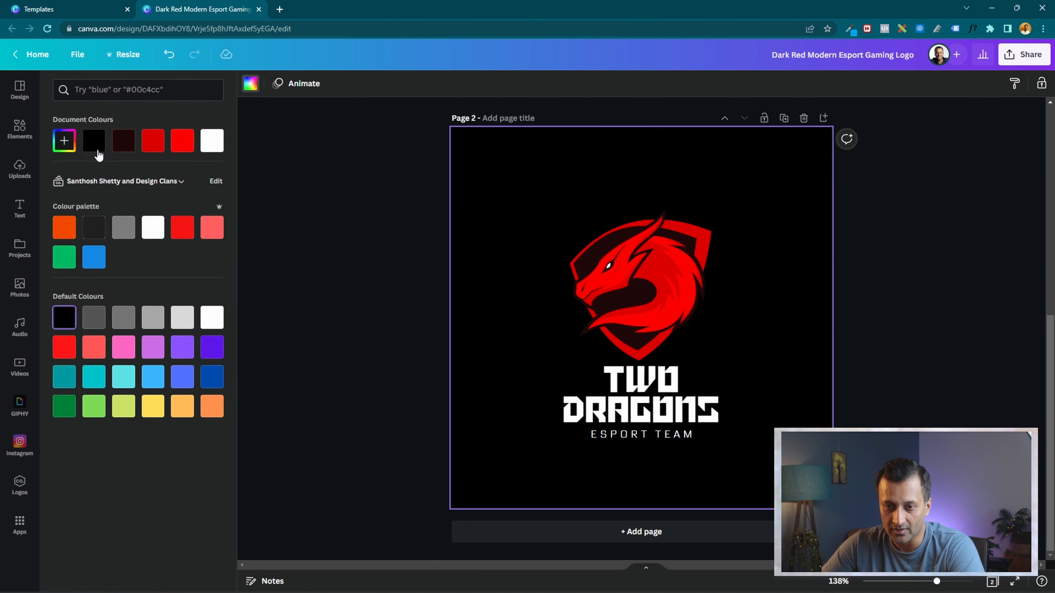
pyautogui.click(152, 227)
# Recolour the TWO DRAGONS headline and ESPORT TEAM tagline on page 2 dark grey, trying the brand palette's lighter grey first
pyautogui.click(668, 389)
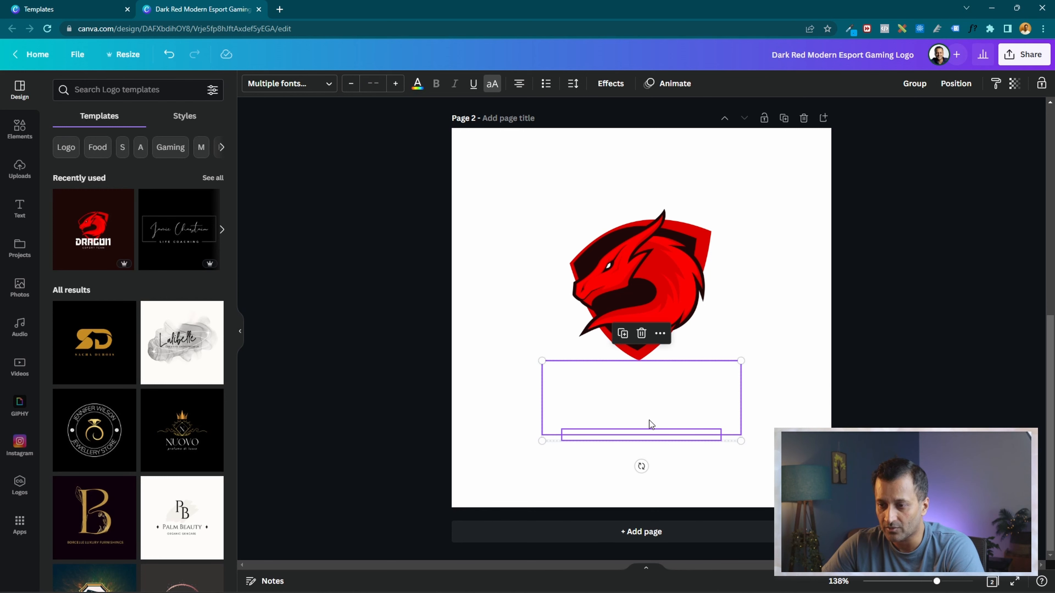
pyautogui.click(417, 83)
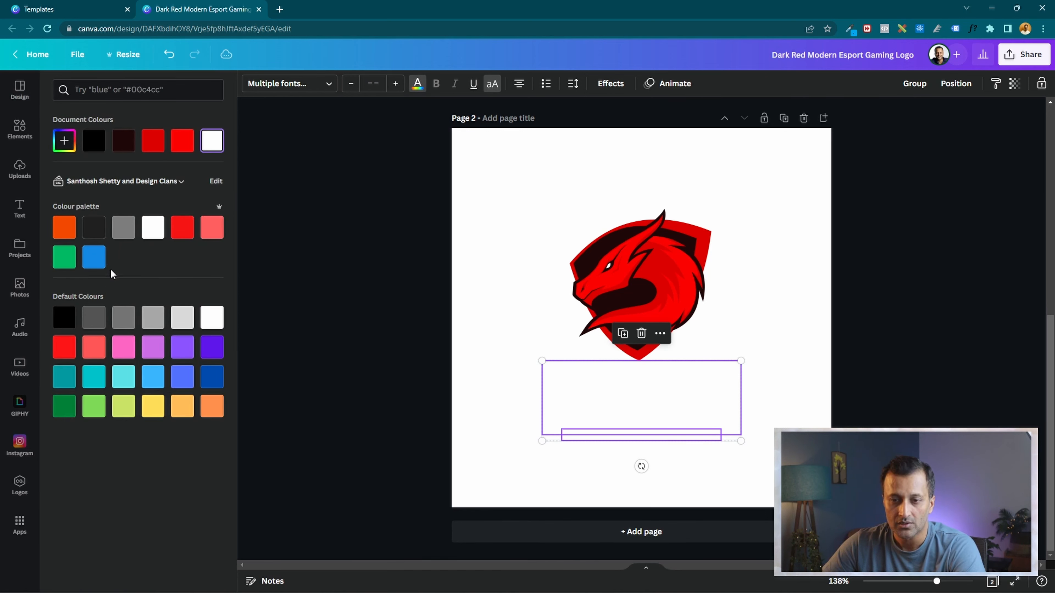
pyautogui.click(122, 235)
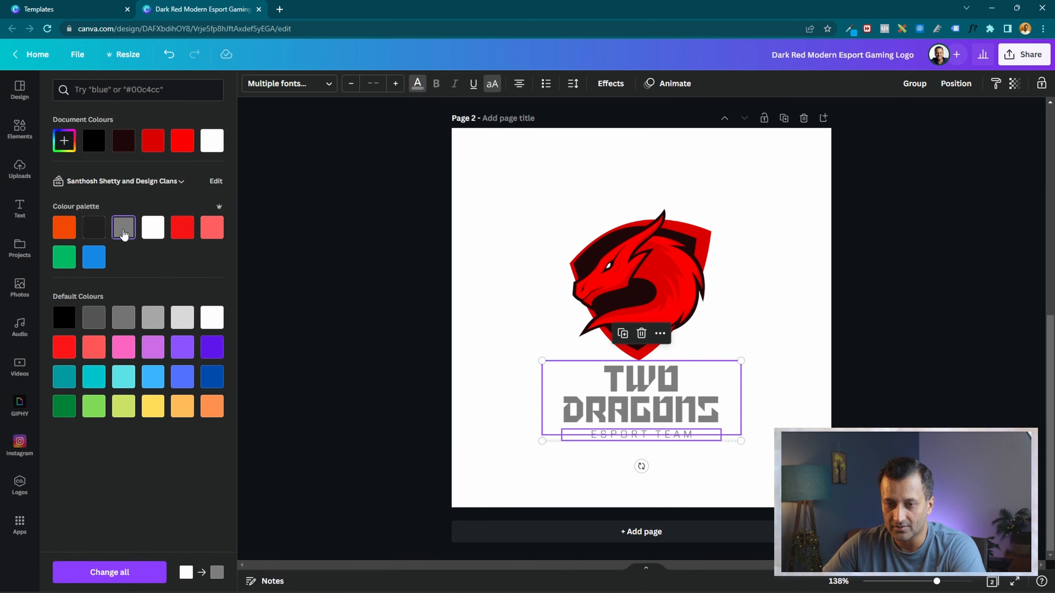
pyautogui.click(90, 326)
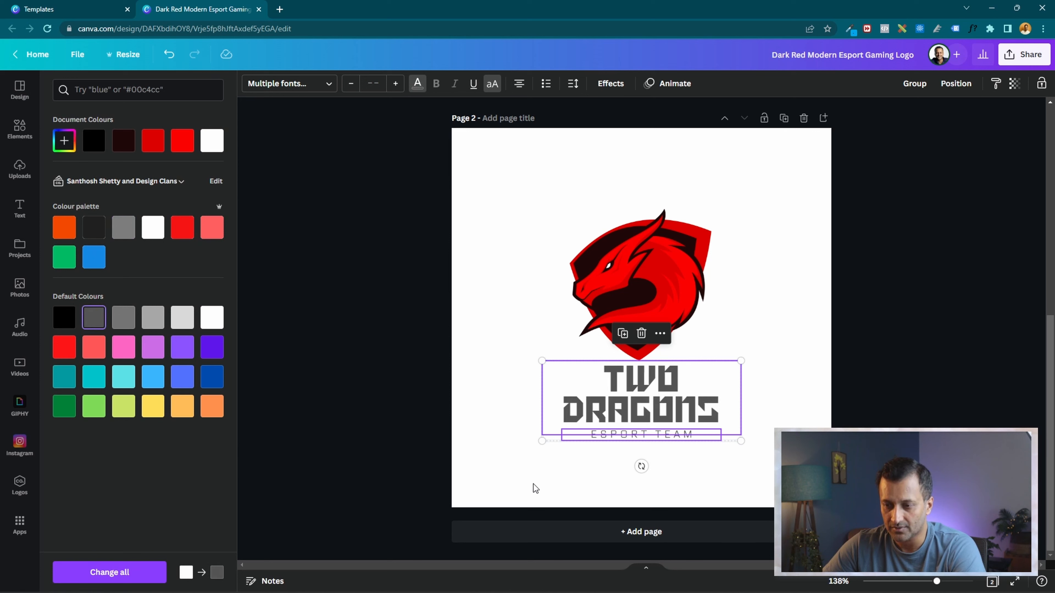
pyautogui.click(494, 478)
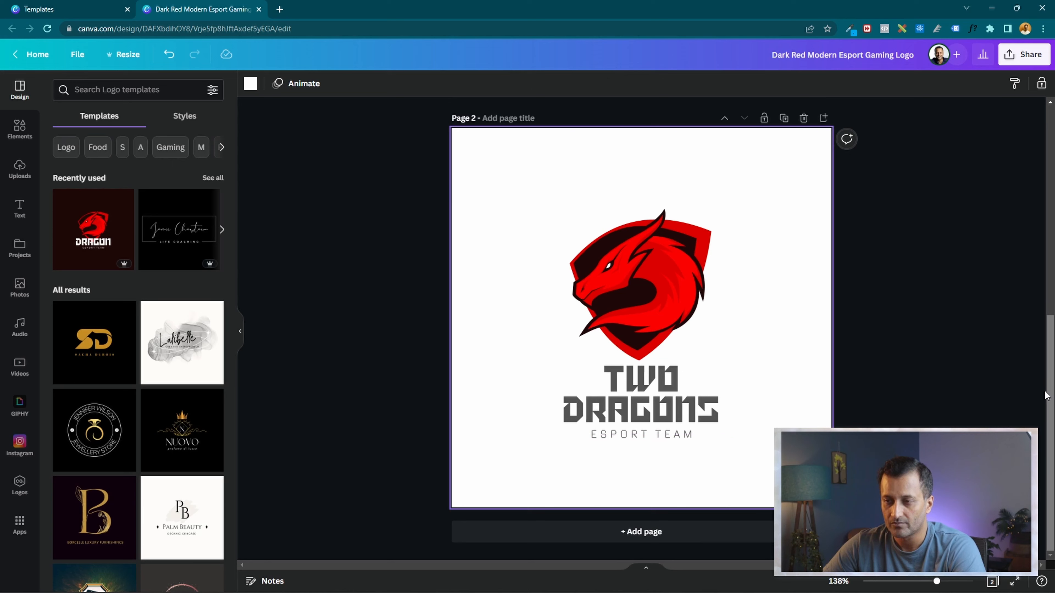
# Download both logo pages as PNG with a transparent background and dismiss the business card print offer
pyautogui.scroll(-3, 1041, 391)
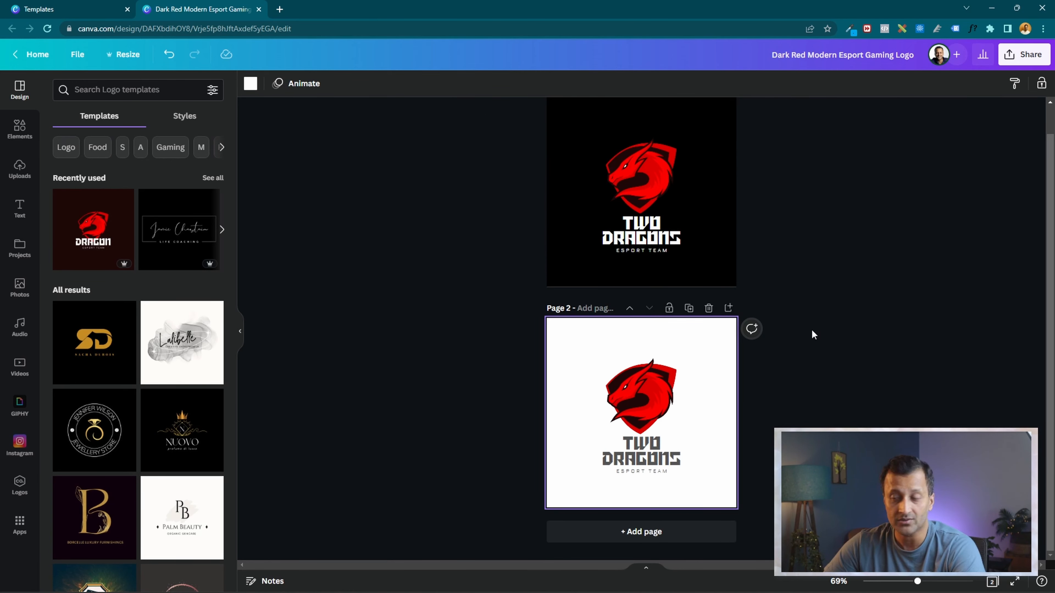
pyautogui.click(812, 365)
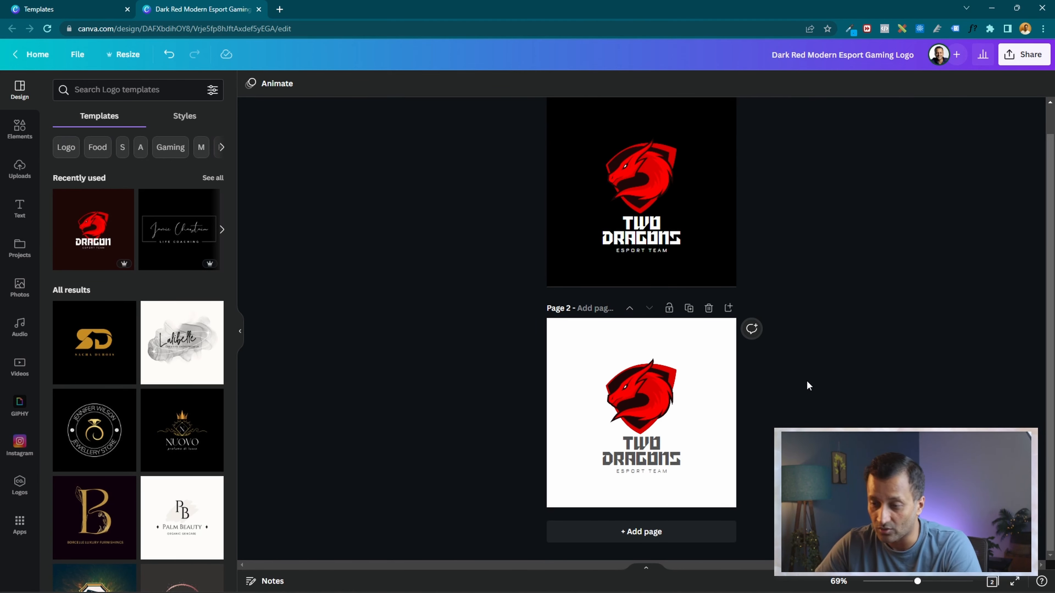
pyautogui.scroll(1, 806, 380)
pyautogui.scroll(5, 806, 380)
pyautogui.scroll(4, 911, 343)
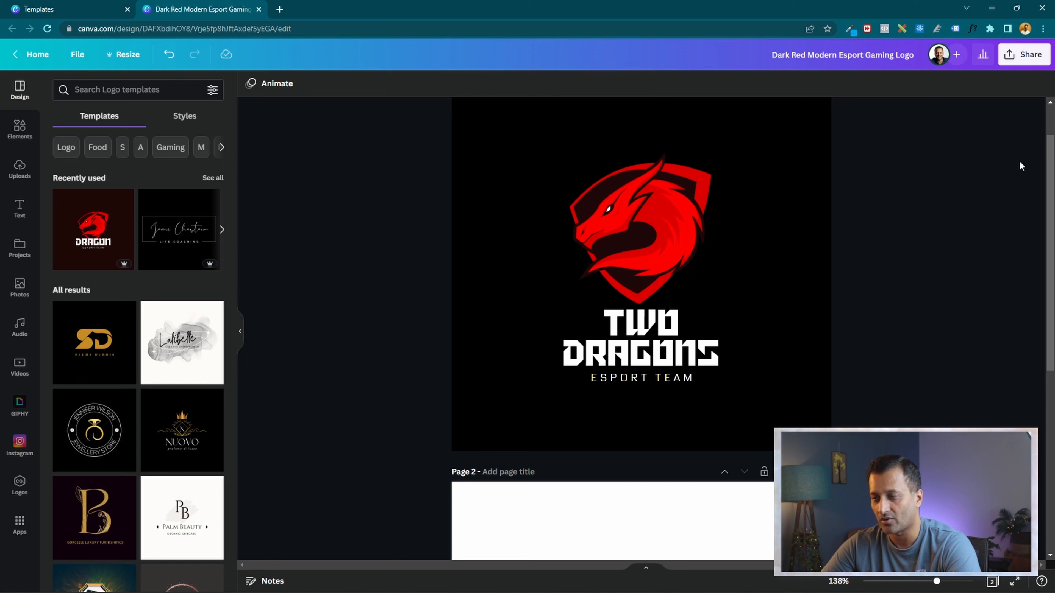
pyautogui.click(1024, 54)
pyautogui.click(909, 326)
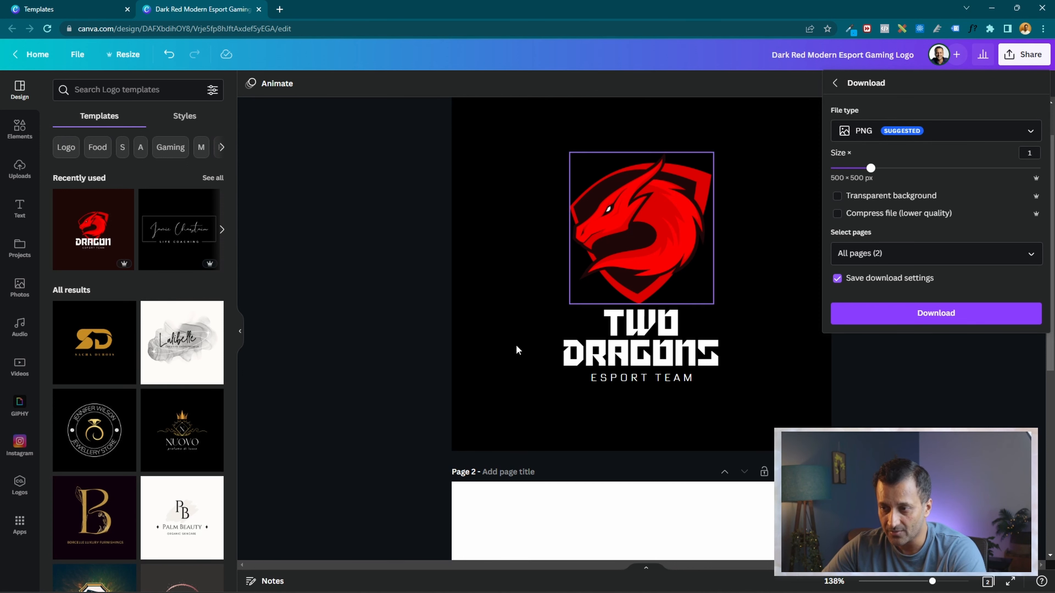
pyautogui.scroll(-5, 517, 349)
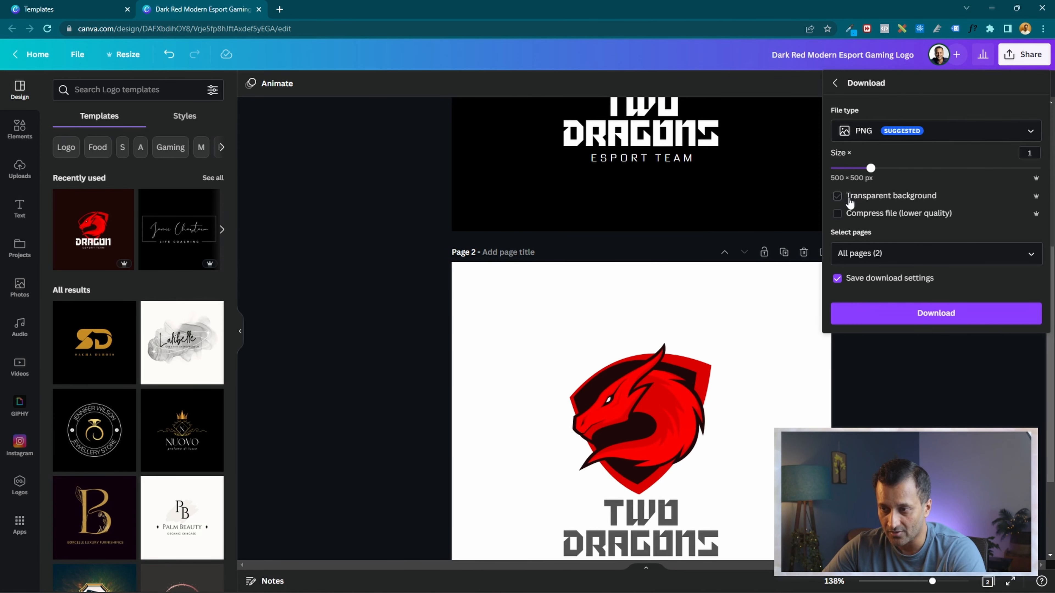
pyautogui.click(863, 198)
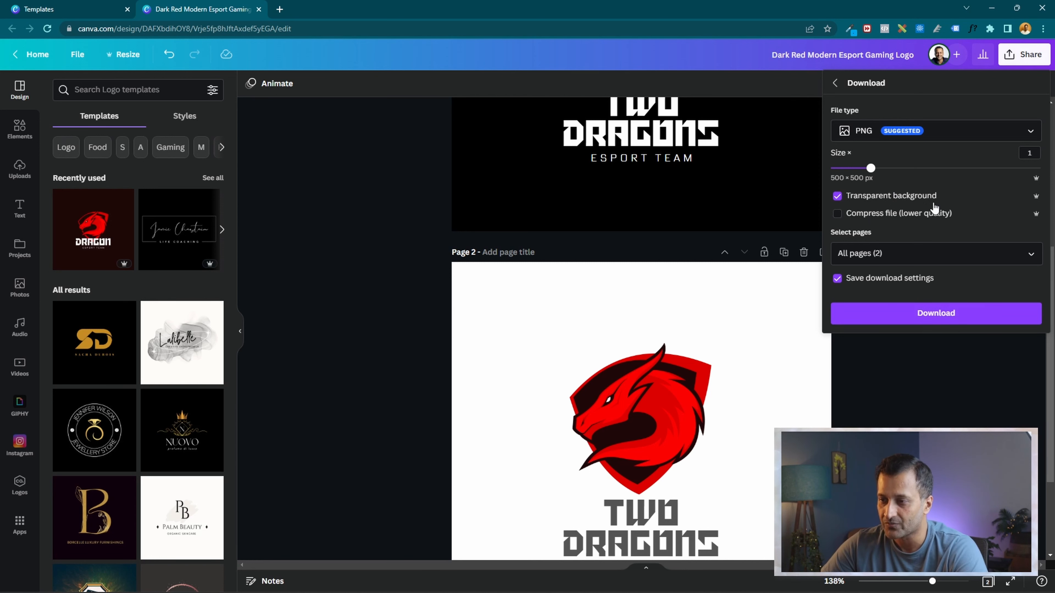
pyautogui.click(943, 317)
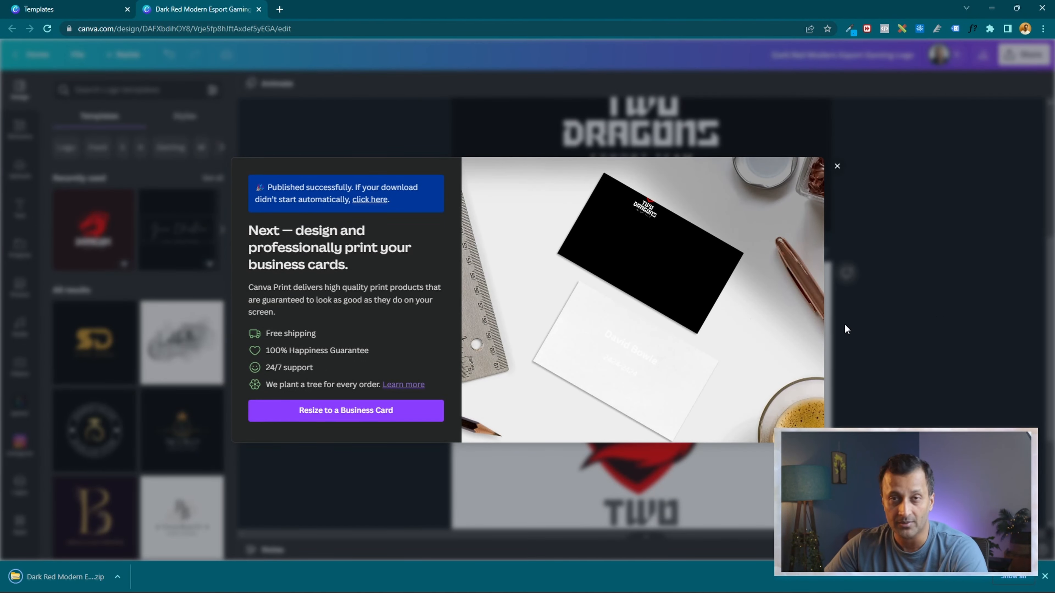
pyautogui.click(837, 167)
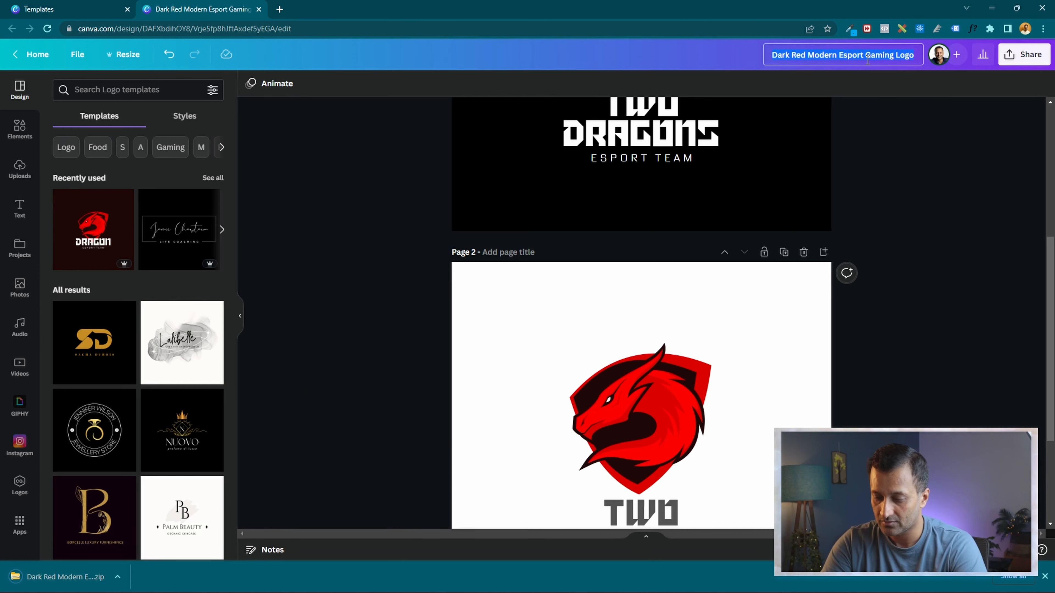
# Rename the design "Gaming Logo 2023" and dismiss the browser's finished-download notice
pyautogui.write('Gaming')
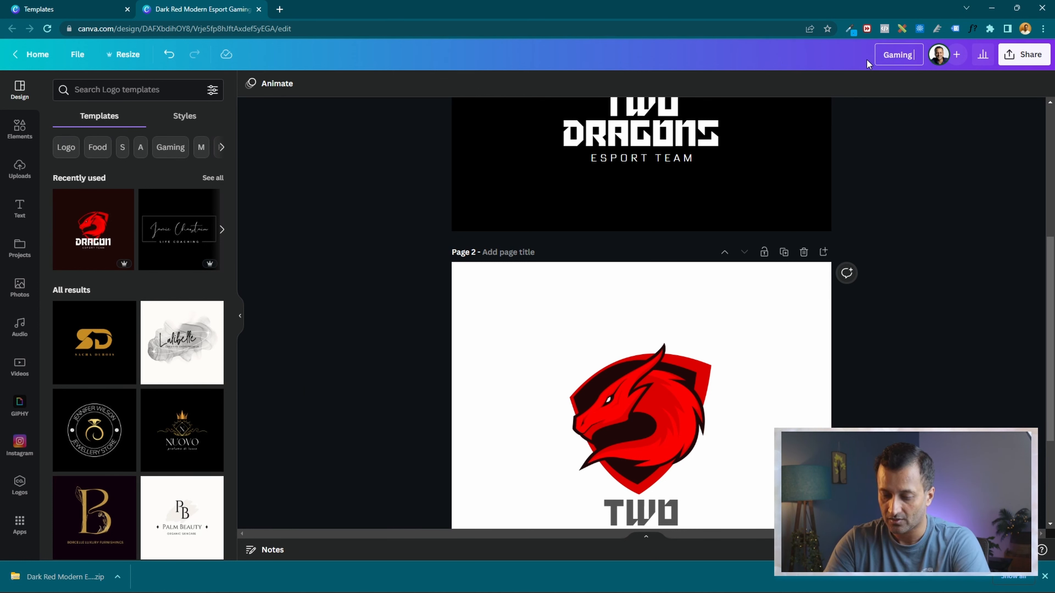
pyautogui.write(' Logo using')
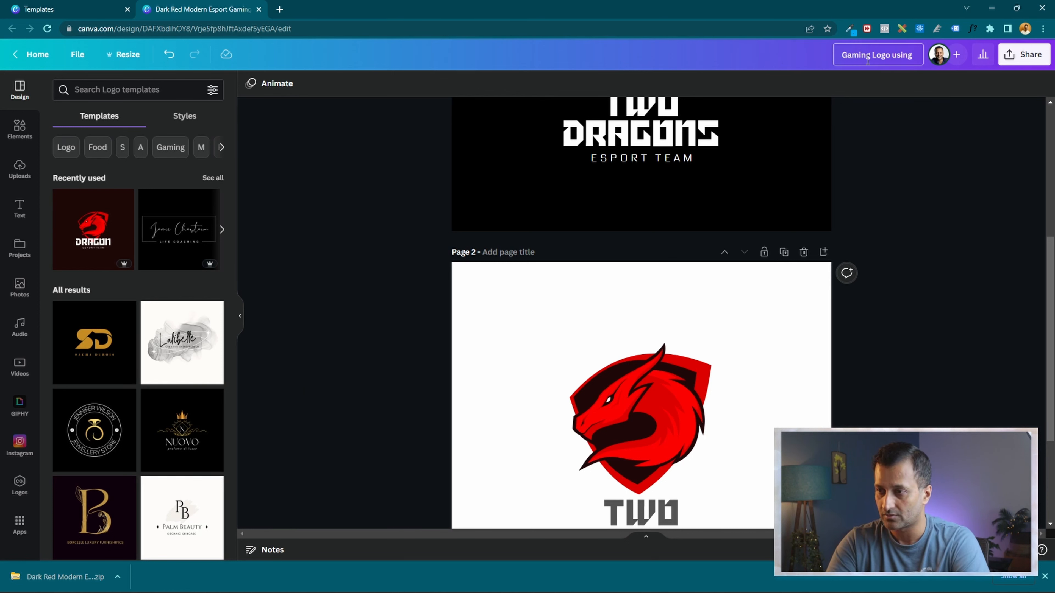
pyautogui.press('BackSpace')
pyautogui.press('BackSpace')
pyautogui.press('BackSpace')
pyautogui.press('BackSpace')
pyautogui.press('BackSpace')
pyautogui.press('BackSpace')
pyautogui.write('2023')
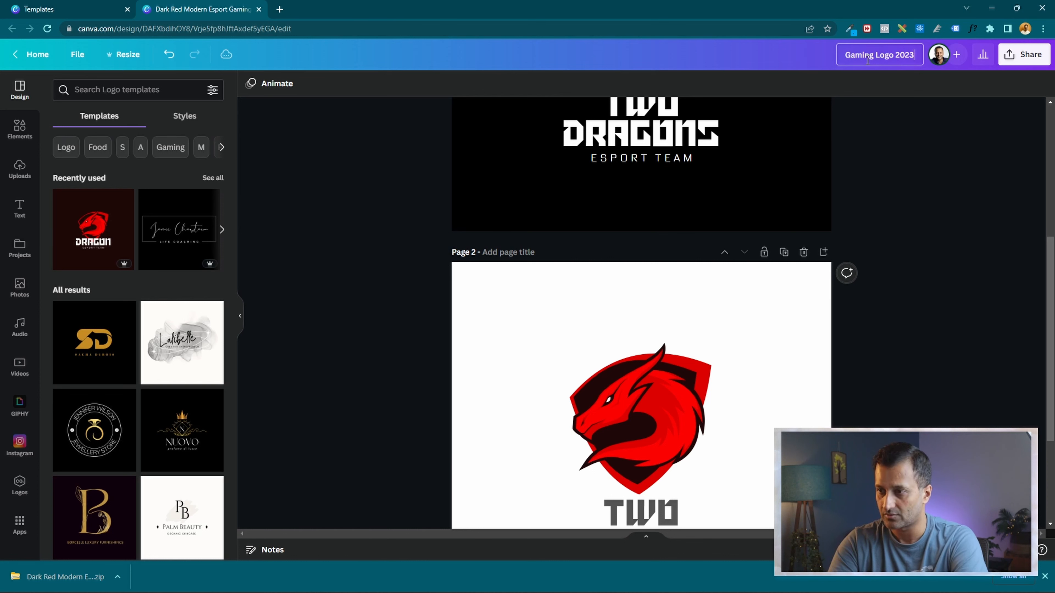
pyautogui.click(948, 306)
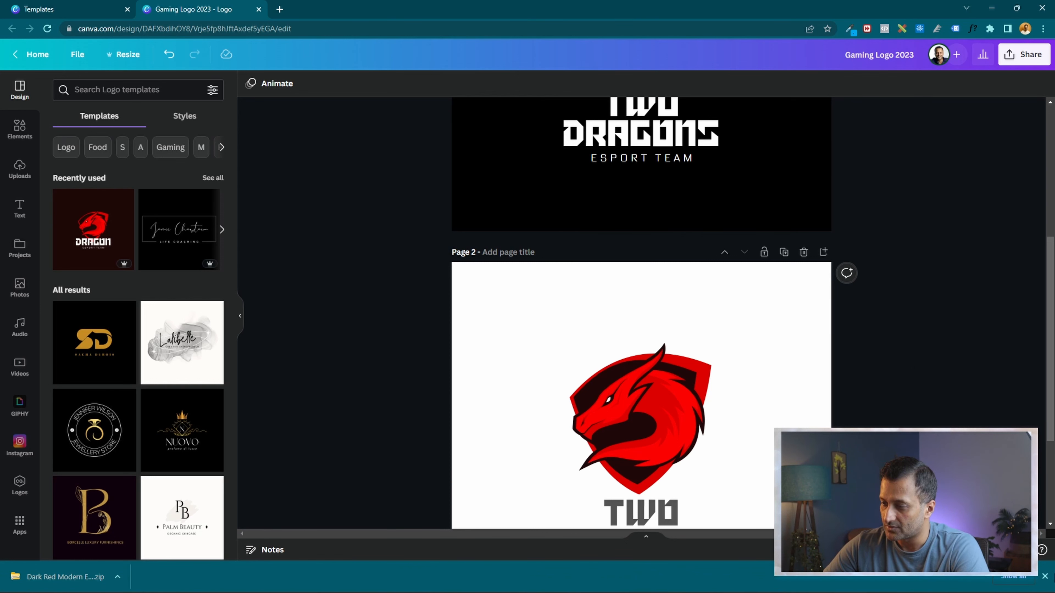
pyautogui.click(1044, 577)
# Download both logo pages as SVG with transparent background off, and dismiss the completed-download notices
pyautogui.click(1024, 55)
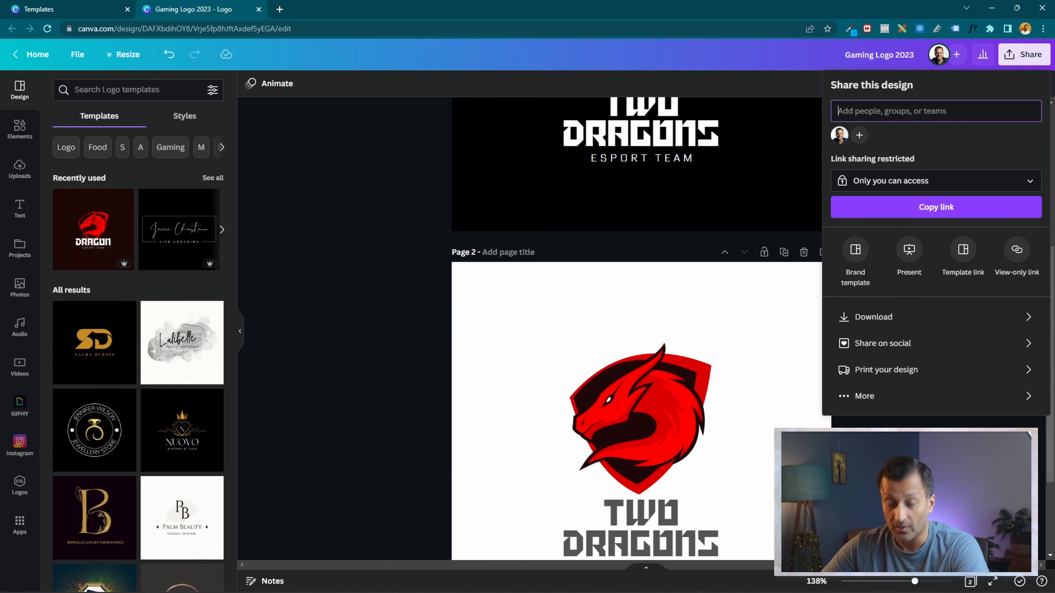
pyautogui.click(911, 320)
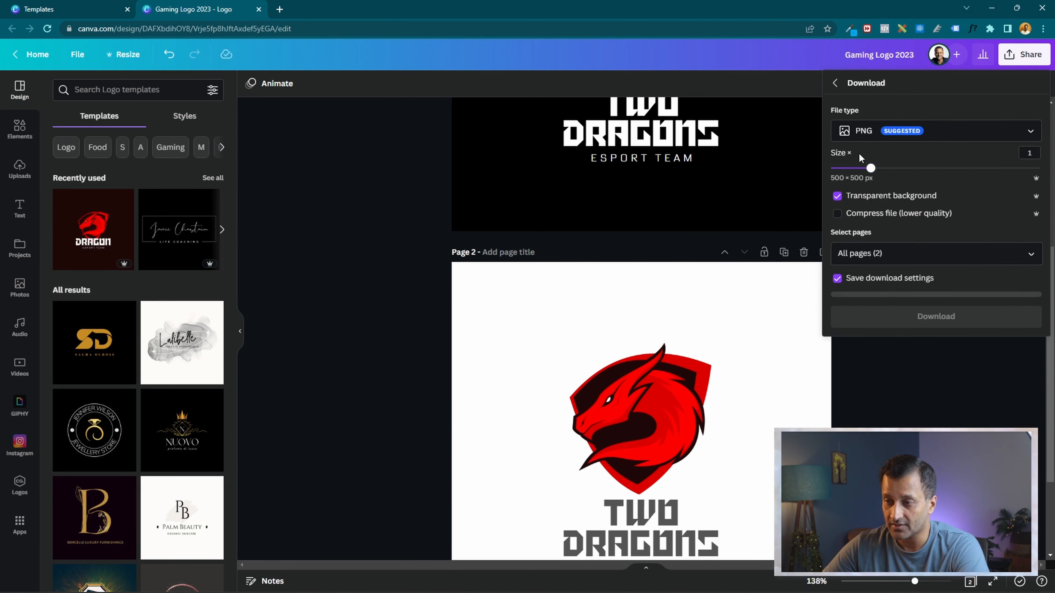
pyautogui.click(934, 133)
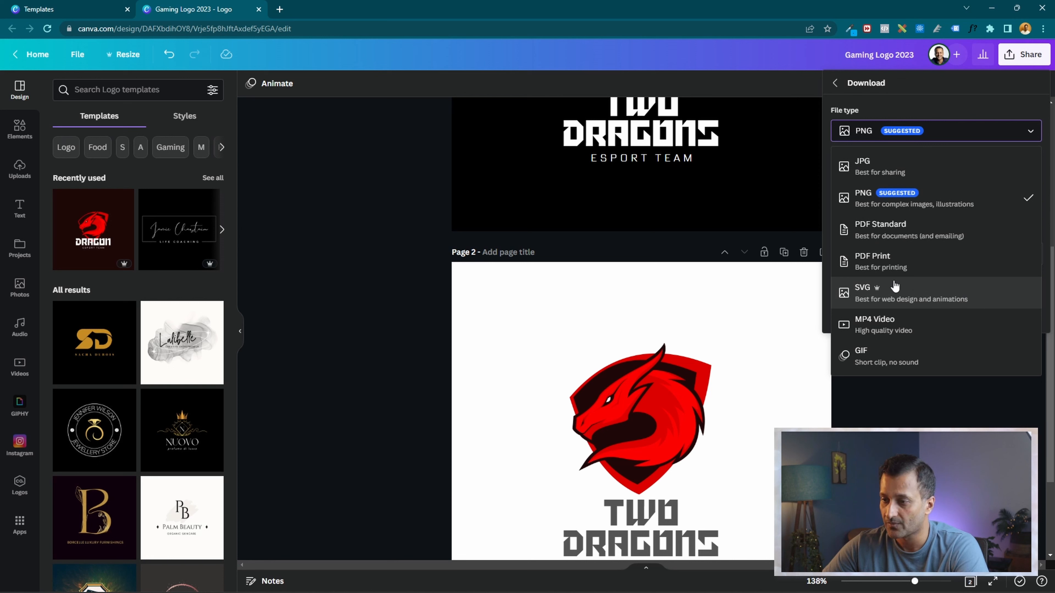
pyautogui.click(966, 296)
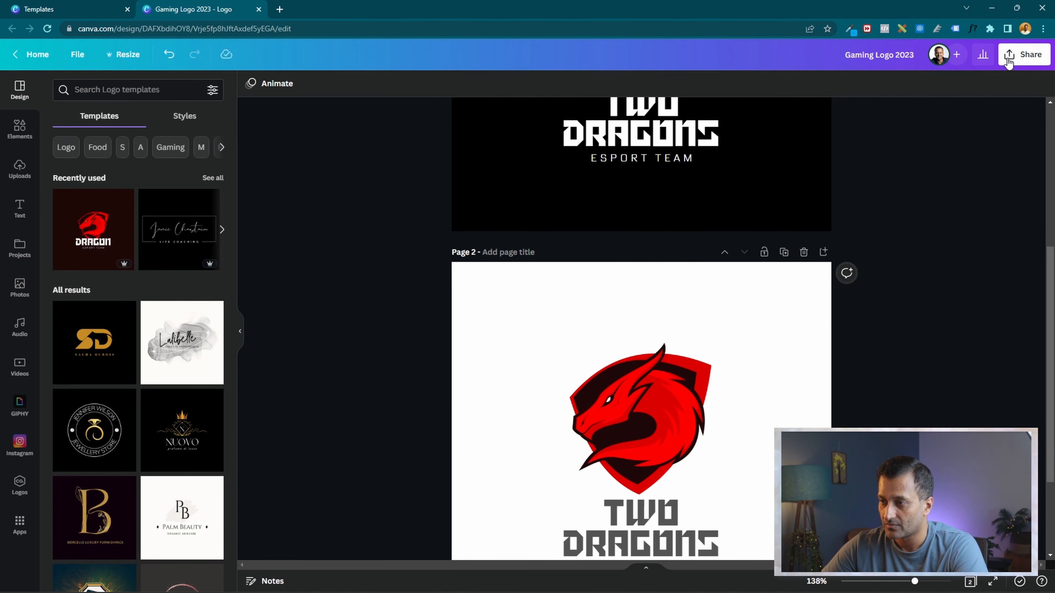
pyautogui.click(1009, 61)
pyautogui.click(923, 319)
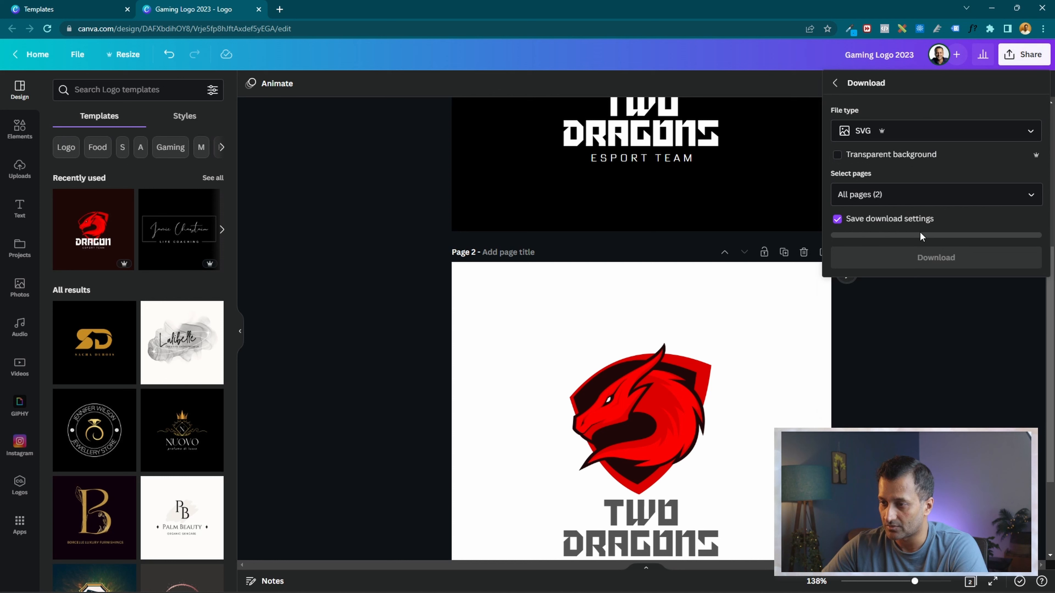
pyautogui.click(889, 141)
pyautogui.click(891, 134)
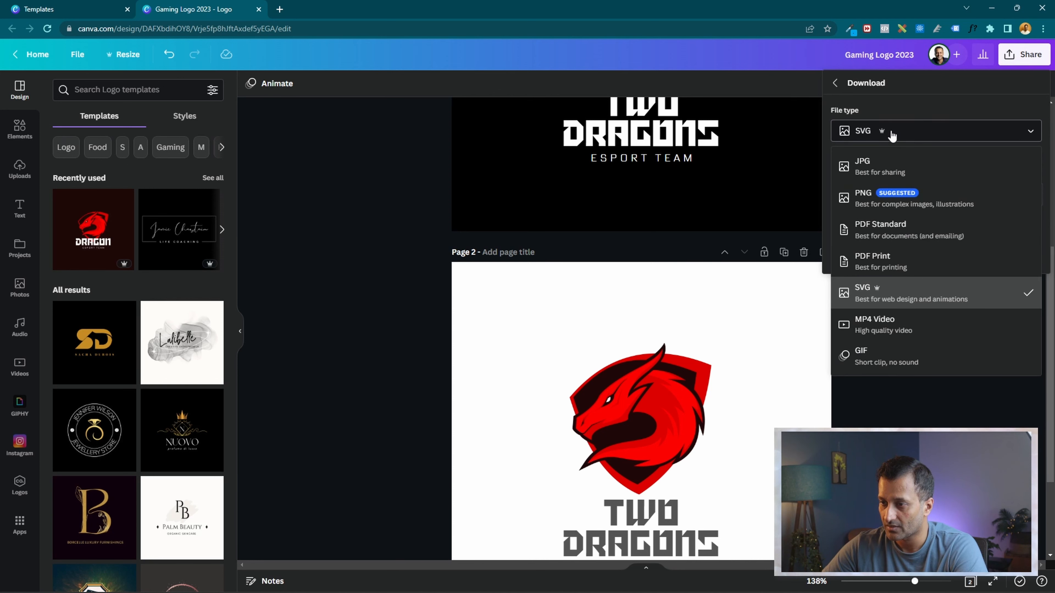
pyautogui.click(891, 134)
pyautogui.click(897, 135)
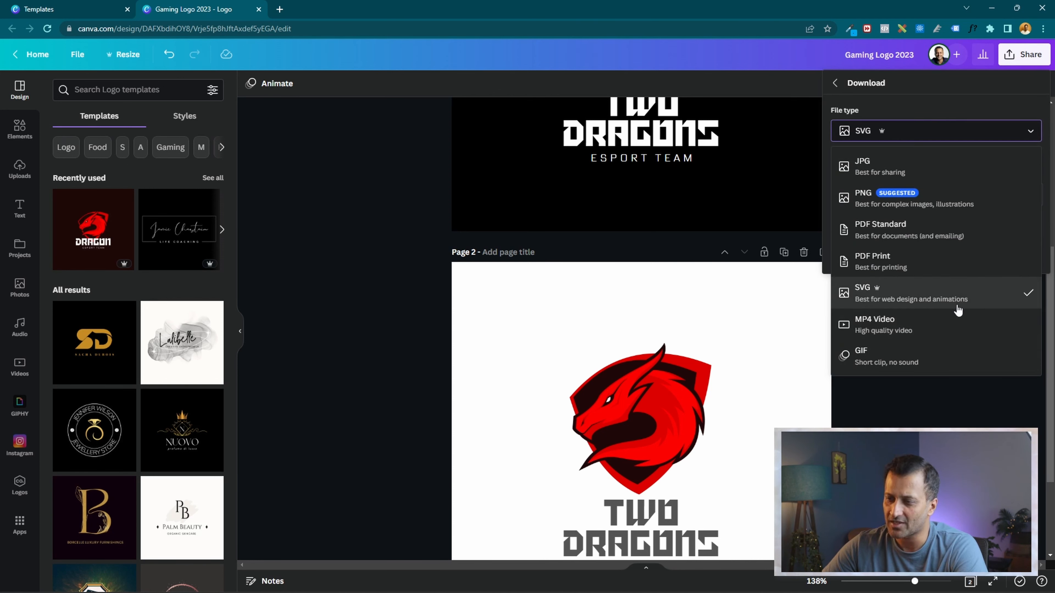
pyautogui.click(915, 289)
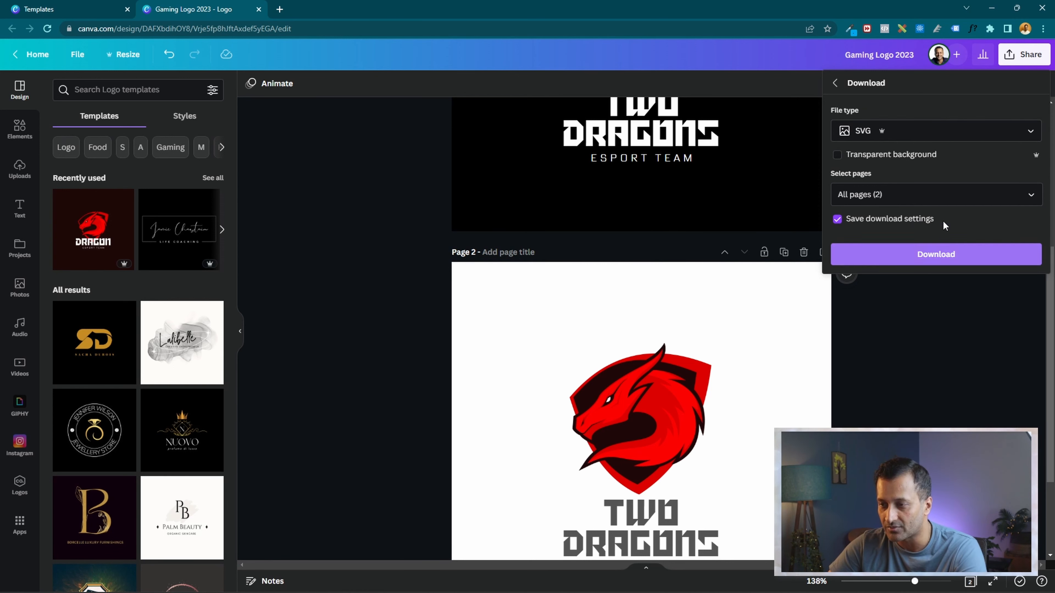
pyautogui.click(945, 256)
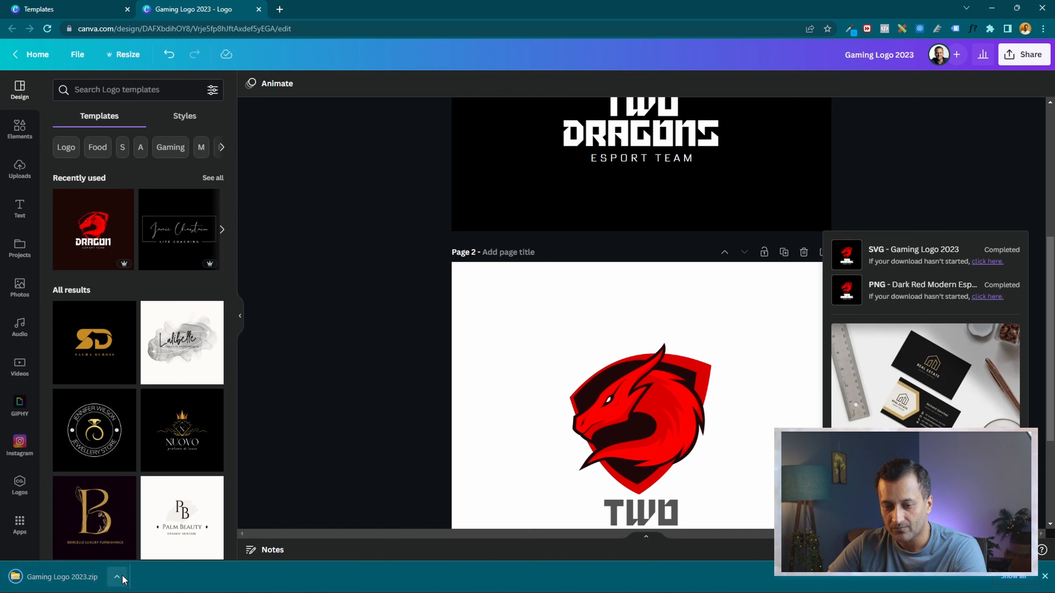
pyautogui.click(937, 162)
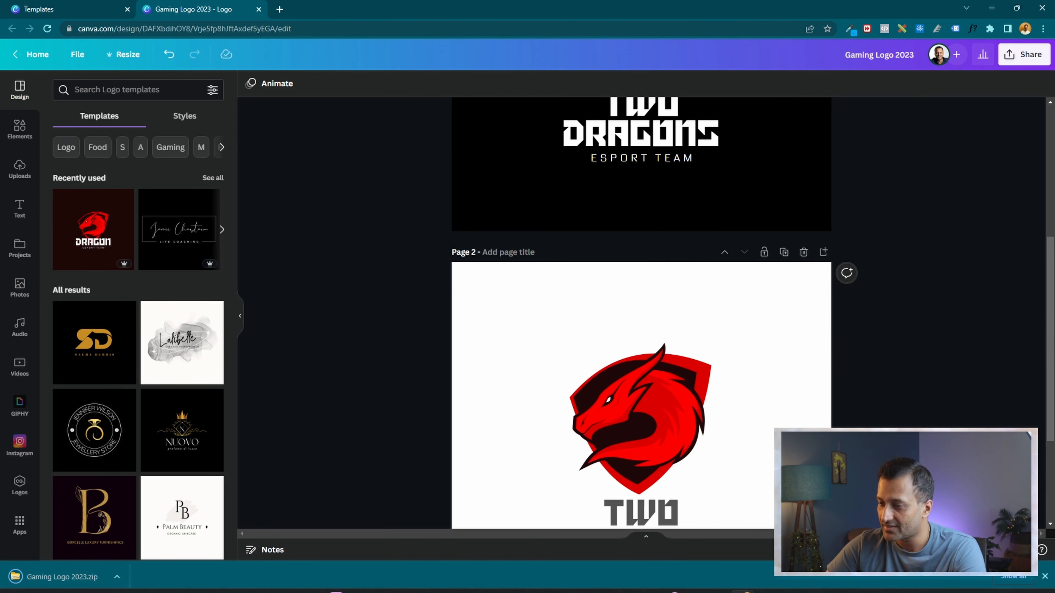
pyautogui.click(1044, 576)
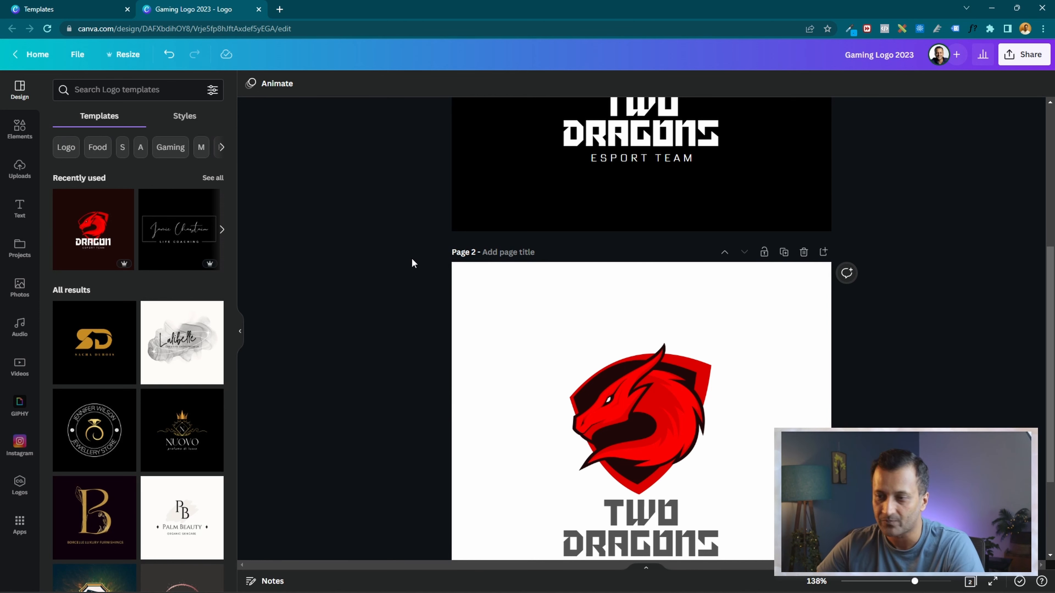
# Leave the logo editor for the gaming logo template results and go to the Canva home page
pyautogui.click(99, 5)
pyautogui.click(974, 360)
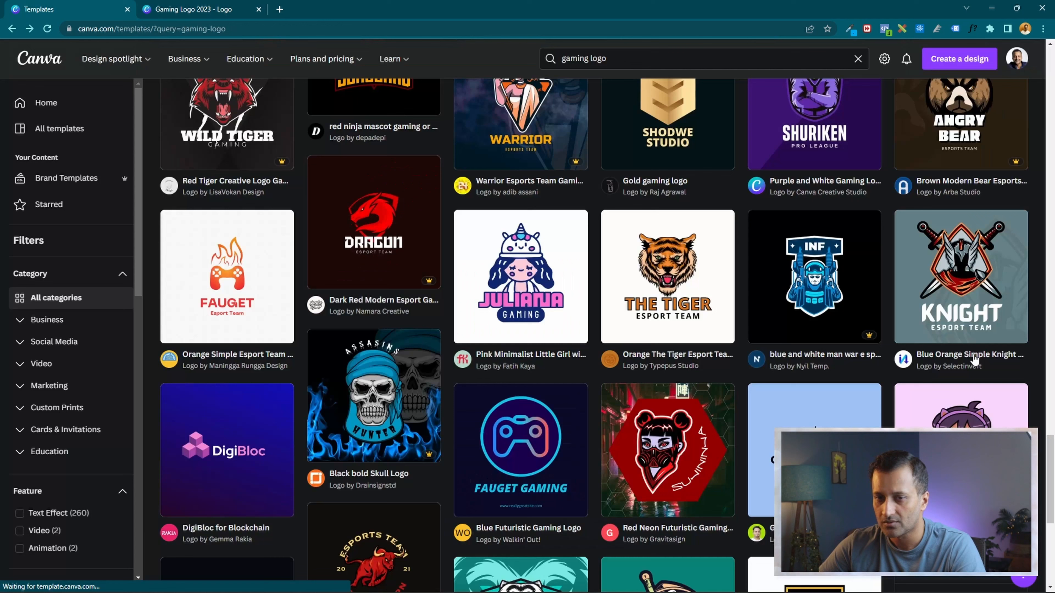
pyautogui.click(46, 102)
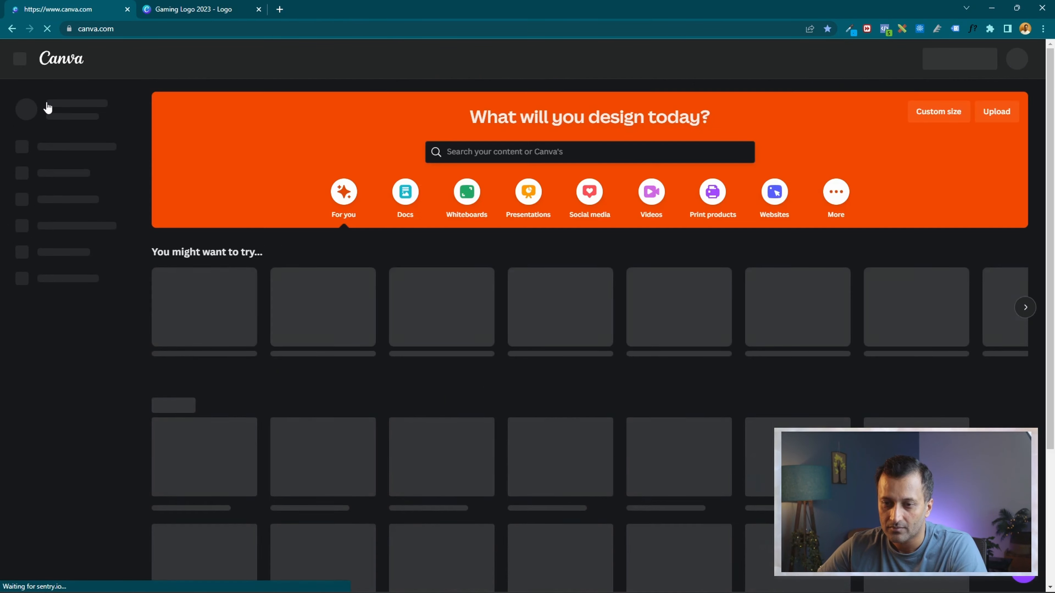
pyautogui.scroll(-4, 886, 306)
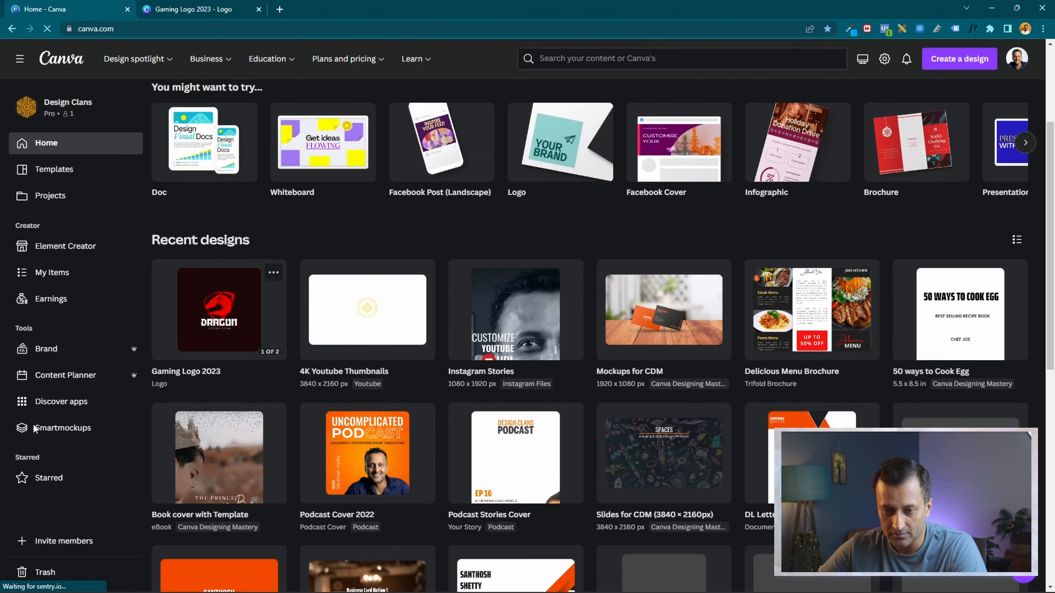
pyautogui.click(55, 429)
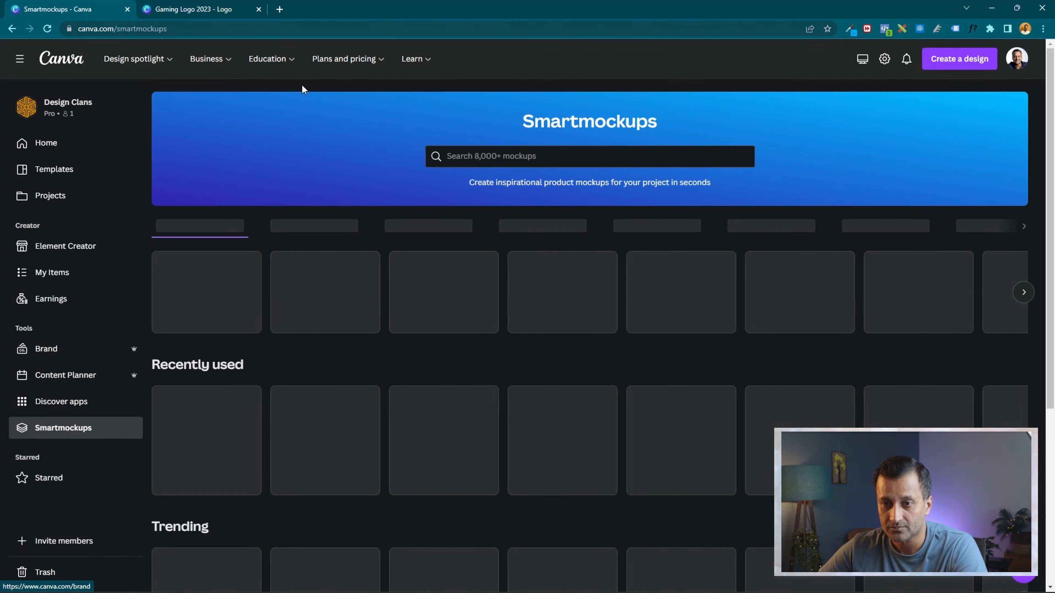
pyautogui.click(248, 5)
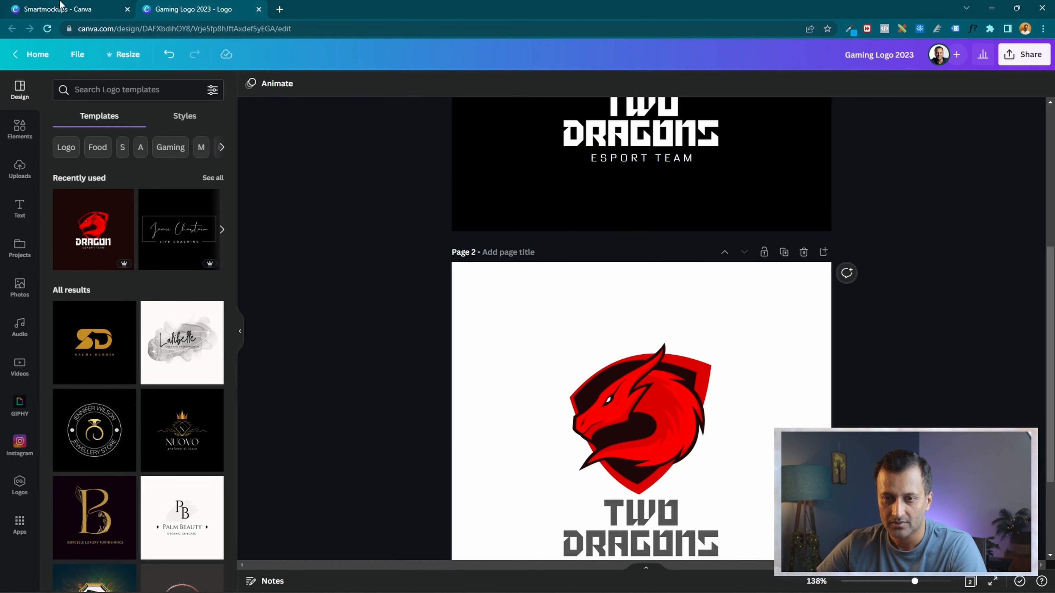
pyautogui.click(60, 5)
pyautogui.click(468, 158)
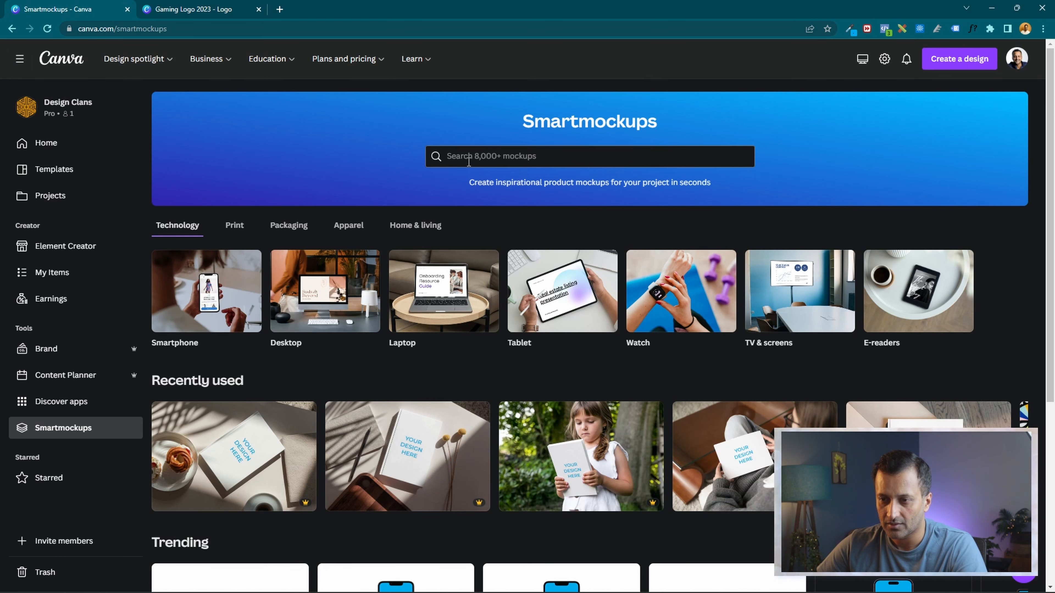
pyautogui.click(47, 148)
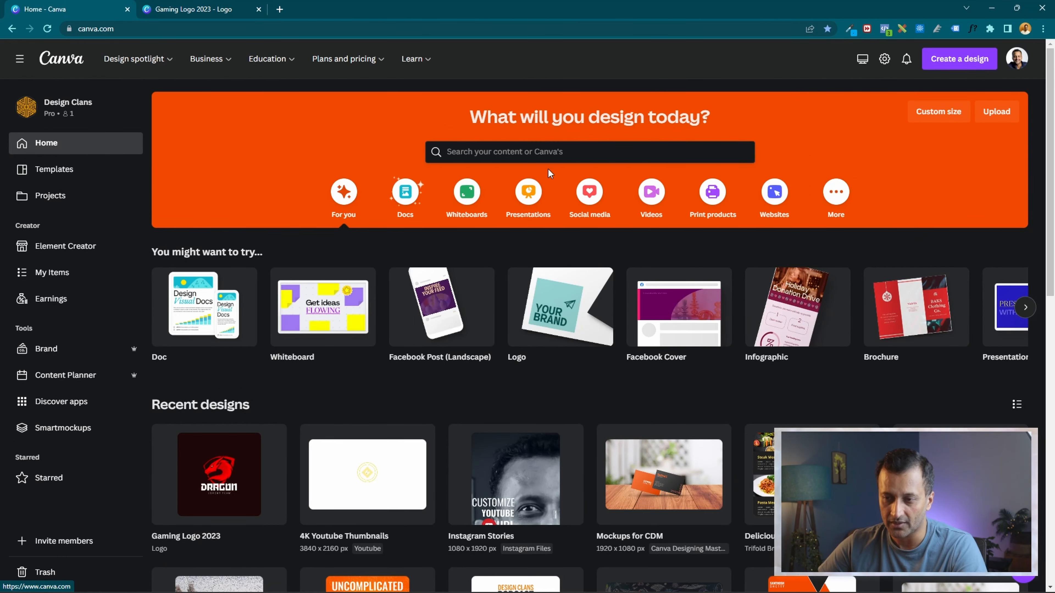
# Search the home page for "mock", open the Mockups for CDM design and go to its blank page 10
pyautogui.click(544, 158)
pyautogui.write('mock')
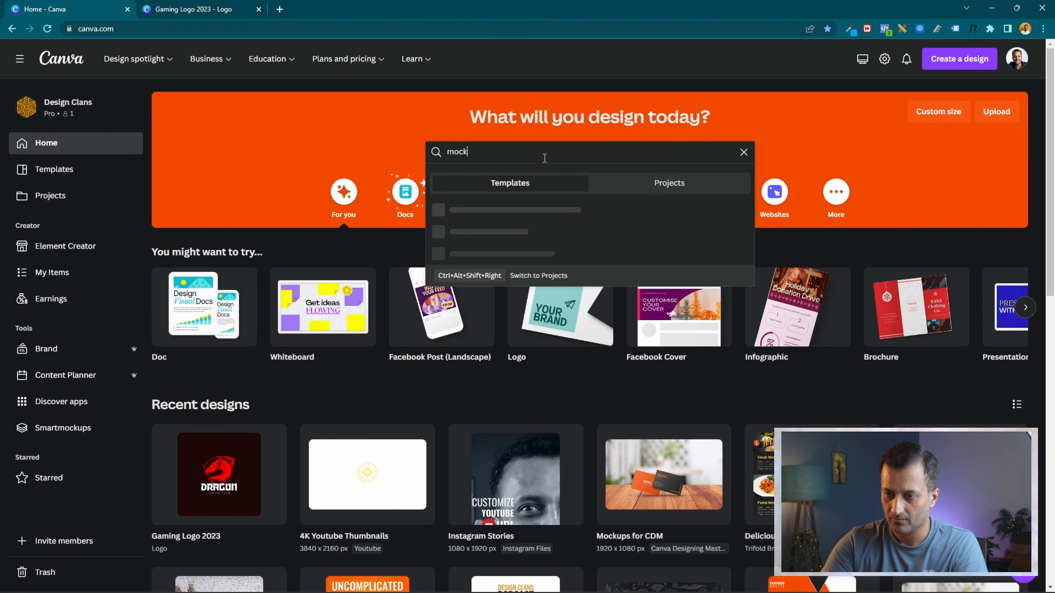
pyautogui.scroll(-15, 1018, 335)
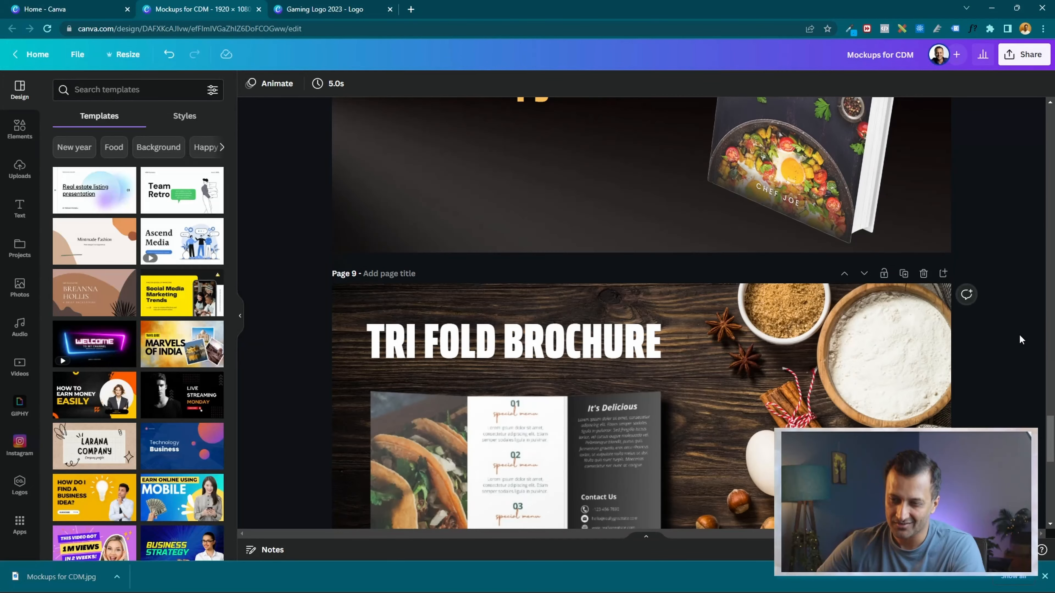
pyautogui.scroll(10, 1018, 334)
pyautogui.scroll(-11, 1019, 336)
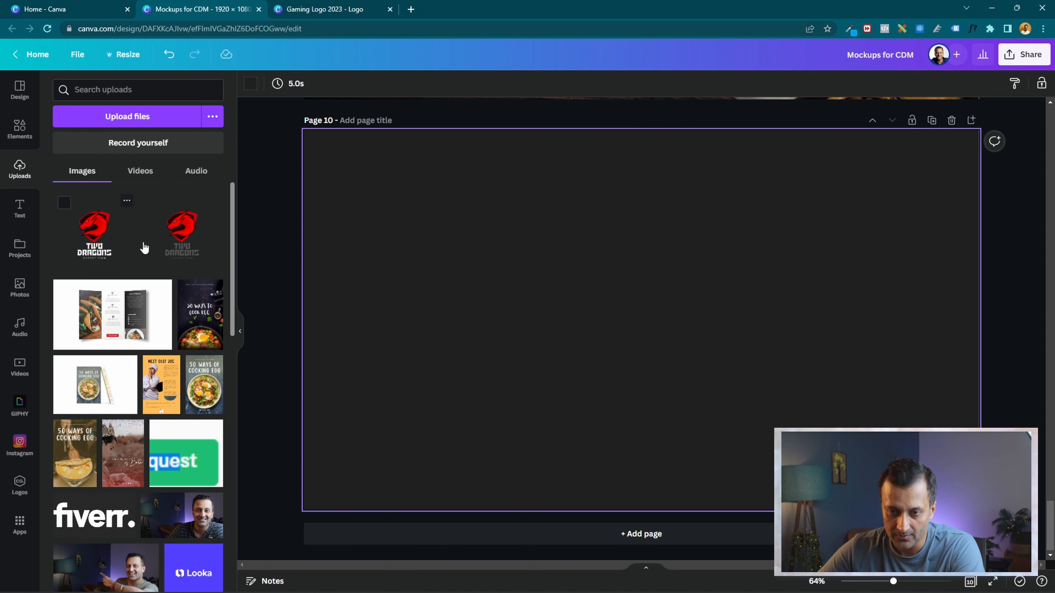
# Add both uploaded TWO DRAGONS logos to page 10, placing the grey-text version left and the white-text version right
pyautogui.click(92, 245)
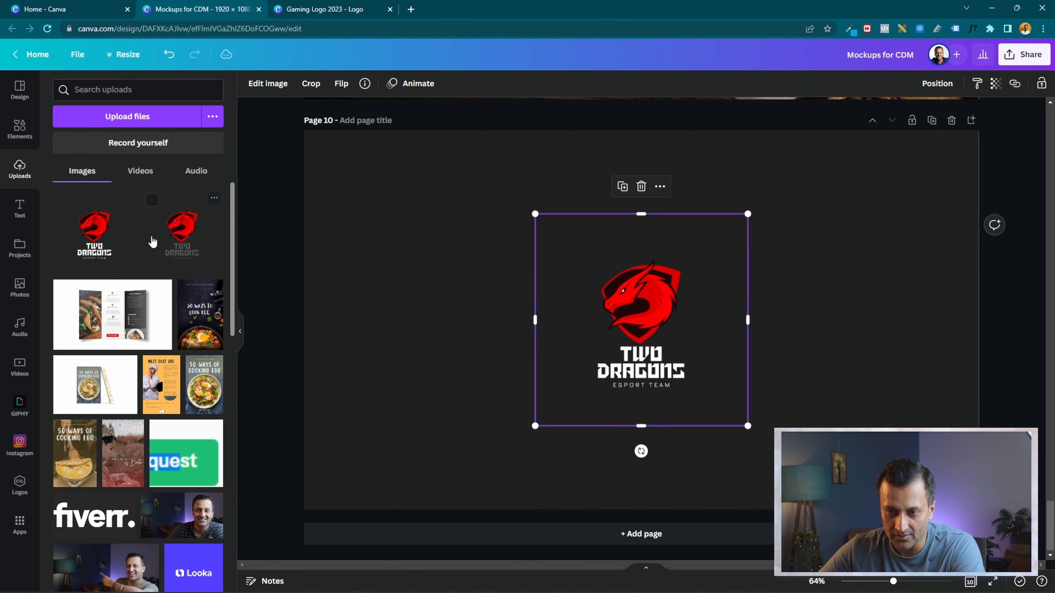
pyautogui.click(168, 235)
pyautogui.moveTo(588, 329); pyautogui.dragTo(405, 282)
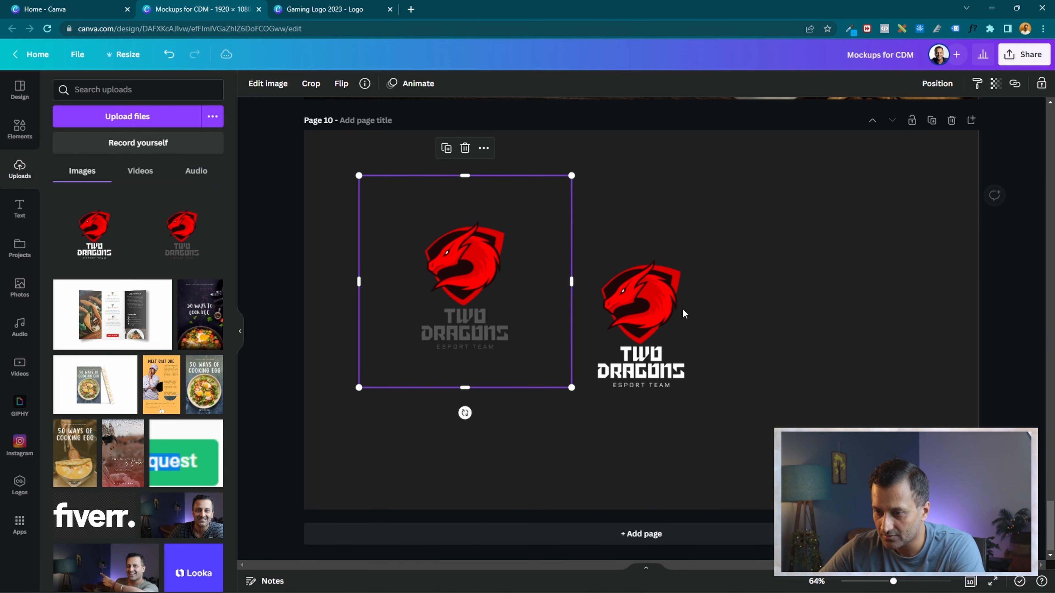
pyautogui.moveTo(683, 311); pyautogui.dragTo(732, 224)
pyautogui.click(485, 418)
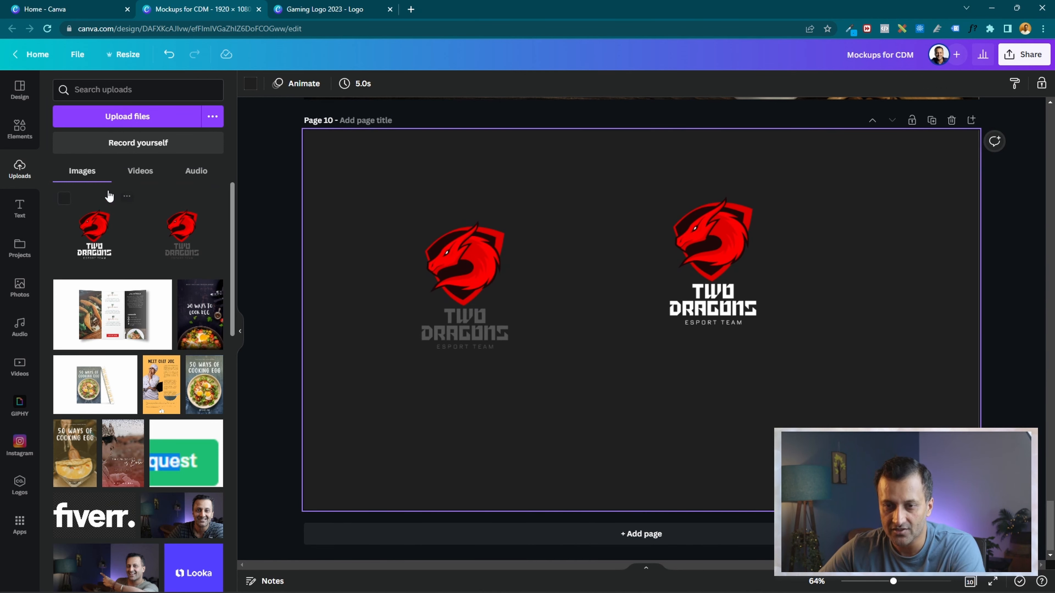
# Set the page 10 background to white and move both logos slightly down and to the left
pyautogui.click(251, 84)
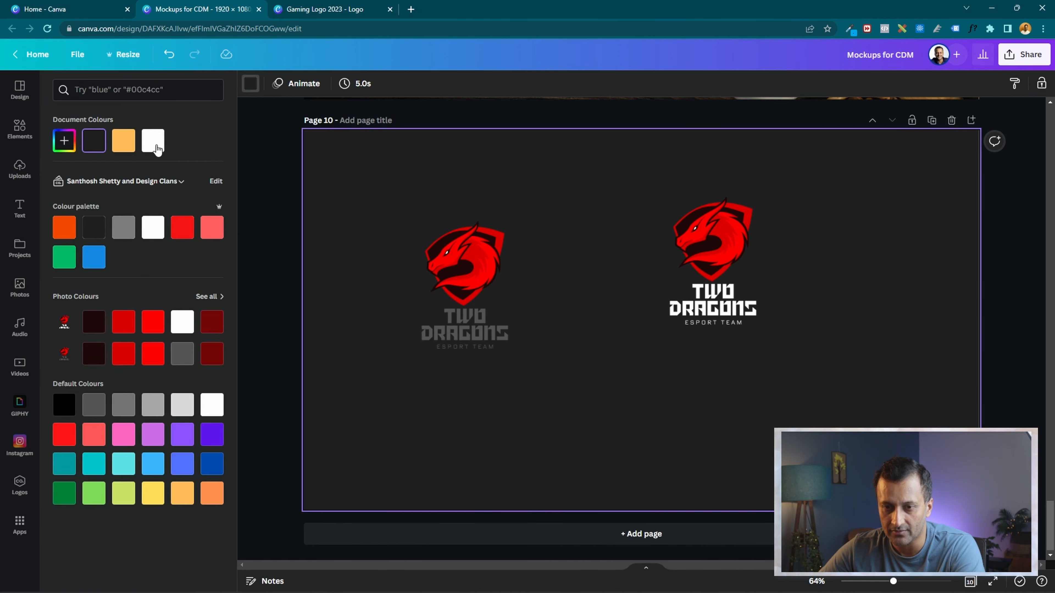
pyautogui.click(152, 228)
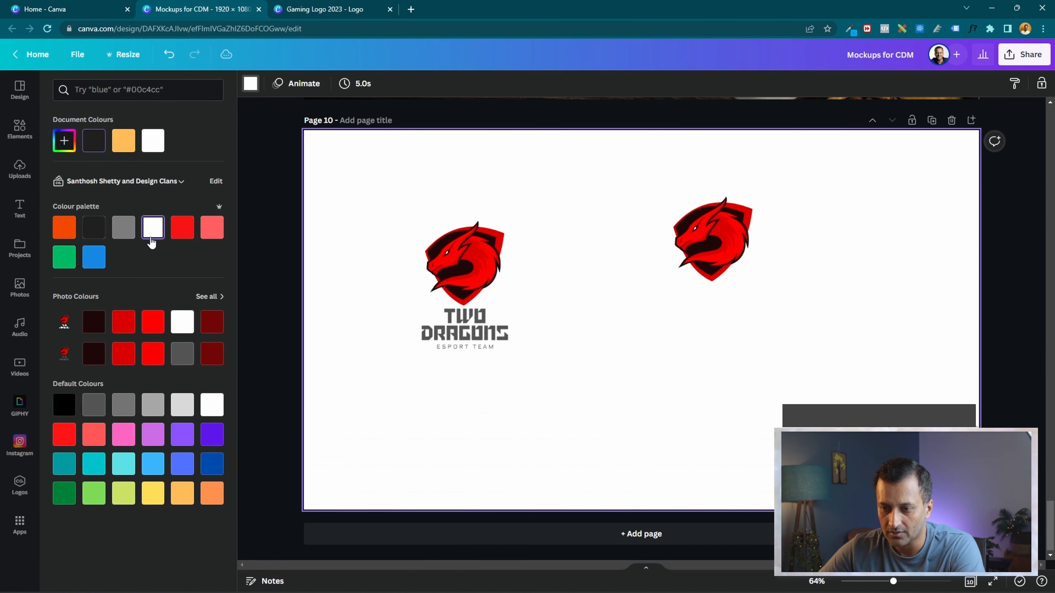
pyautogui.moveTo(464, 246); pyautogui.dragTo(451, 267)
pyautogui.moveTo(704, 214)
pyautogui.mouseDown()
pyautogui.moveTo(726, 245)
pyautogui.moveTo(698, 232)
pyautogui.mouseUp()
pyautogui.click(272, 175)
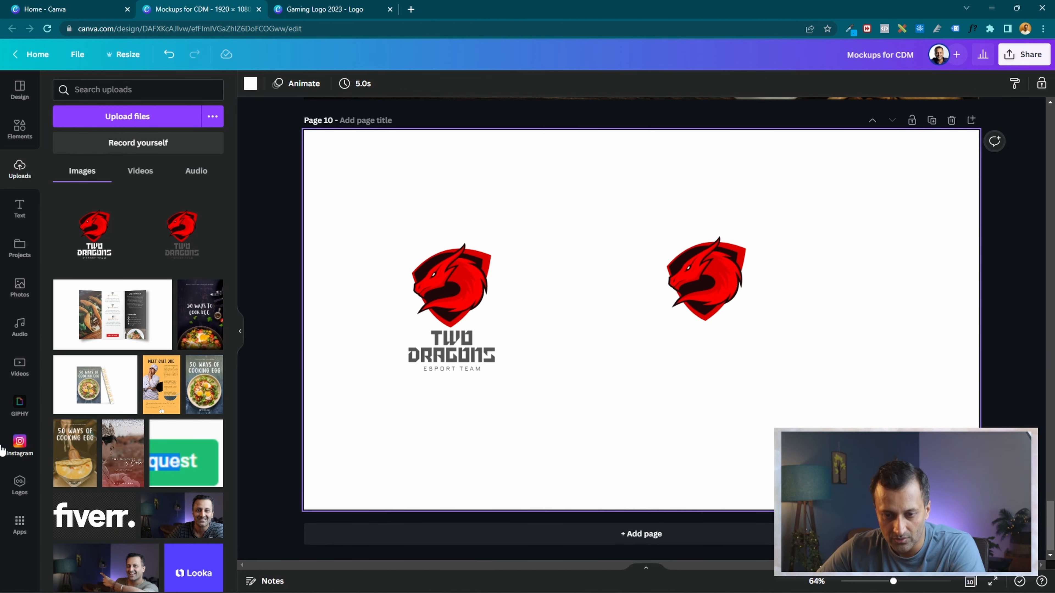
# Search the stock photos for "gaming"
pyautogui.click(18, 287)
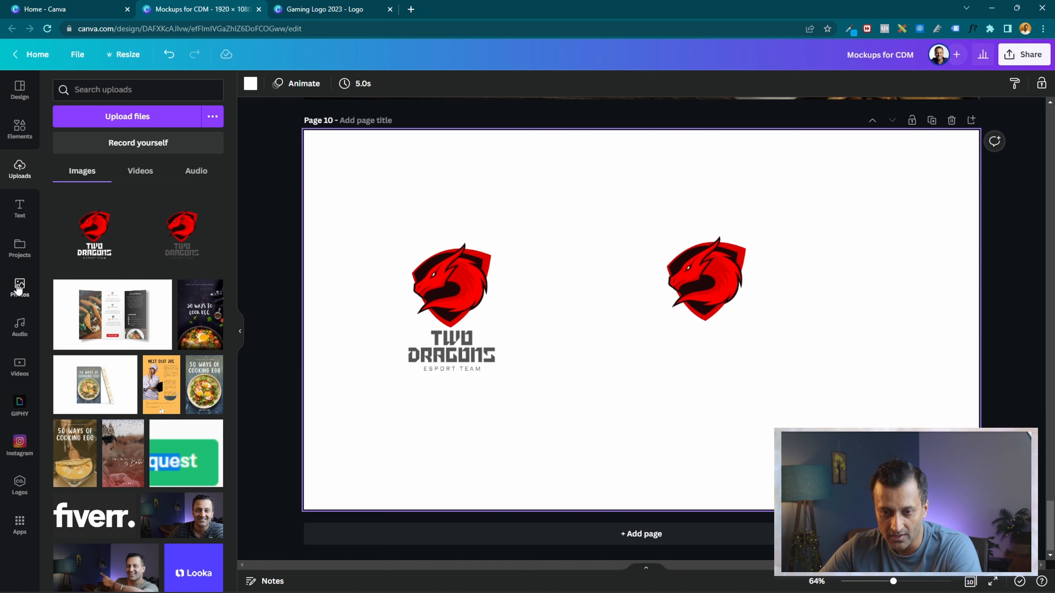
pyautogui.click(103, 89)
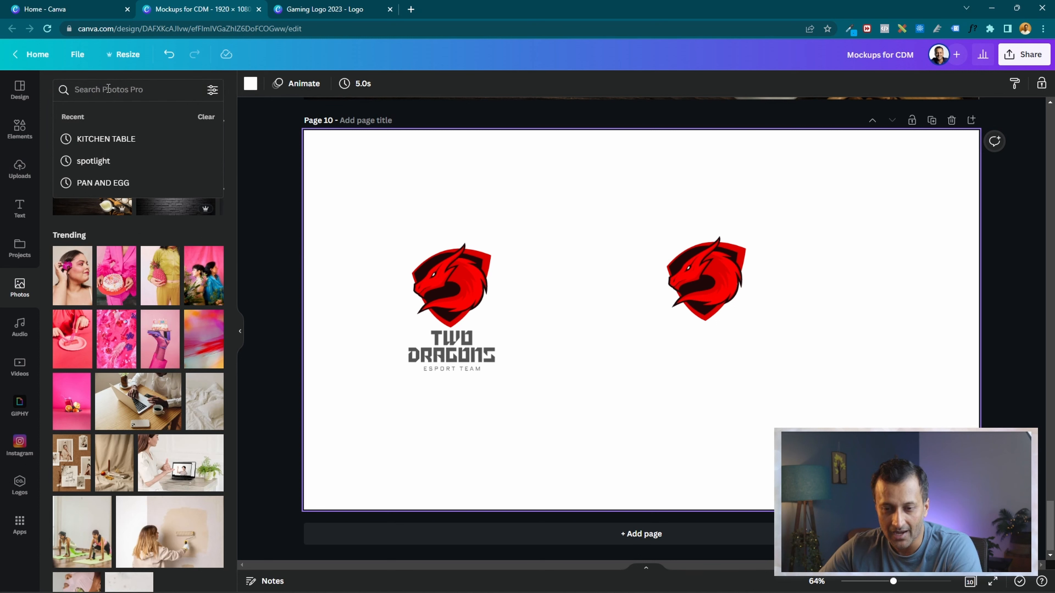
pyautogui.write('gaming')
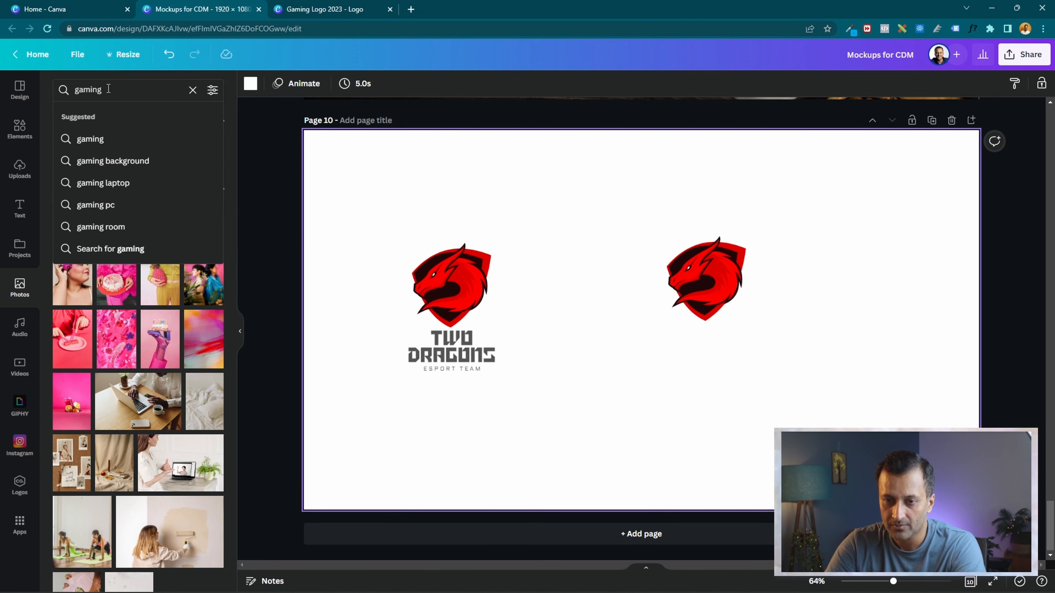
pyautogui.press('Return')
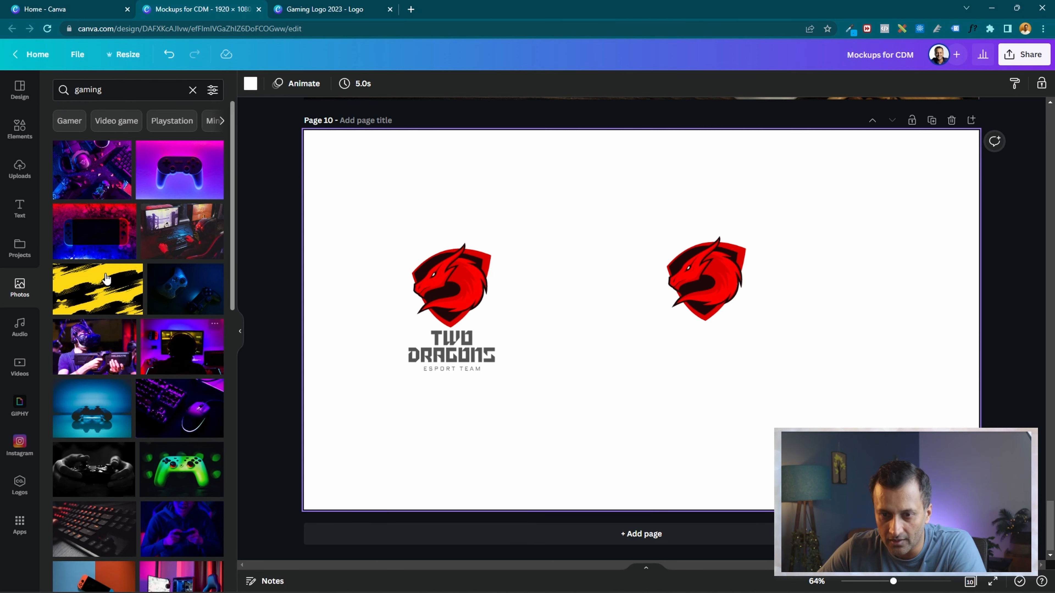
# Add the purple headset and keyboard photo to page 10 and make it the page background
pyautogui.click(82, 171)
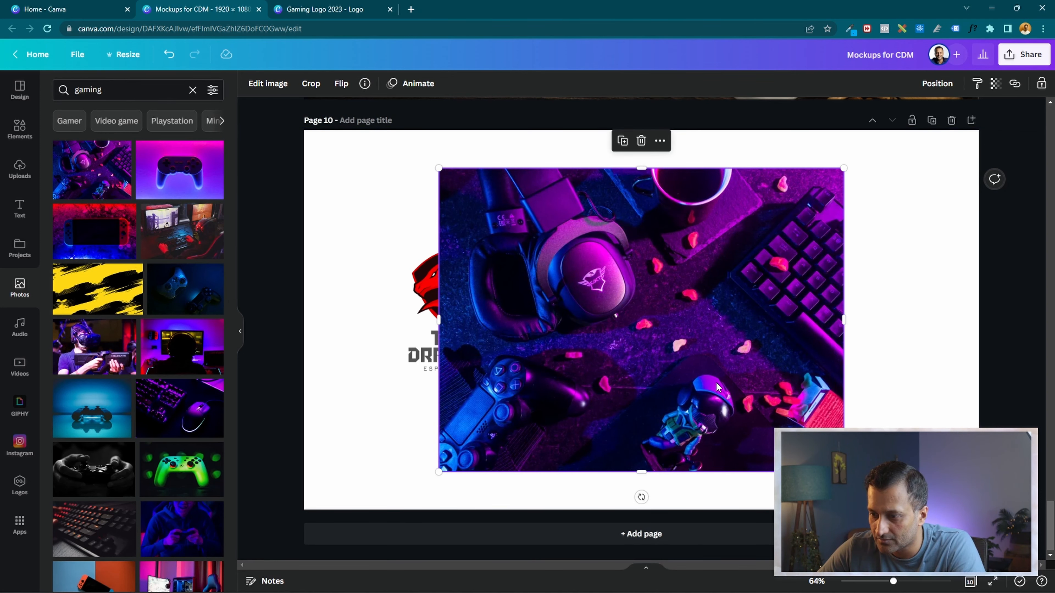
pyautogui.rightClick(700, 422)
pyautogui.click(758, 548)
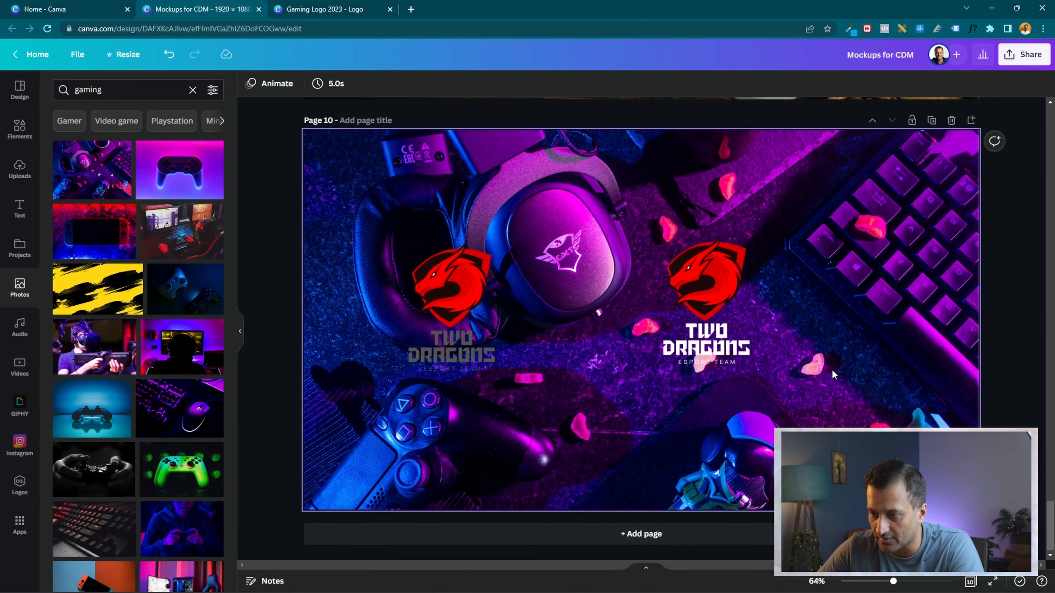
# Move the white-text logo to the horizontal middle of page 10 and enlarge it
pyautogui.moveTo(711, 295); pyautogui.dragTo(643, 293)
pyautogui.moveTo(748, 404); pyautogui.dragTo(794, 451)
pyautogui.click(881, 240)
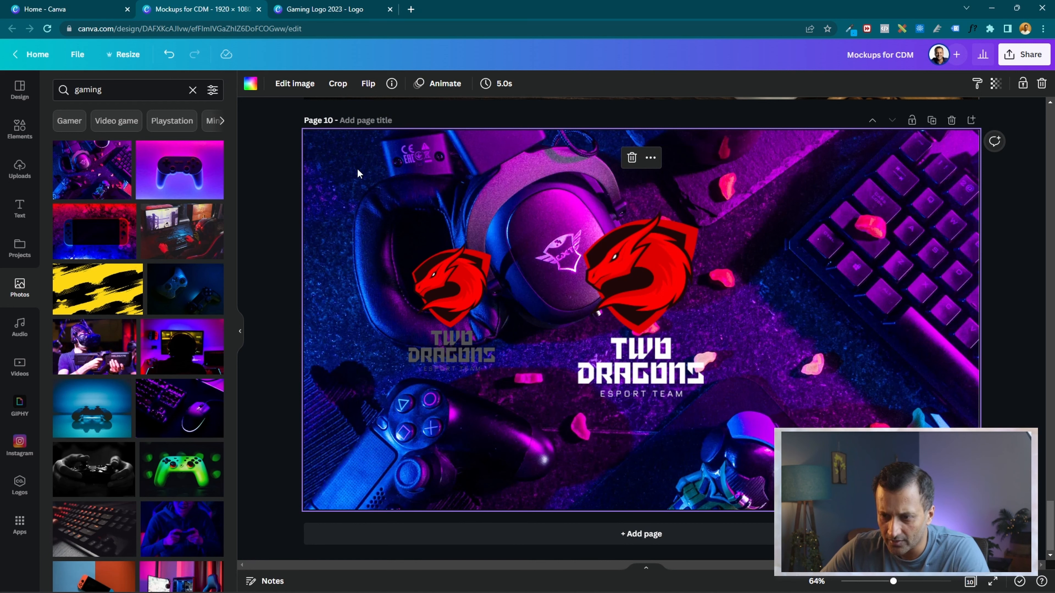
# Replace page 10's background with the red and blue handheld console photo
pyautogui.click(89, 240)
pyautogui.rightClick(676, 211)
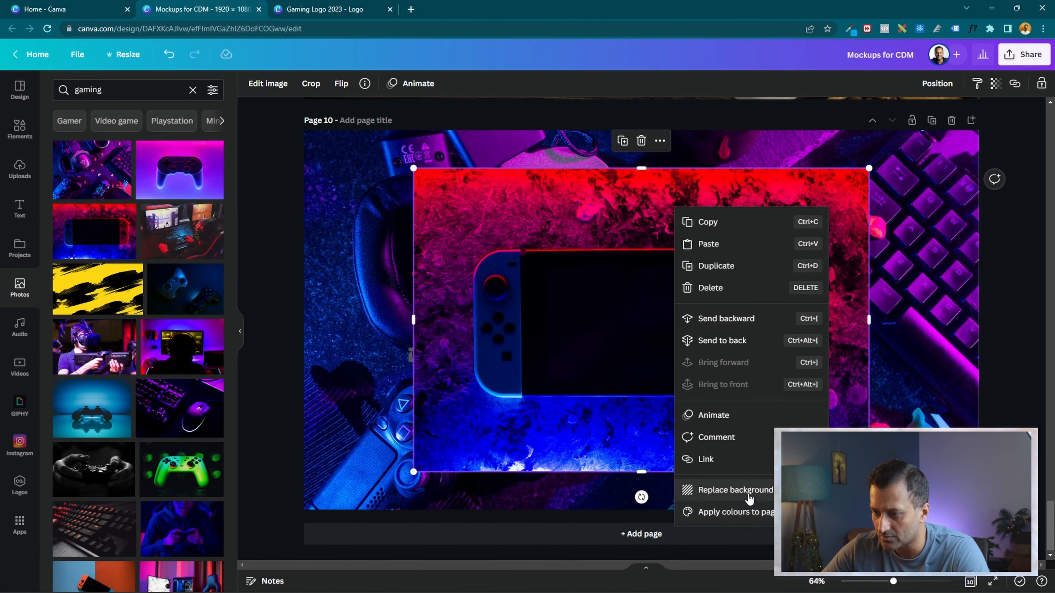
pyautogui.click(740, 491)
# Centre the white-text logo on the console's dark screen in page 10 and shrink it to fit comfortably inside
pyautogui.moveTo(660, 263); pyautogui.dragTo(647, 289)
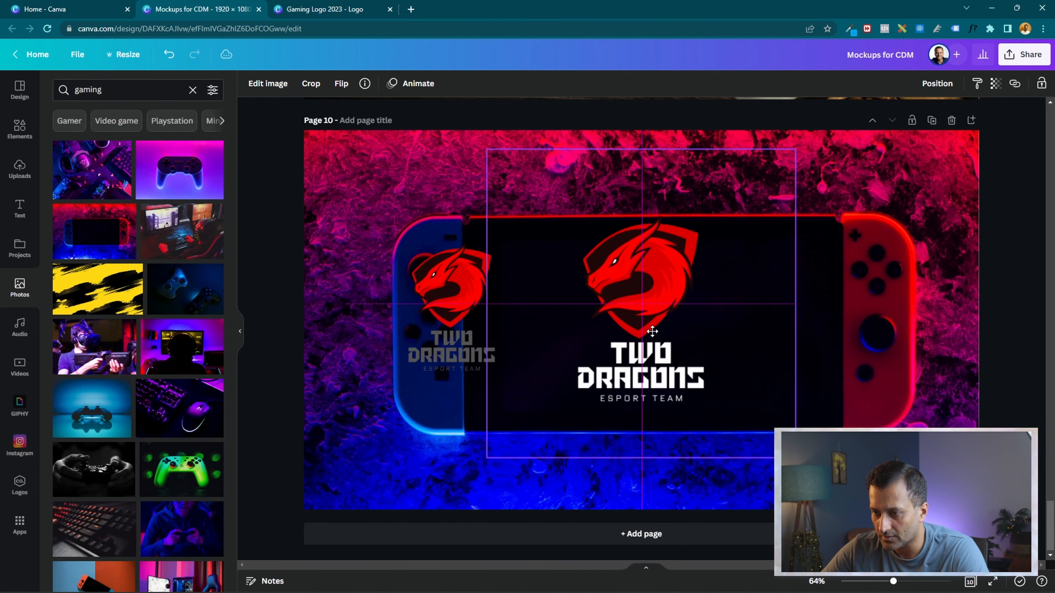
pyautogui.doubleClick(869, 357)
pyautogui.moveTo(869, 358); pyautogui.dragTo(857, 360)
pyautogui.press('Return')
pyautogui.click(750, 401)
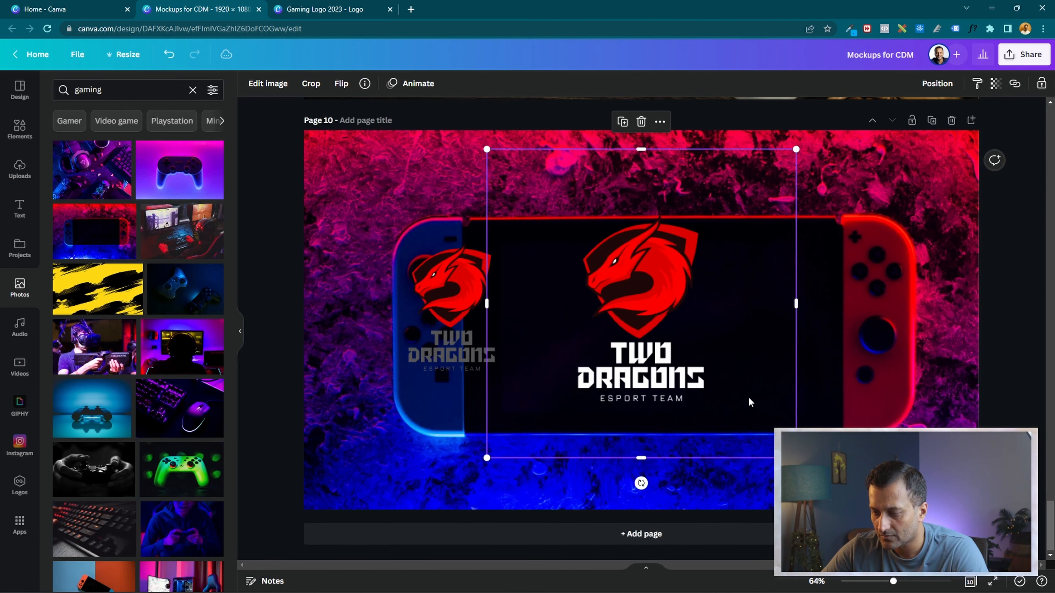
pyautogui.moveTo(795, 458); pyautogui.dragTo(738, 401)
pyautogui.moveTo(659, 288); pyautogui.dragTo(659, 305)
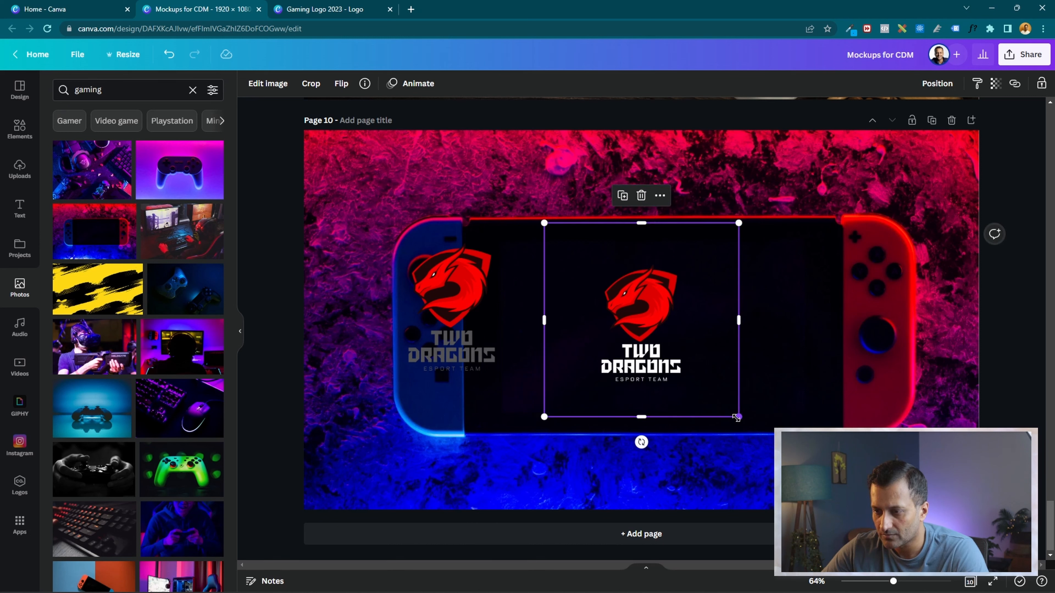
pyautogui.moveTo(736, 418); pyautogui.dragTo(723, 405)
pyautogui.click(765, 379)
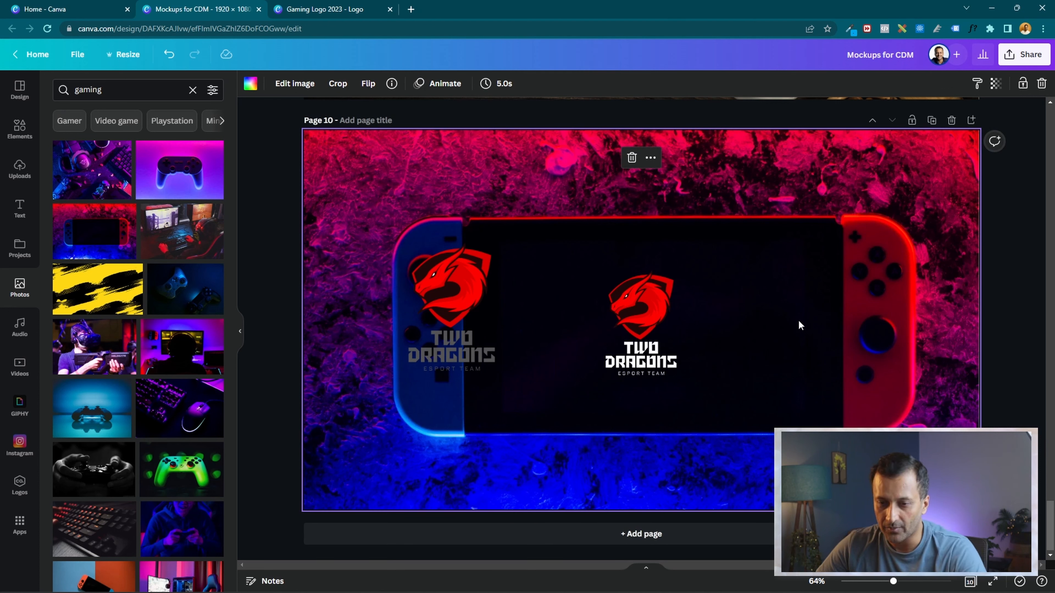
# Cut the grey-text logo from page 10 and duplicate the page
pyautogui.click(458, 308)
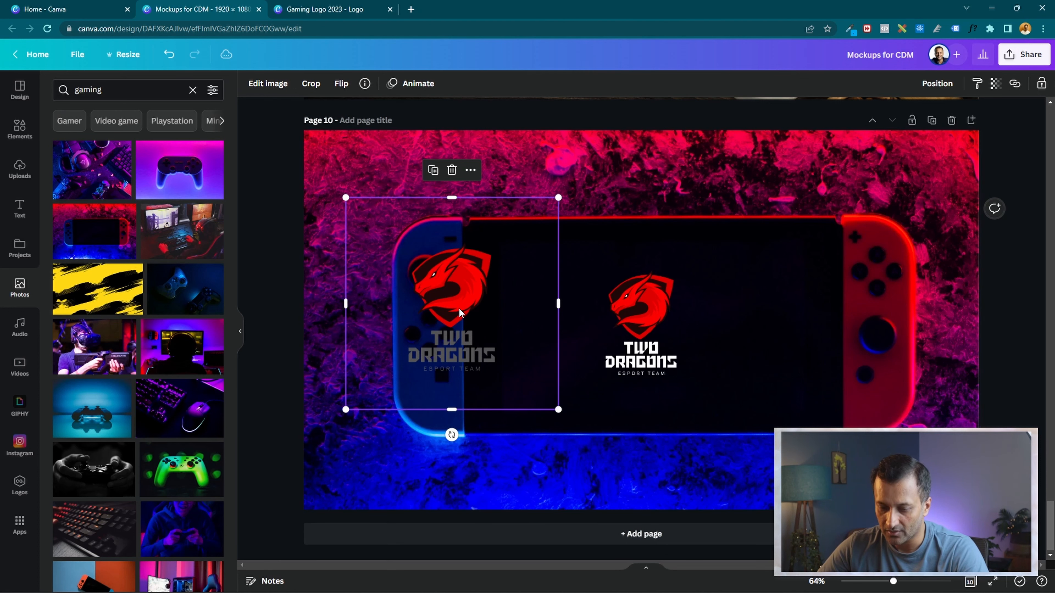
pyautogui.press('Delete')
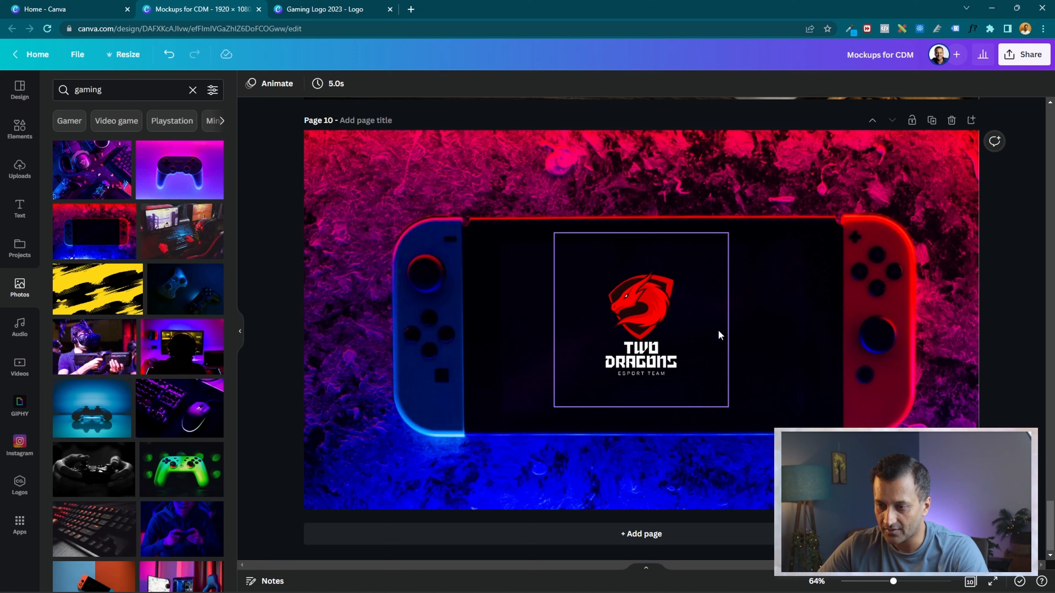
pyautogui.click(931, 121)
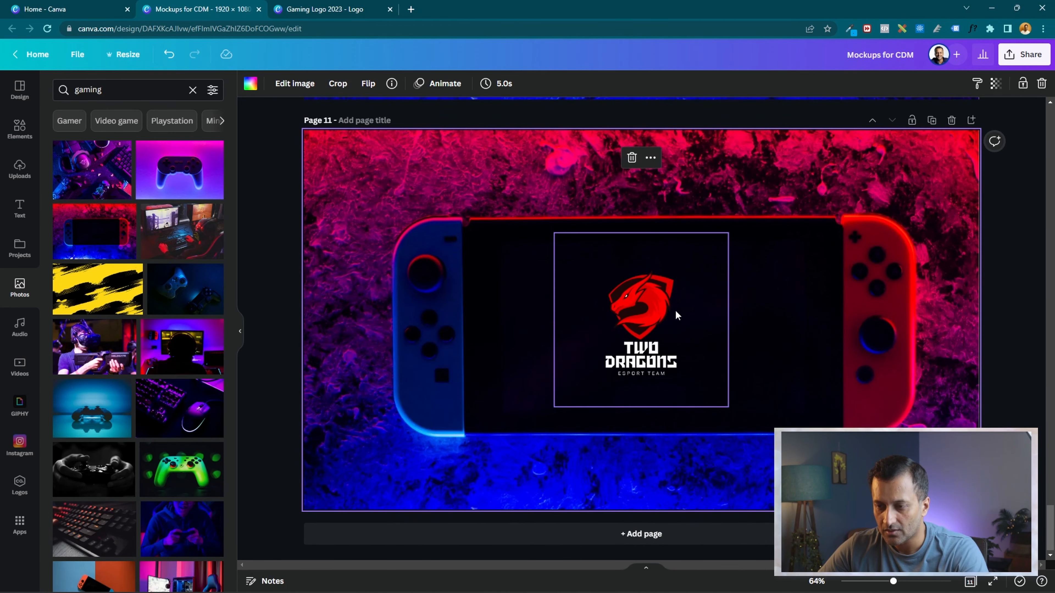
# Delete the white-text logo from the duplicated page 11, leaving only its background photo
pyautogui.click(640, 314)
pyautogui.press('Delete')
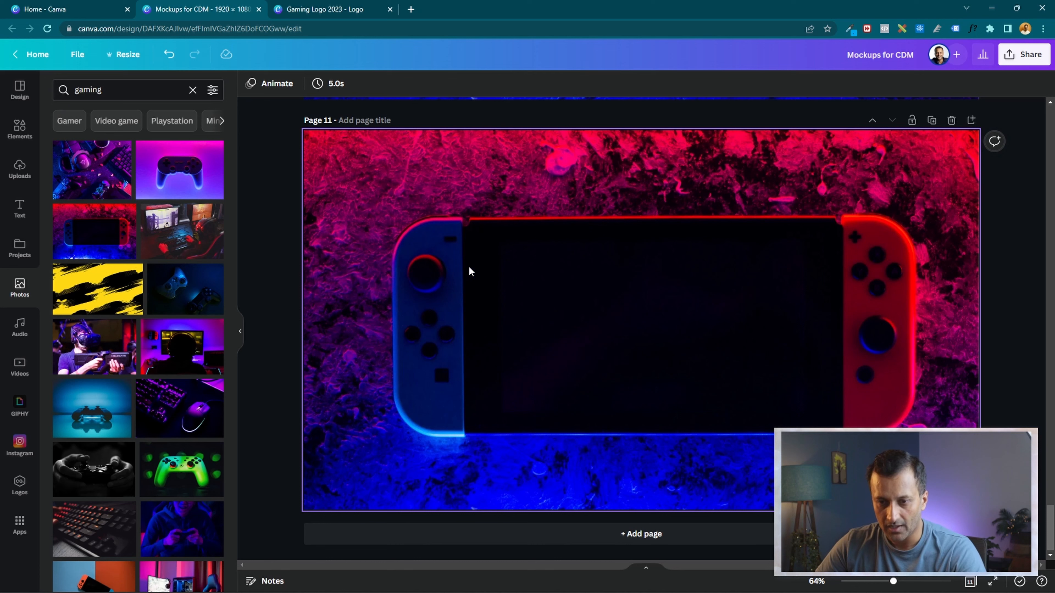
pyautogui.click(465, 229)
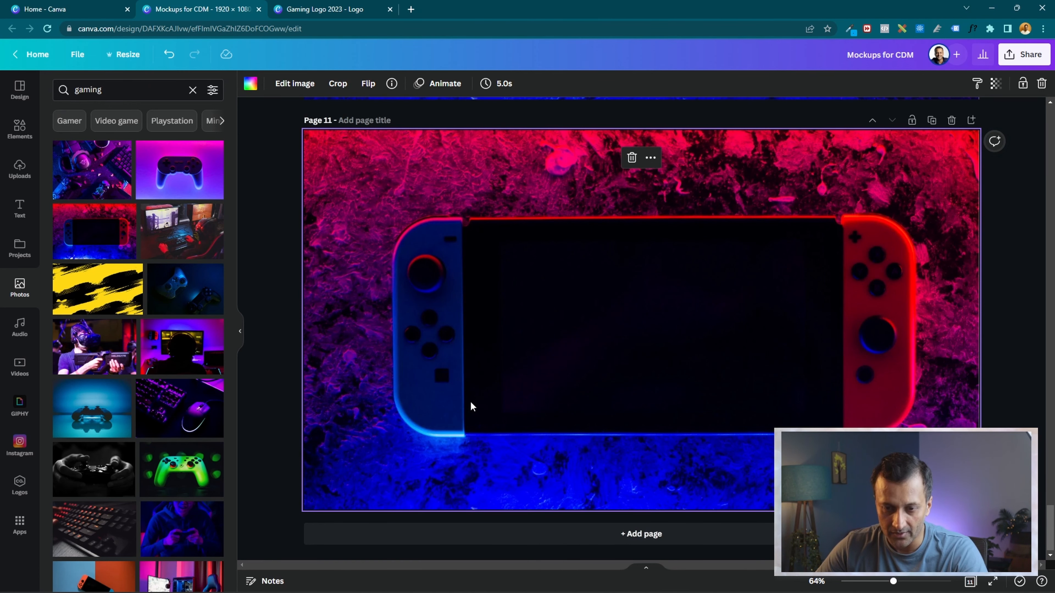
# Make the white controller photo with blue blocks page 11's background and paste the grey-text logo into the empty area left of the controller
pyautogui.scroll(-5, 239, 369)
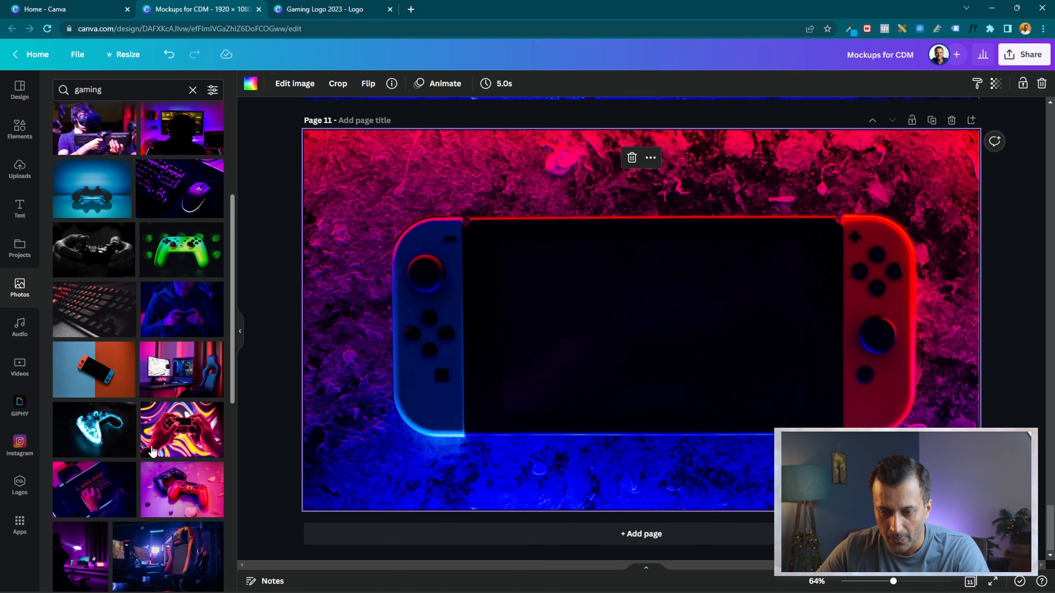
pyautogui.scroll(-8, 162, 448)
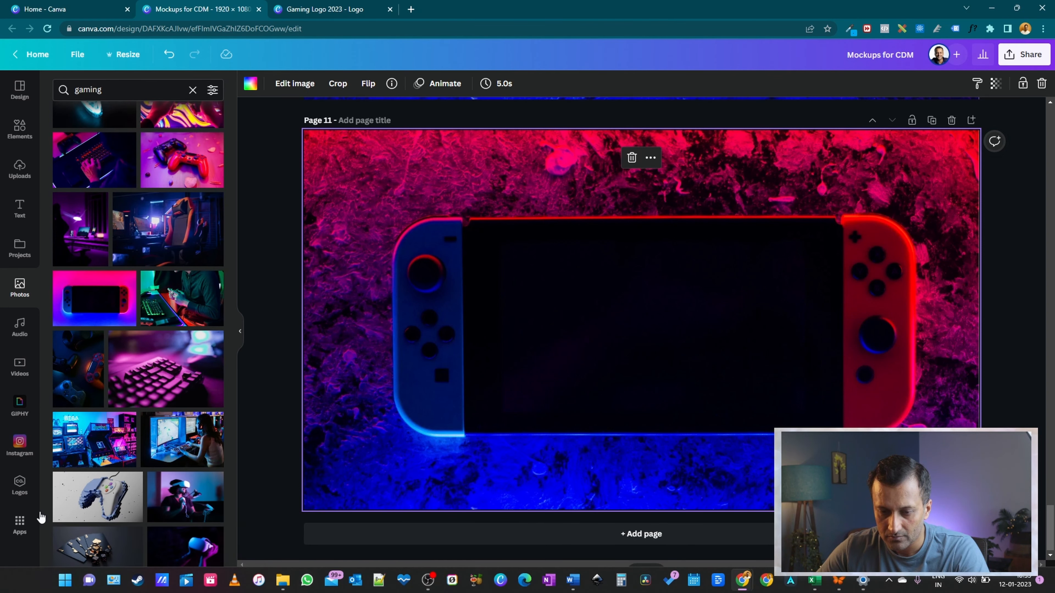
pyautogui.click(133, 482)
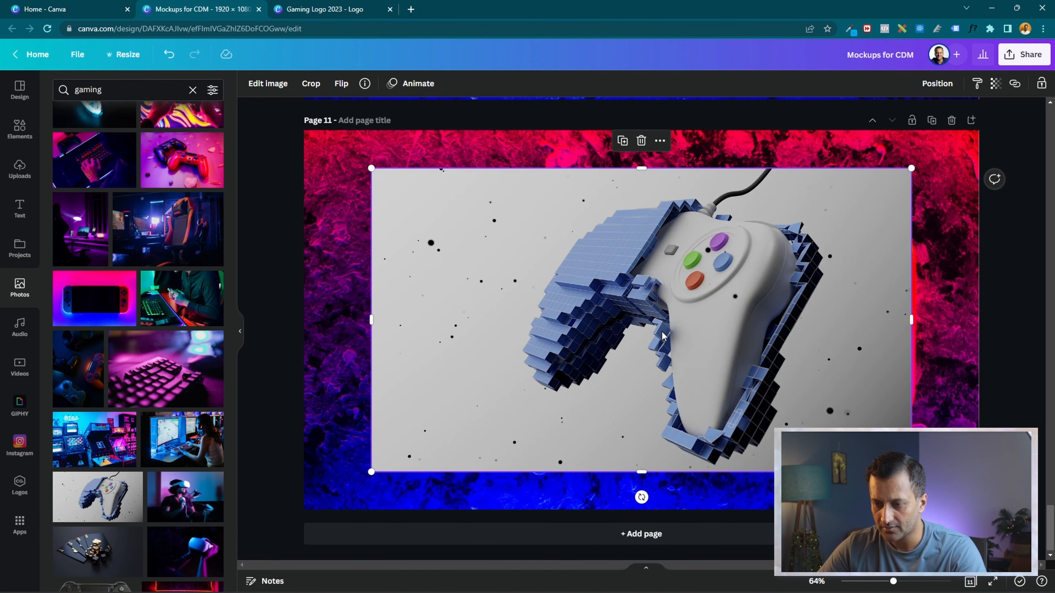
pyautogui.hotkey('ctrl', 'v')
pyautogui.click(801, 388)
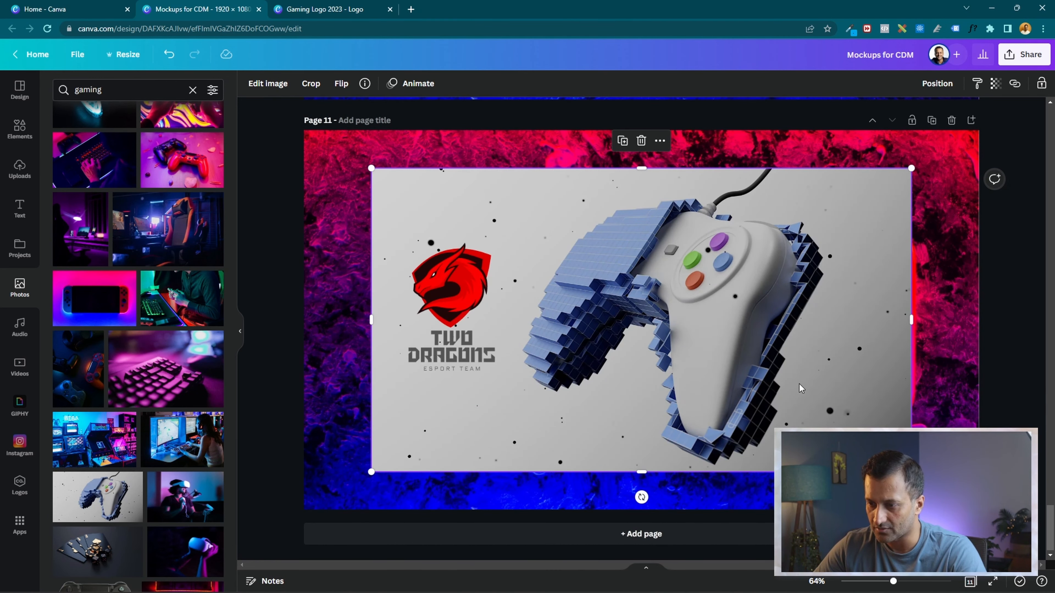
pyautogui.rightClick(799, 384)
pyautogui.click(888, 569)
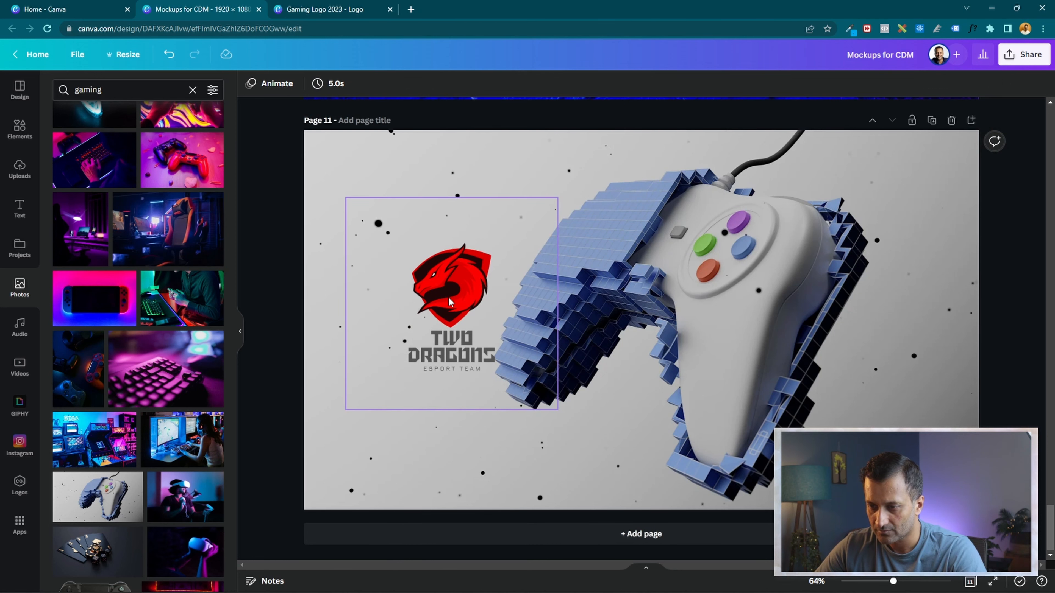
pyautogui.moveTo(449, 302); pyautogui.dragTo(396, 310)
pyautogui.click(758, 290)
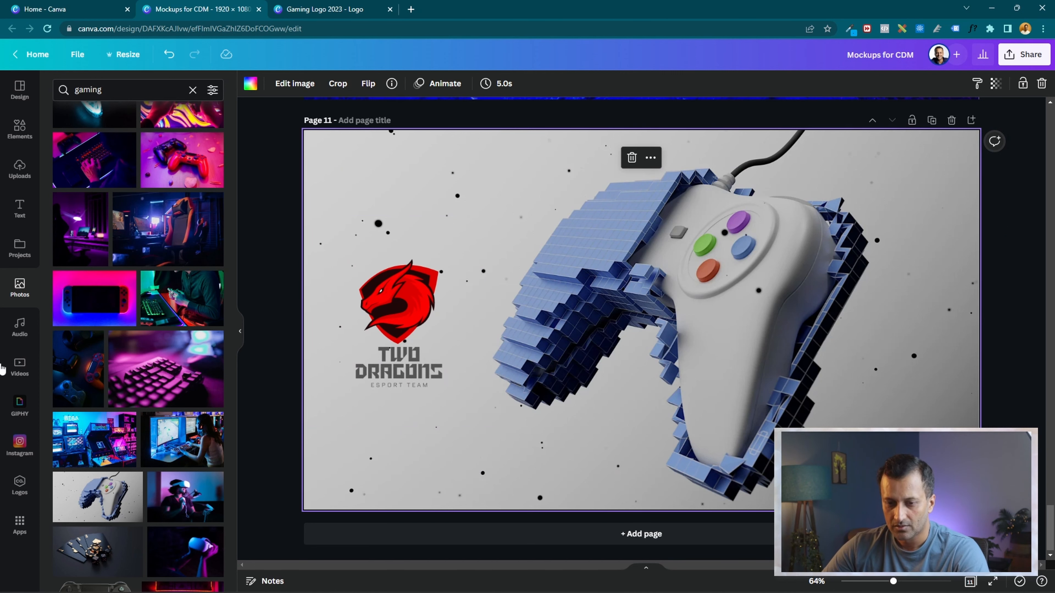
# Replace page 10's background with the dark blue photo of two game controllers
pyautogui.scroll(-3, 137, 333)
pyautogui.scroll(10, 557, 308)
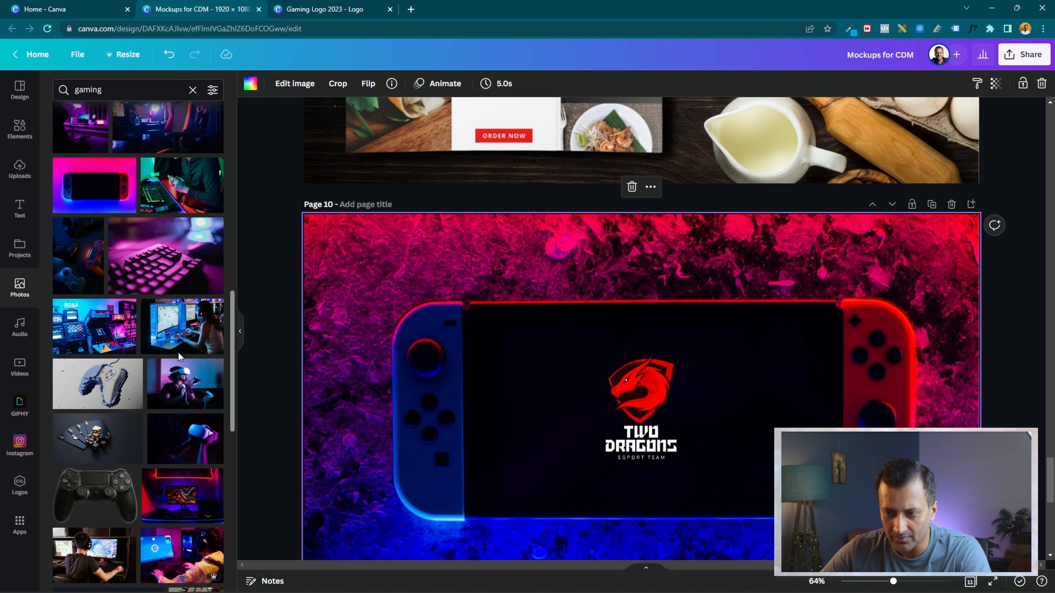
pyautogui.scroll(5, 132, 407)
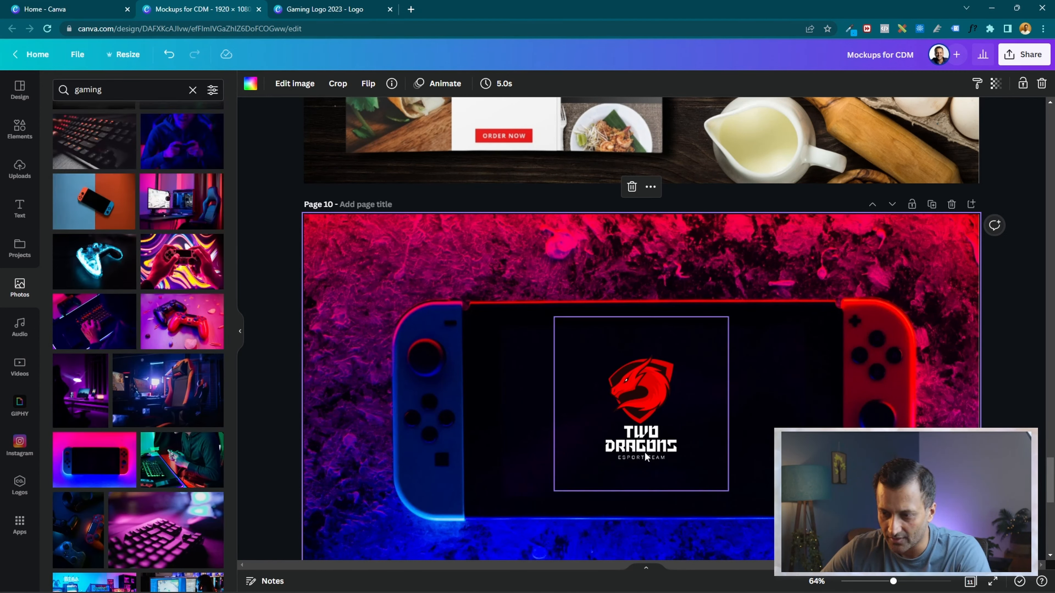
pyautogui.scroll(3, 147, 411)
pyautogui.scroll(3, 149, 413)
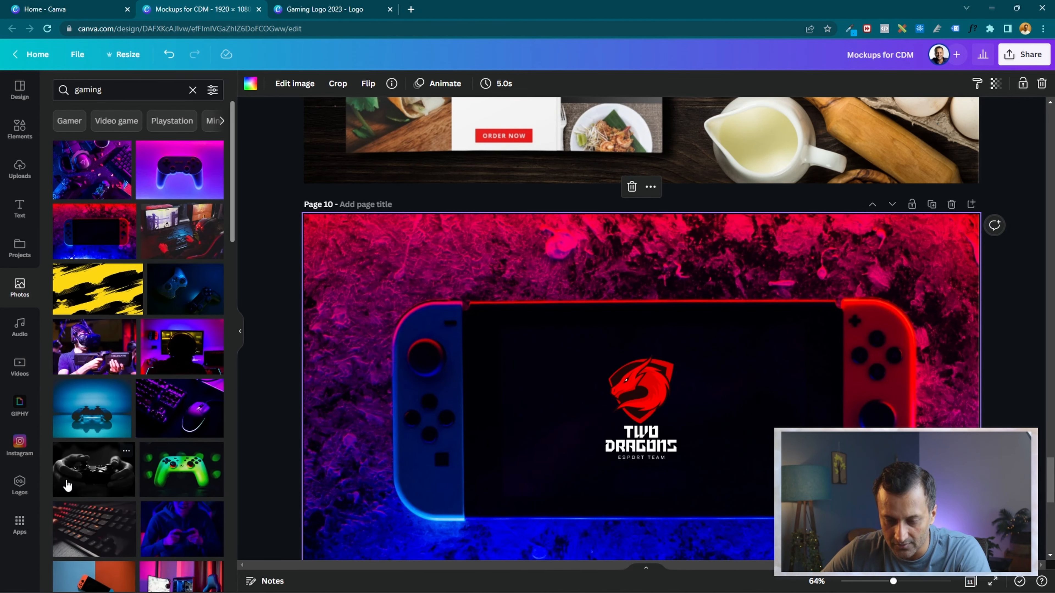
pyautogui.moveTo(178, 288); pyautogui.dragTo(689, 349)
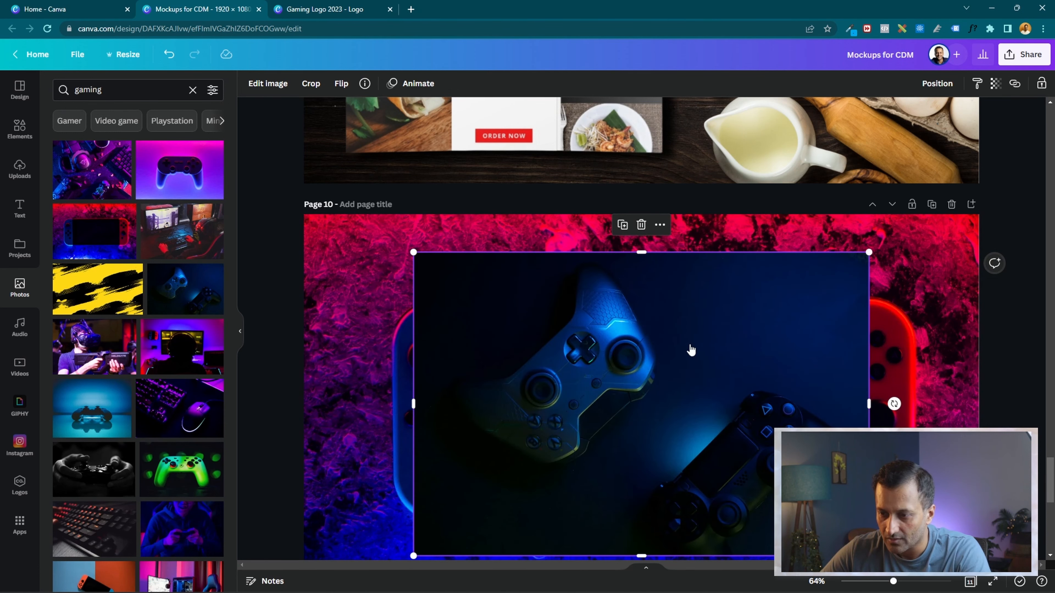
pyautogui.rightClick(689, 349)
pyautogui.click(733, 553)
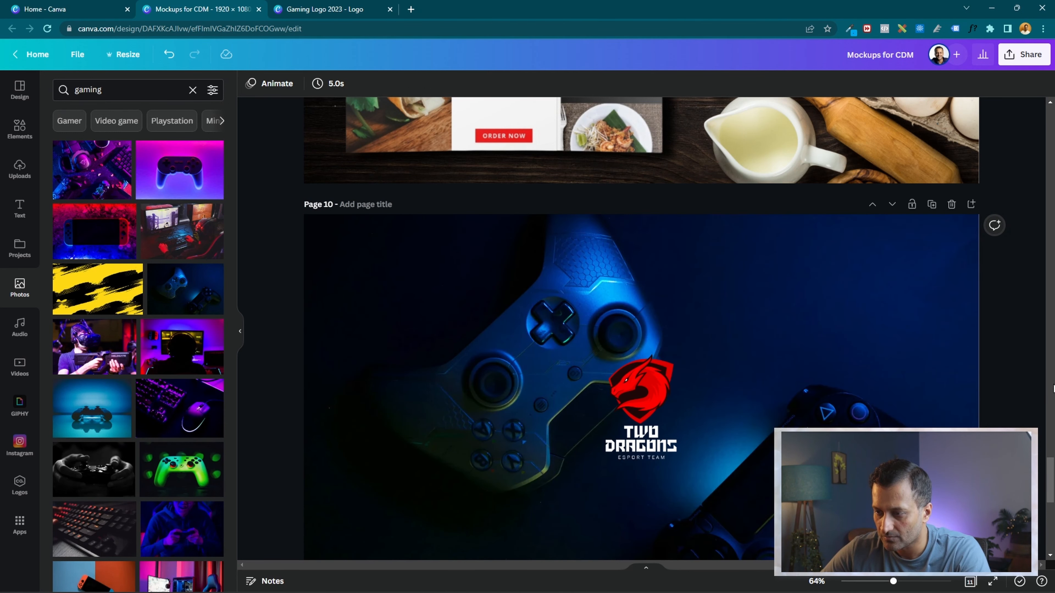
# Enlarge and reposition page 10's background photo so the white-text logo sits in the gap between the two controllers
pyautogui.scroll(-1, 1011, 382)
pyautogui.doubleClick(838, 375)
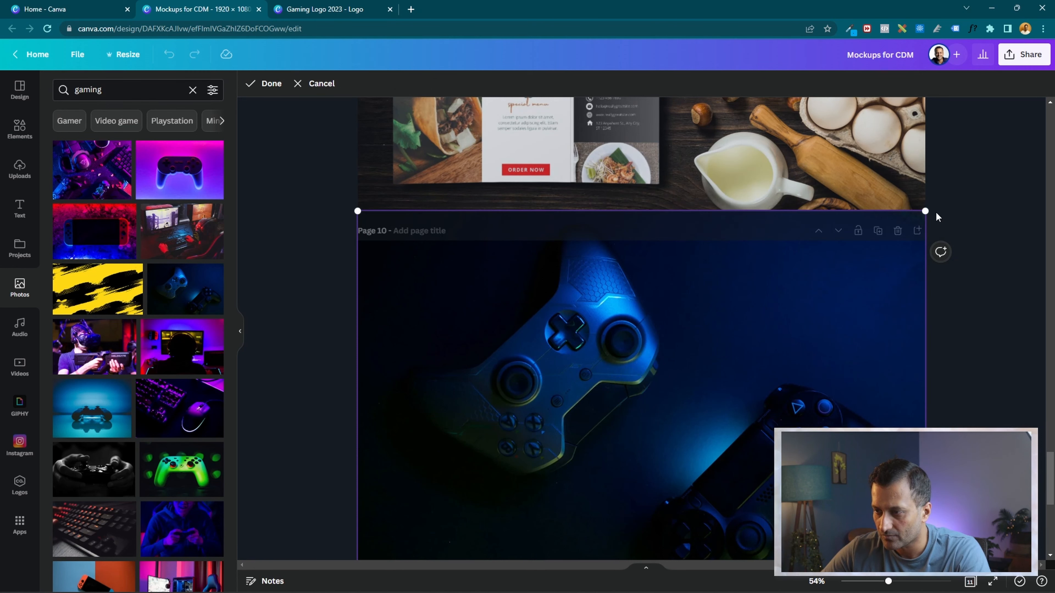
pyautogui.moveTo(943, 199); pyautogui.dragTo(1047, 128)
pyautogui.moveTo(840, 447); pyautogui.dragTo(714, 479)
pyautogui.press('Return')
pyautogui.click(968, 397)
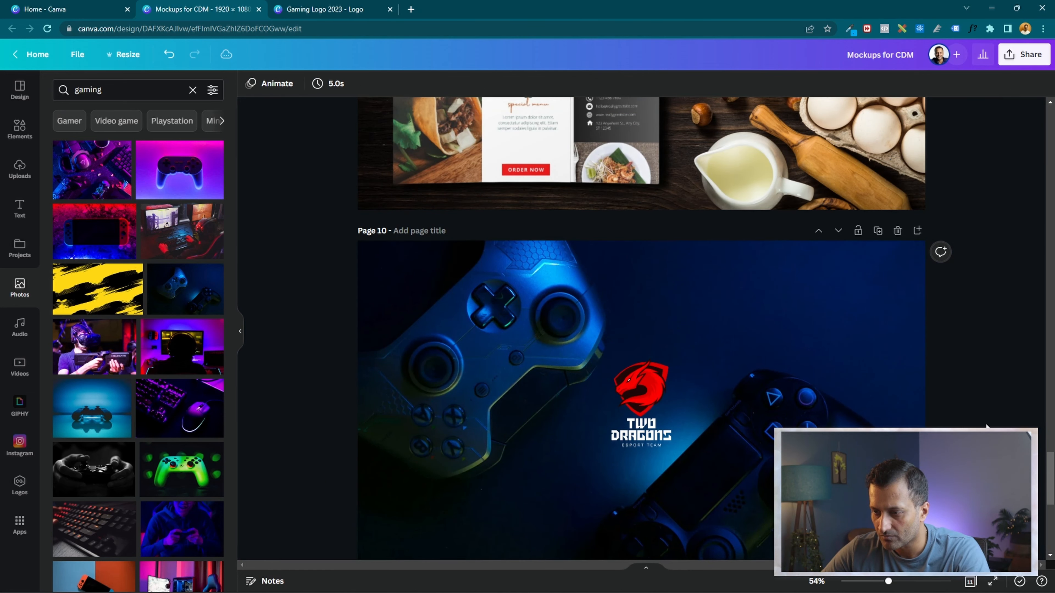
# Open the download settings for the design with JPG as file type and clear the page selection
pyautogui.scroll(-3, 969, 397)
pyautogui.scroll(2, 641, 329)
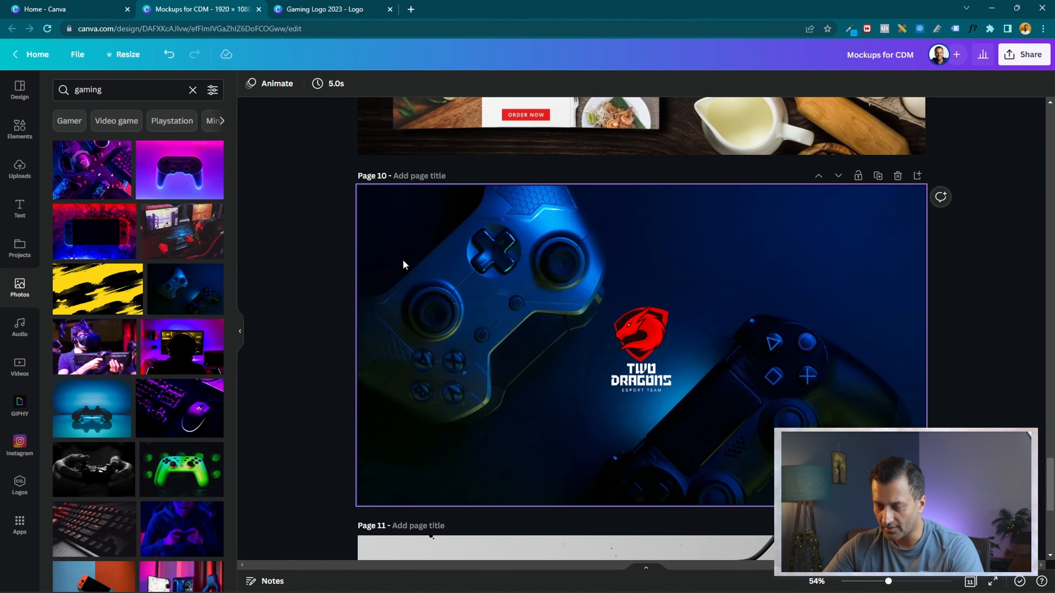
pyautogui.scroll(-1, 402, 264)
pyautogui.click(1022, 60)
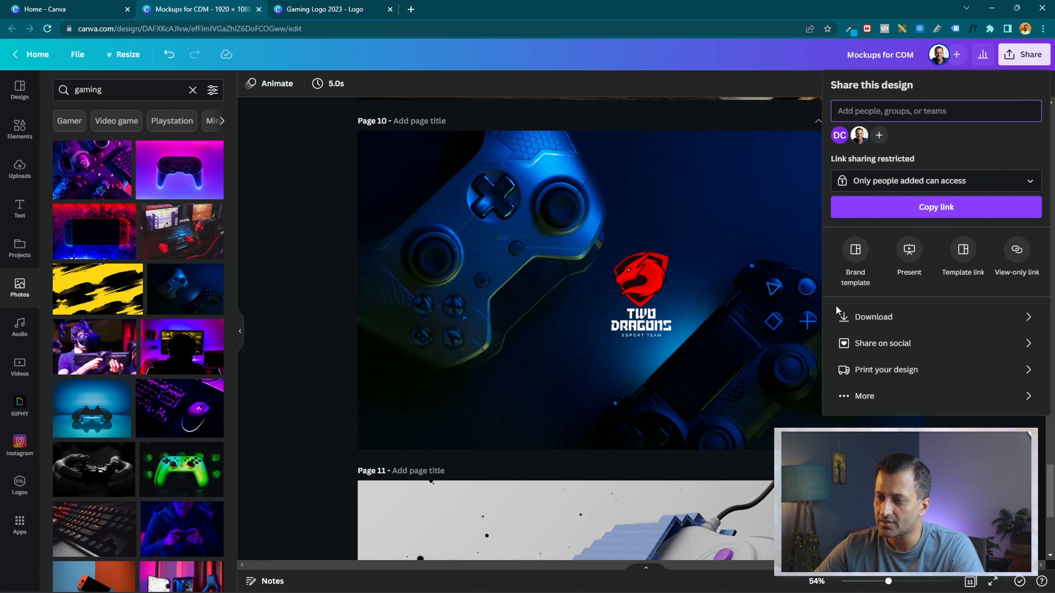
pyautogui.click(860, 314)
pyautogui.click(934, 259)
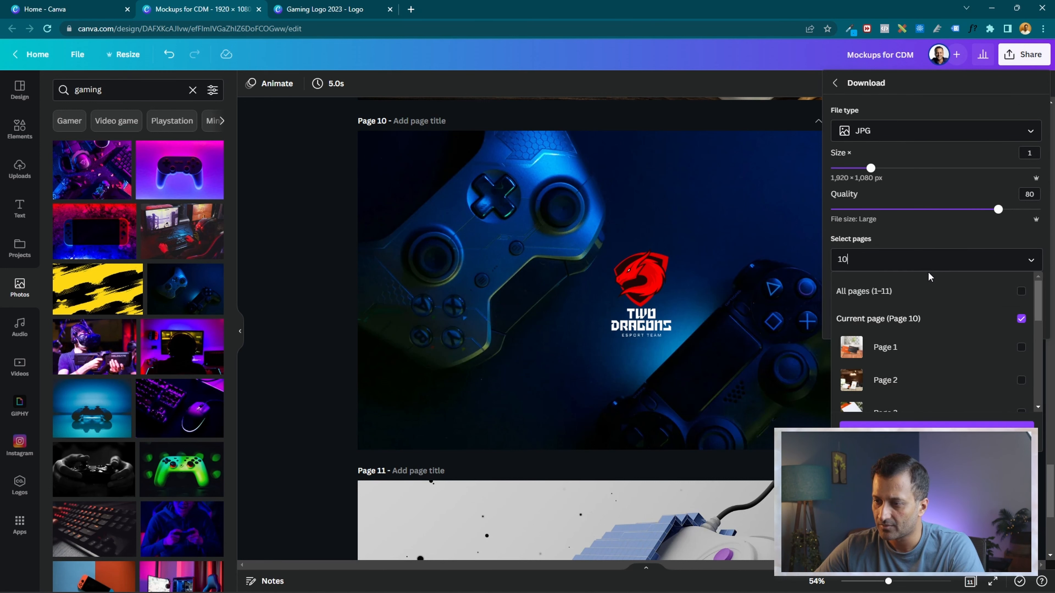
pyautogui.click(930, 290)
pyautogui.scroll(-5, 951, 332)
pyautogui.scroll(5, 951, 307)
pyautogui.click(955, 293)
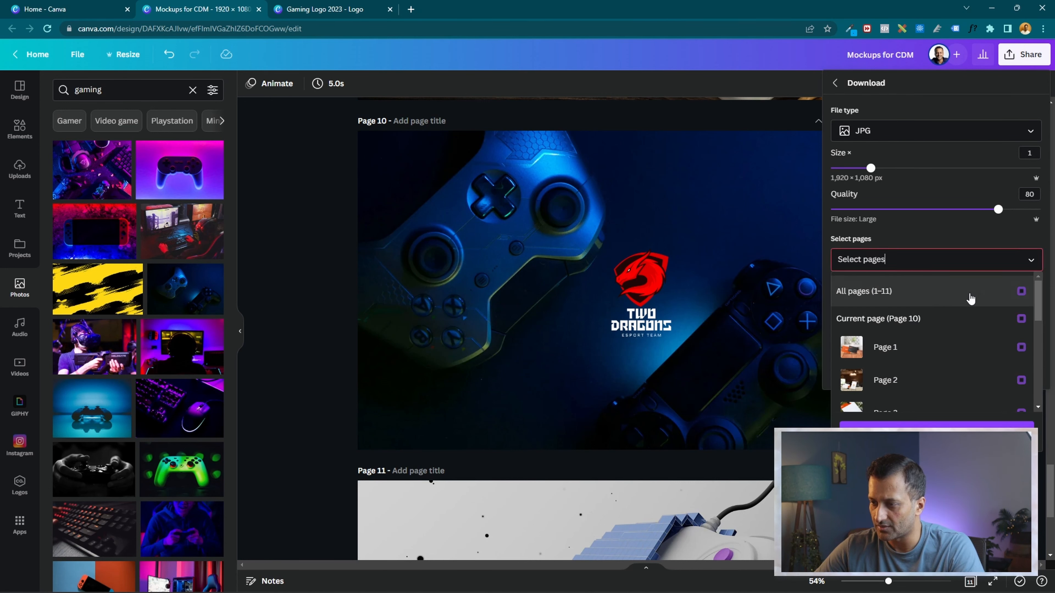
# Select only pages 10 and 11 and download them as JPG
pyautogui.moveTo(1038, 299); pyautogui.dragTo(1041, 424)
pyautogui.click(961, 395)
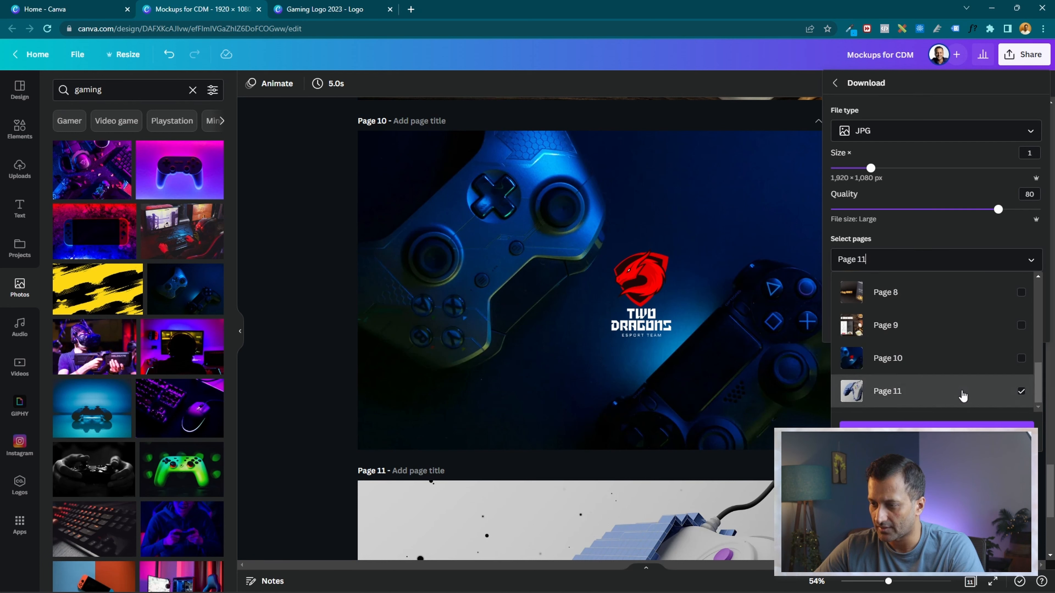
pyautogui.click(1000, 362)
pyautogui.click(997, 432)
pyautogui.click(941, 328)
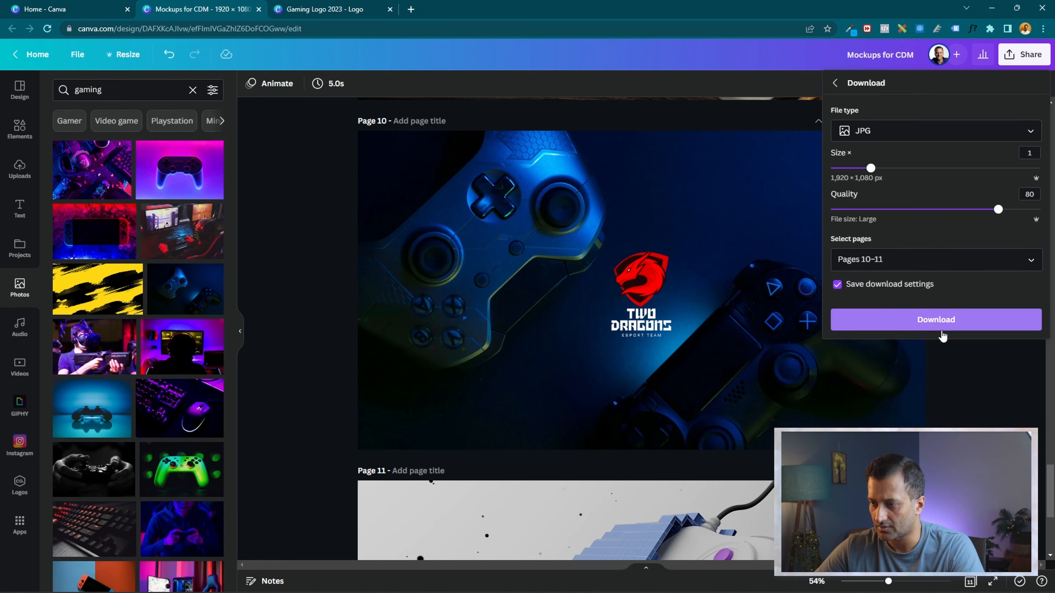
pyautogui.click(994, 319)
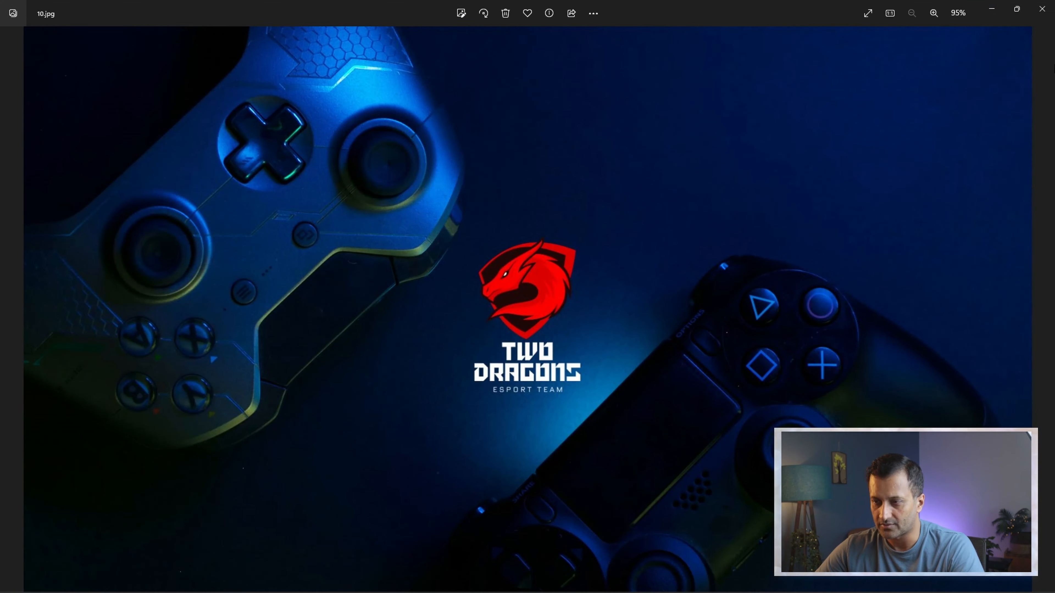
# Restore the 10.jpg preview to a smaller window and open the exported image 11 from the Mockups for CDM folder to inspect it
pyautogui.click(1016, 8)
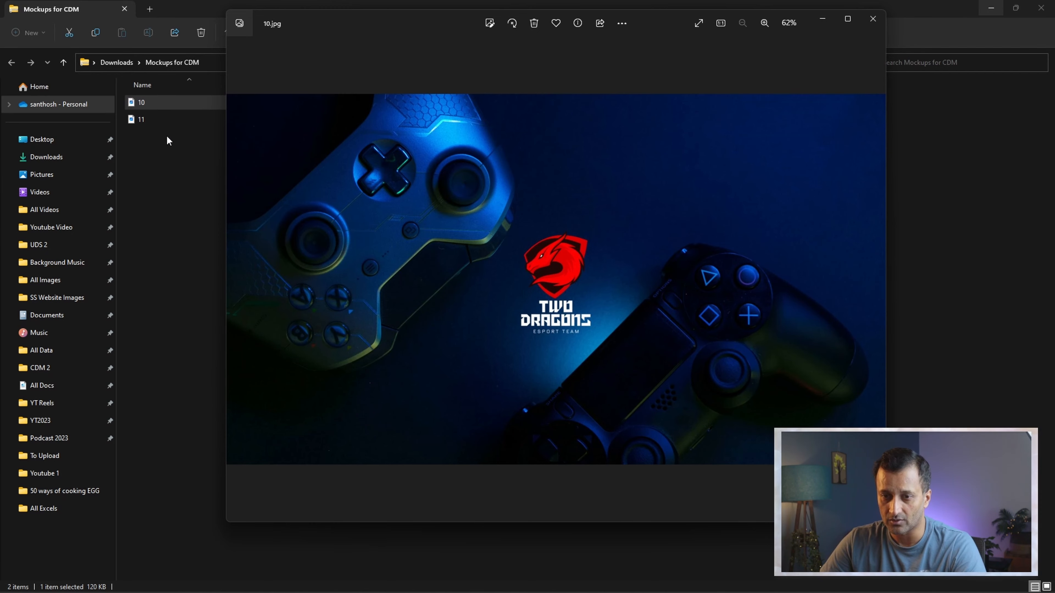
pyautogui.doubleClick(164, 119)
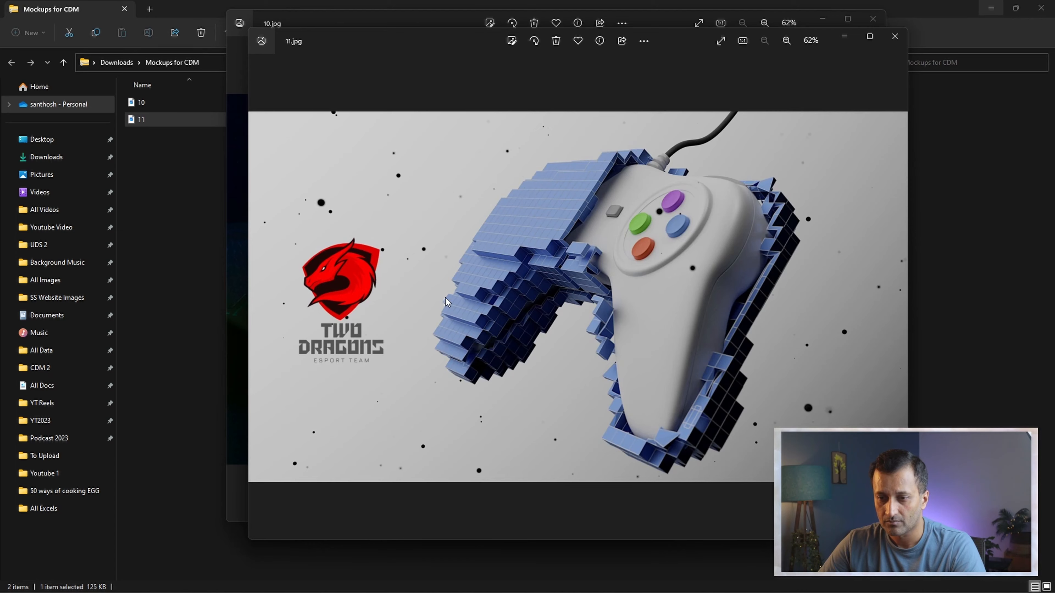
# Close both exported image previews and minimize the Mockups for CDM folder window to return to the Canva design
pyautogui.click(895, 36)
pyautogui.click(873, 18)
pyautogui.click(990, 8)
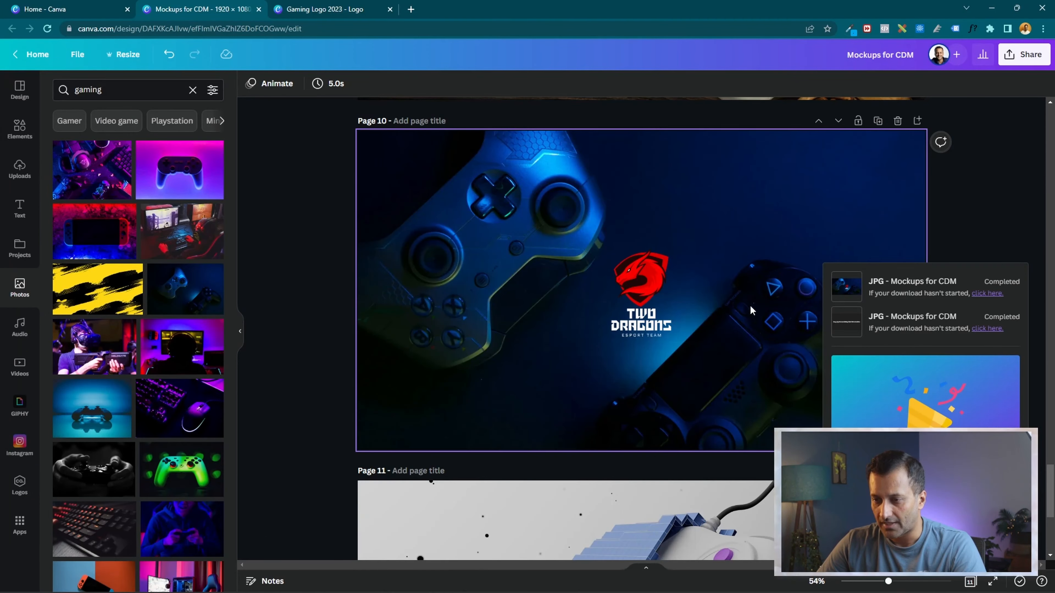
# Add a blank page 12 and copy the dark-text logo from page 11 onto it, placing it near the page's centre
pyautogui.scroll(-6, 1007, 297)
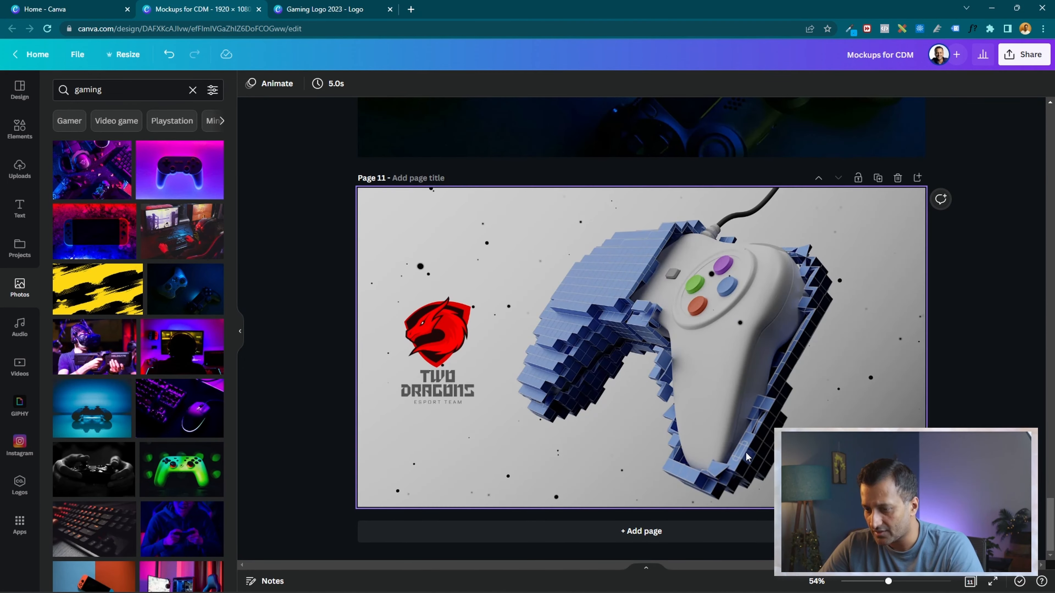
pyautogui.click(683, 539)
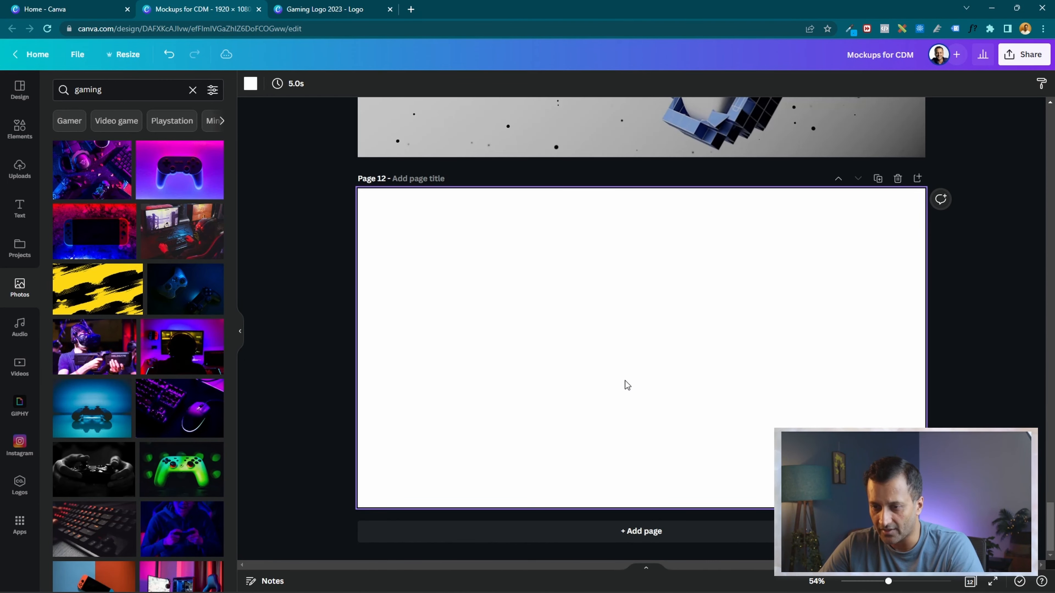
pyautogui.scroll(4, 624, 381)
pyautogui.scroll(5, 457, 249)
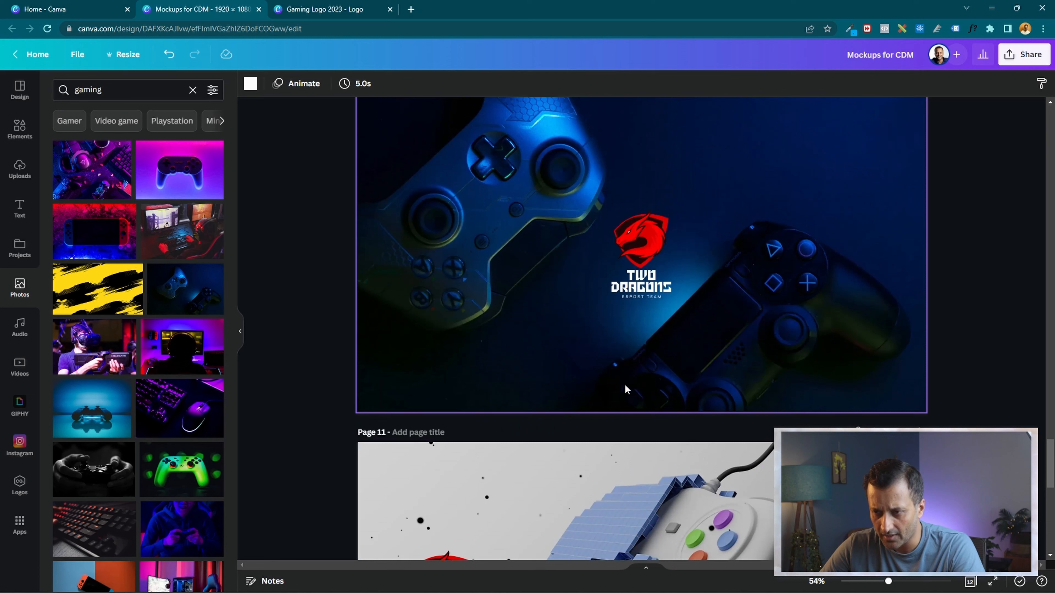
pyautogui.click(655, 254)
pyautogui.scroll(-5, 515, 368)
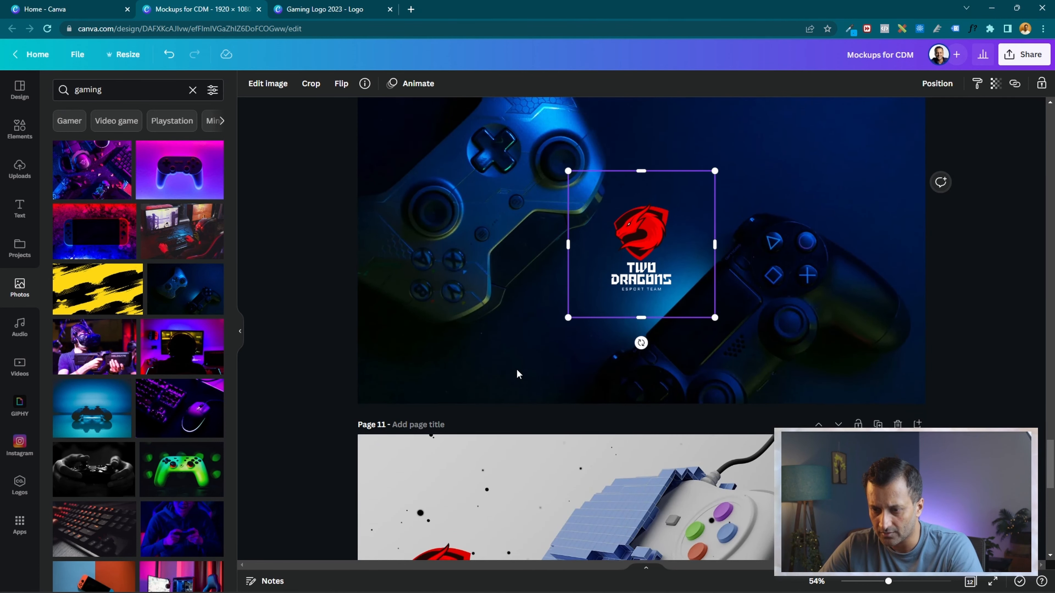
pyautogui.click(435, 342)
pyautogui.scroll(-8, 619, 410)
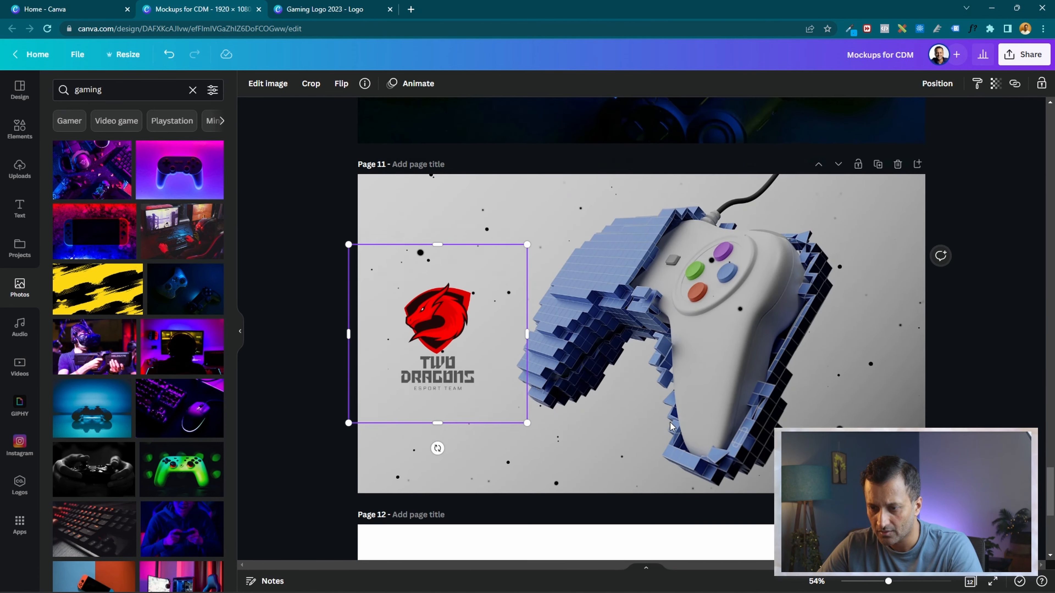
pyautogui.click(540, 332)
pyautogui.hotkey('ctrl', 'v')
pyautogui.moveTo(418, 337); pyautogui.dragTo(625, 309)
# Apply the Hoodie 4 Smartmockup to the logo on page 12 and enlarge the mockup to fill most of the page
pyautogui.click(268, 83)
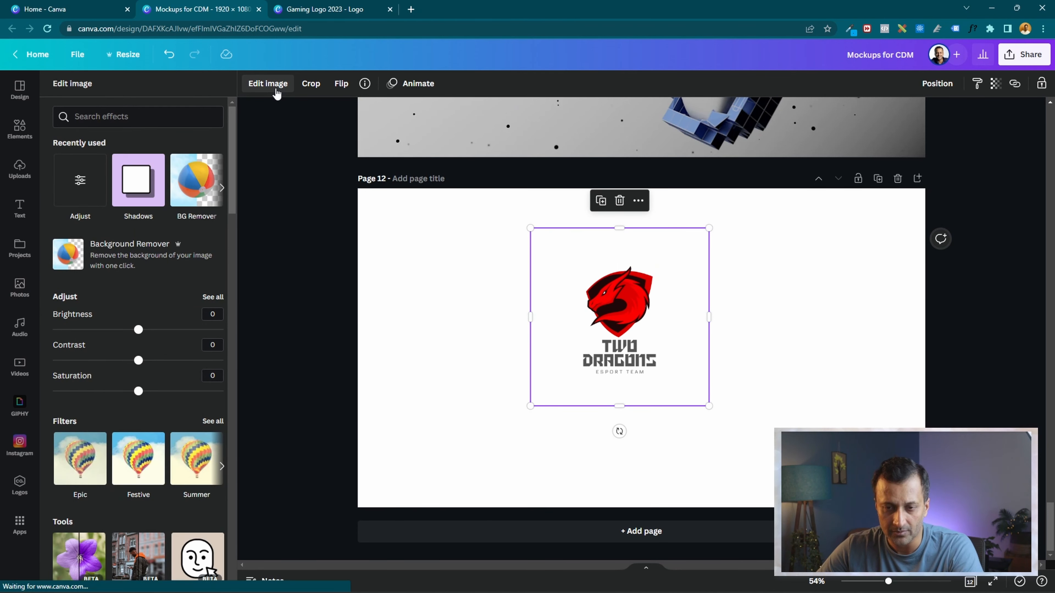
pyautogui.scroll(-10, 81, 354)
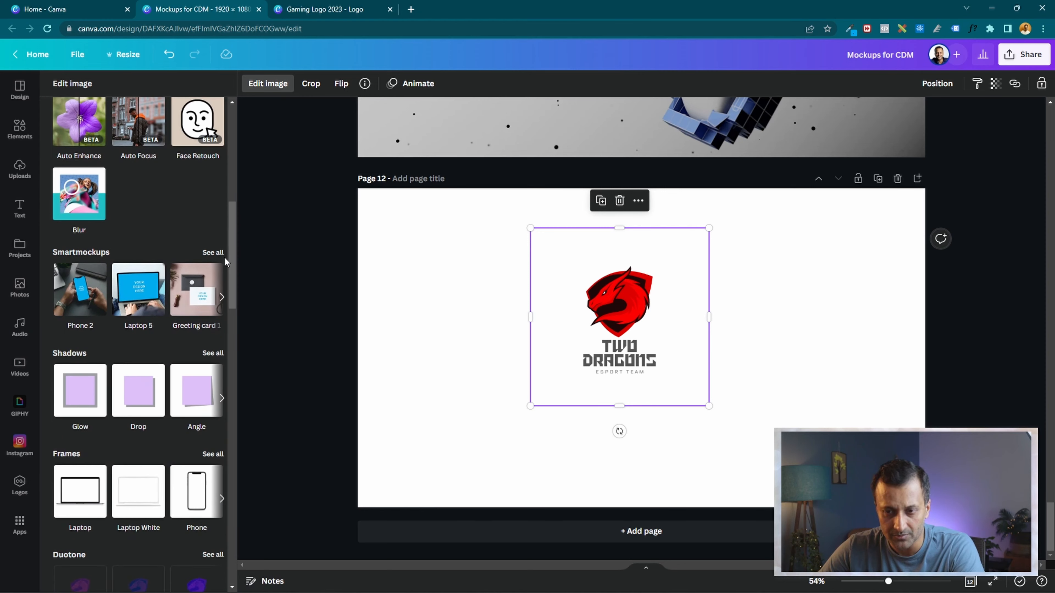
pyautogui.click(212, 252)
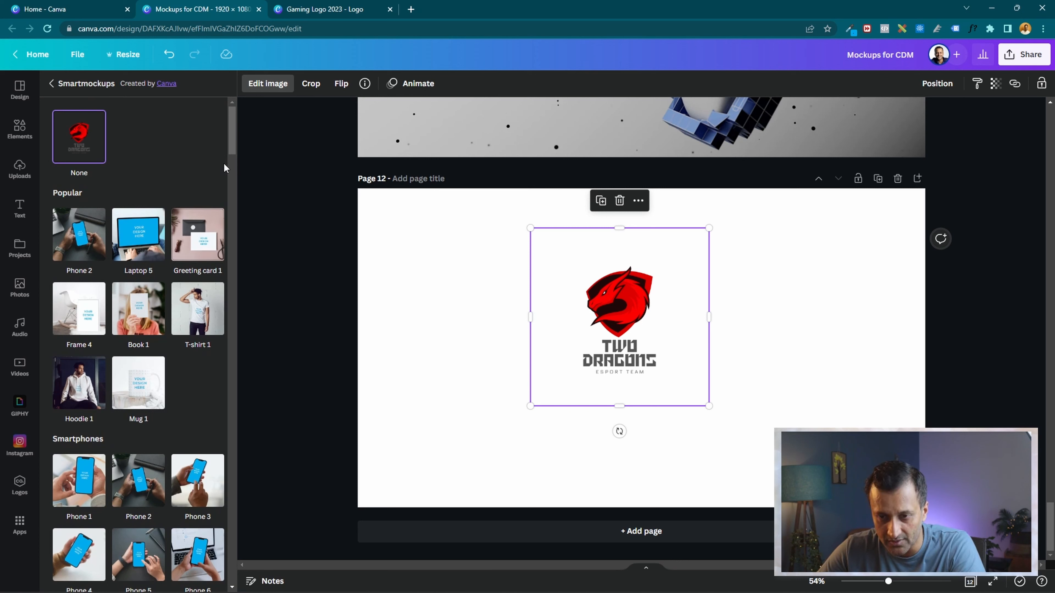
pyautogui.moveTo(231, 132); pyautogui.dragTo(254, 498)
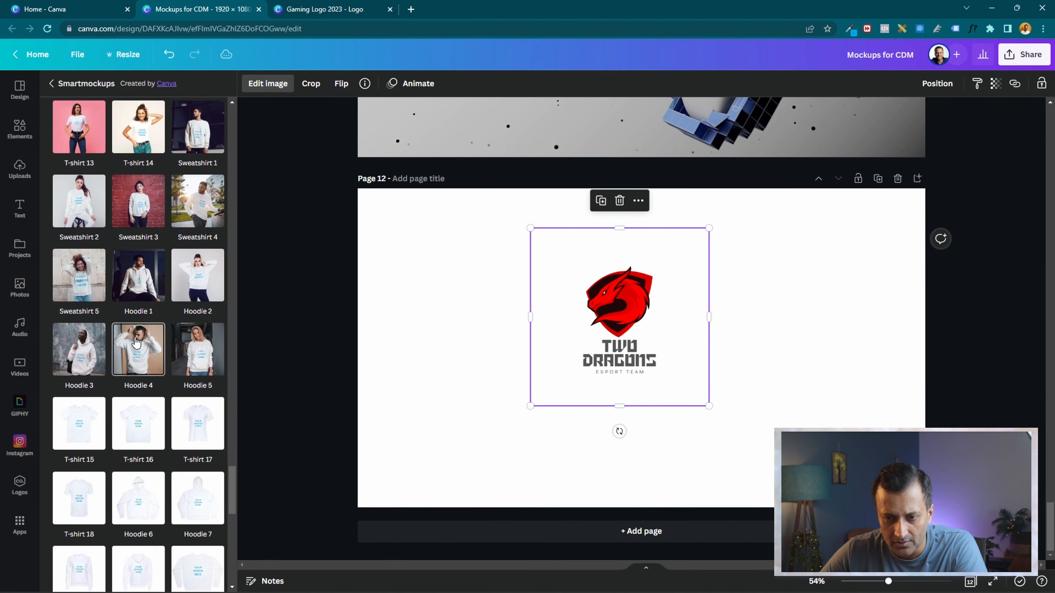
pyautogui.click(133, 354)
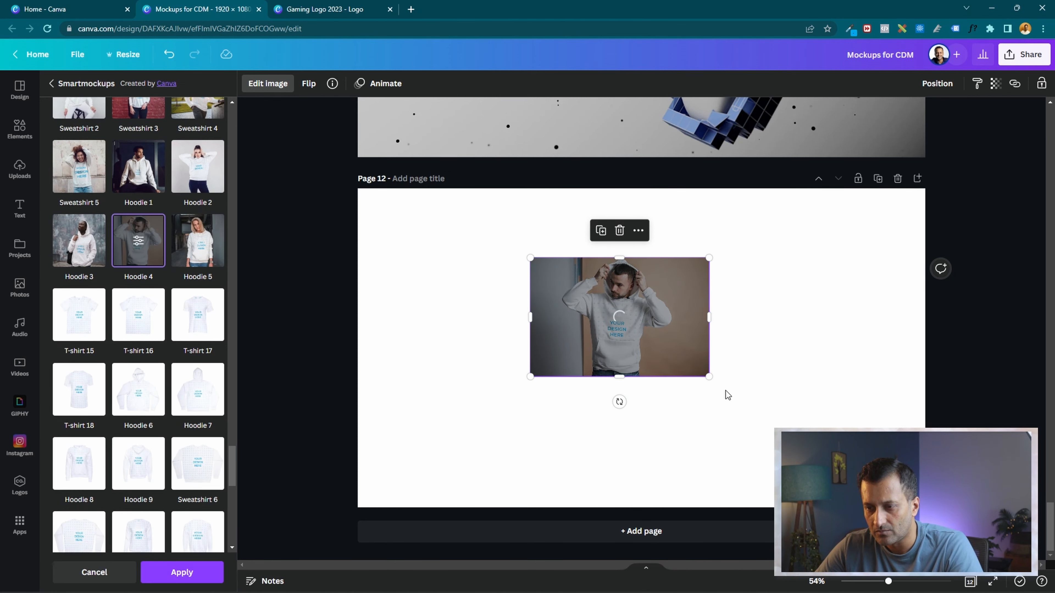
pyautogui.moveTo(652, 329); pyautogui.dragTo(480, 289)
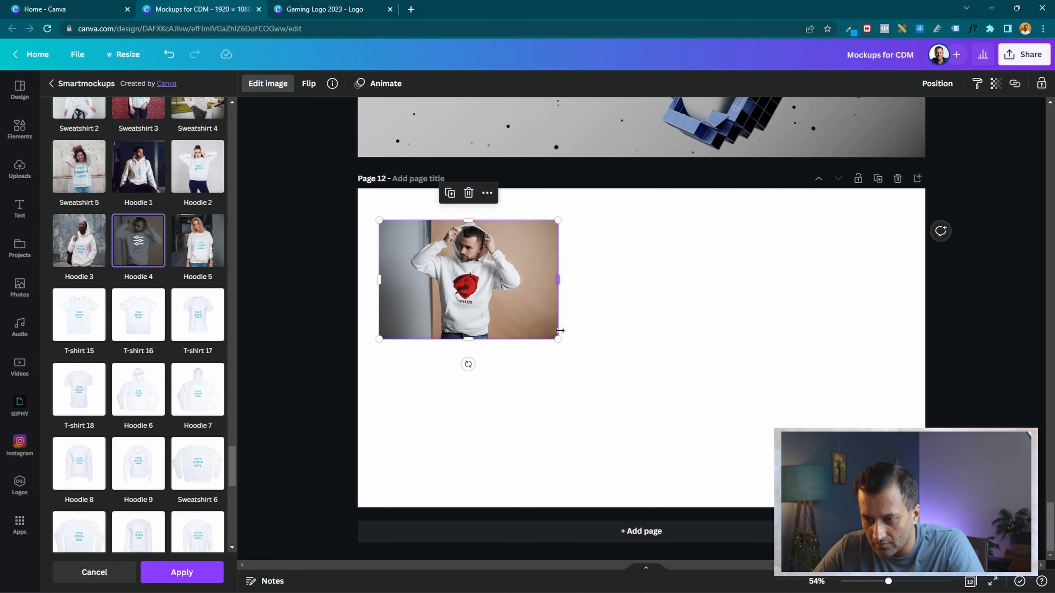
pyautogui.moveTo(558, 338); pyautogui.dragTo(773, 483)
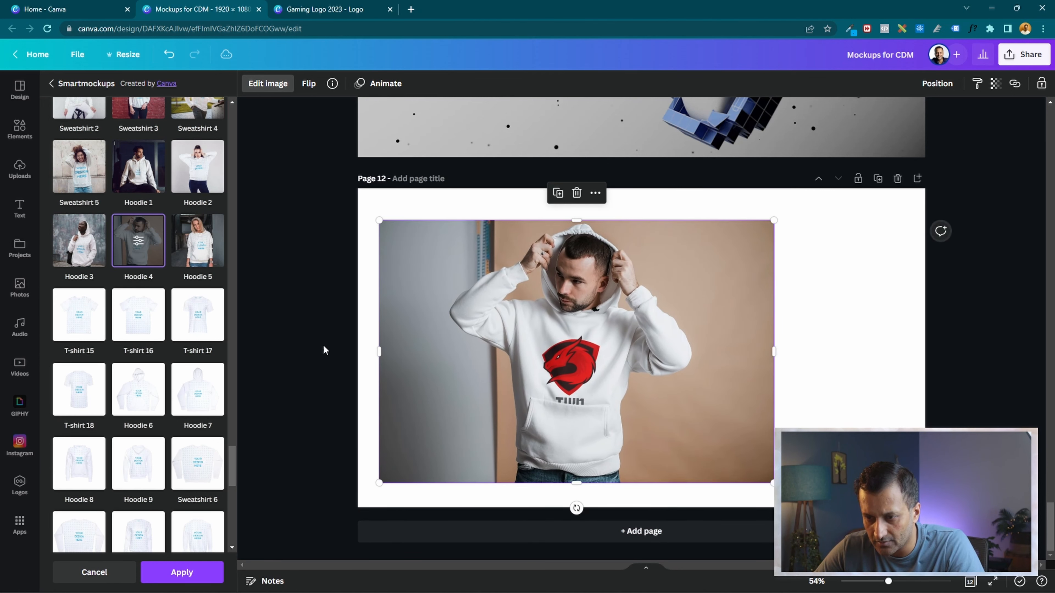
# Set the hoodie mockup's crop to Custom with vertical position 26 and size 64, and apply it
pyautogui.click(143, 247)
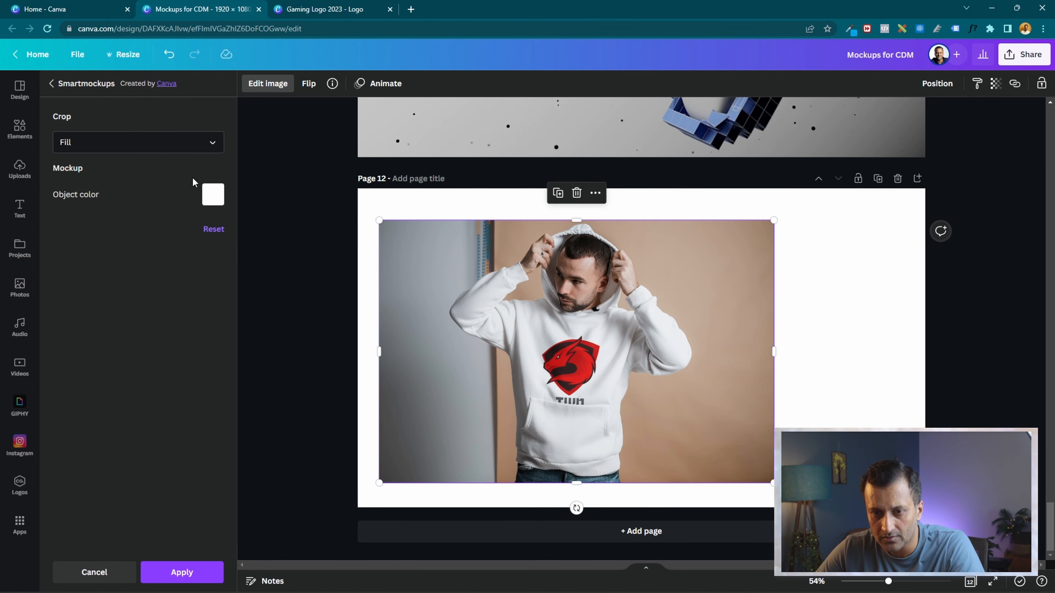
pyautogui.click(125, 142)
pyautogui.click(108, 192)
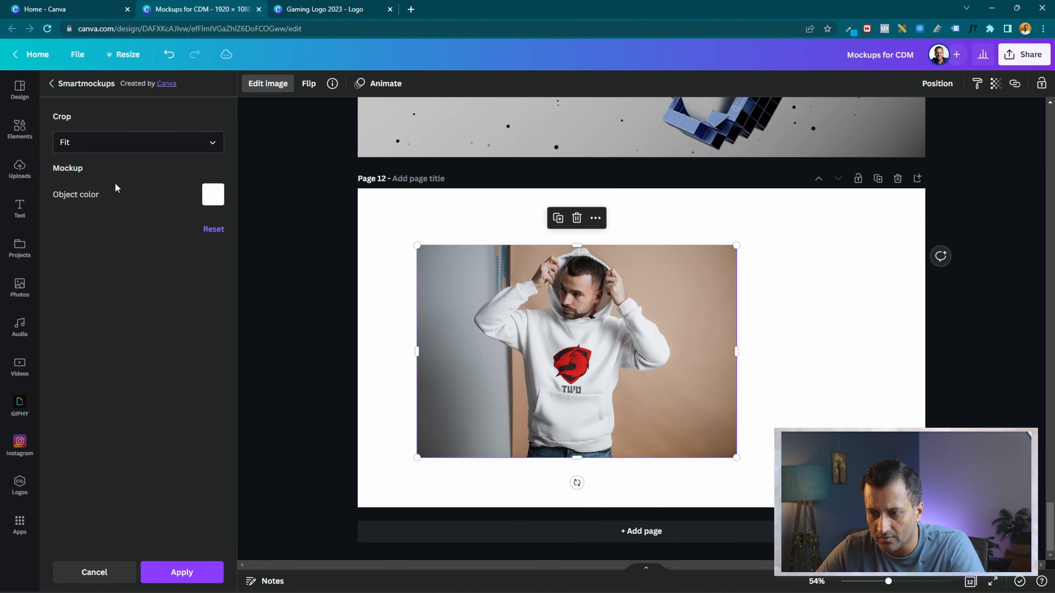
pyautogui.click(144, 155)
pyautogui.click(103, 214)
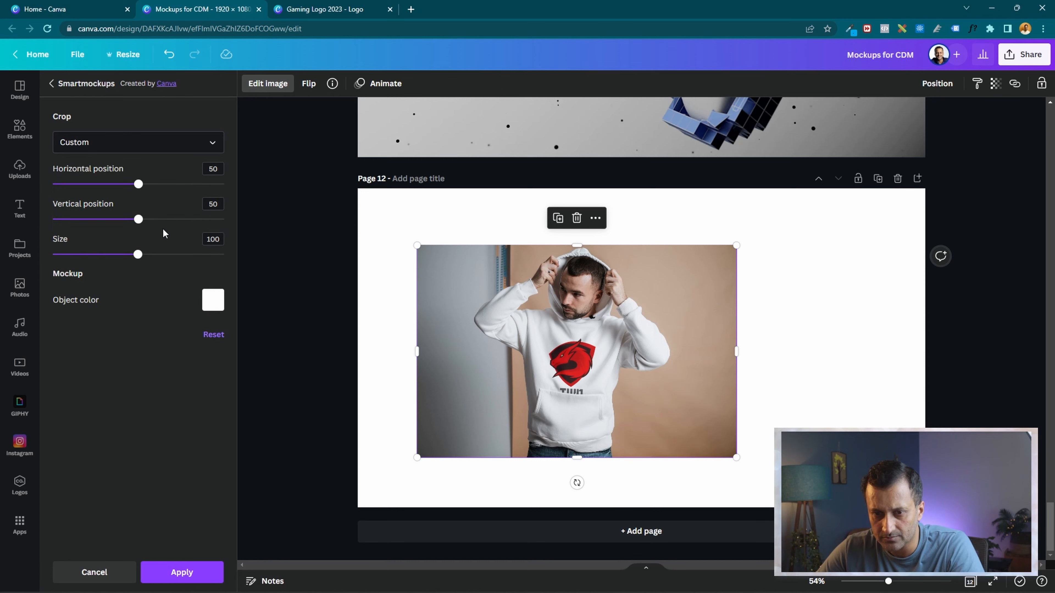
pyautogui.moveTo(137, 223); pyautogui.dragTo(105, 266)
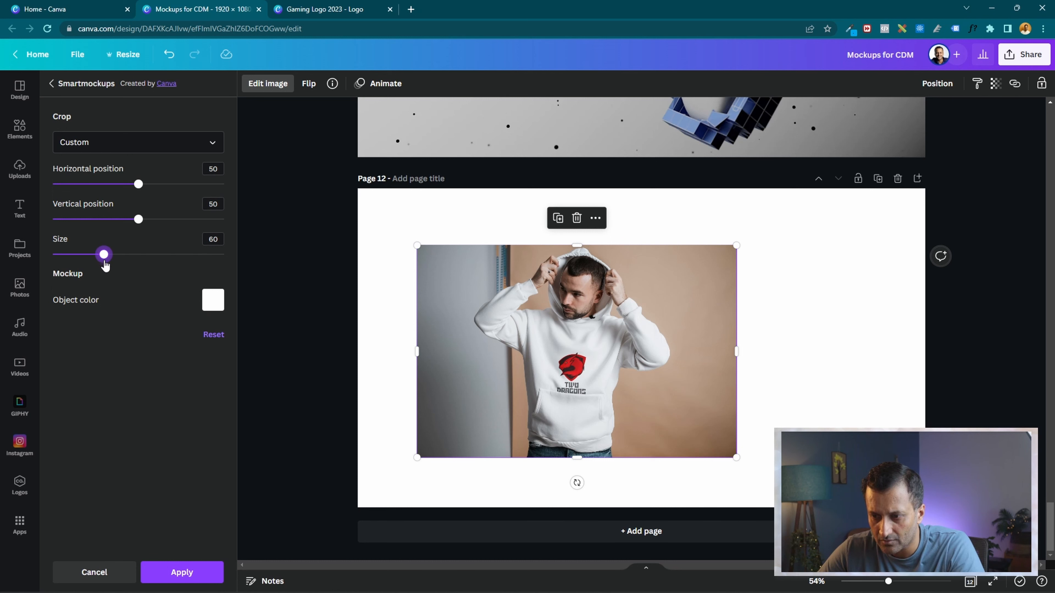
pyautogui.click(176, 221)
pyautogui.click(74, 225)
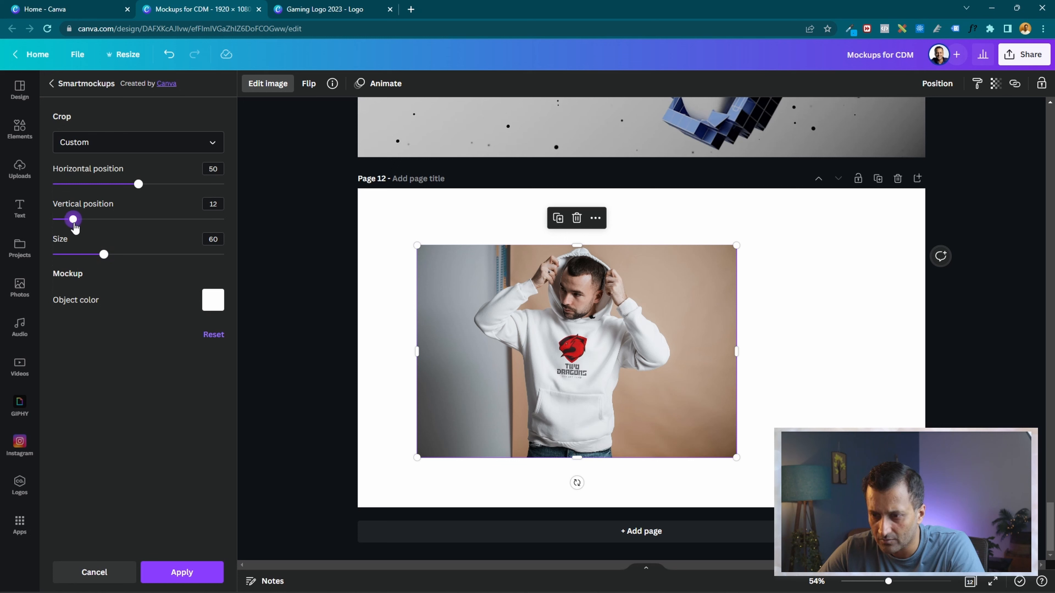
pyautogui.moveTo(78, 225); pyautogui.dragTo(120, 255)
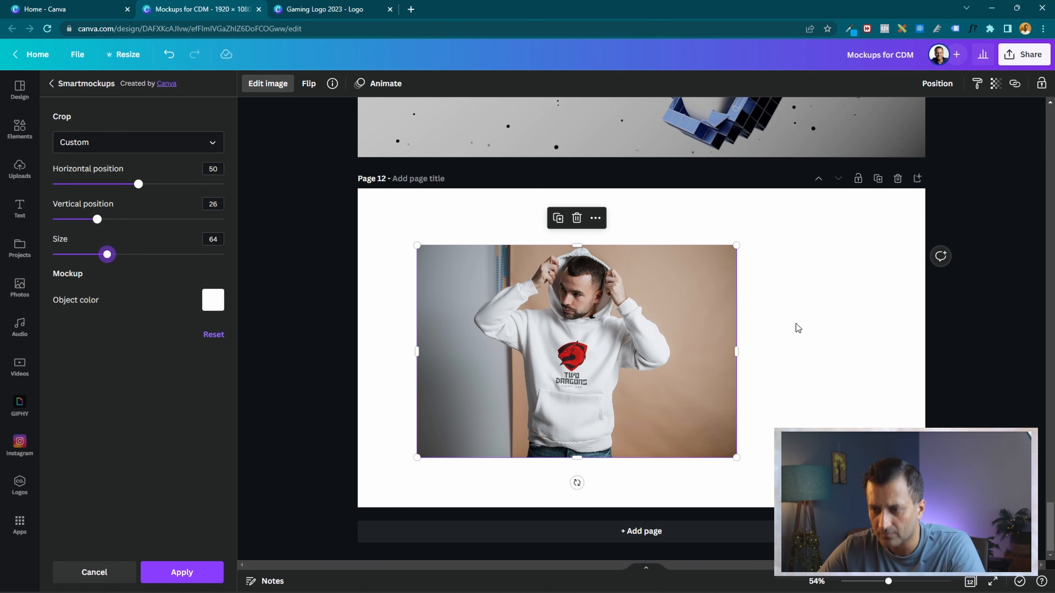
pyautogui.click(198, 569)
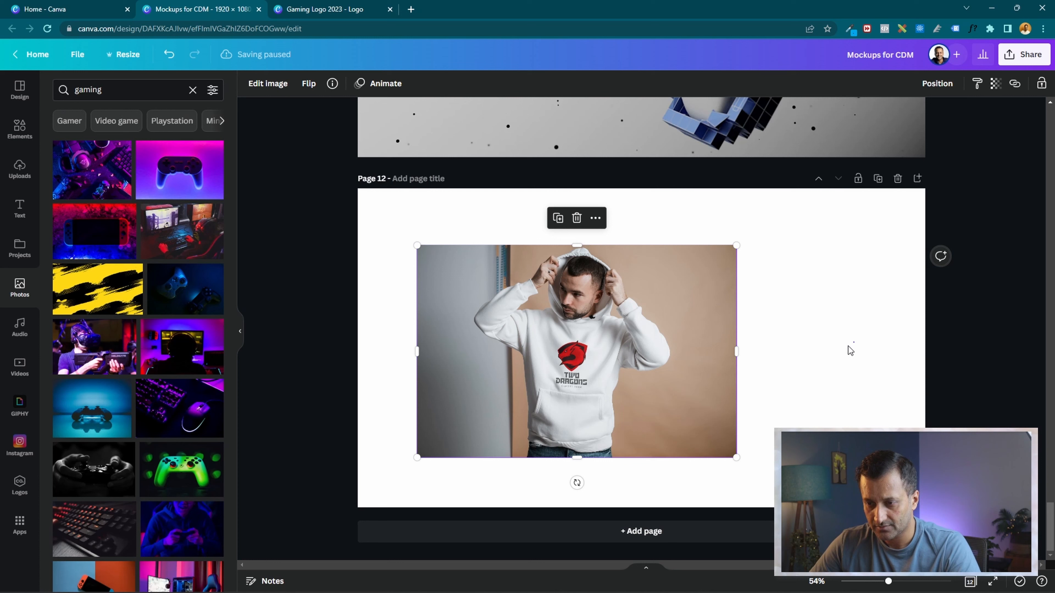
# Align the hoodie mockup to page 12's upper-left corner and extend it to the full page height
pyautogui.moveTo(678, 426); pyautogui.dragTo(607, 356)
pyautogui.moveTo(518, 401); pyautogui.dragTo(517, 508)
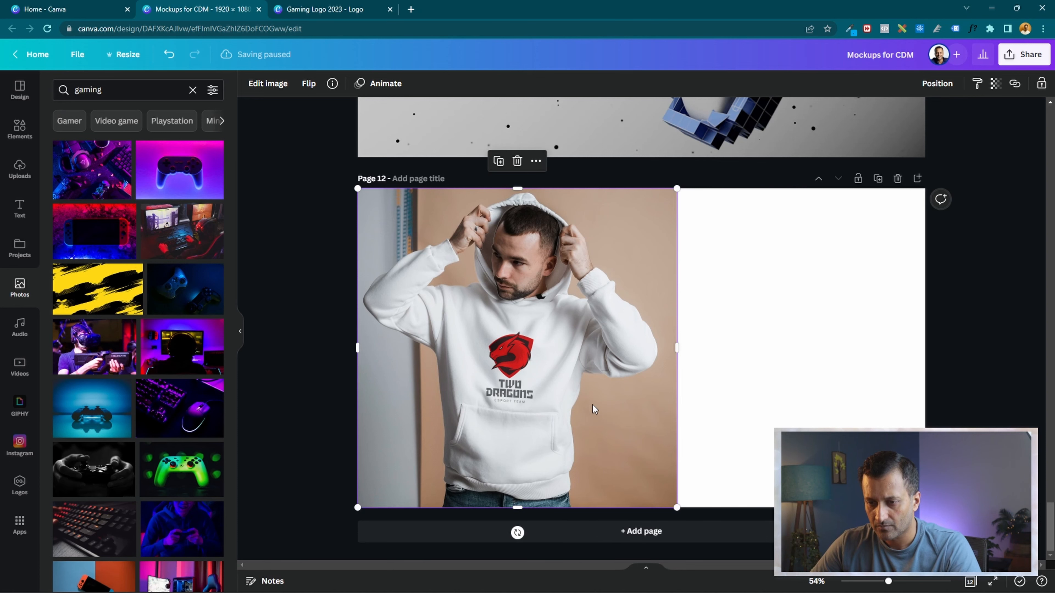
pyautogui.click(719, 346)
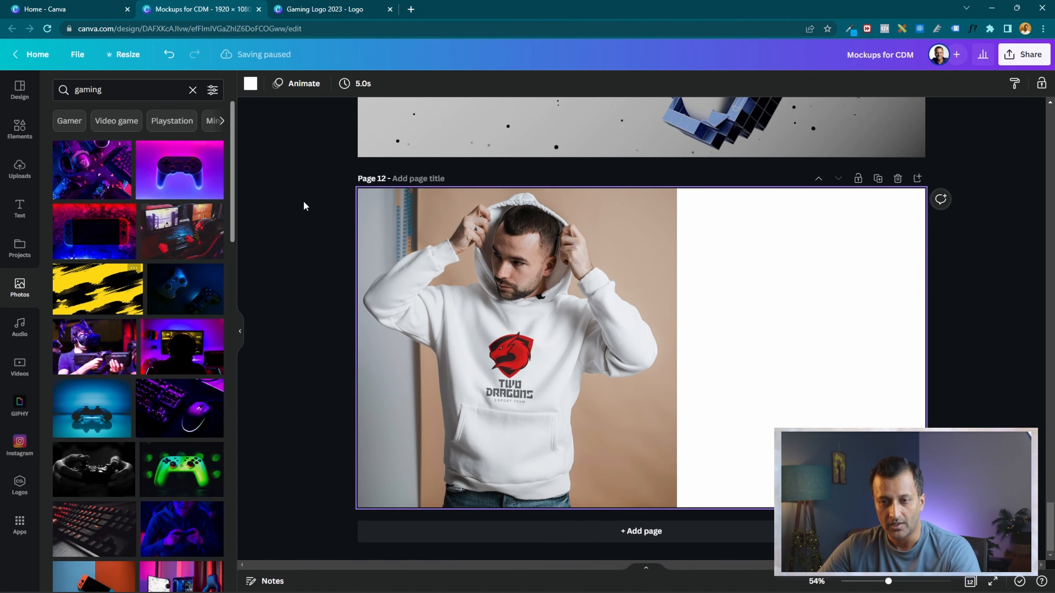
pyautogui.scroll(8, 441, 157)
pyautogui.scroll(9, 549, 291)
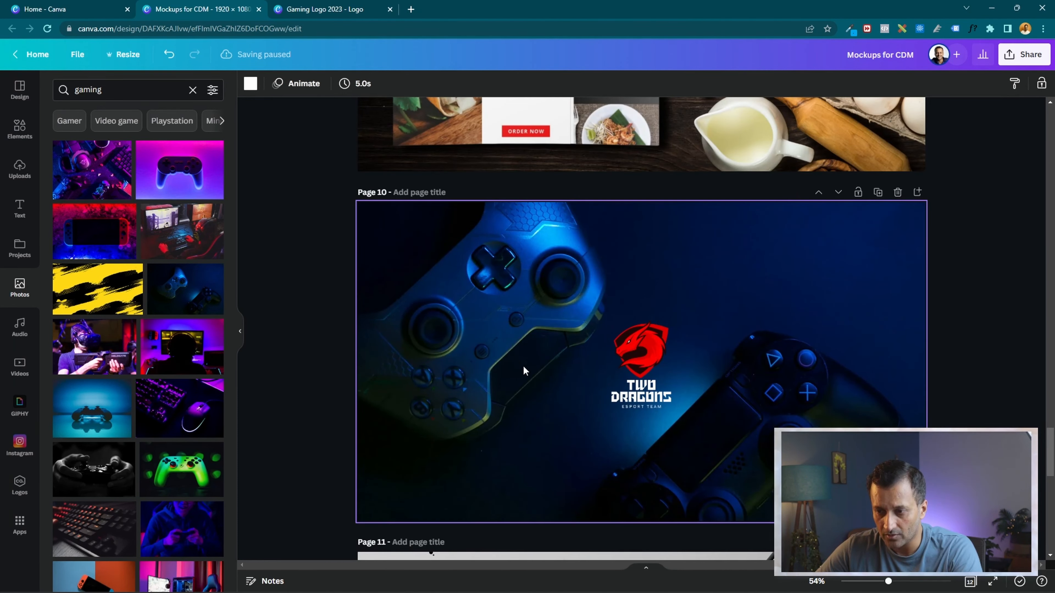
pyautogui.click(641, 366)
pyautogui.press('Delete')
pyautogui.hotkey('ctrl', 'z')
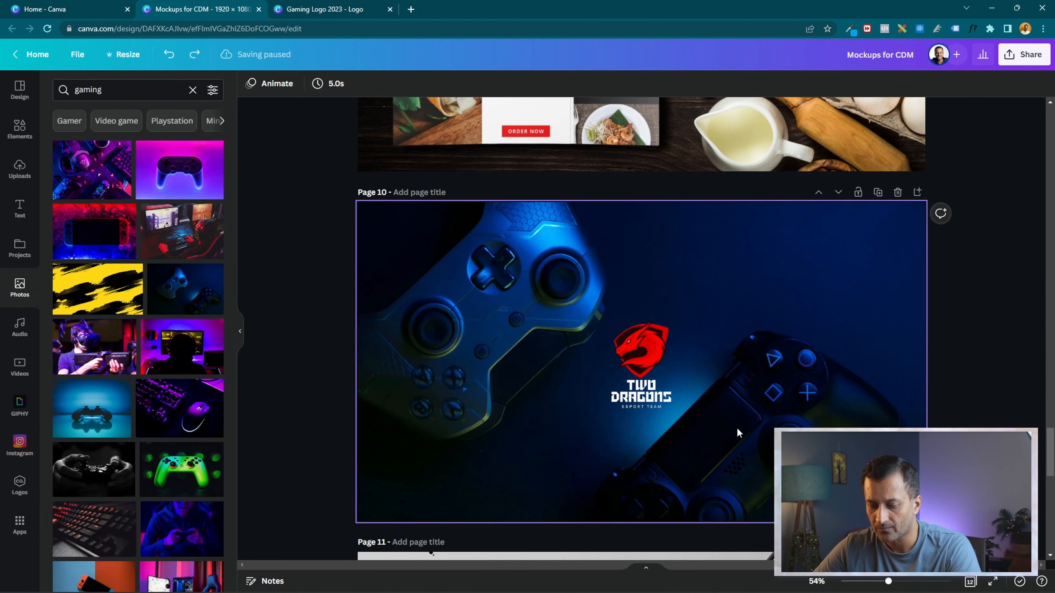
# Copy the white-text logo from page 10 onto a new blank page 13 and place it left of the page's centre
pyautogui.click(660, 369)
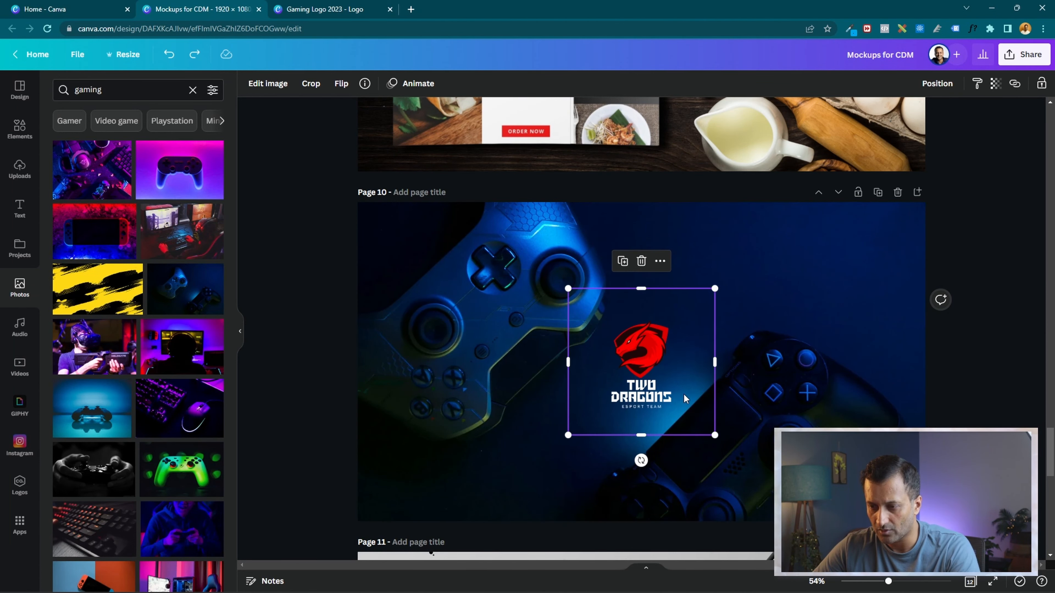
pyautogui.scroll(-17, 685, 395)
pyautogui.click(663, 530)
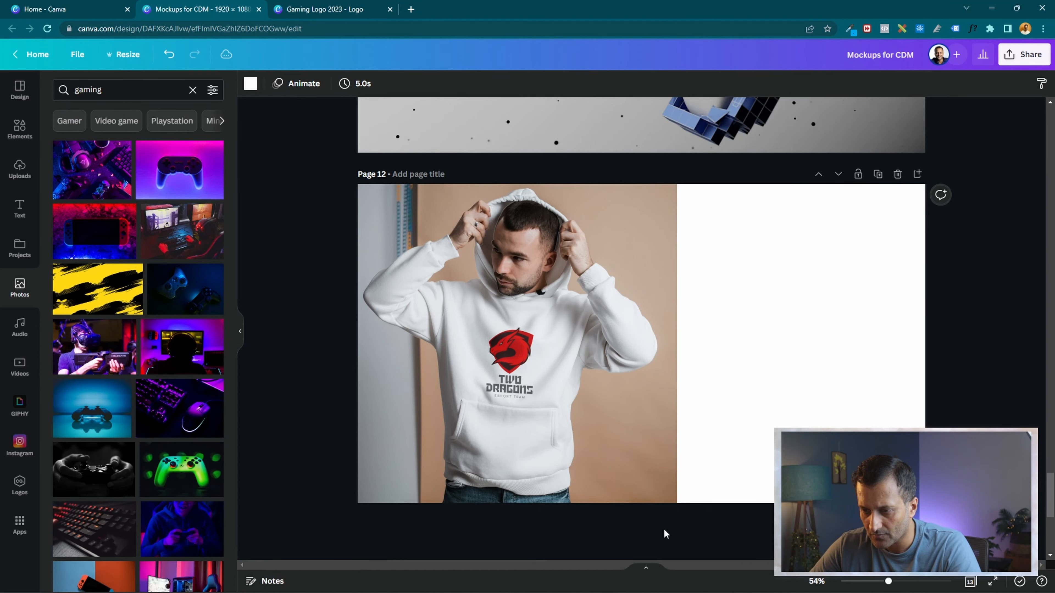
pyautogui.hotkey('ctrl', 'v')
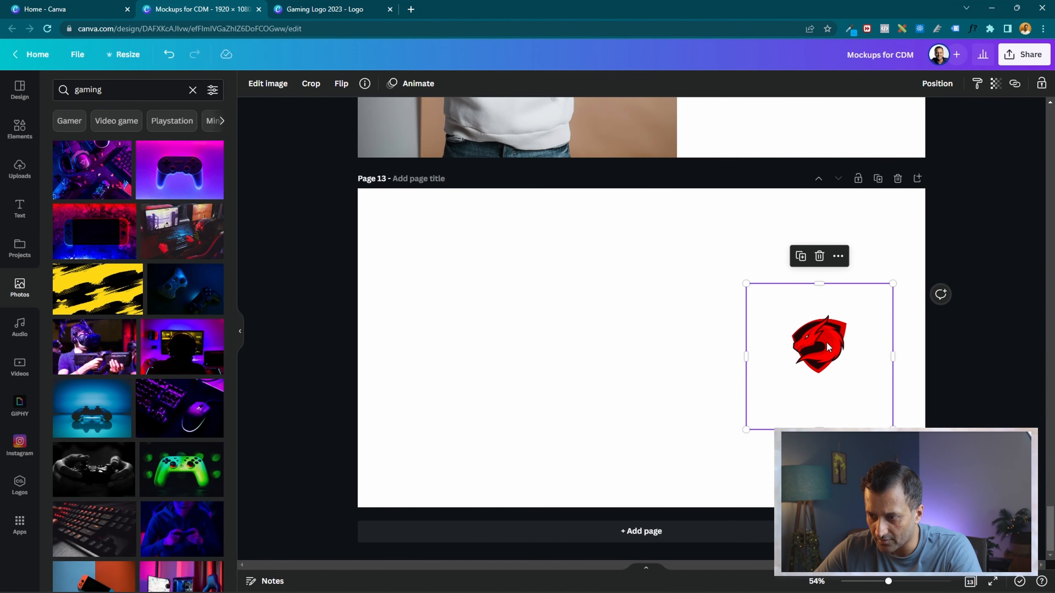
pyautogui.moveTo(825, 347); pyautogui.dragTo(554, 314)
# Set page 13's background to the near-black swatch of the brand colour palette
pyautogui.click(383, 272)
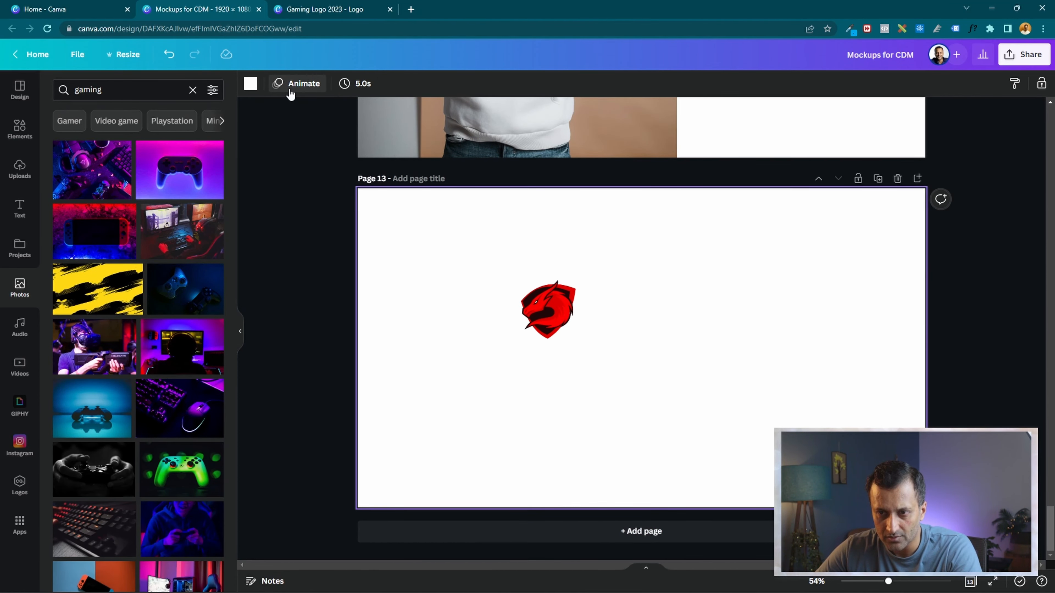
pyautogui.click(250, 83)
pyautogui.click(94, 232)
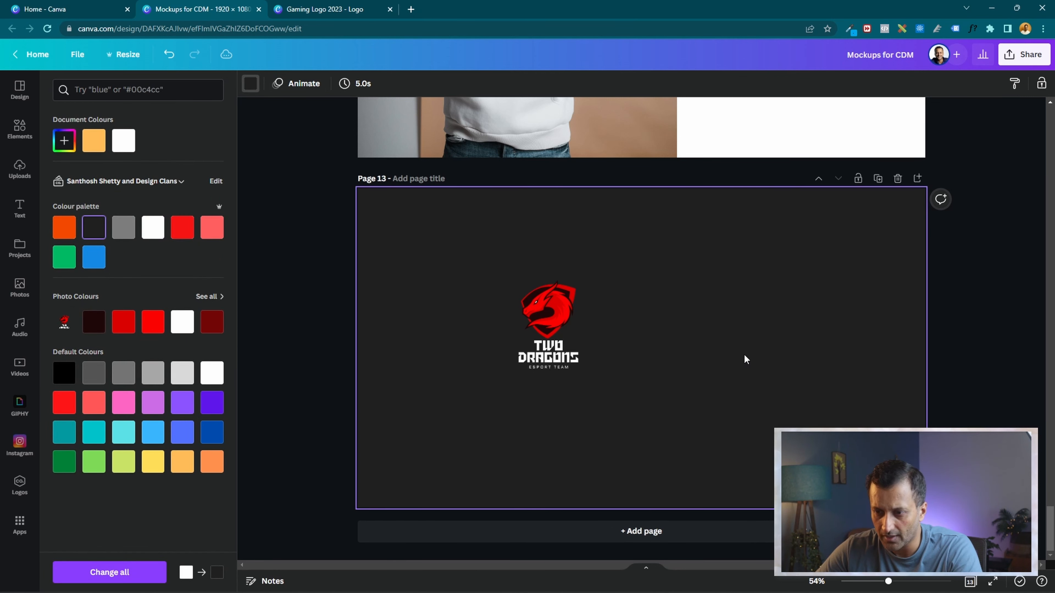
# Apply the Mug 3 Smartmockup to the white-text logo on page 13
pyautogui.click(555, 308)
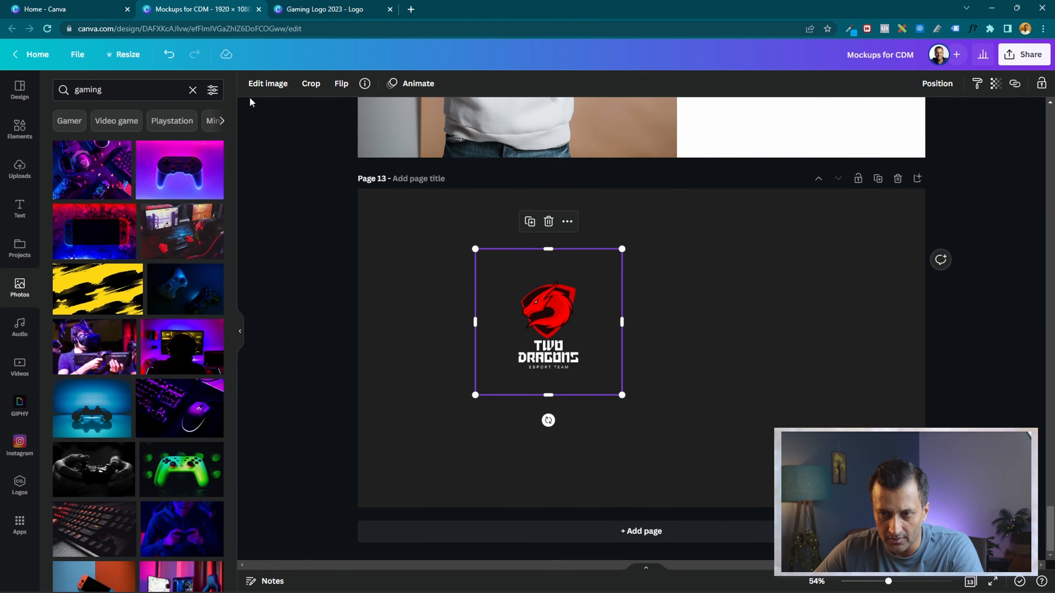
pyautogui.click(268, 83)
pyautogui.click(78, 202)
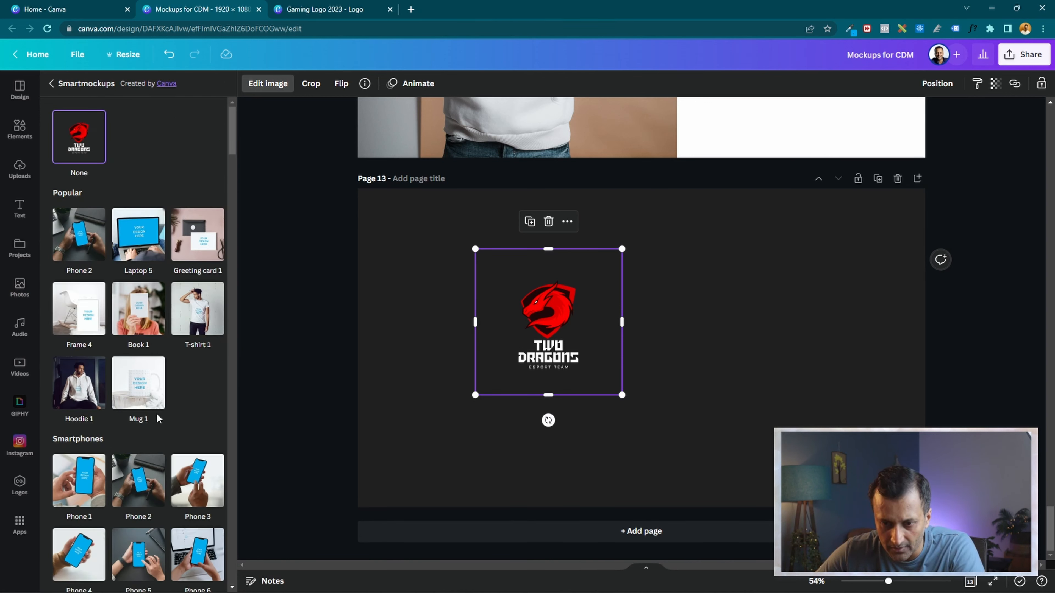
pyautogui.click(146, 387)
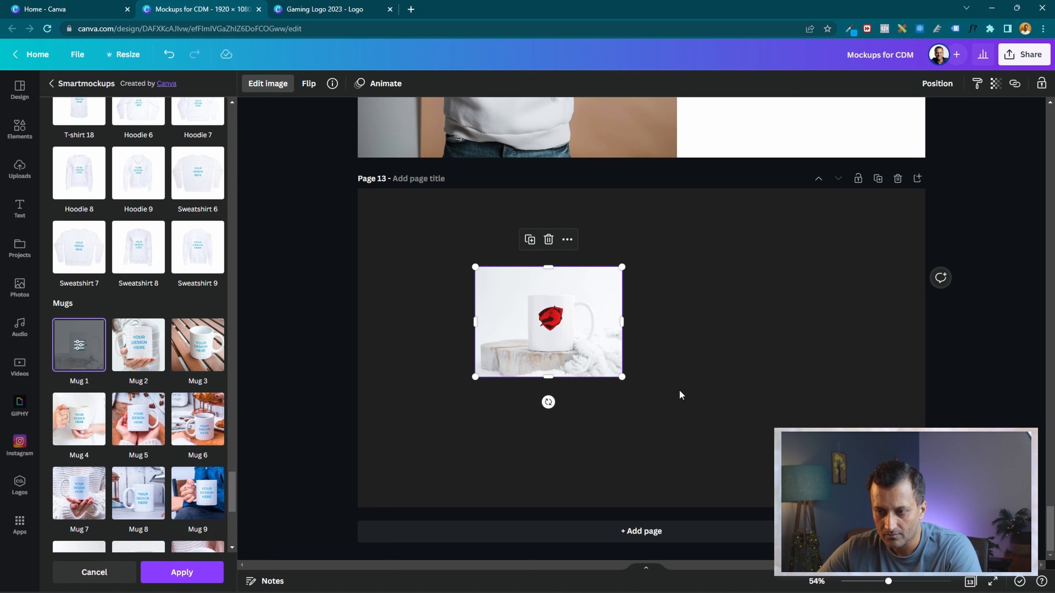
pyautogui.click(201, 353)
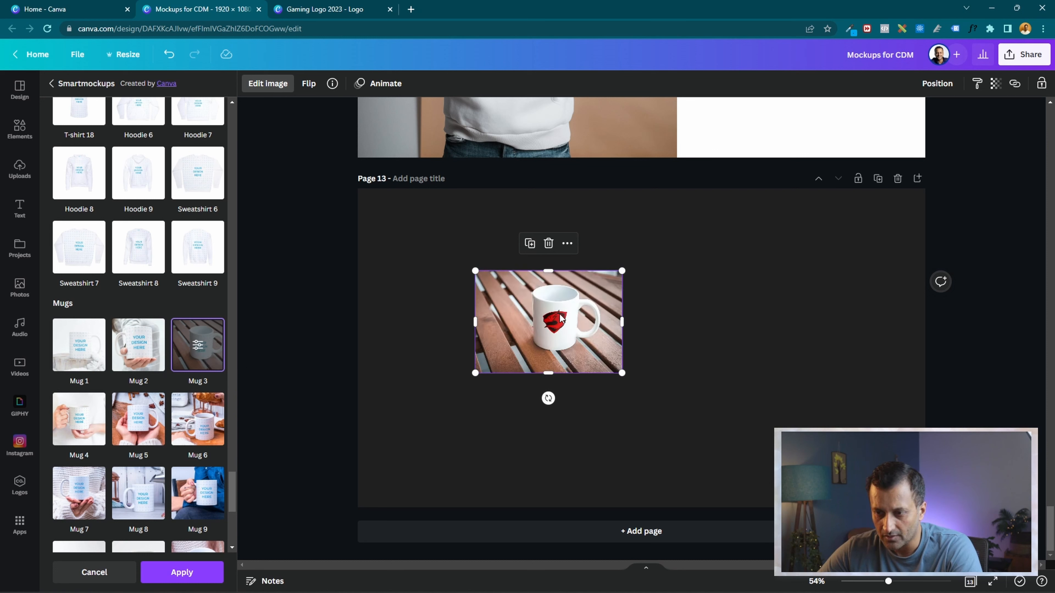
# Enlarge the mug mockup on page 13 to about double its size and set the mug's object color to black
pyautogui.moveTo(621, 377); pyautogui.dragTo(764, 473)
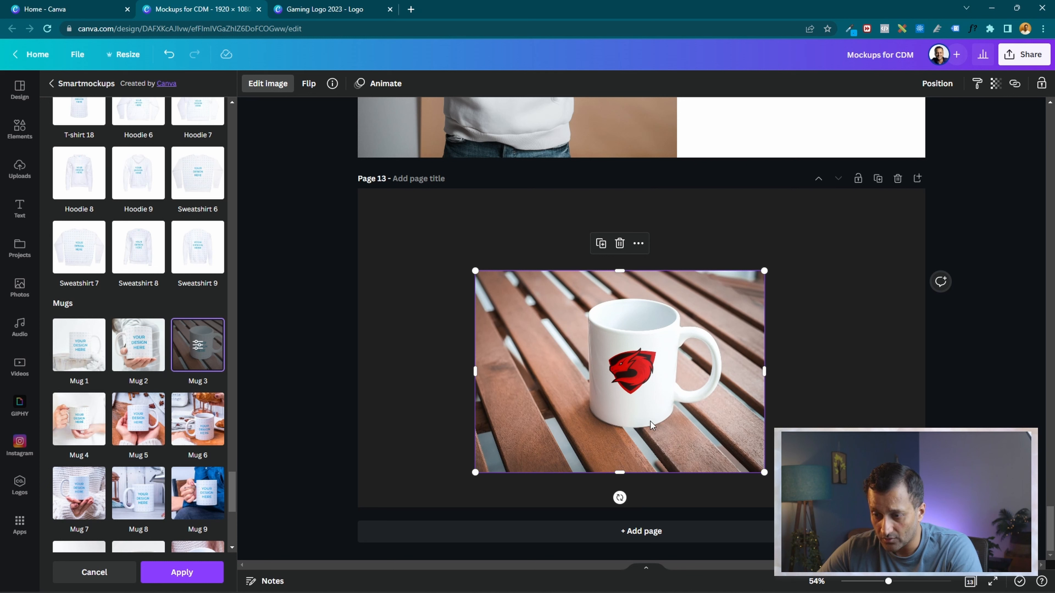
pyautogui.click(198, 345)
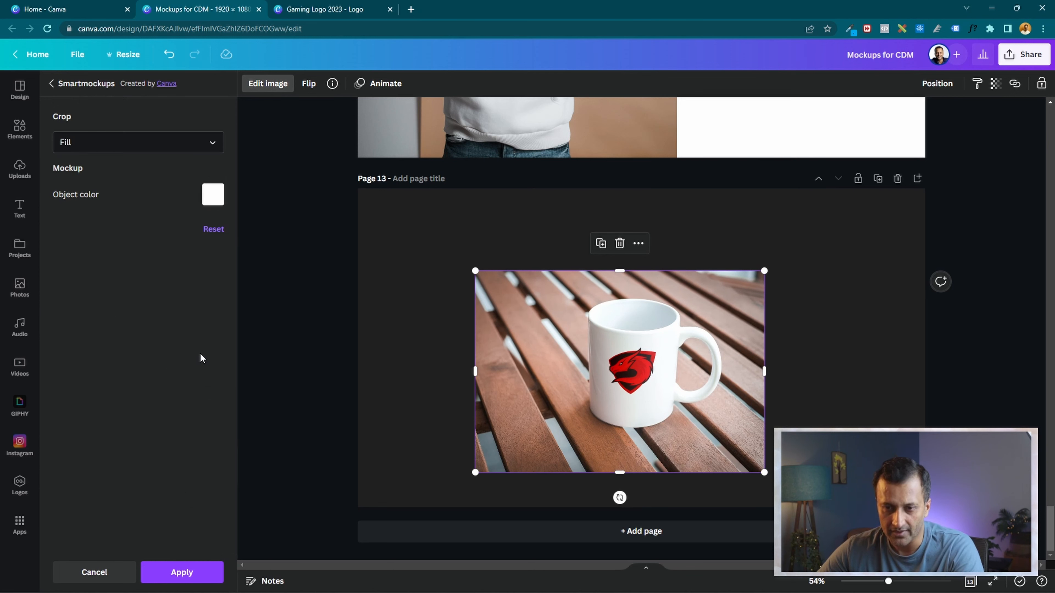
pyautogui.click(216, 195)
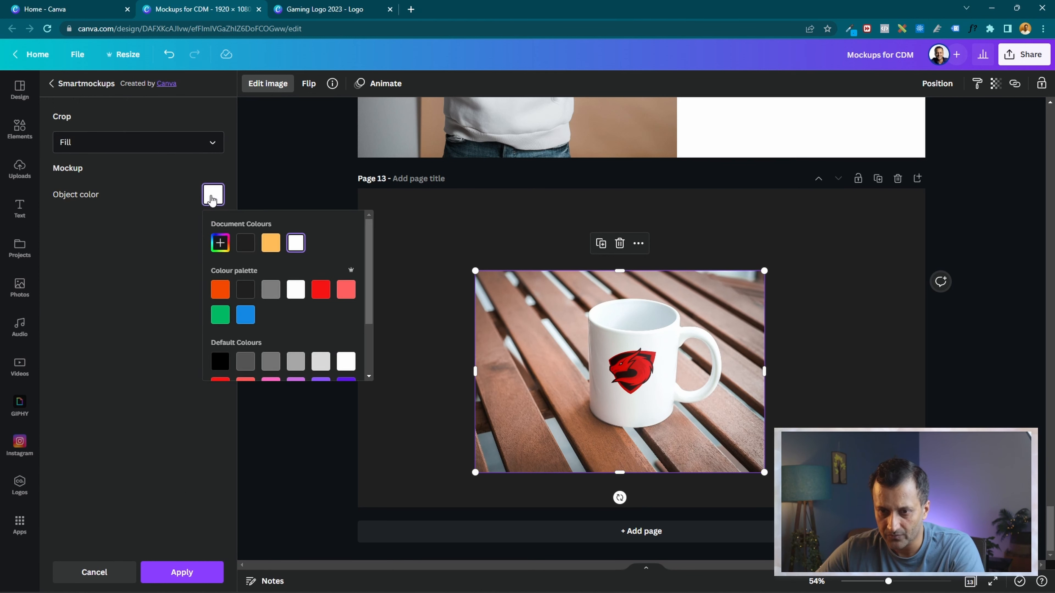
pyautogui.click(221, 362)
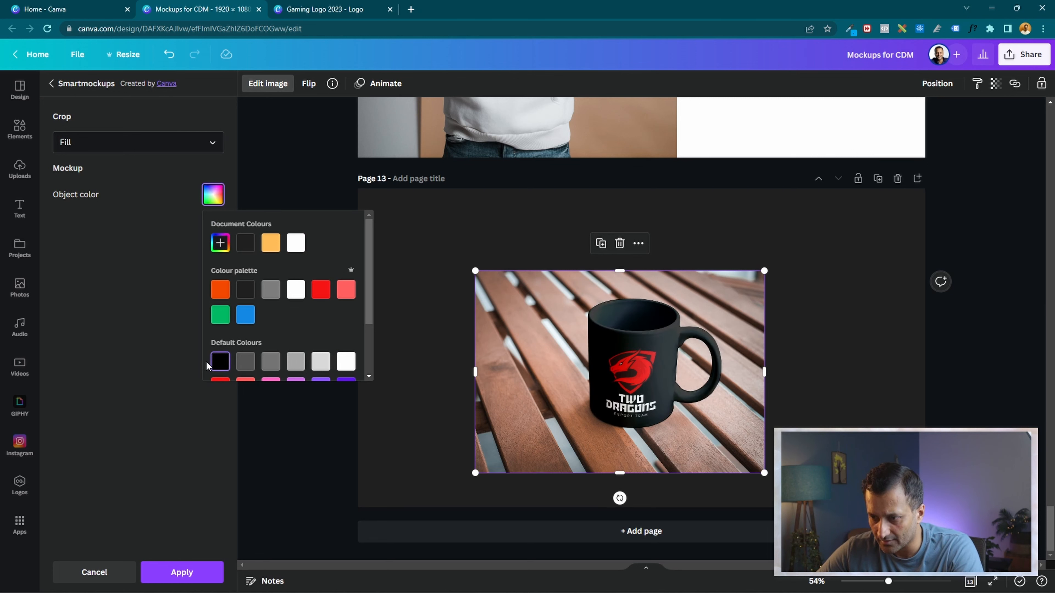
pyautogui.click(424, 421)
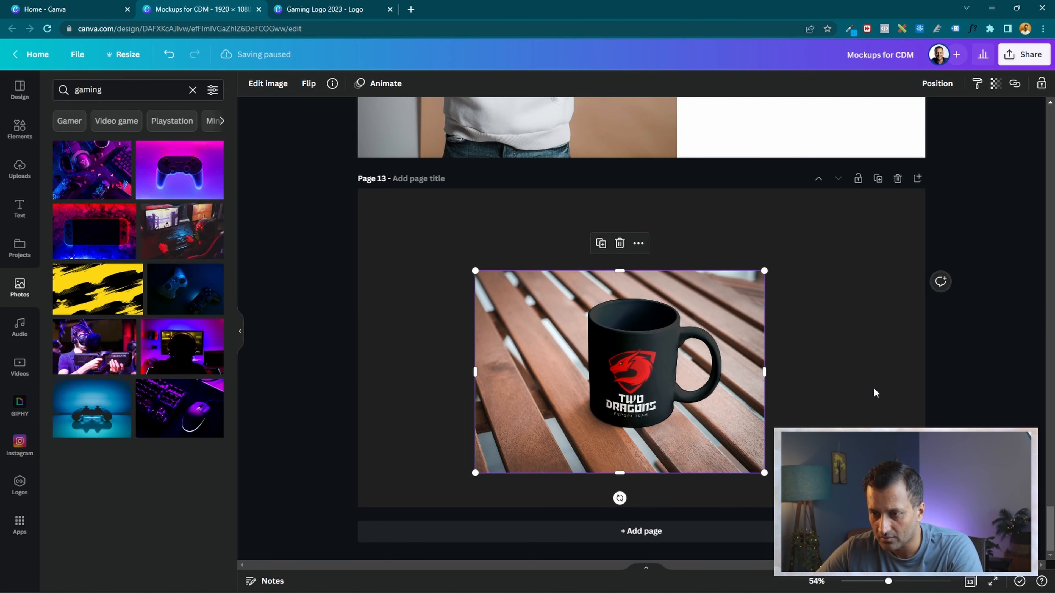
pyautogui.click(845, 383)
pyautogui.click(719, 432)
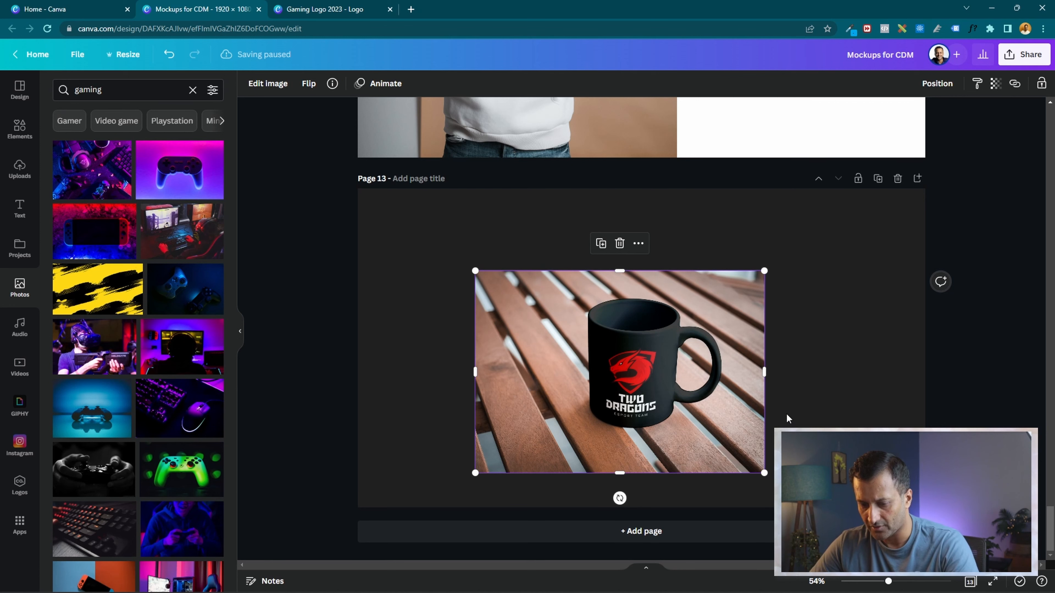
# Place the mug mockup on page 12 at full page height beside the hoodie and trim the hoodie image to meet its edge
pyautogui.scroll(10, 826, 379)
pyautogui.scroll(-6, 782, 404)
pyautogui.moveTo(766, 415); pyautogui.dragTo(780, 542)
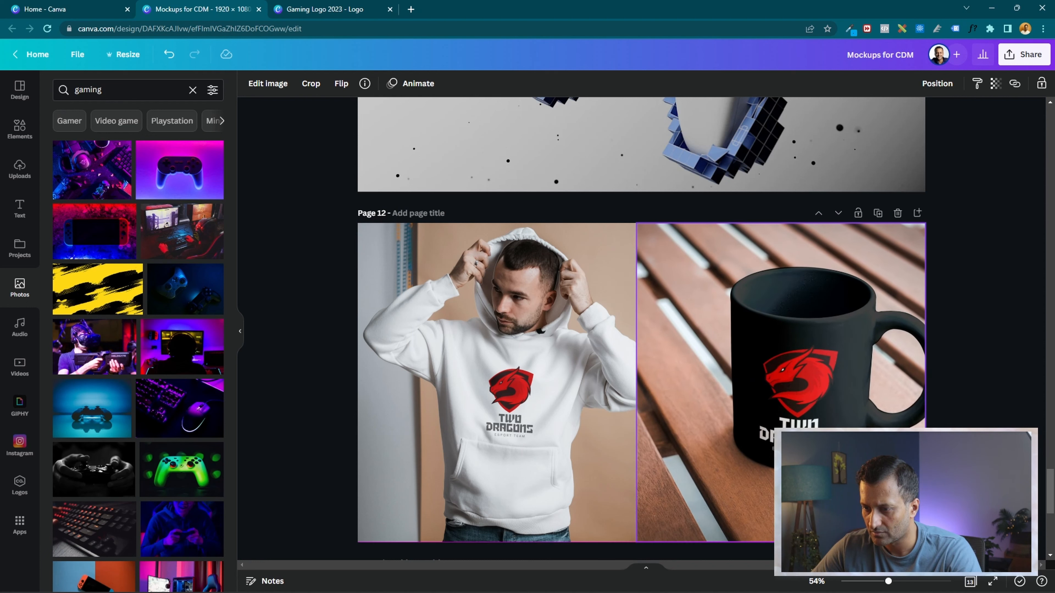
pyautogui.click(603, 464)
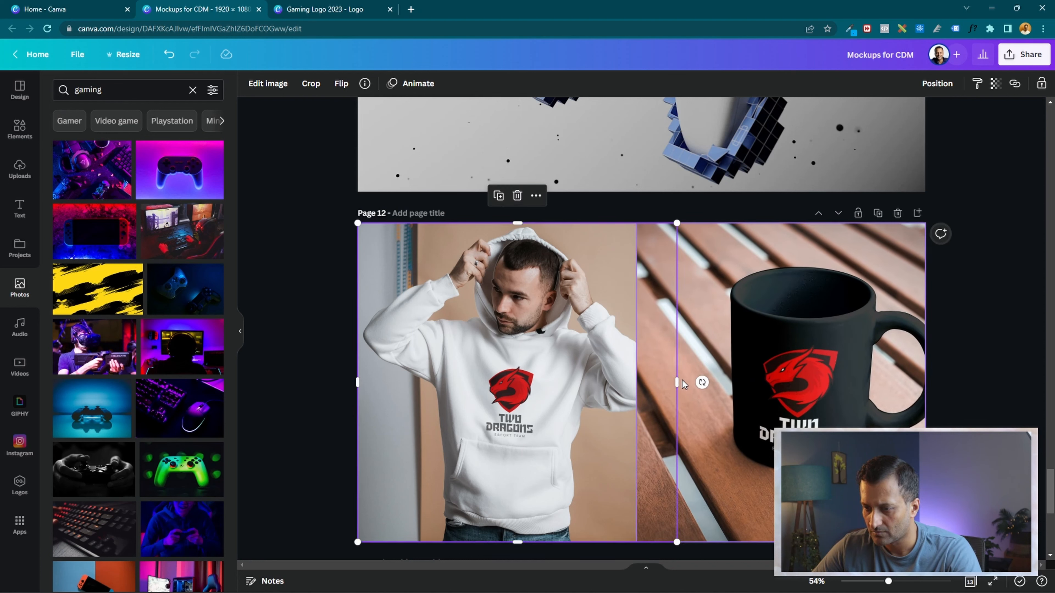
pyautogui.moveTo(678, 382); pyautogui.dragTo(637, 382)
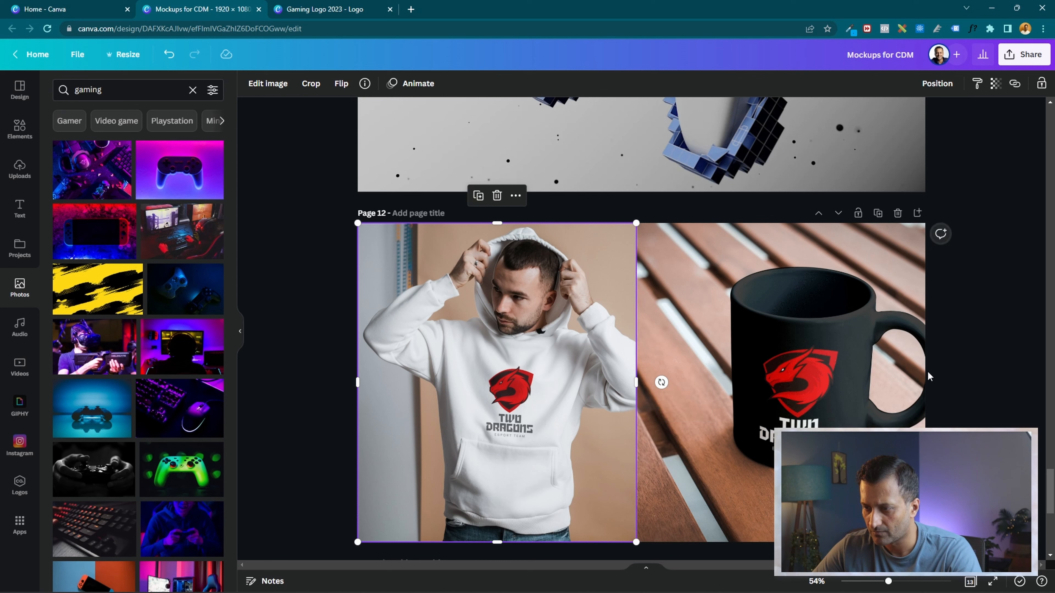
pyautogui.click(955, 392)
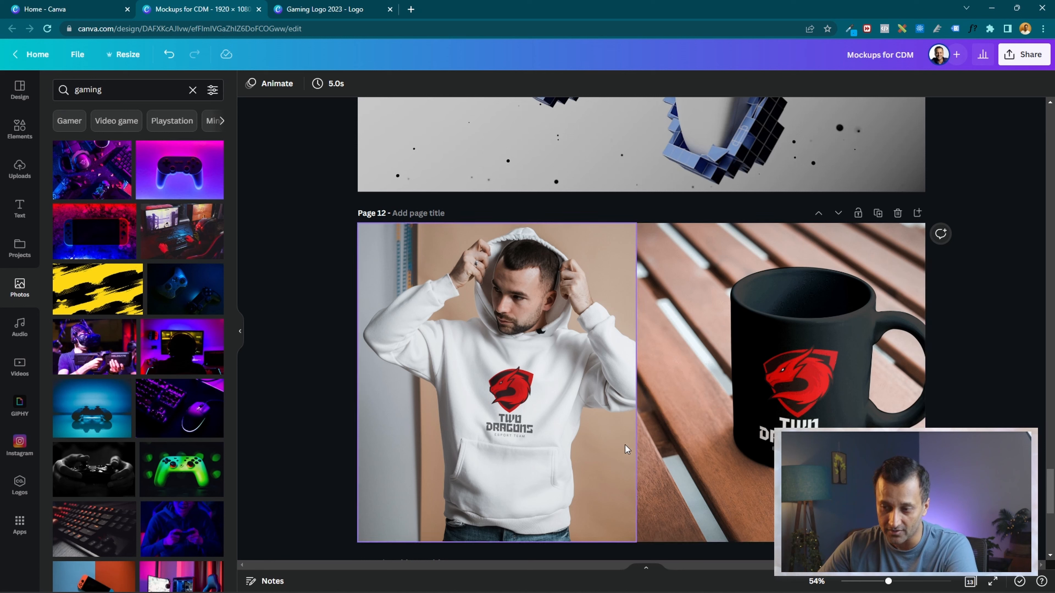
# Shift the mug photo within its crop on page 12 so the whole mug, including its handle, fits in the frame
pyautogui.scroll(5, 675, 317)
pyautogui.scroll(10, 673, 321)
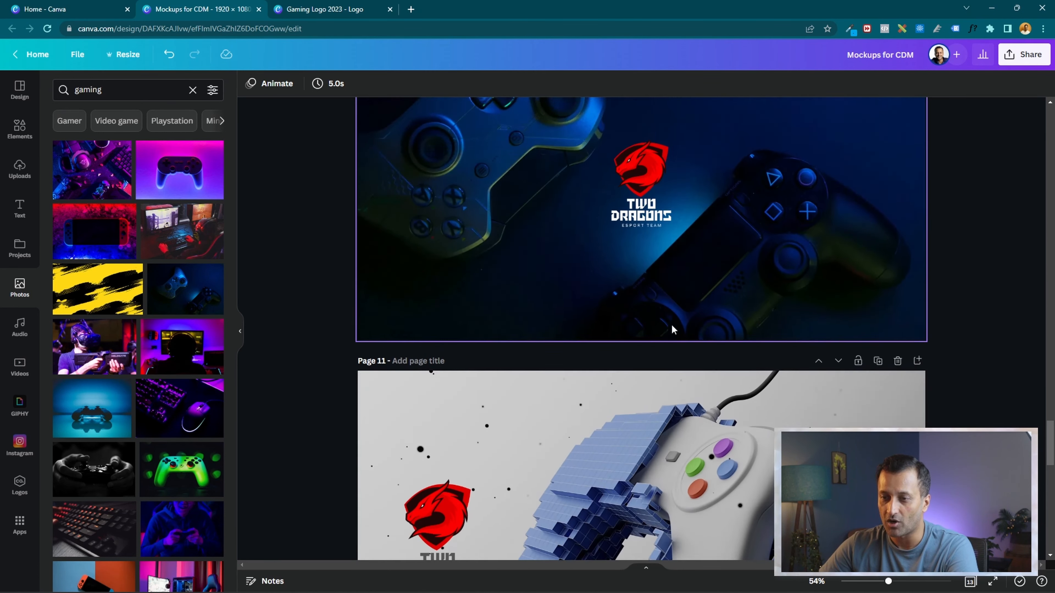
pyautogui.scroll(-7, 706, 199)
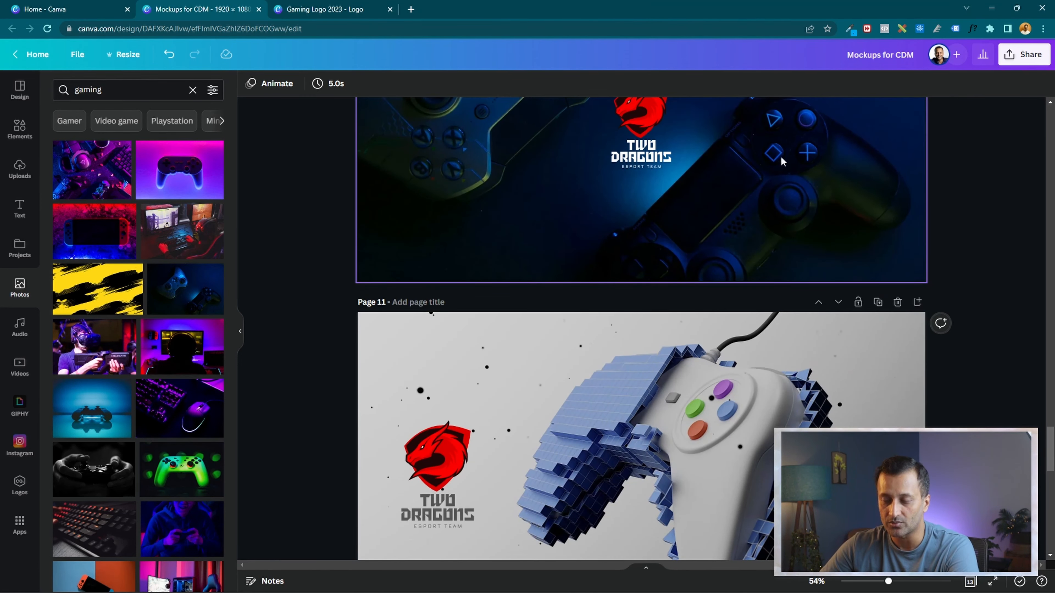
pyautogui.scroll(-5, 892, 241)
pyautogui.scroll(-5, 865, 260)
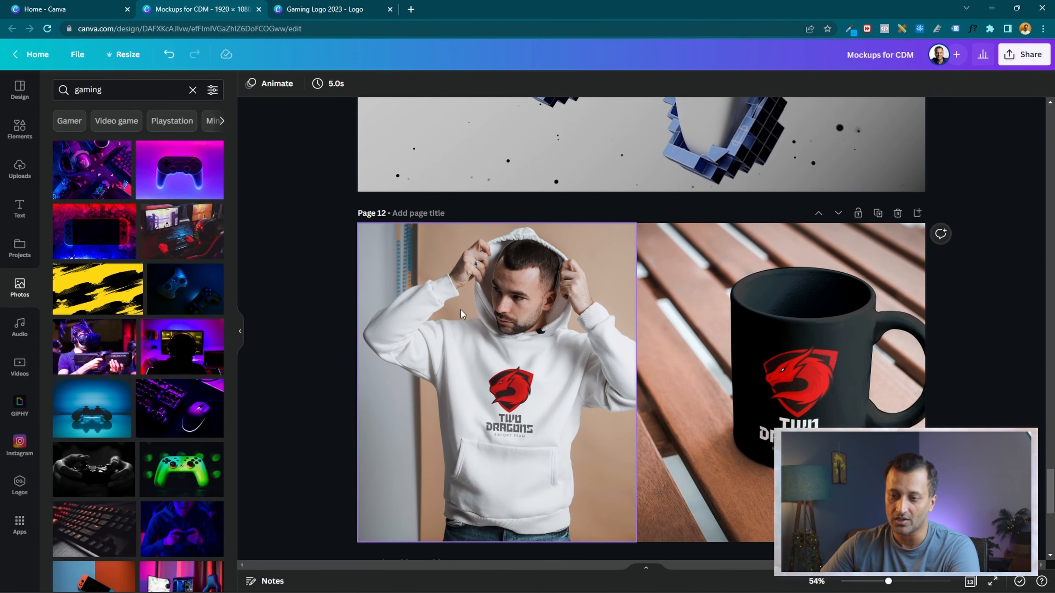
pyautogui.doubleClick(782, 381)
pyautogui.moveTo(801, 398); pyautogui.dragTo(743, 407)
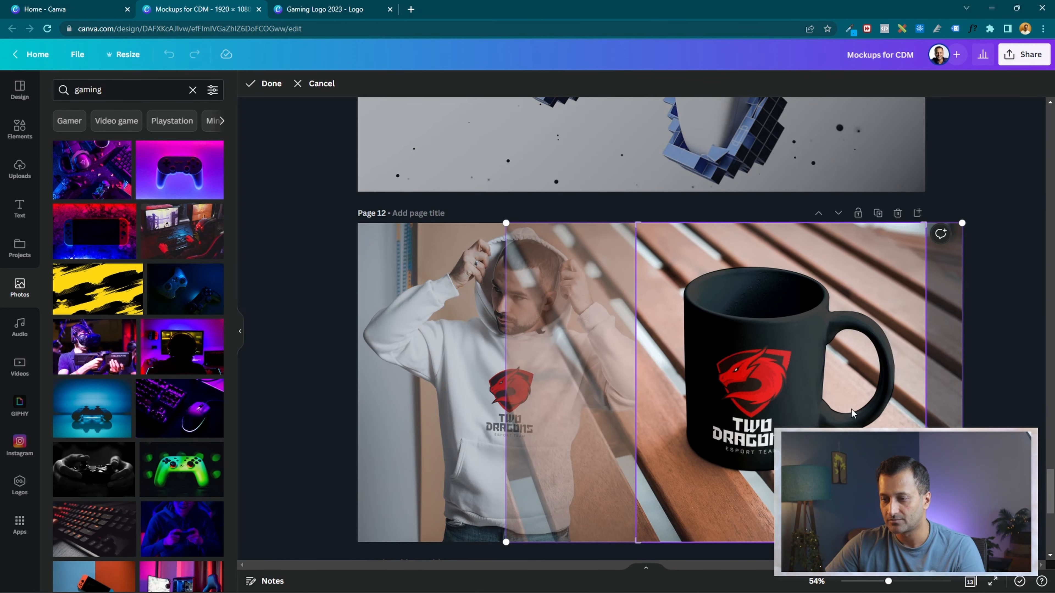
pyautogui.click(1021, 325)
pyautogui.click(993, 342)
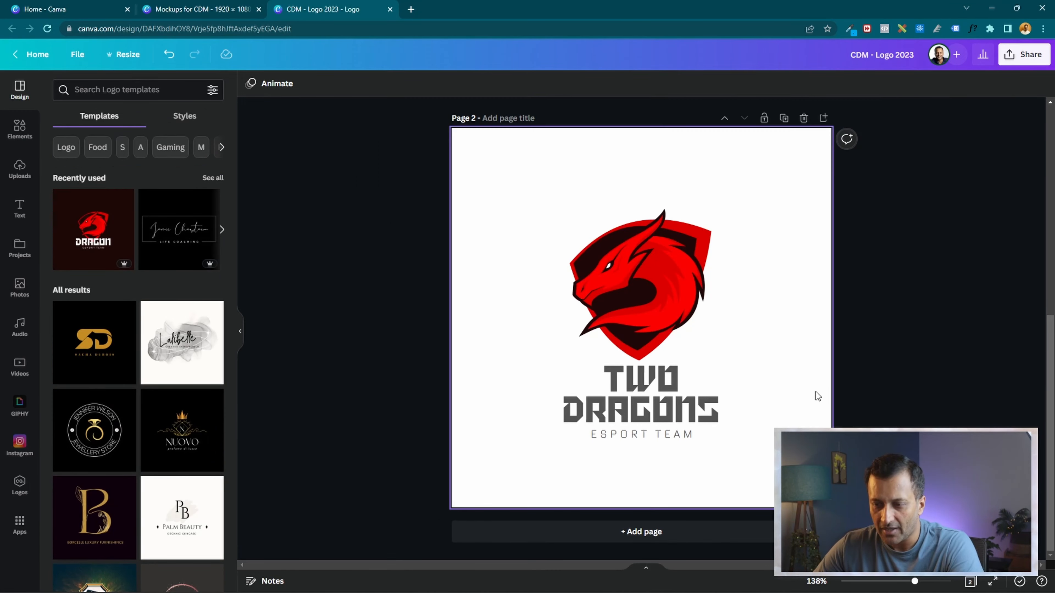
# Add two blank pages after page 2 in the CDM - Logo 2023 design
pyautogui.click(671, 537)
pyautogui.scroll(5, 787, 354)
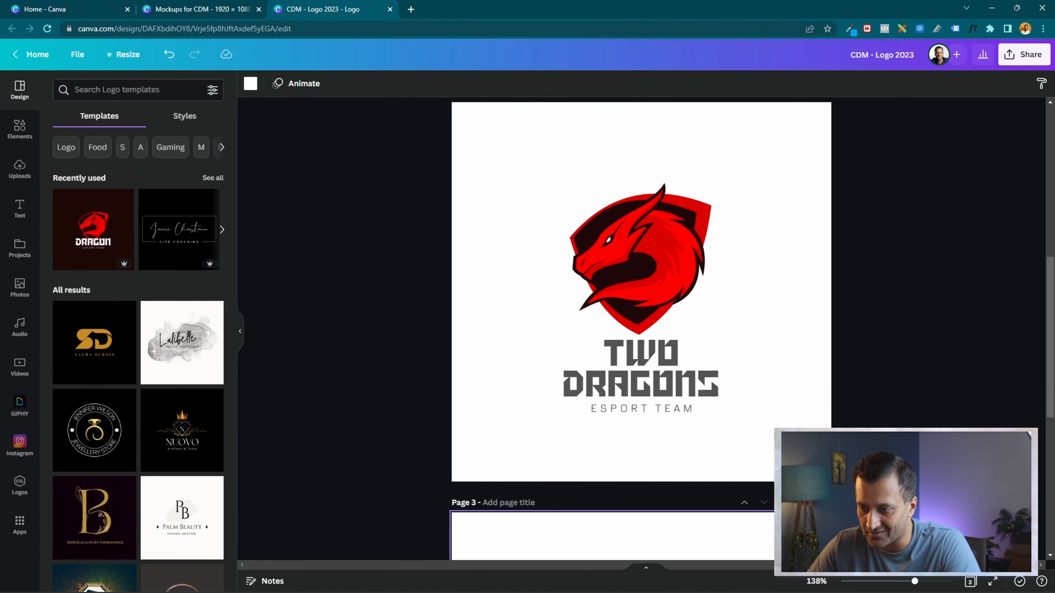
pyautogui.scroll(-6, 579, 470)
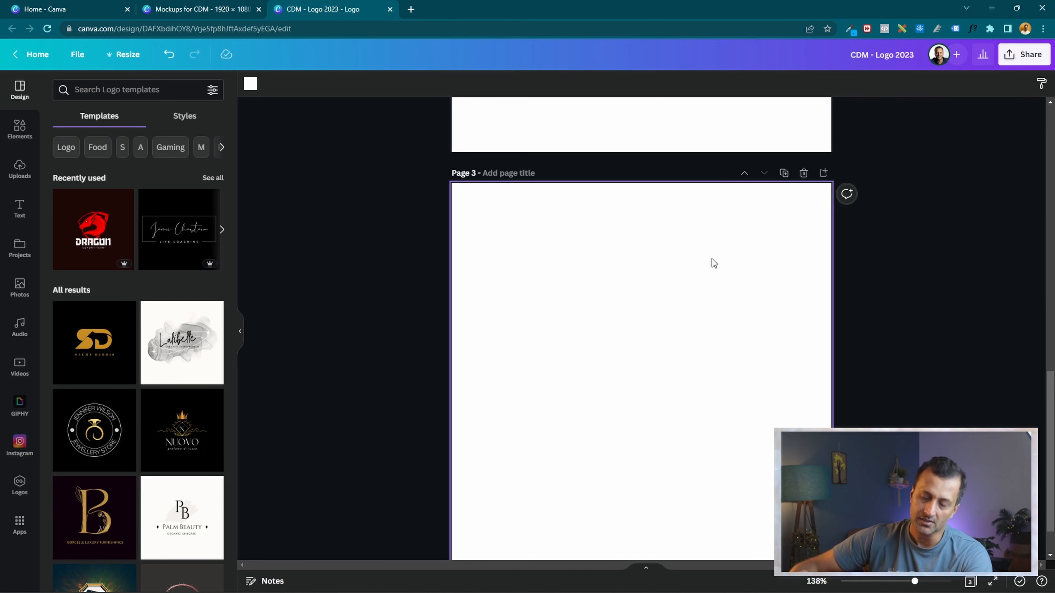
pyautogui.scroll(-3, 712, 259)
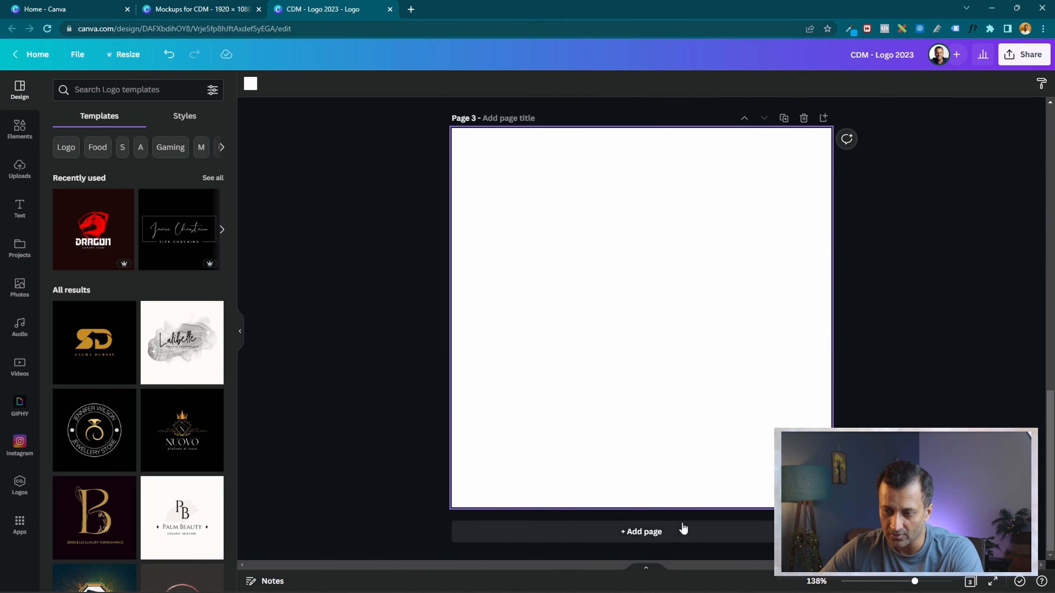
pyautogui.click(682, 528)
pyautogui.scroll(5, 876, 407)
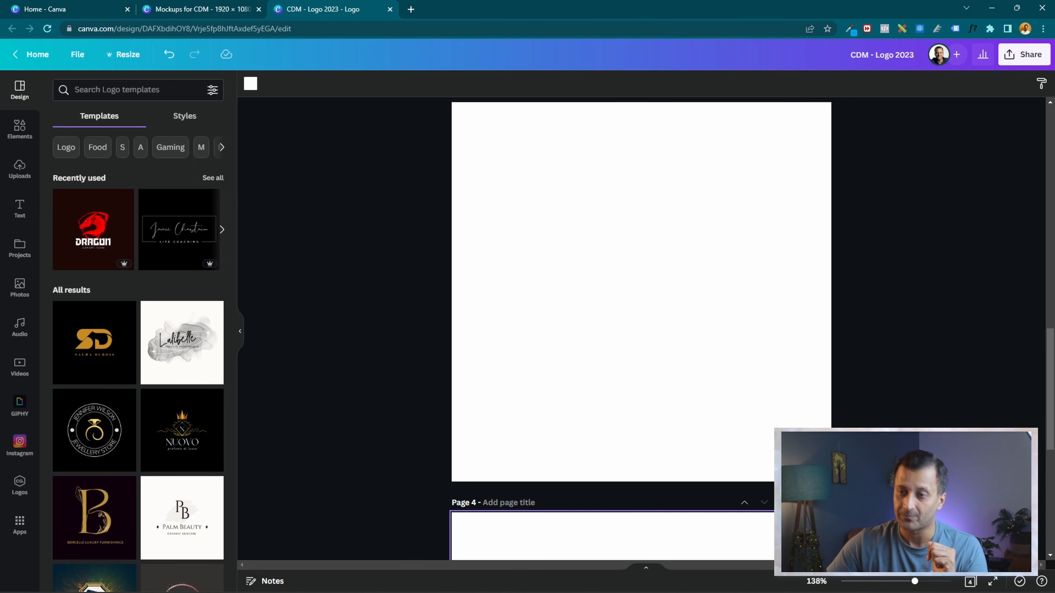
pyautogui.click(921, 409)
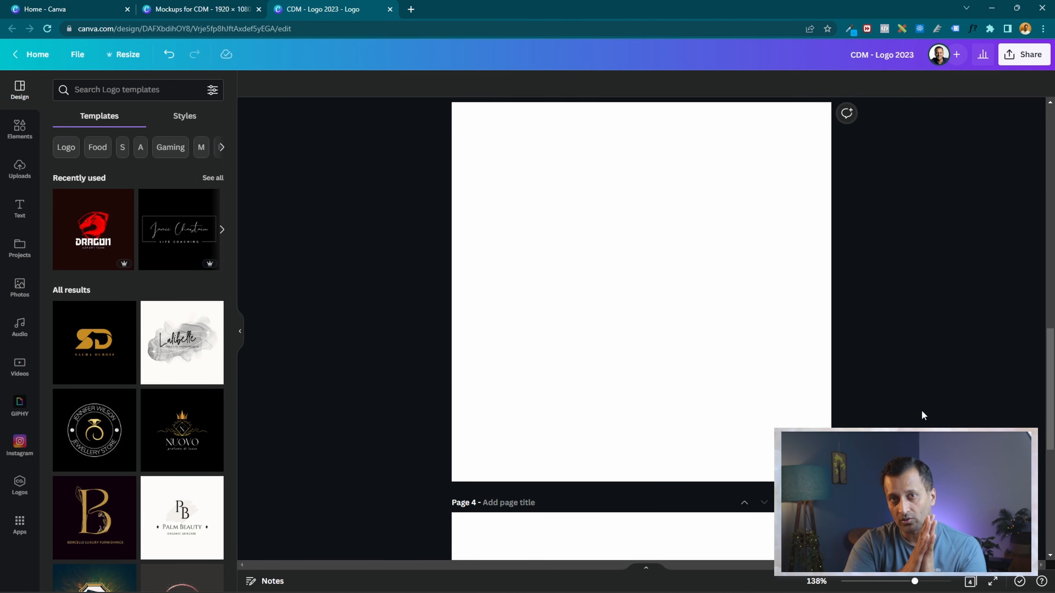
pyautogui.scroll(1, 922, 409)
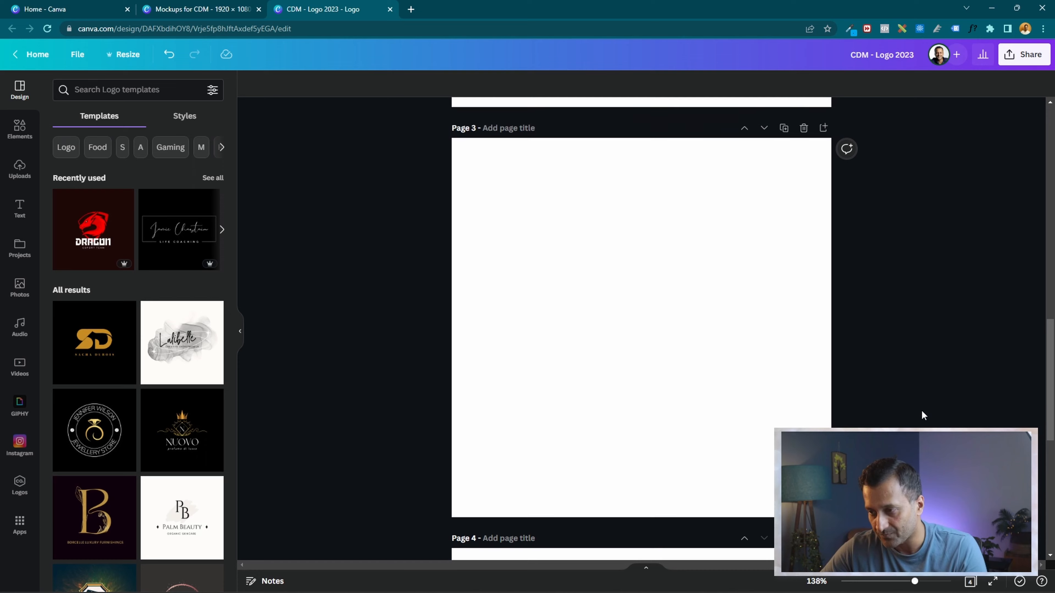
pyautogui.scroll(6, 921, 410)
pyautogui.scroll(-6, 921, 410)
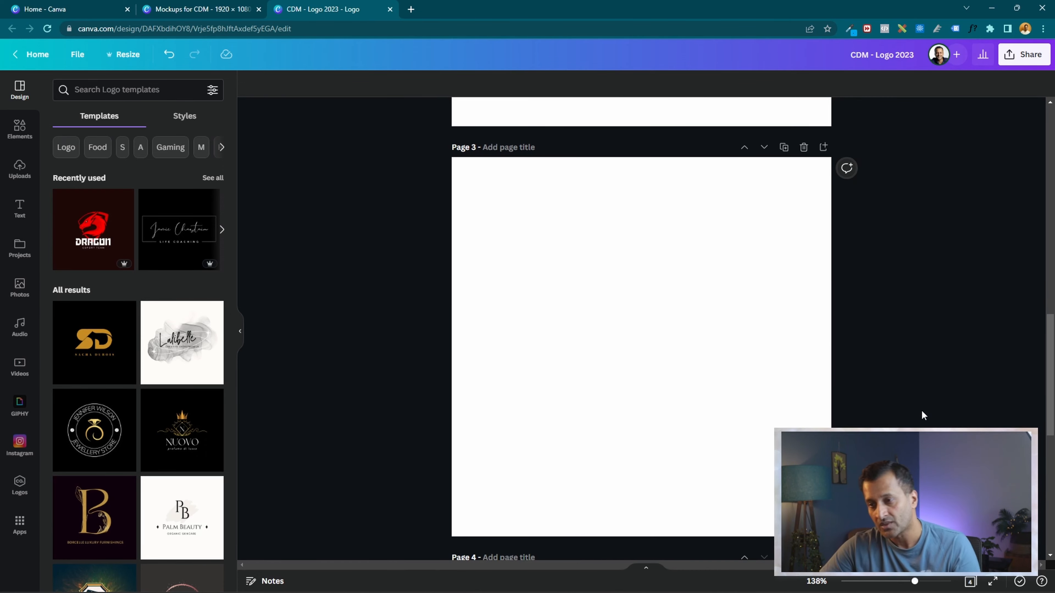
pyautogui.scroll(-2, 921, 409)
pyautogui.scroll(2, 922, 410)
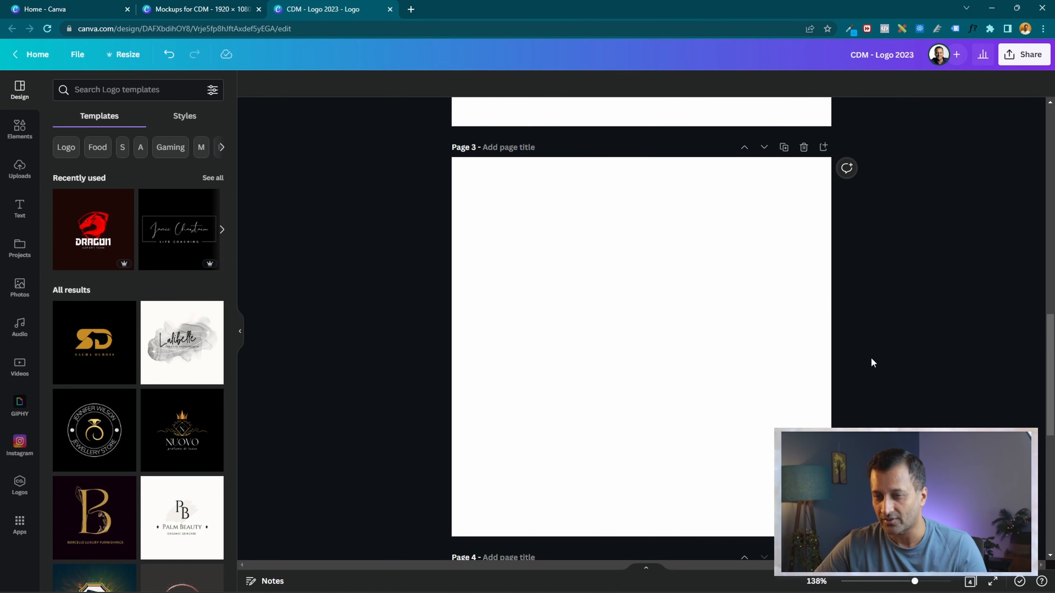
# Add a heading text box to the blank page 3 of the logo design
pyautogui.click(20, 209)
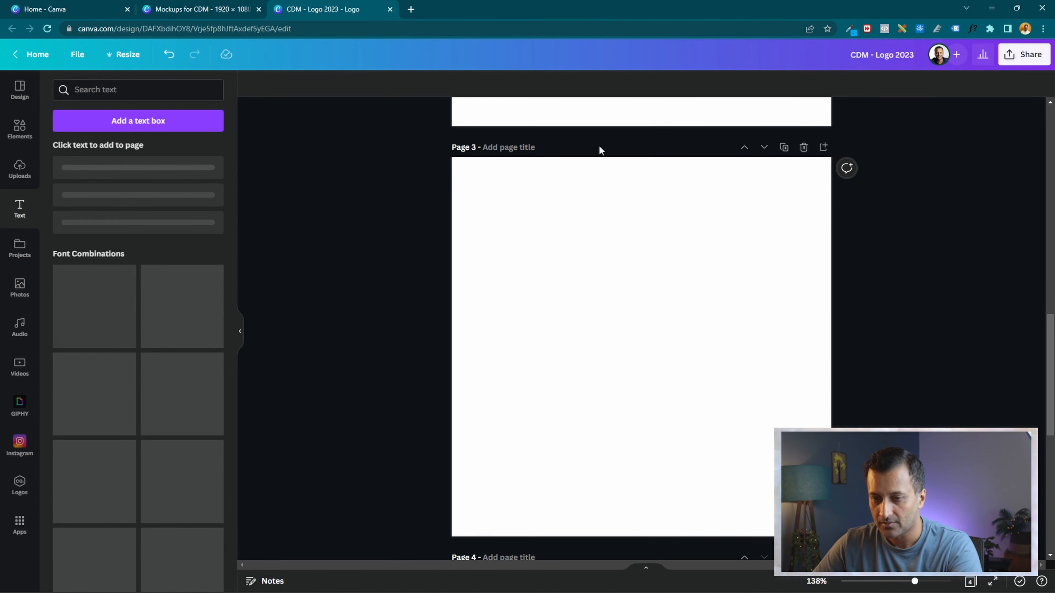
pyautogui.scroll(5, 671, 233)
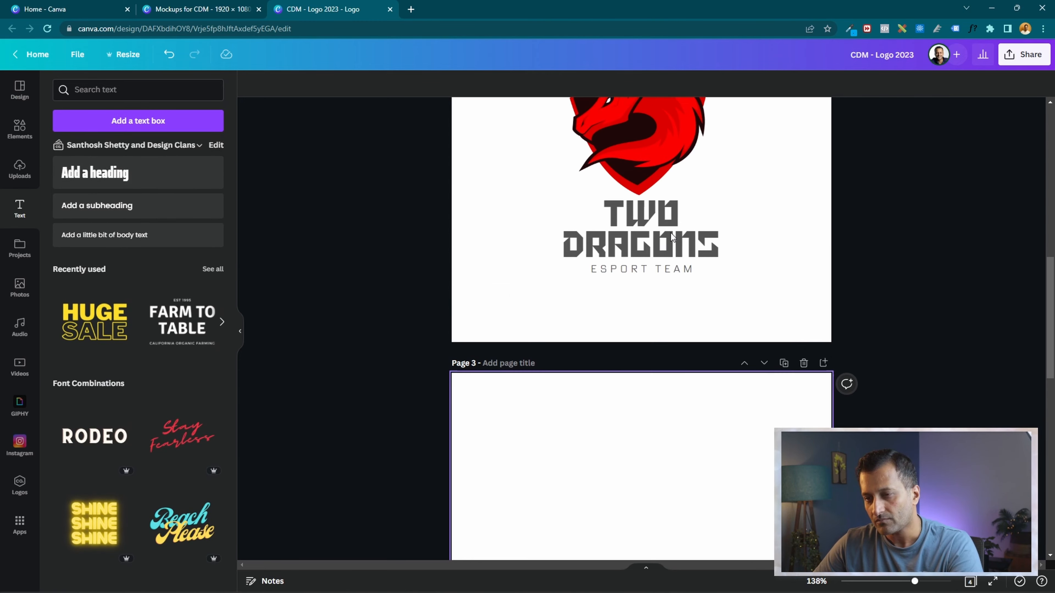
pyautogui.click(671, 232)
pyautogui.scroll(-3, 138, 328)
pyautogui.scroll(5, 640, 329)
pyautogui.scroll(1, 127, 302)
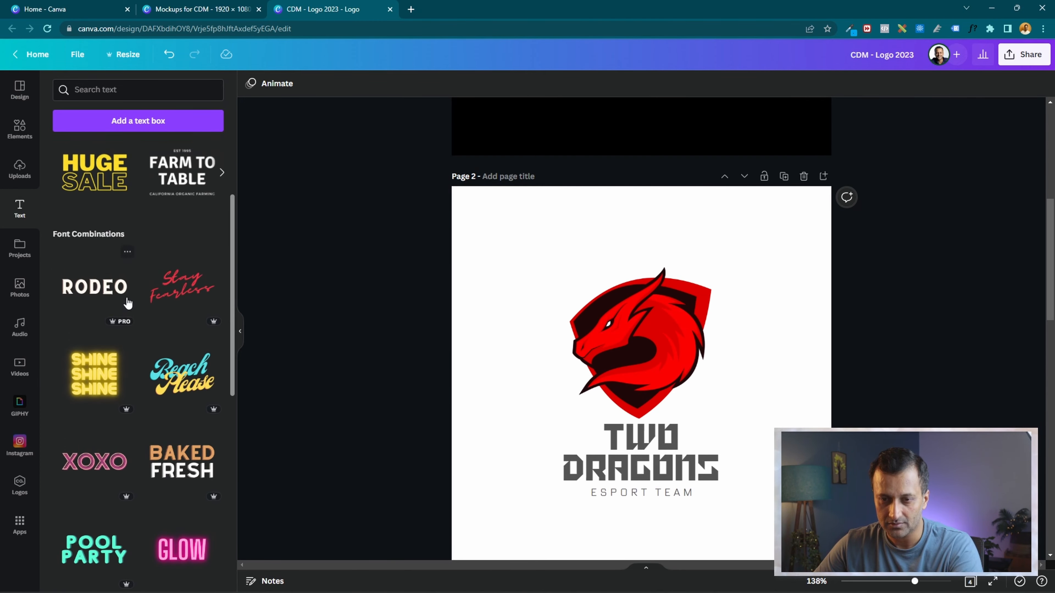
pyautogui.scroll(3, 127, 302)
pyautogui.scroll(-10, 881, 285)
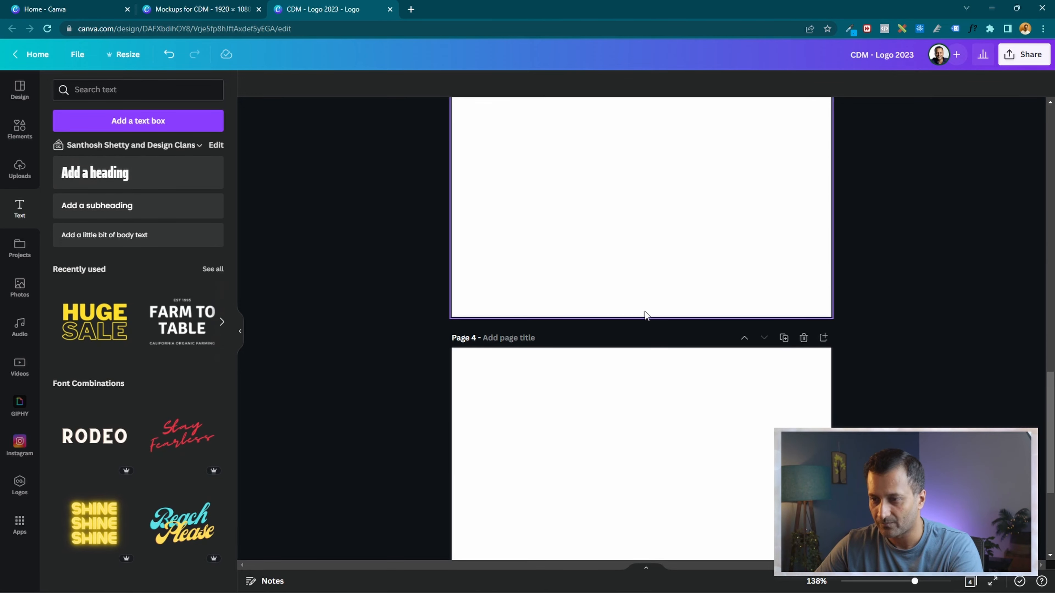
pyautogui.scroll(5, 645, 314)
pyautogui.click(95, 173)
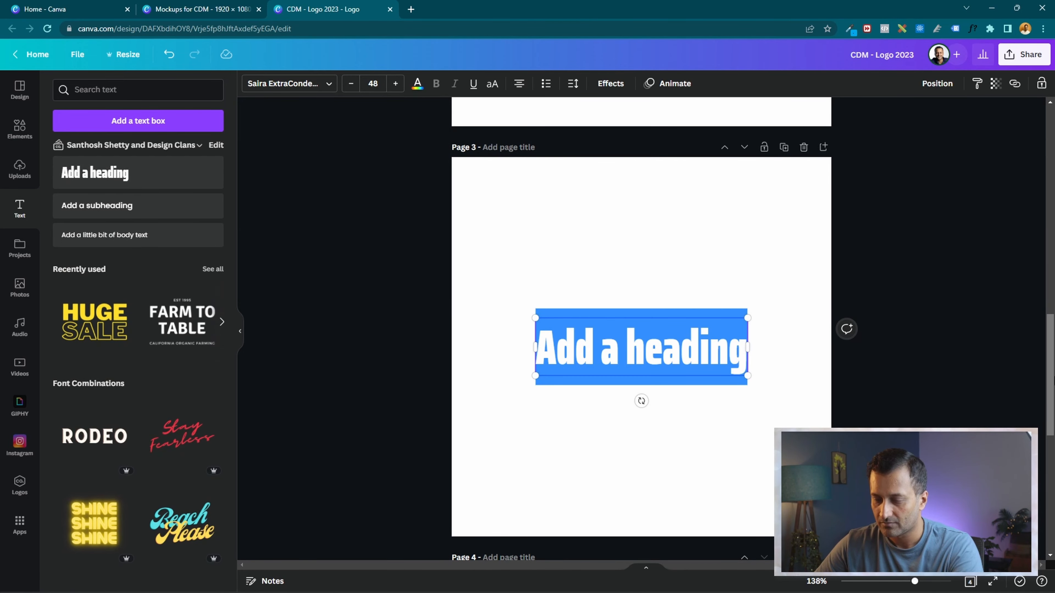
pyautogui.write('SS')
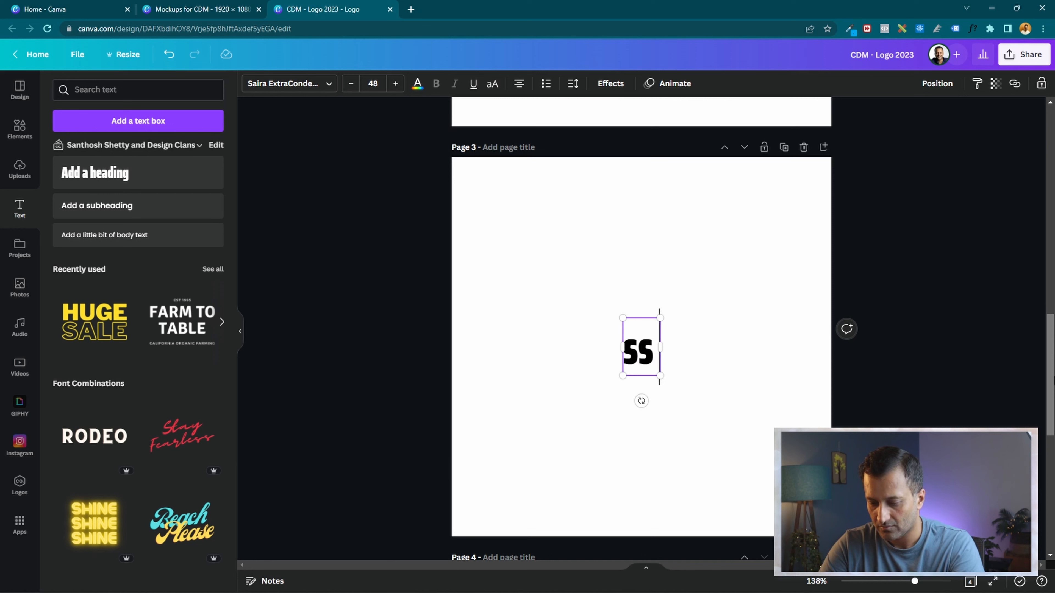
pyautogui.write(' finance')
pyautogui.press('BackSpace')
pyautogui.press('BackSpace')
pyautogui.press('BackSpace')
pyautogui.press('BackSpace')
pyautogui.press('BackSpace')
pyautogui.press('BackSpace')
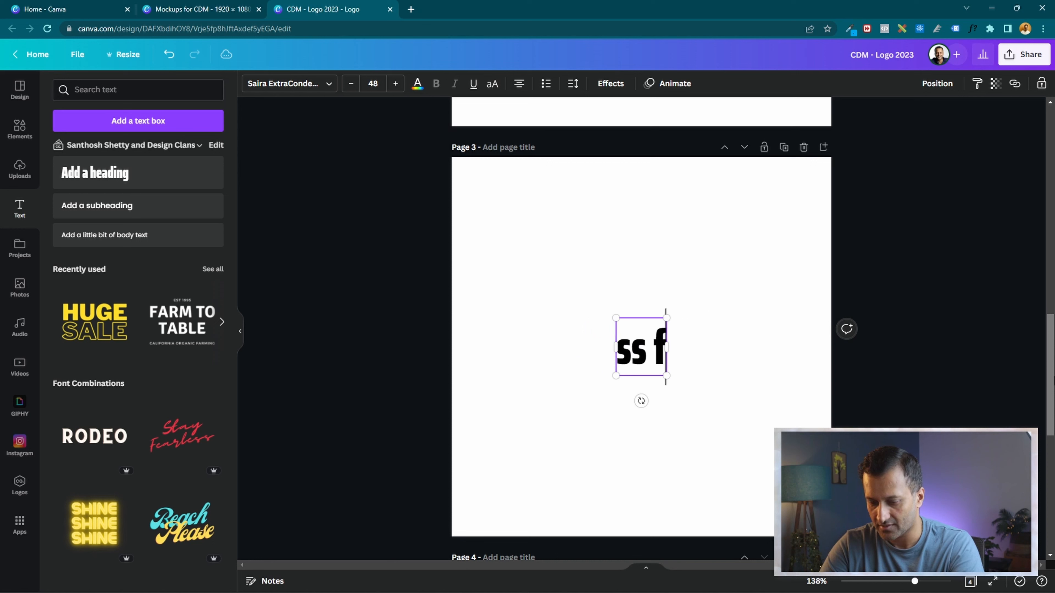
pyautogui.press('BackSpace')
pyautogui.press('BackSpace')
pyautogui.press('BackSpace')
pyautogui.press('BackSpace')
pyautogui.press('capslock')
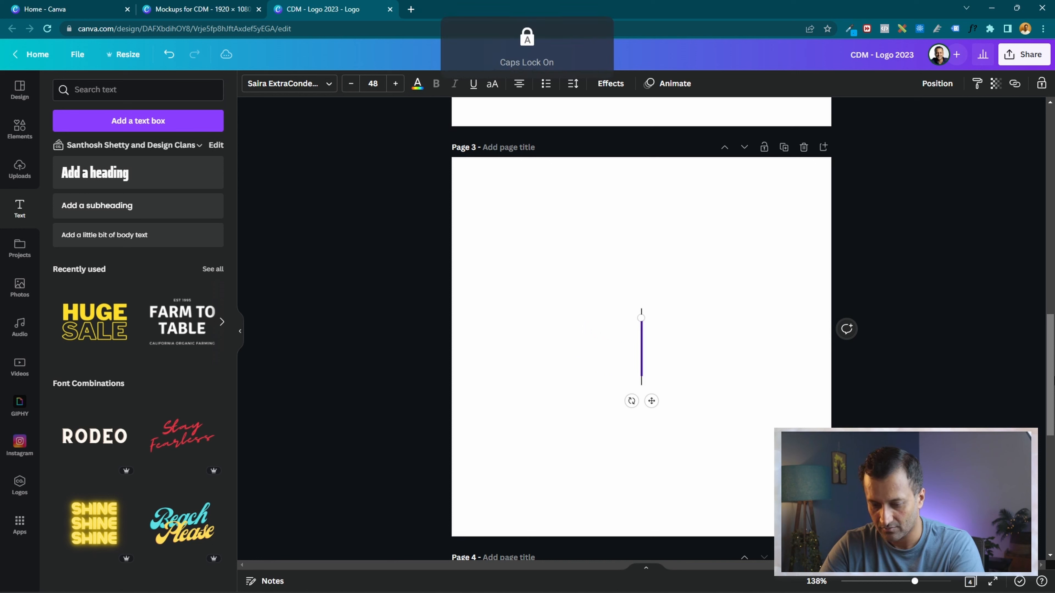
# Enter SS FIN in capitals as the heading text and move it up near the top of page 3
pyautogui.write('SS FIN')
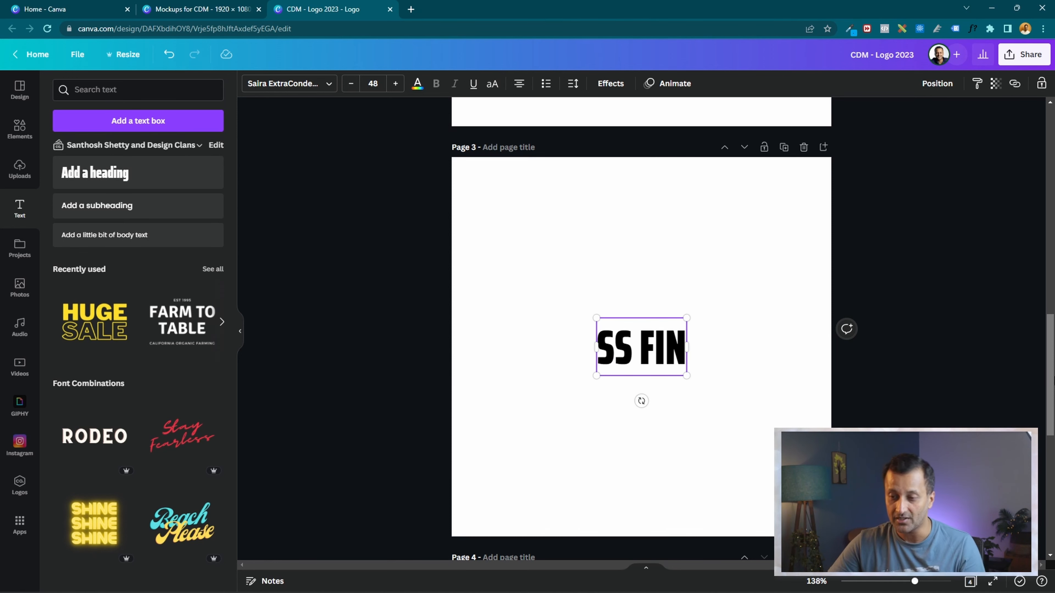
pyautogui.click(692, 243)
pyautogui.moveTo(542, 277); pyautogui.dragTo(780, 401)
pyautogui.moveTo(663, 355); pyautogui.dragTo(665, 250)
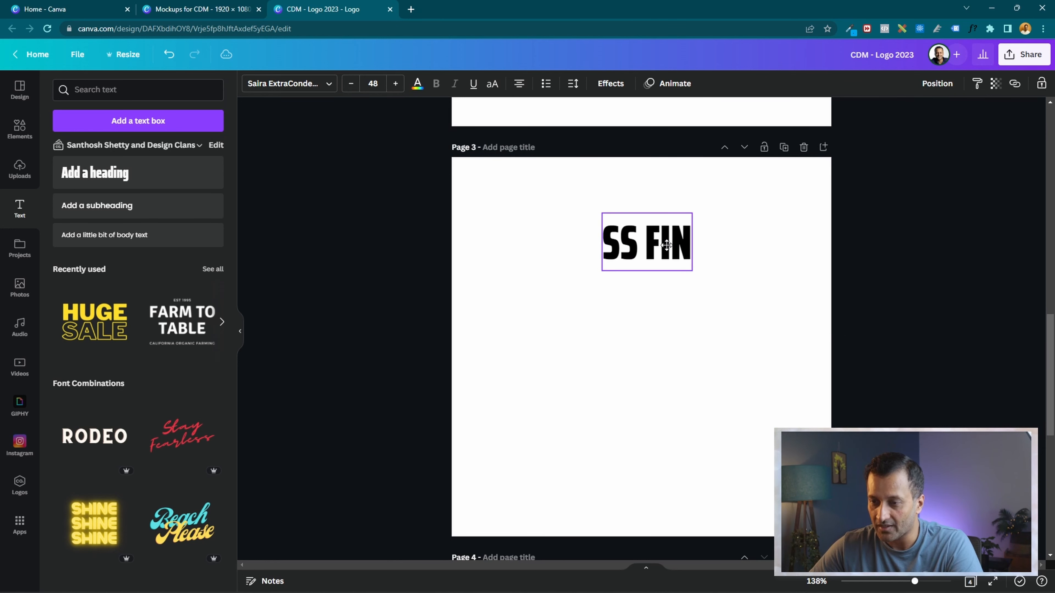
pyautogui.click(636, 351)
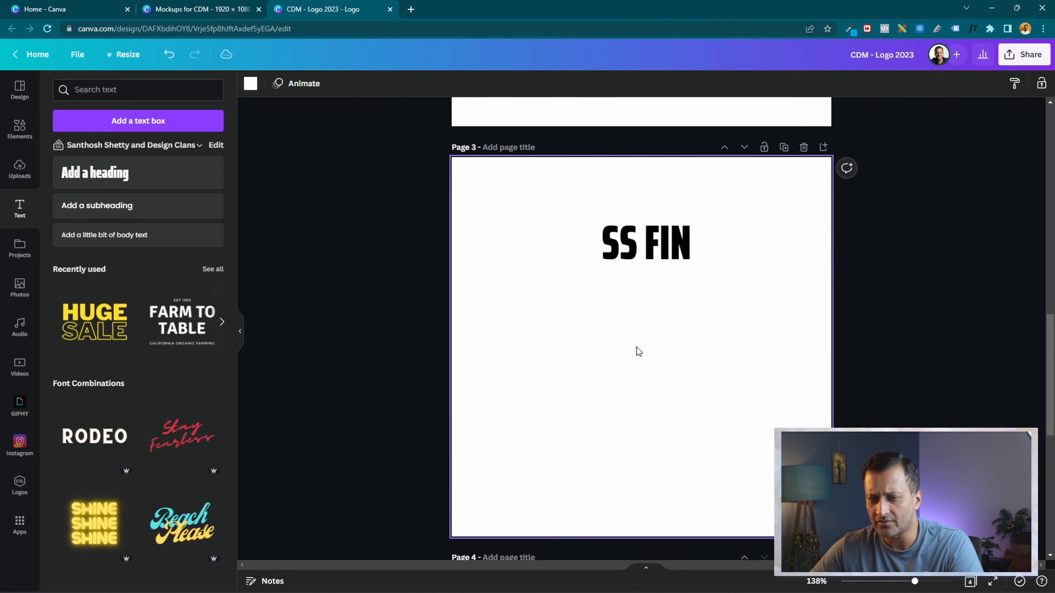
# Add a subheading text box below the SS FIN heading on page 3
pyautogui.click(118, 206)
pyautogui.click(687, 432)
pyautogui.click(666, 358)
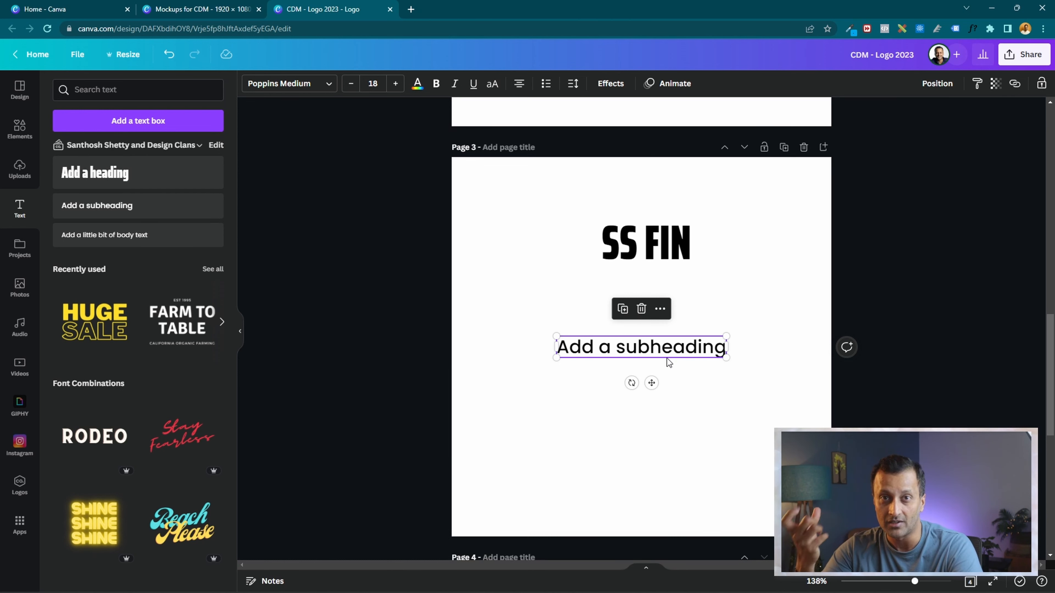
# In the Mockups for CDM design, try the TWO DRAGONS logo smaller in the lower-right corner of page 10's controller photo
pyautogui.scroll(5, 666, 357)
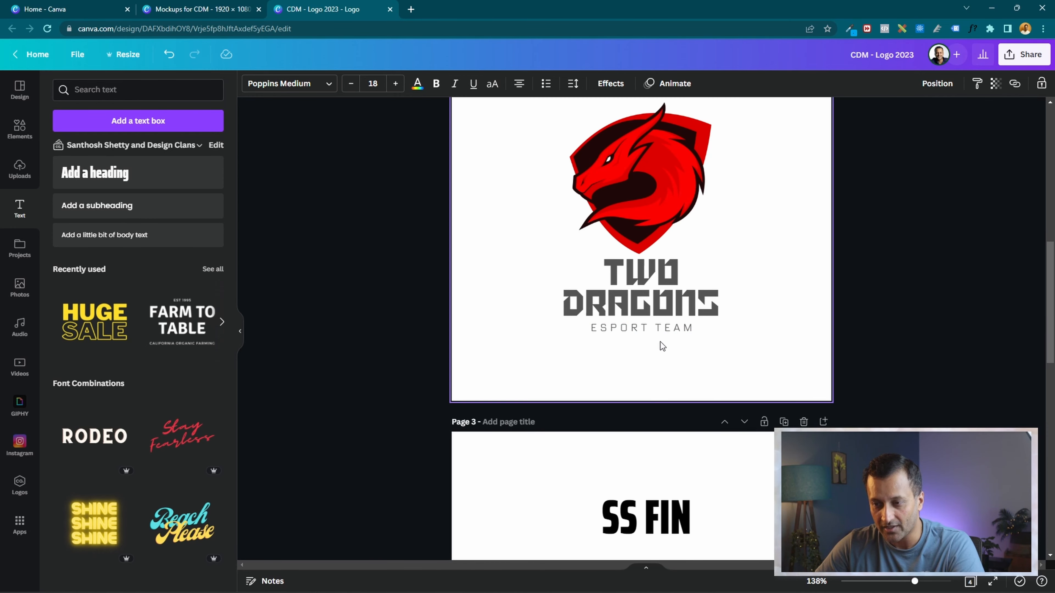
pyautogui.click(229, 9)
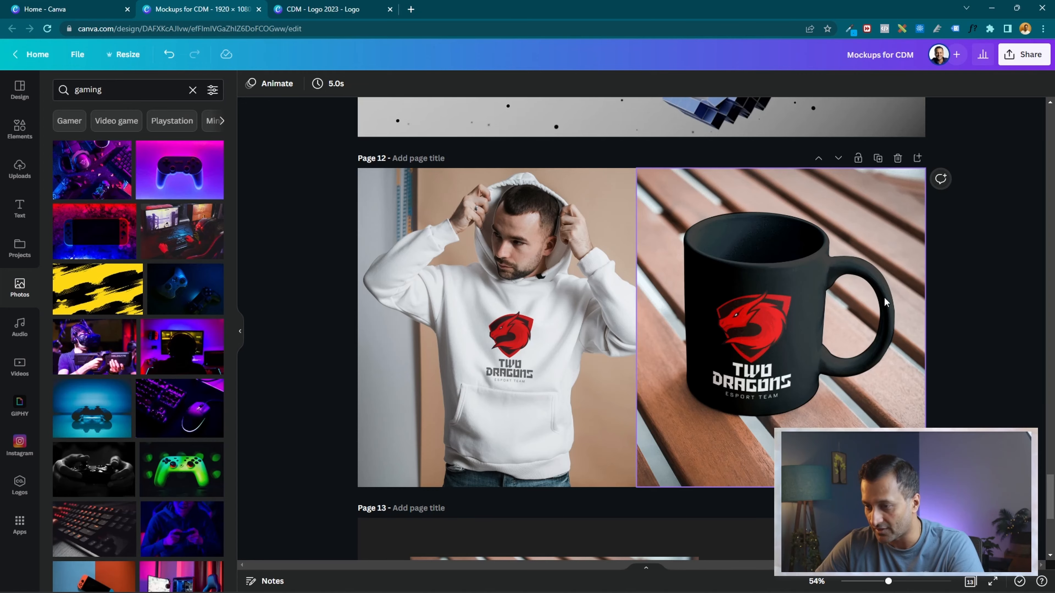
pyautogui.scroll(6, 883, 296)
pyautogui.scroll(10, 922, 341)
pyautogui.scroll(-4, 921, 341)
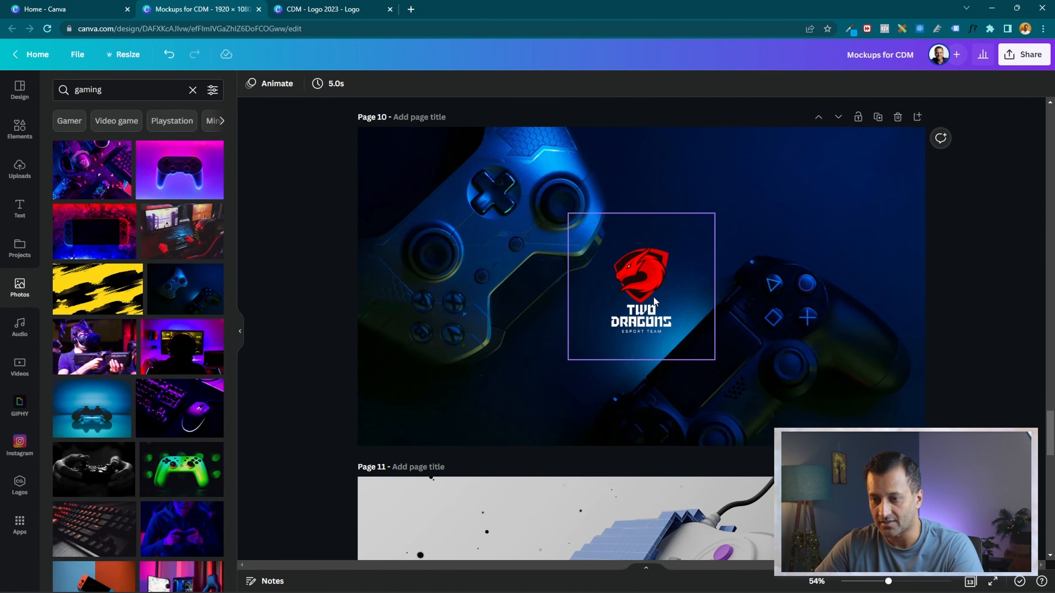
pyautogui.click(650, 287)
pyautogui.moveTo(649, 286); pyautogui.dragTo(853, 368)
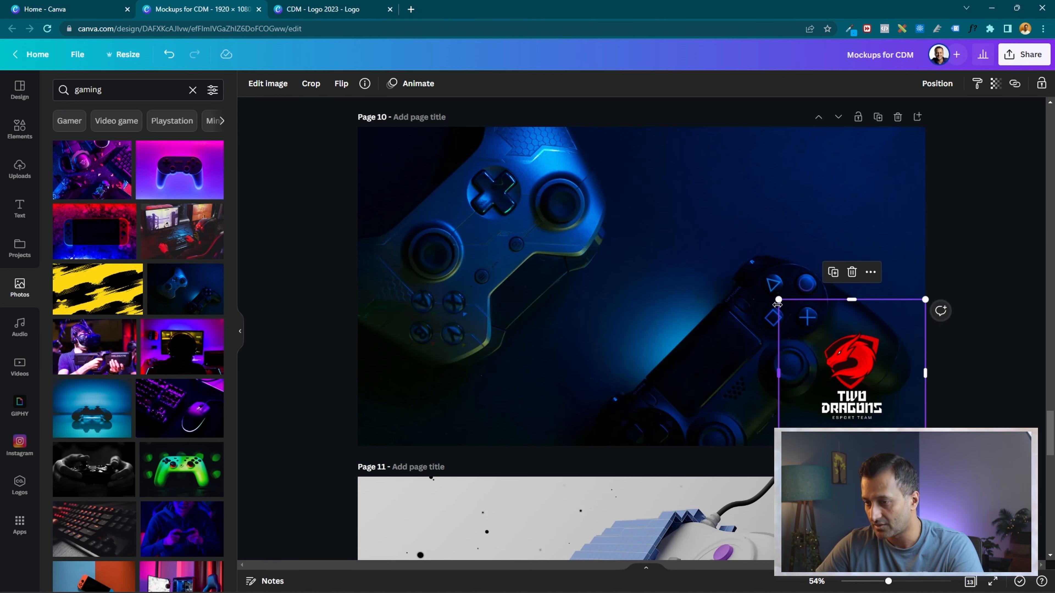
pyautogui.moveTo(783, 311); pyautogui.dragTo(863, 387)
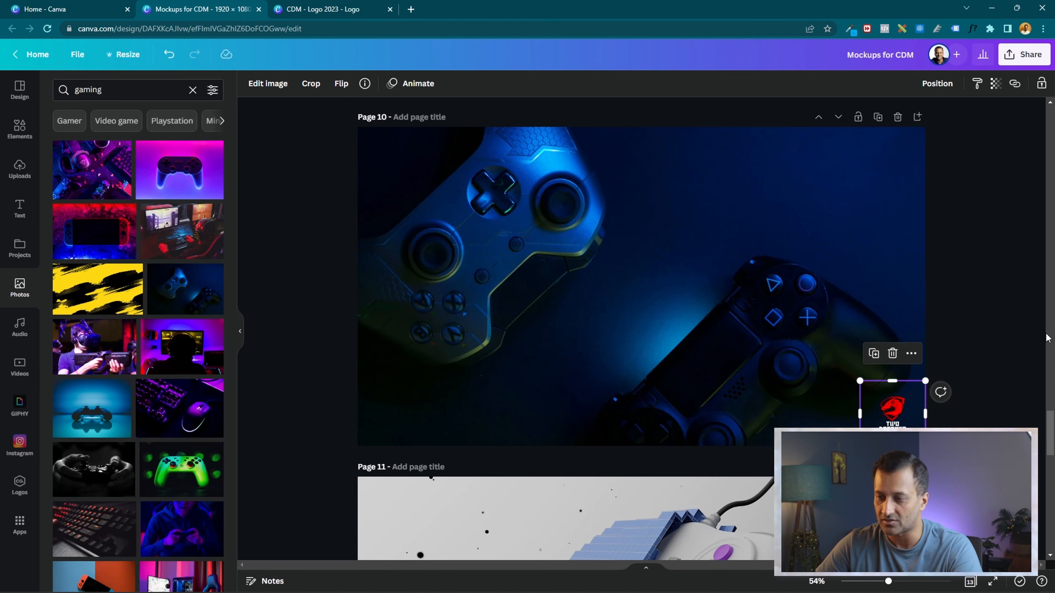
# Undo the logo's move and resize on mockup page 10 and return to page 3 of the CDM - Logo 2023 design
pyautogui.click(1023, 335)
pyautogui.hotkey('ctrl', 'z')
pyautogui.hotkey('ctrl', 'z')
pyautogui.hotkey('ctrl', 'z')
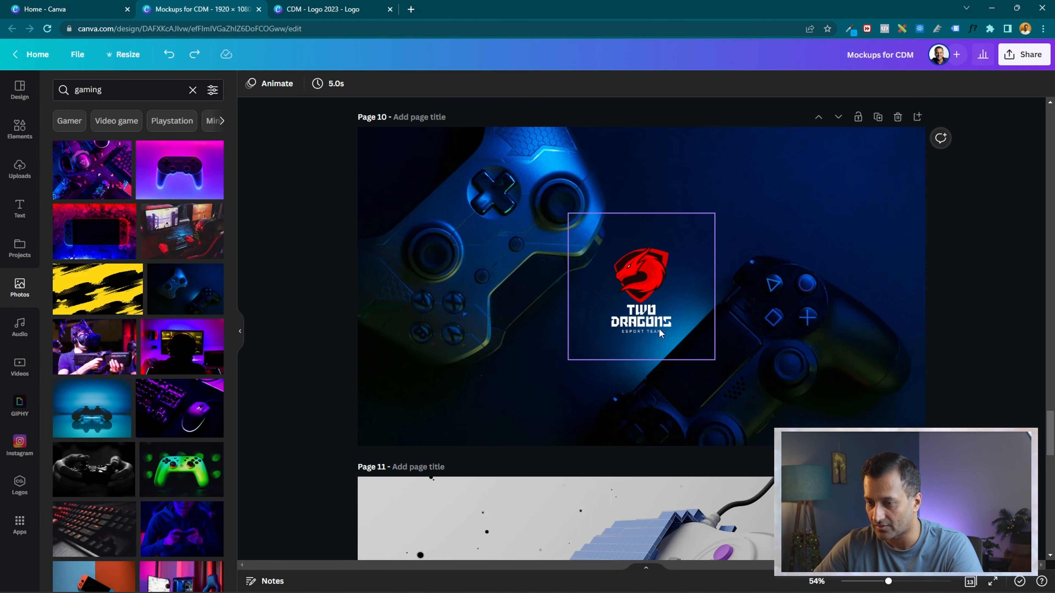
pyautogui.scroll(-15, 668, 350)
pyautogui.hotkey('ctrl', 'Tab')
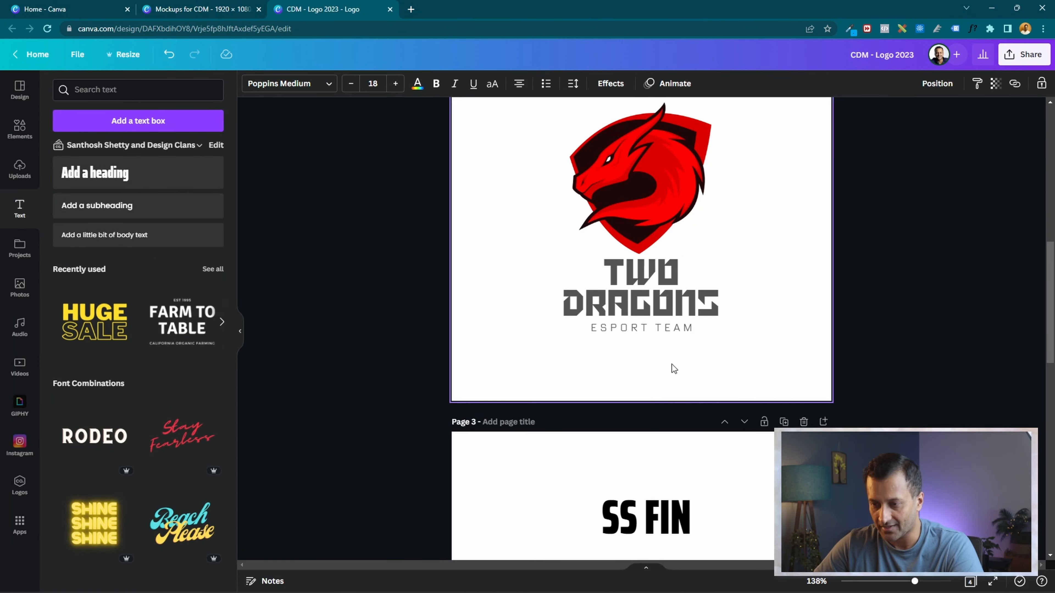
pyautogui.scroll(-5, 672, 365)
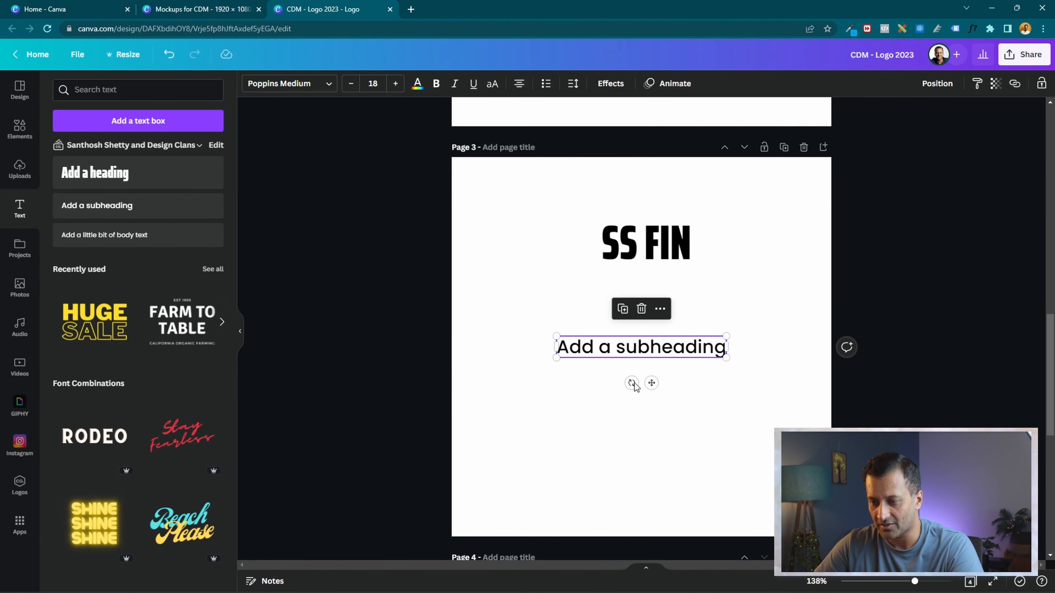
# Move the SS FIN heading slightly down, closer to the subheading on page 3
pyautogui.doubleClick(684, 353)
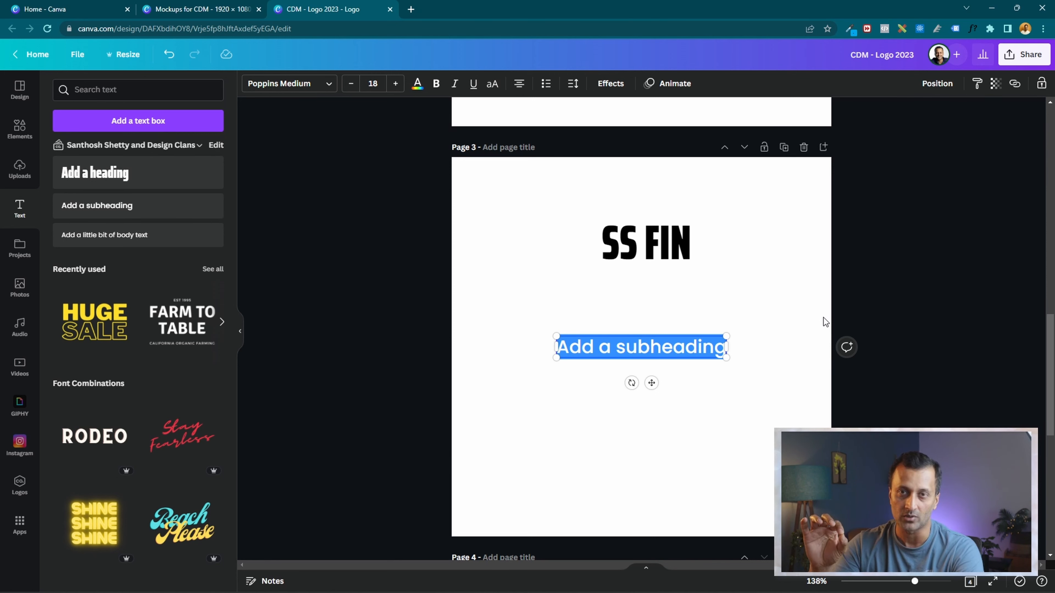
pyautogui.click(623, 449)
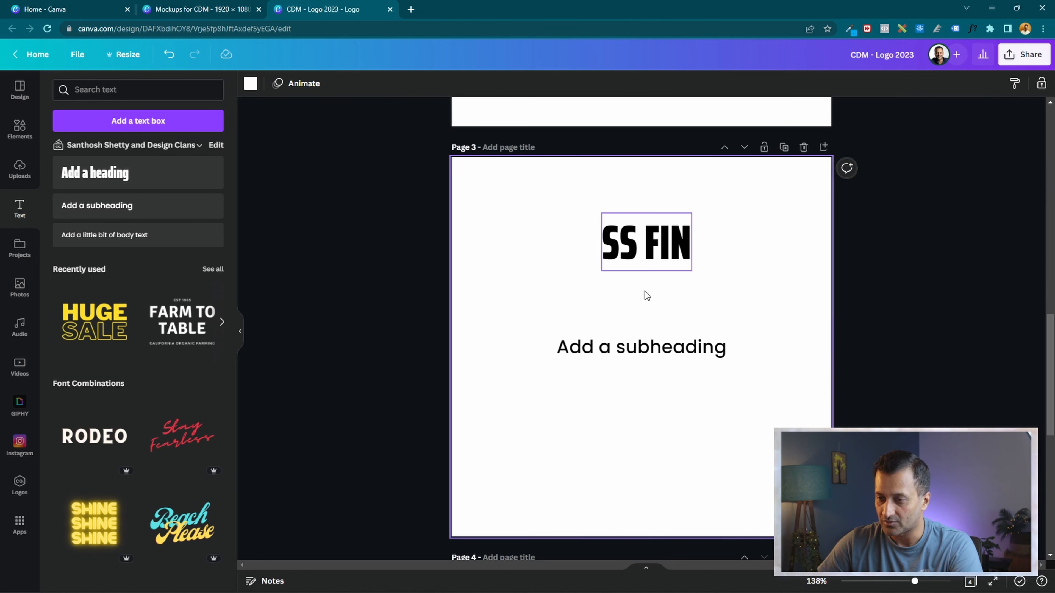
pyautogui.click(681, 351)
pyautogui.click(681, 351)
pyautogui.click(659, 264)
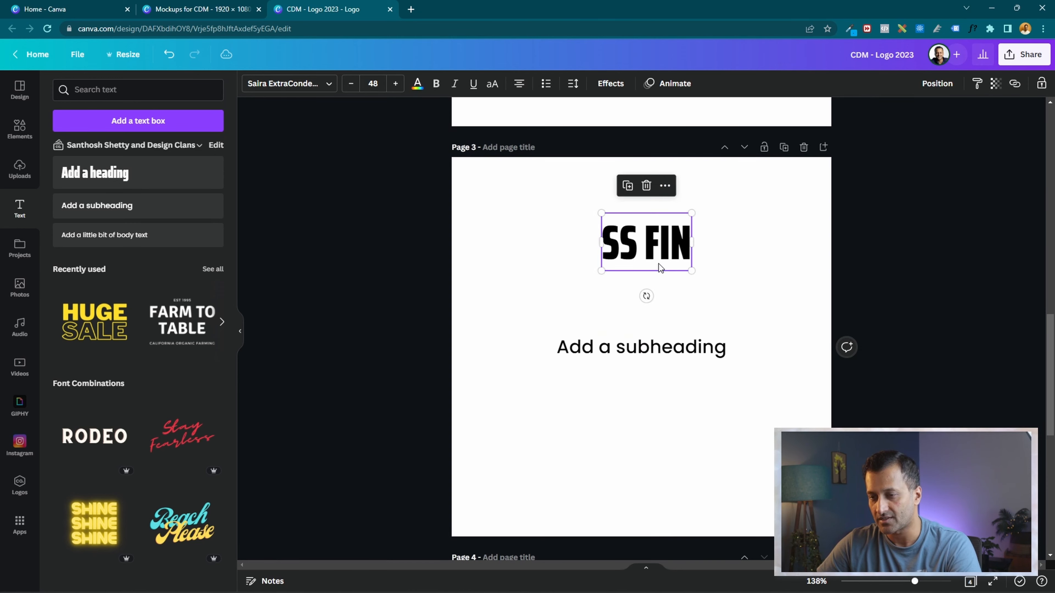
pyautogui.moveTo(659, 264); pyautogui.dragTo(642, 290)
# Replace the subheading placeholder on page 3 with PLAN YOUR INVESTMENTS in capitals
pyautogui.click(645, 351)
pyautogui.click(645, 351)
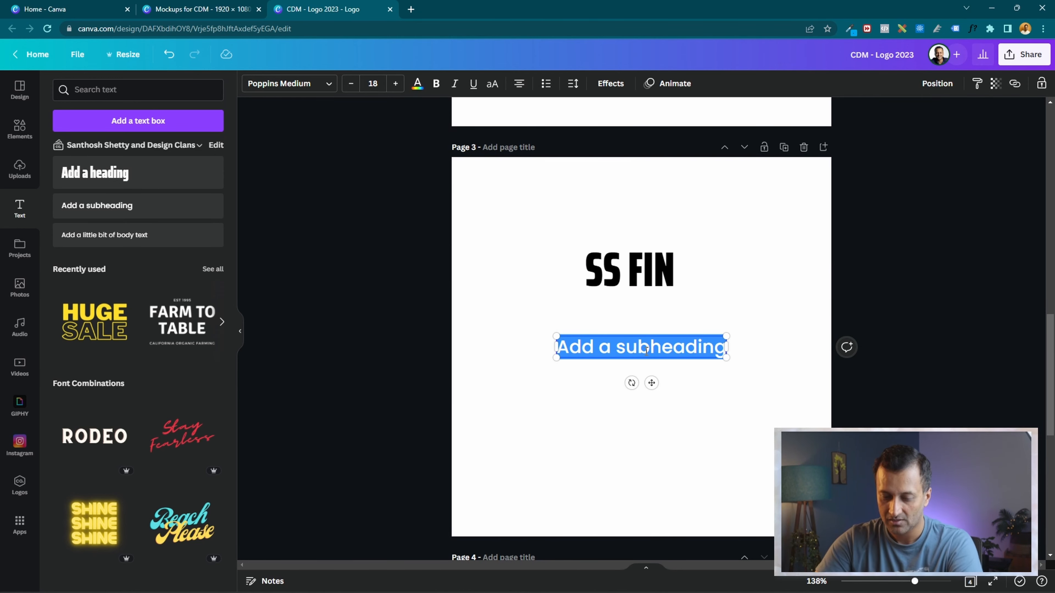
pyautogui.press('capslock')
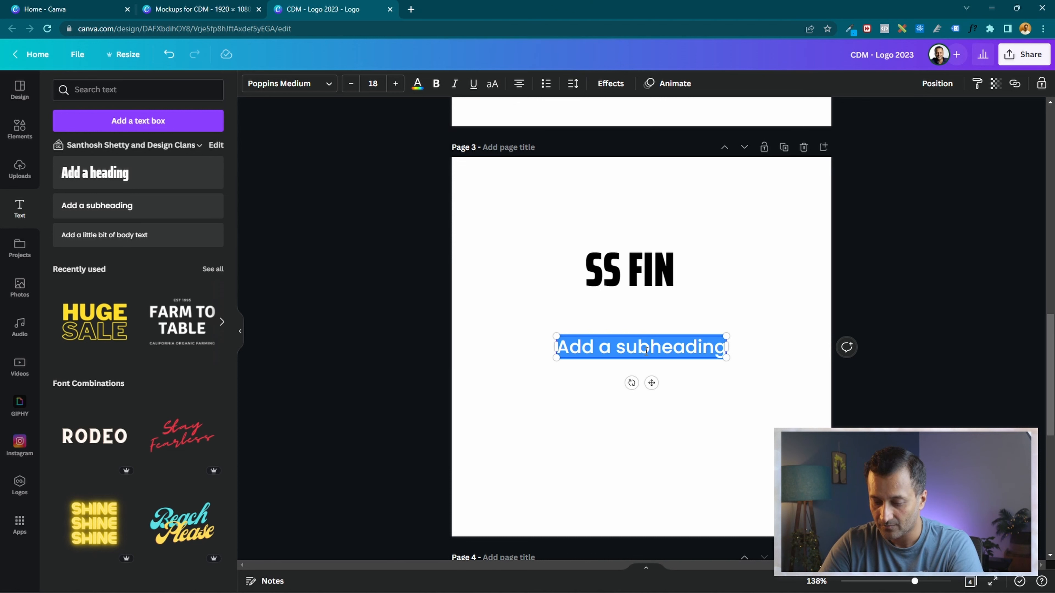
pyautogui.press('capslock')
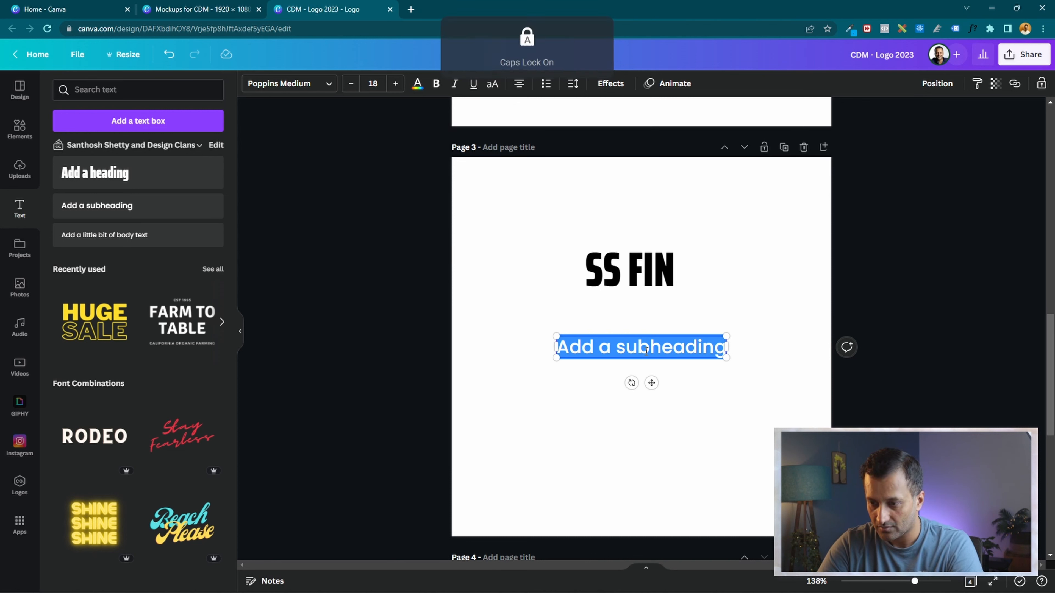
pyautogui.write('PLAN YOUR')
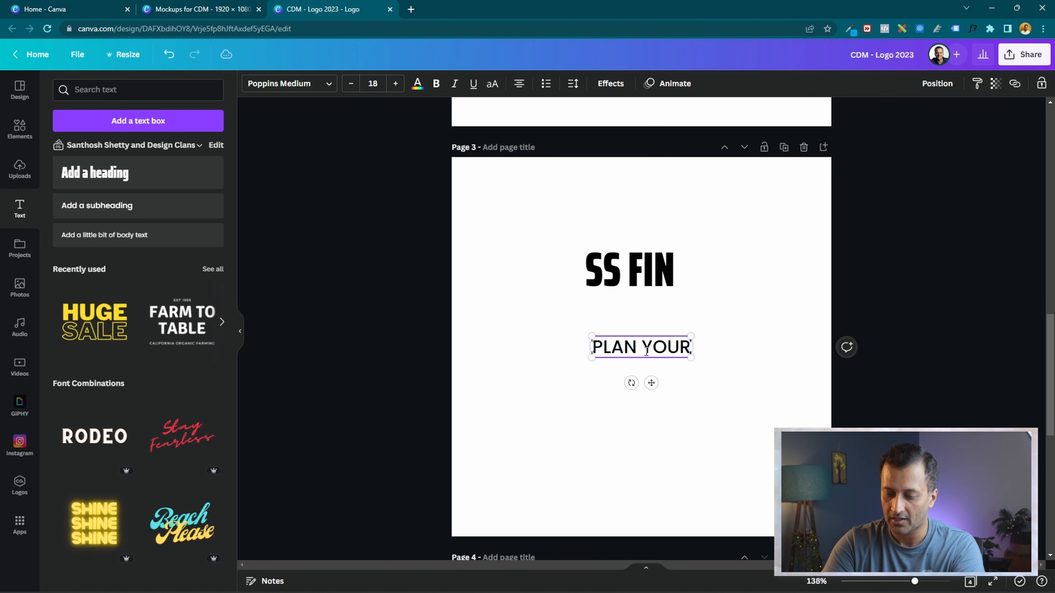
pyautogui.write(' INVESTMENTS')
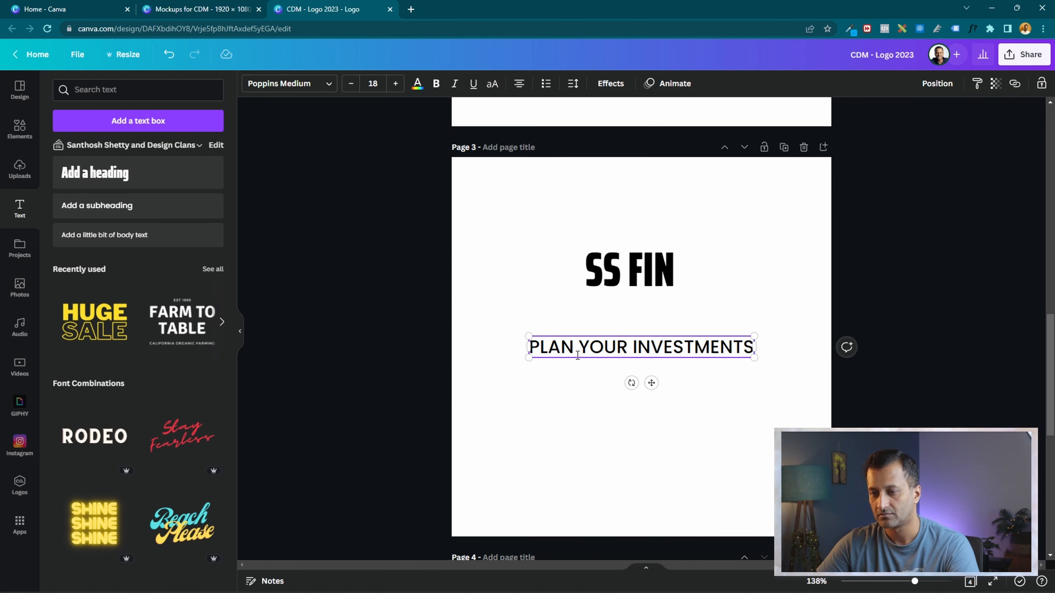
# Search the font list for SERIF with the SS FIN heading selected
pyautogui.click(657, 287)
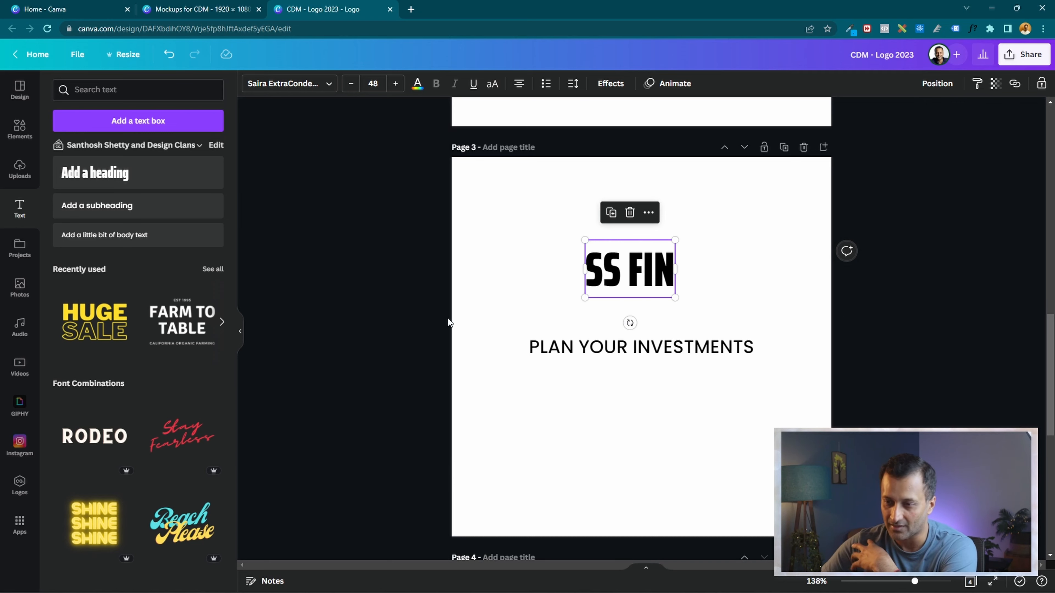
pyautogui.click(852, 293)
pyautogui.click(642, 291)
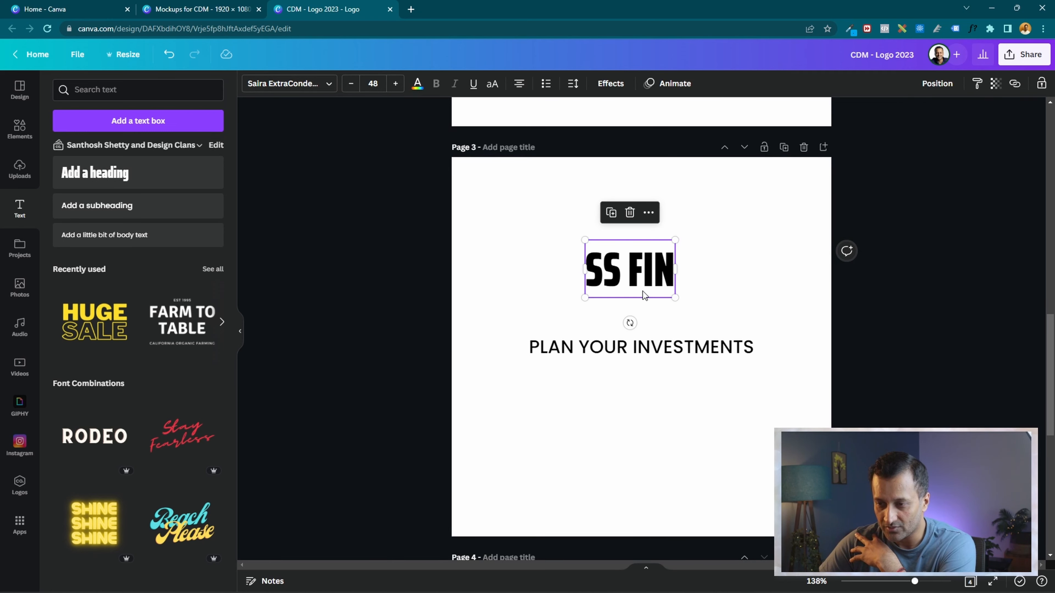
pyautogui.click(271, 92)
pyautogui.click(127, 89)
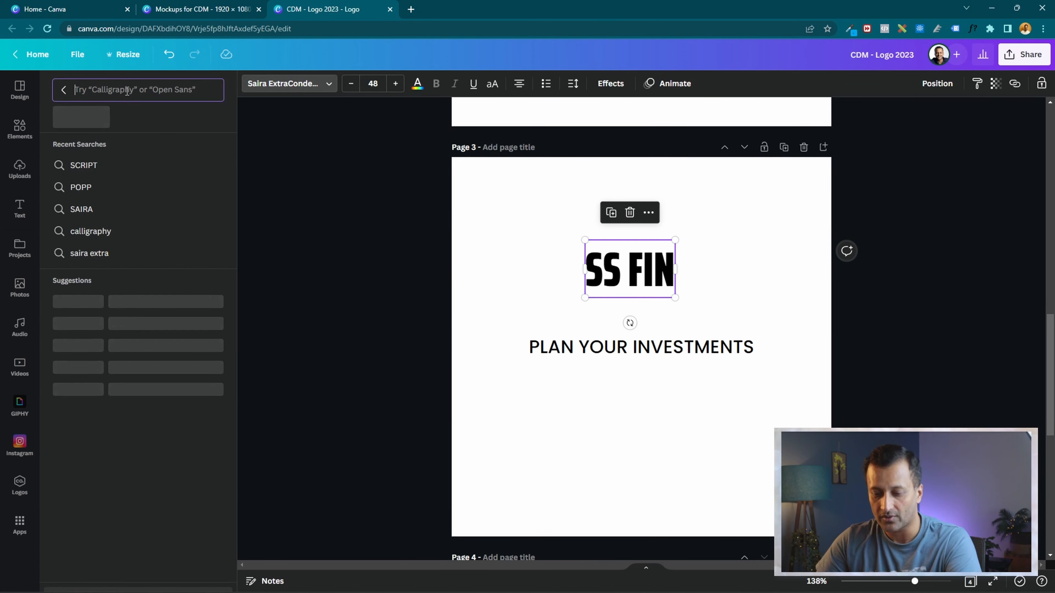
pyautogui.write('SERIF')
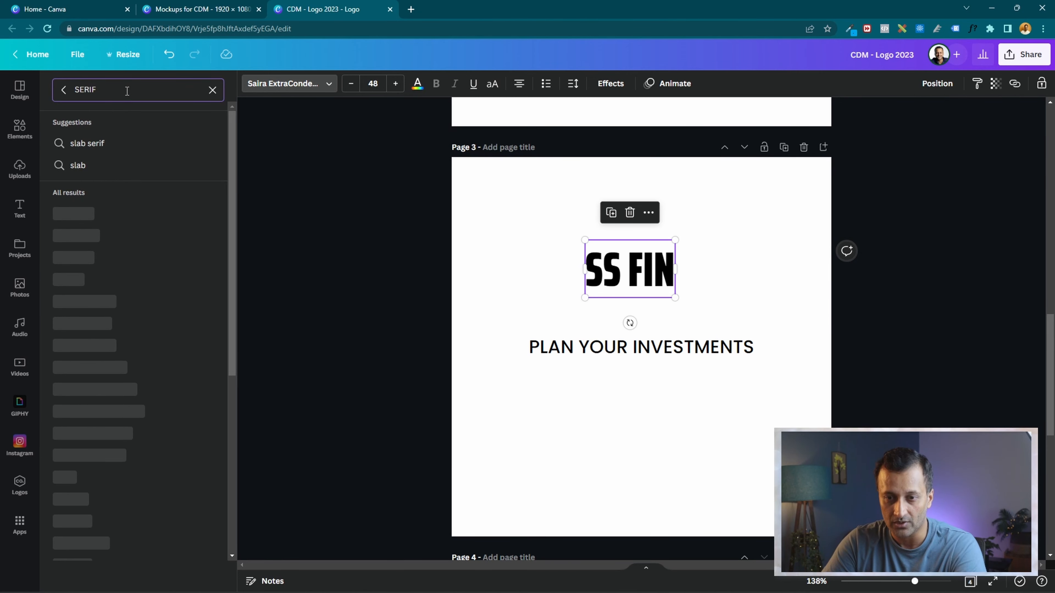
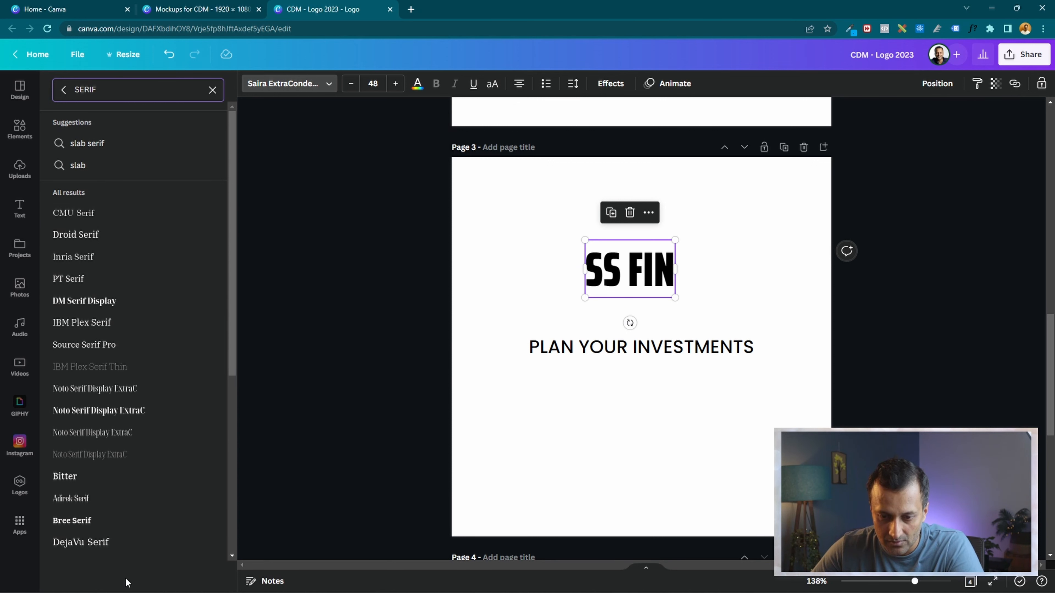
# Try the DejaVu Serif, Bitter and CMU Serif fonts on the SS FIN heading
pyautogui.click(114, 547)
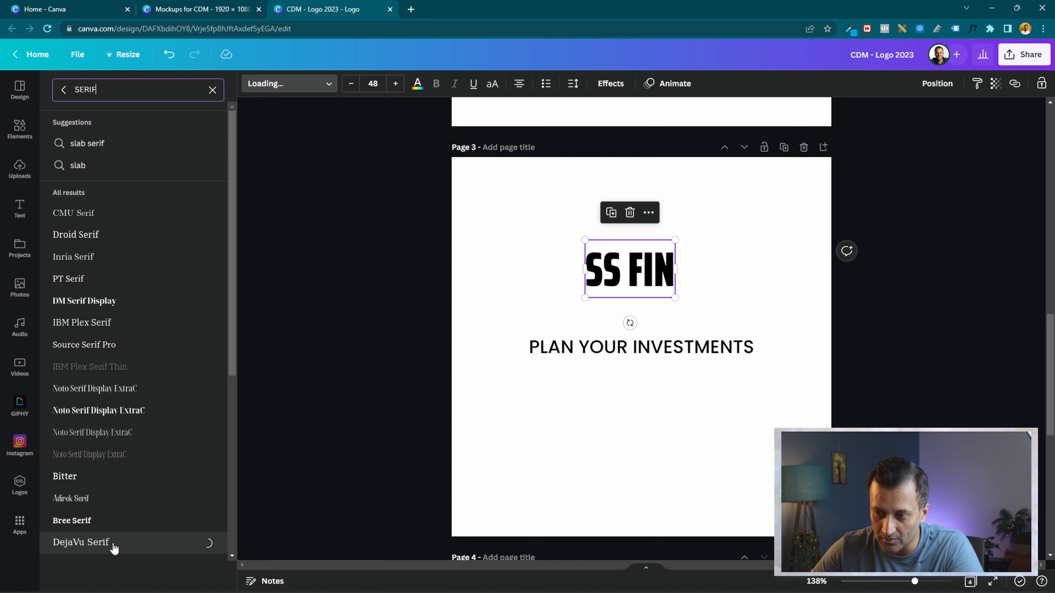
pyautogui.click(102, 488)
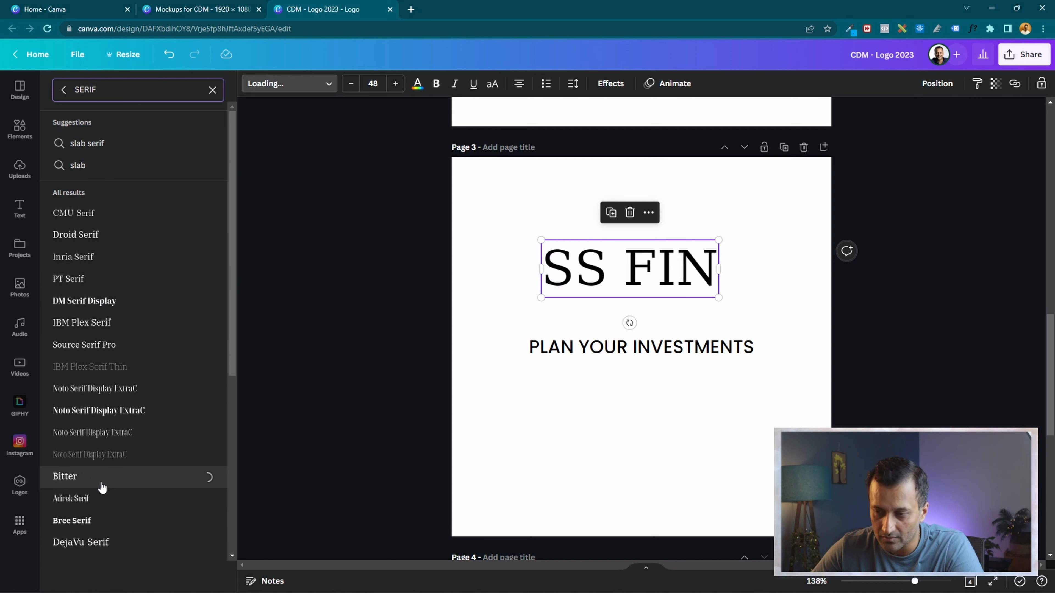
pyautogui.click(113, 213)
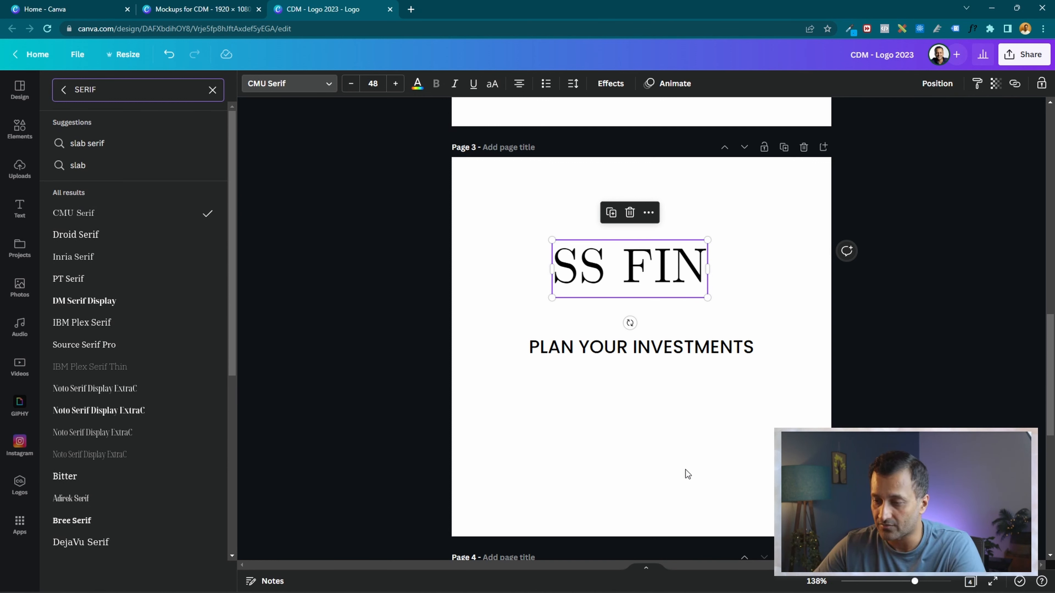
pyautogui.press('Escape')
pyautogui.click(785, 245)
pyautogui.click(685, 268)
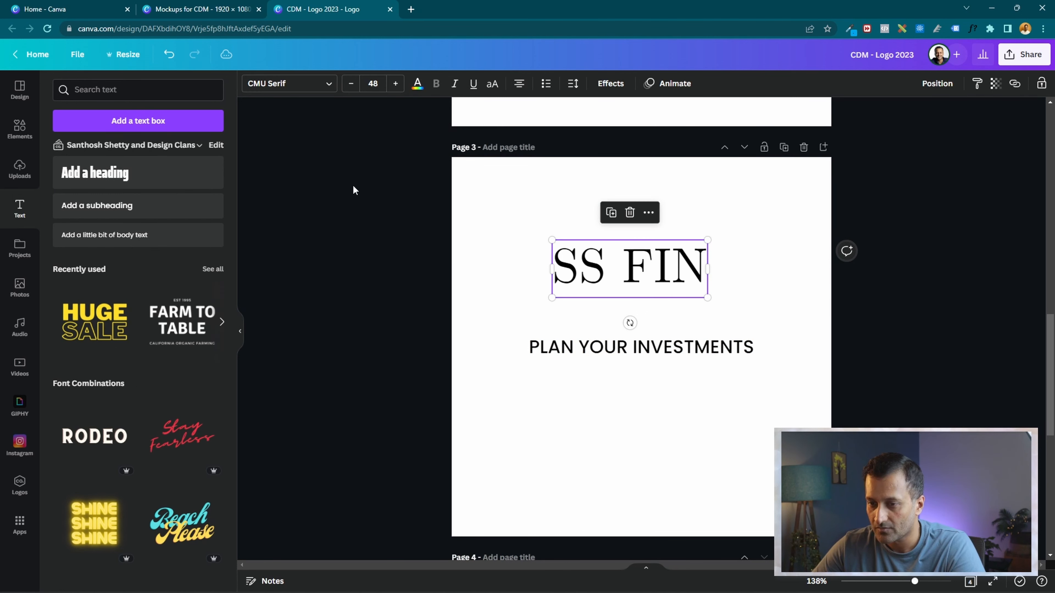
# Compare Droid Serif, Inria Serif and PT Serif on the SS FIN heading, and set its font to DM Serif Display
pyautogui.click(319, 85)
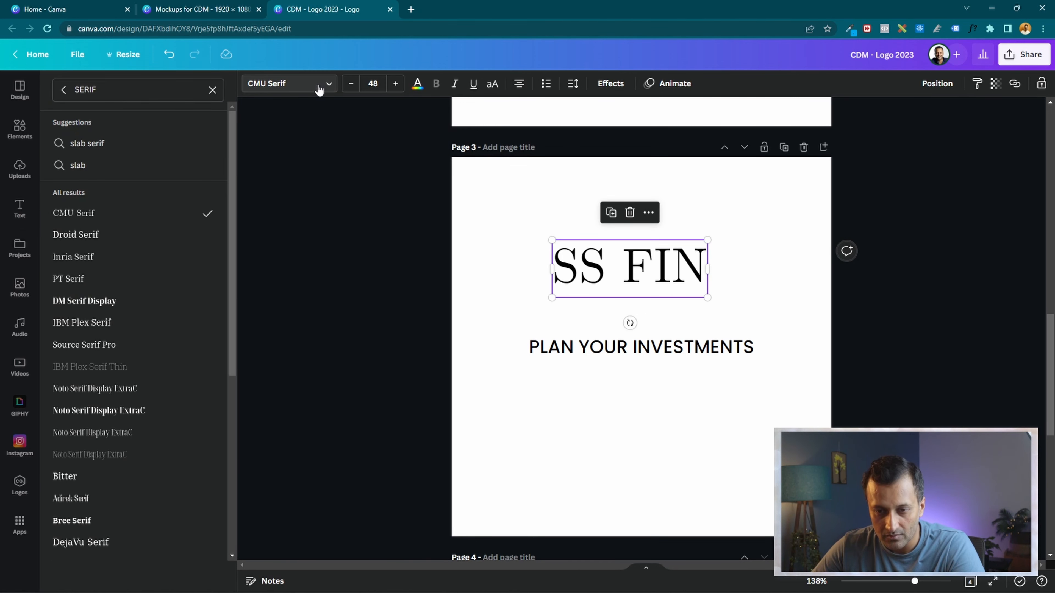
pyautogui.click(120, 234)
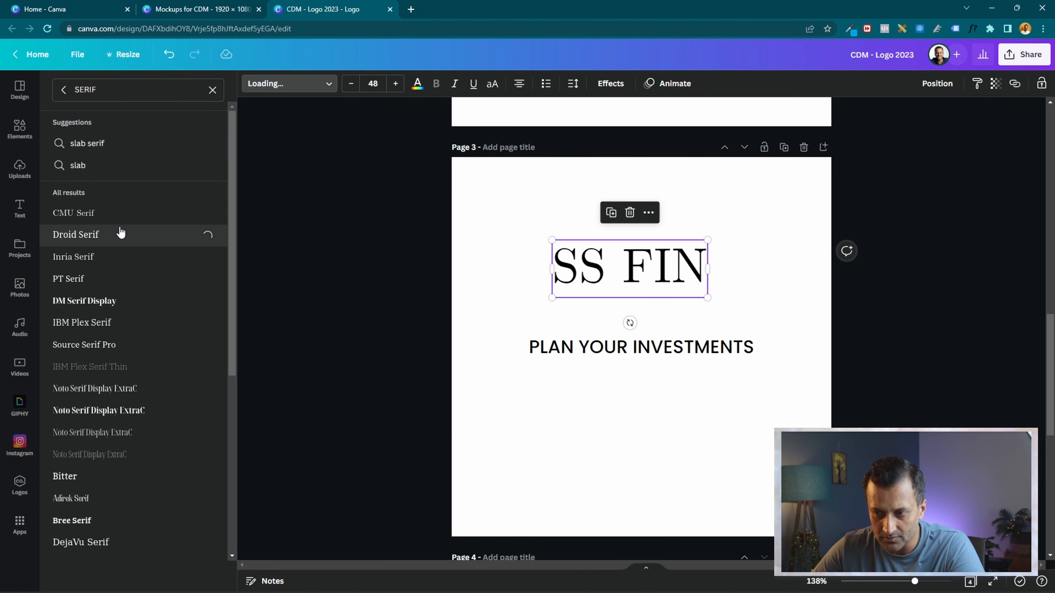
pyautogui.click(111, 266)
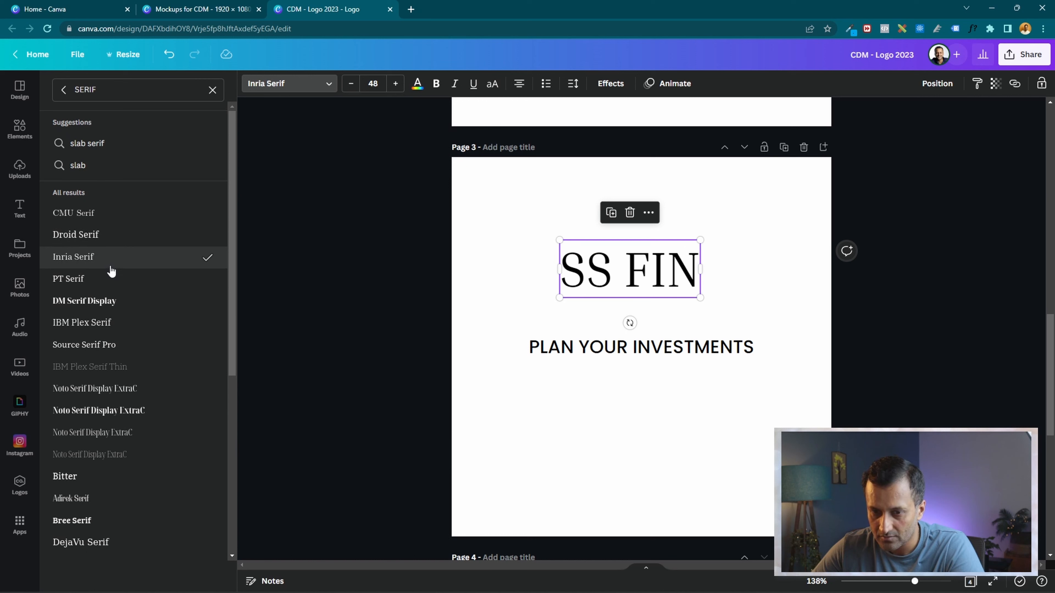
pyautogui.click(107, 279)
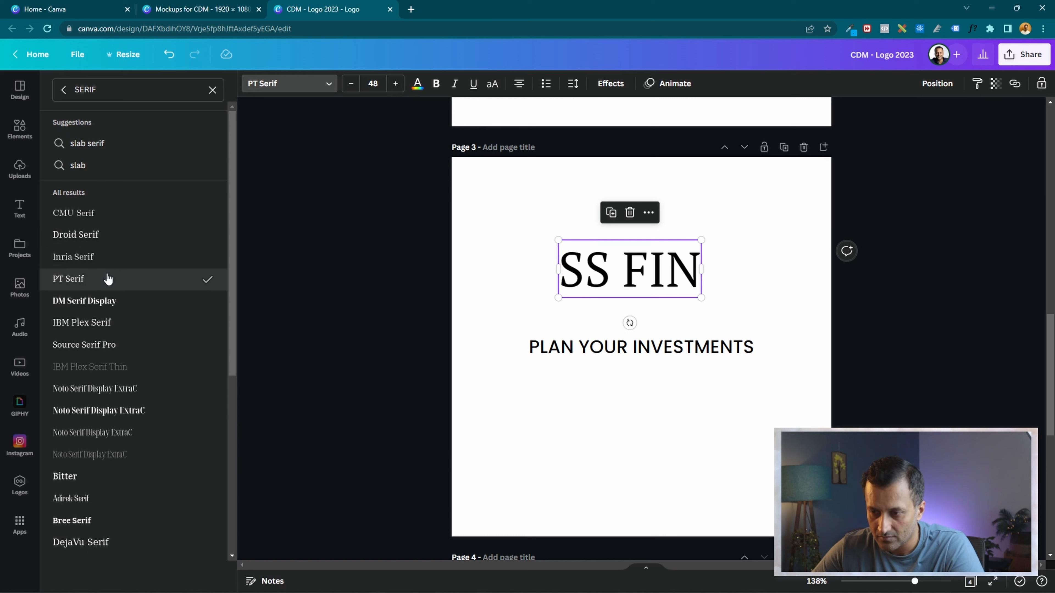
pyautogui.click(102, 308)
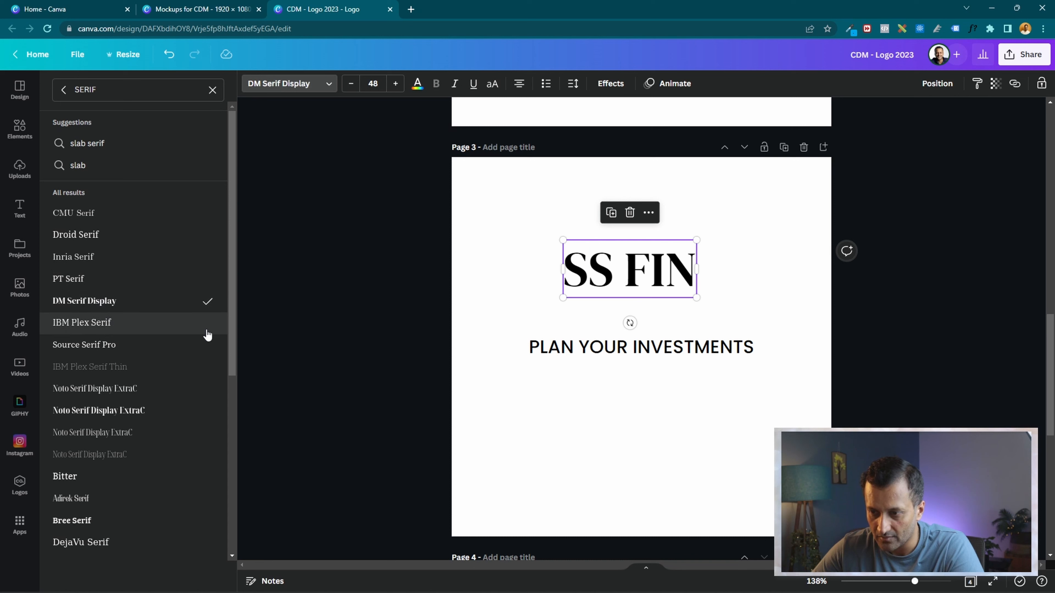
pyautogui.press('Escape')
pyautogui.click(766, 291)
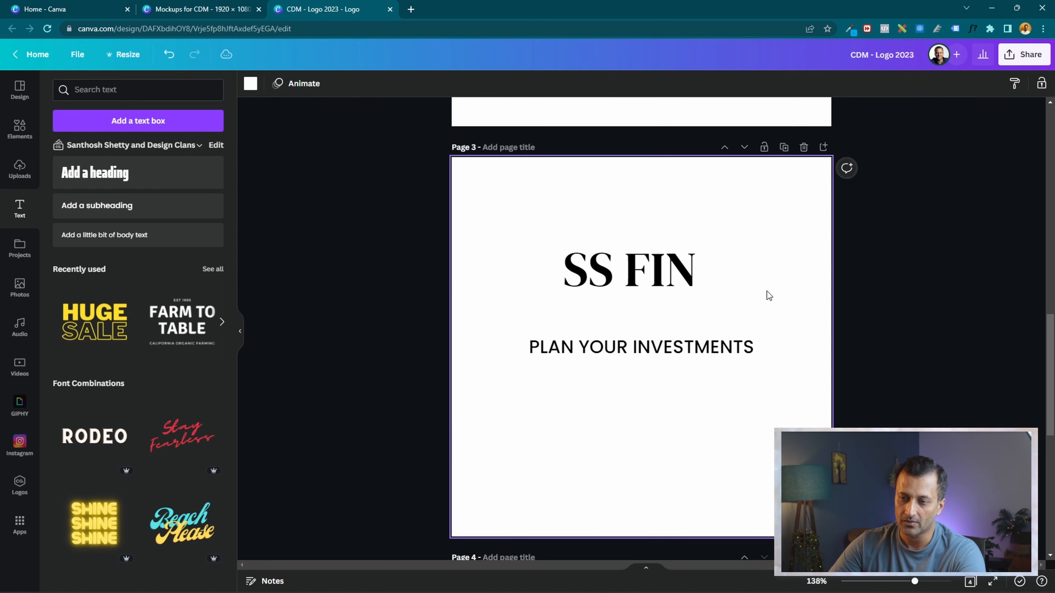
# Shrink the SS FIN heading and centre it horizontally near the top of page 3
pyautogui.click(673, 281)
pyautogui.moveTo(673, 280); pyautogui.dragTo(683, 237)
# Browse the SAN SERIF font results for the PLAN YOUR INVESTMENTS tagline on page 3
pyautogui.click(663, 342)
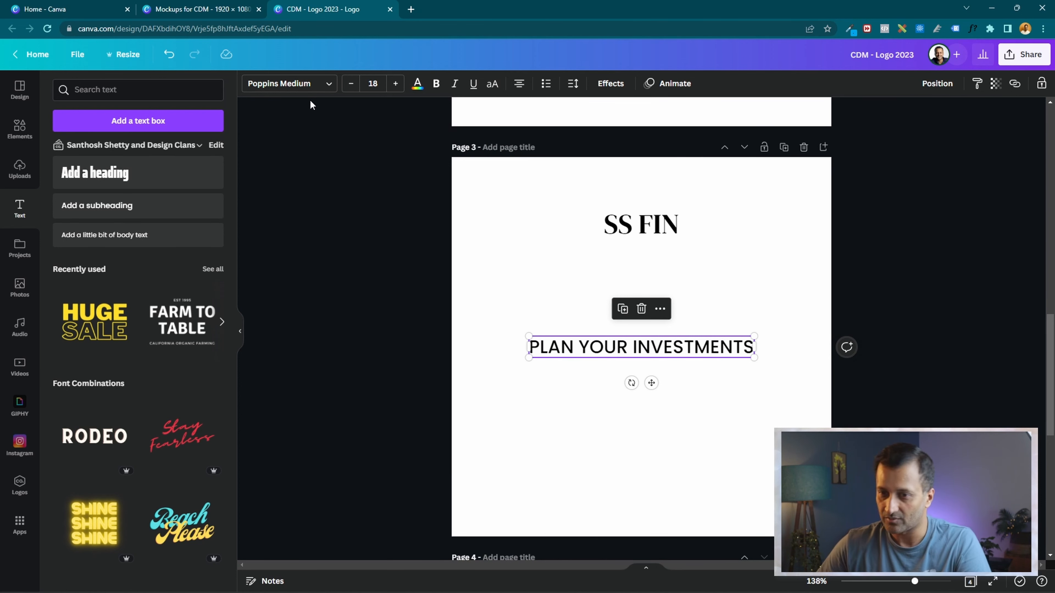
pyautogui.click(309, 85)
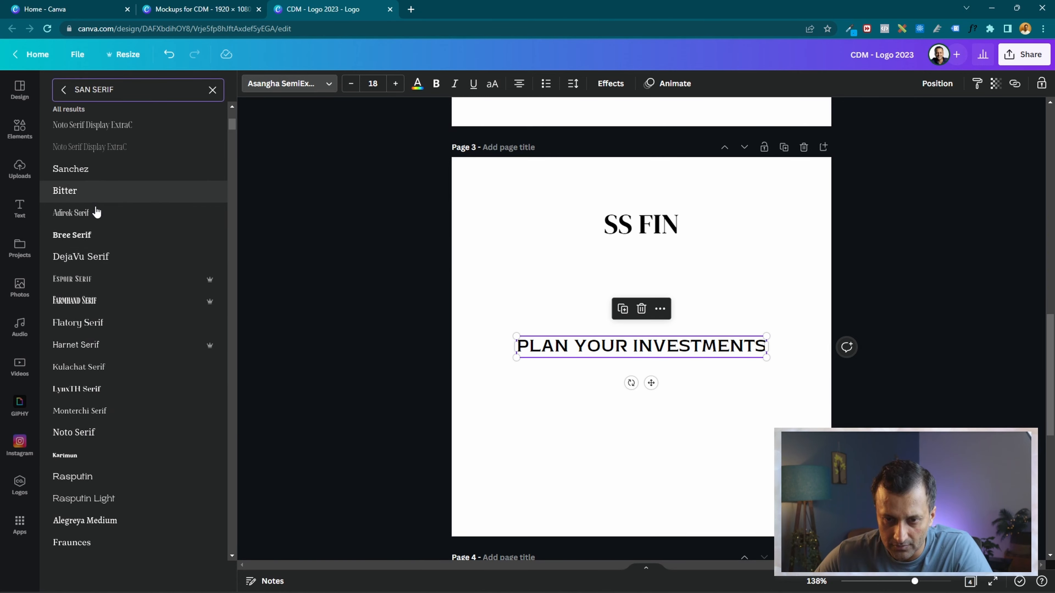
pyautogui.scroll(5, 137, 262)
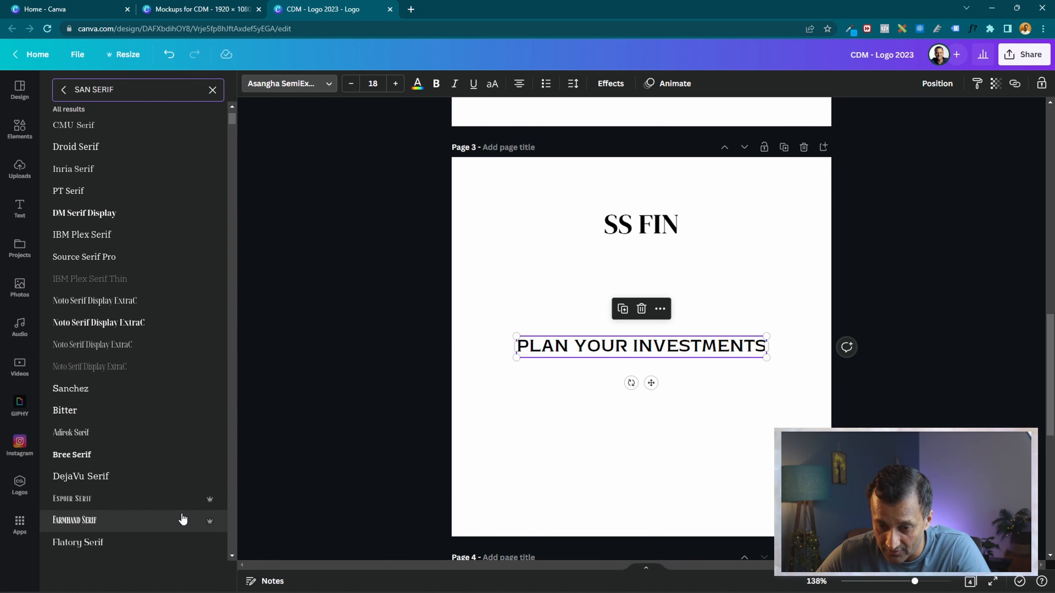
pyautogui.scroll(-4, 132, 424)
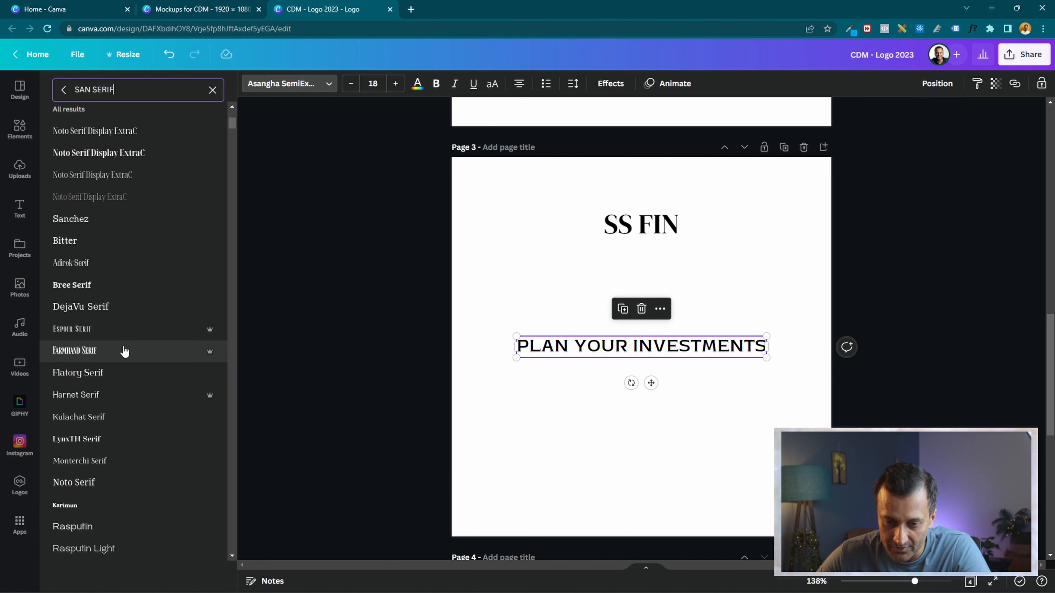
pyautogui.scroll(-8, 125, 351)
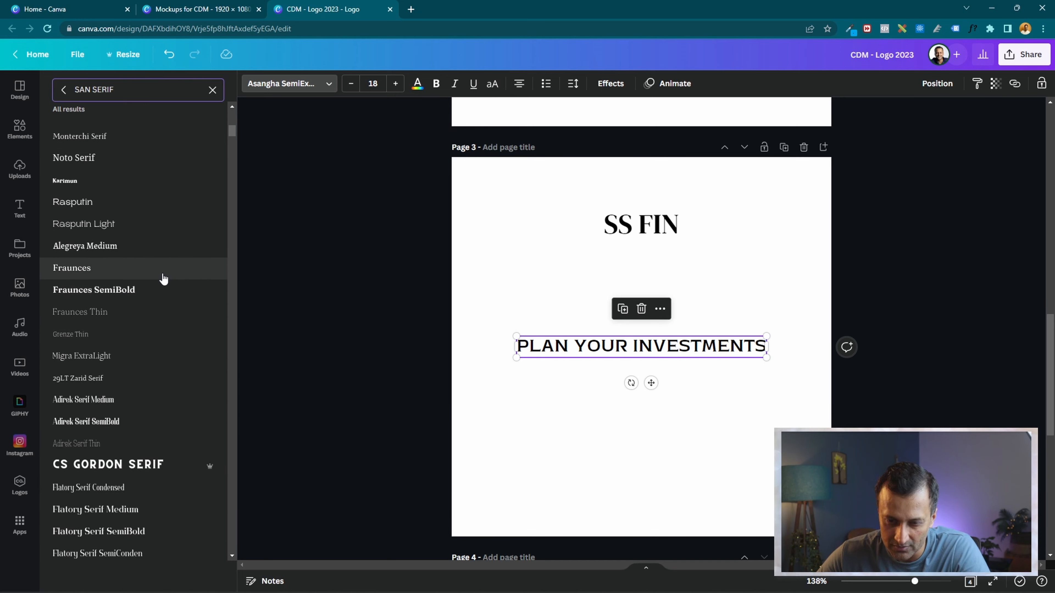
pyautogui.scroll(-7, 163, 278)
pyautogui.scroll(-1, 180, 274)
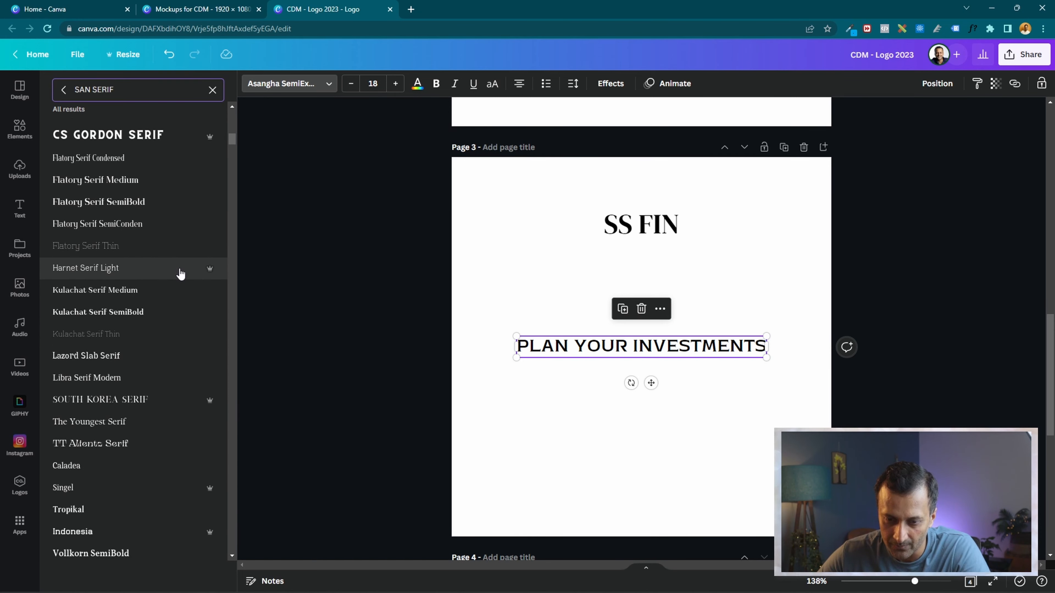
pyautogui.scroll(-5, 181, 276)
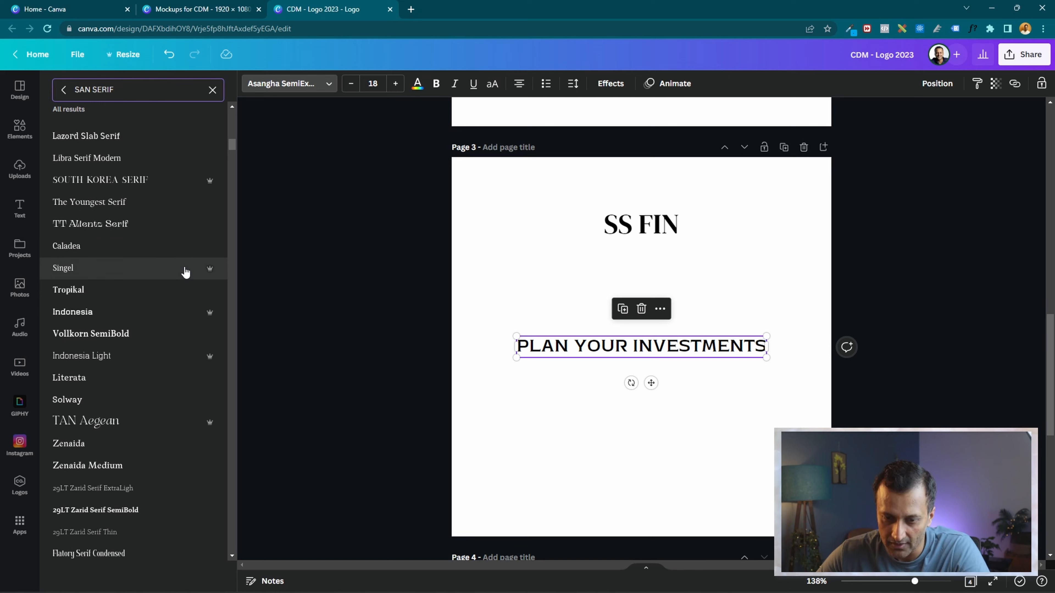
pyautogui.scroll(-5, 185, 273)
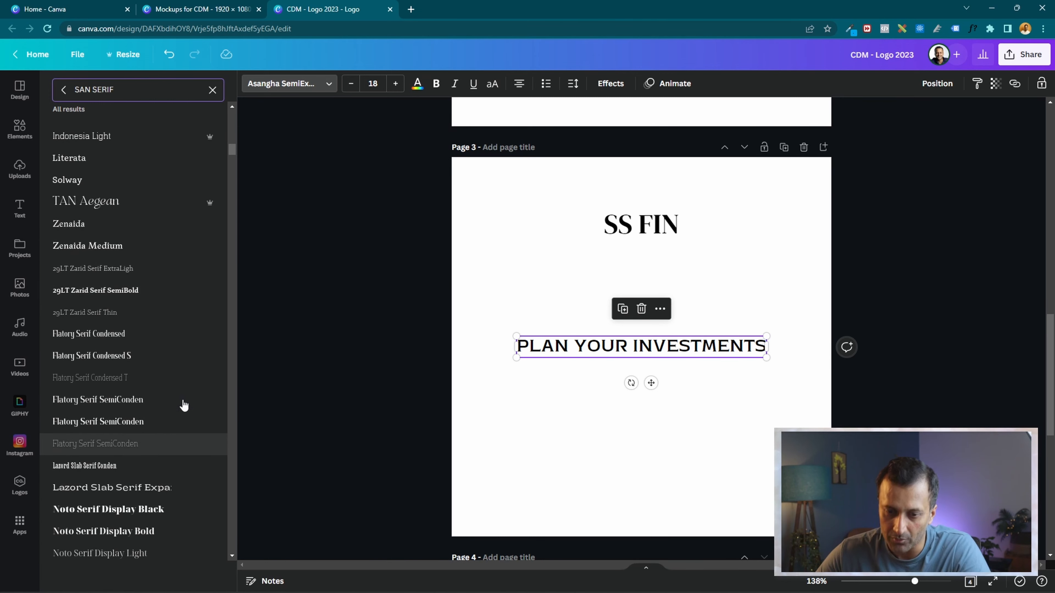
pyautogui.scroll(-5, 160, 382)
# Search the fonts for OPEN SANS and try Odibee Sans on the PLAN YOUR INVESTMENTS tagline
pyautogui.hotkey('ctrl', 'a')
pyautogui.write('OPEN SANS')
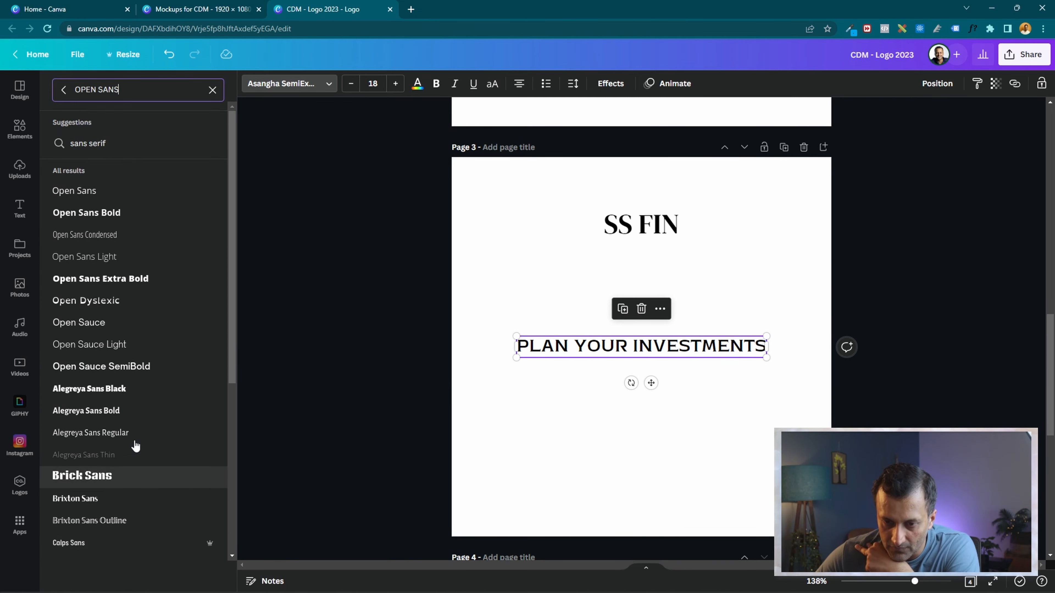
pyautogui.scroll(-9, 175, 185)
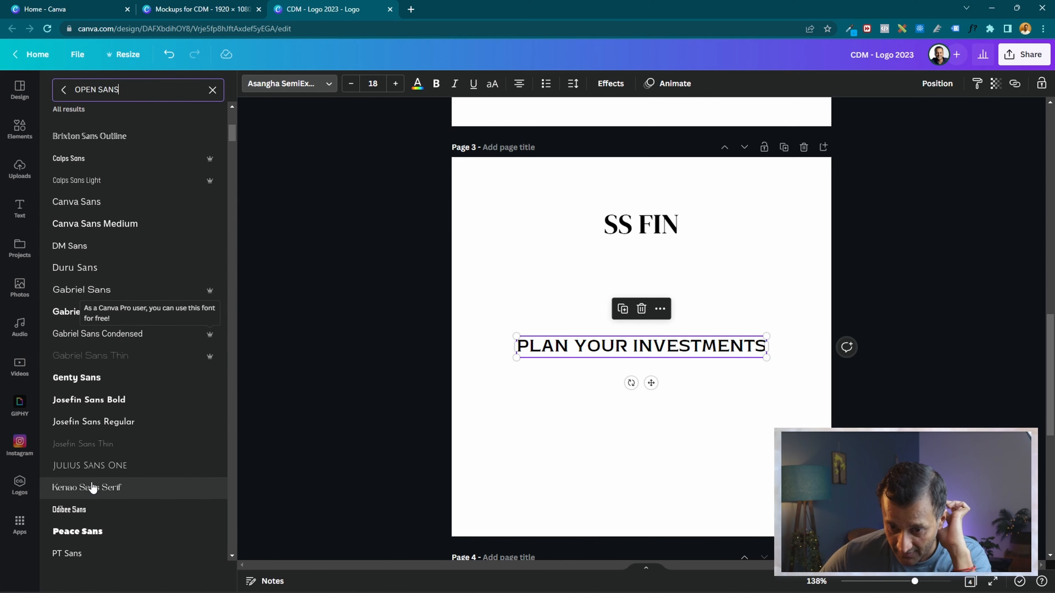
pyautogui.scroll(-5, 141, 401)
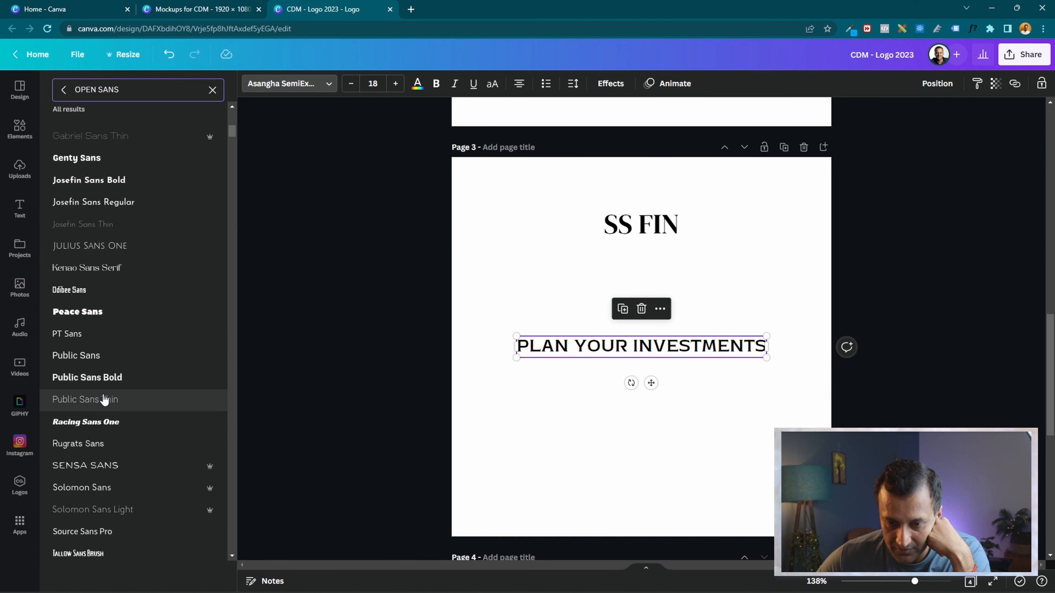
pyautogui.click(104, 293)
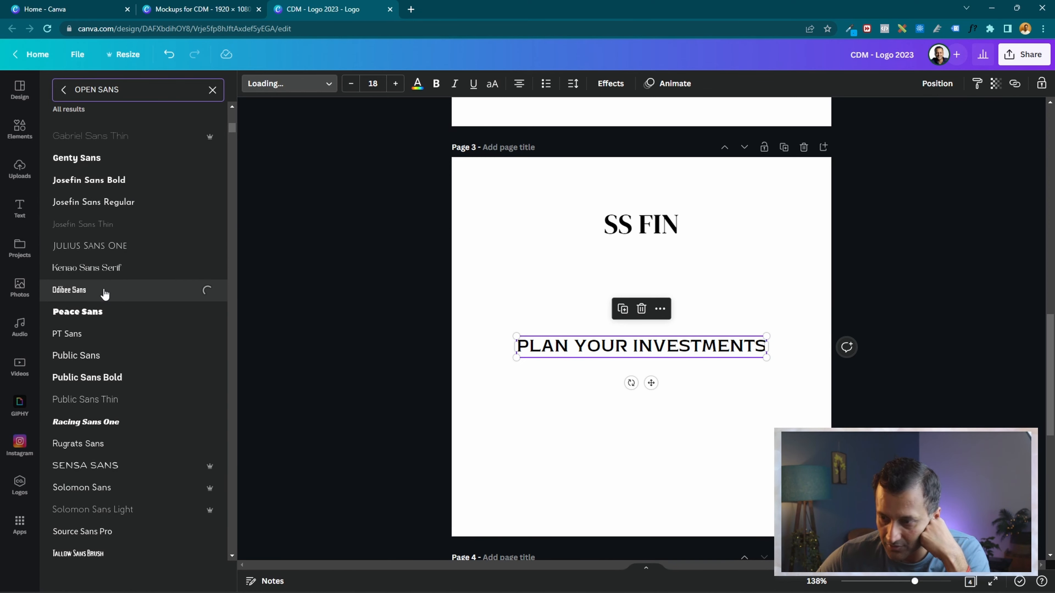
pyautogui.scroll(-5, 104, 299)
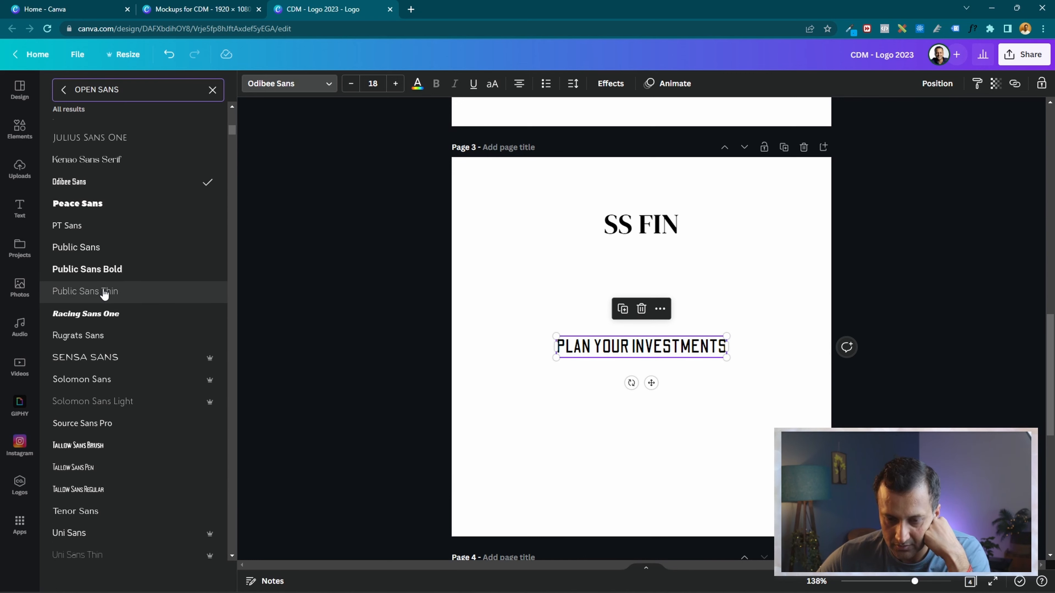
# Set the PLAN YOUR INVESTMENTS tagline's font to Merriweather Sans Light
pyautogui.scroll(10, 108, 346)
pyautogui.click(141, 454)
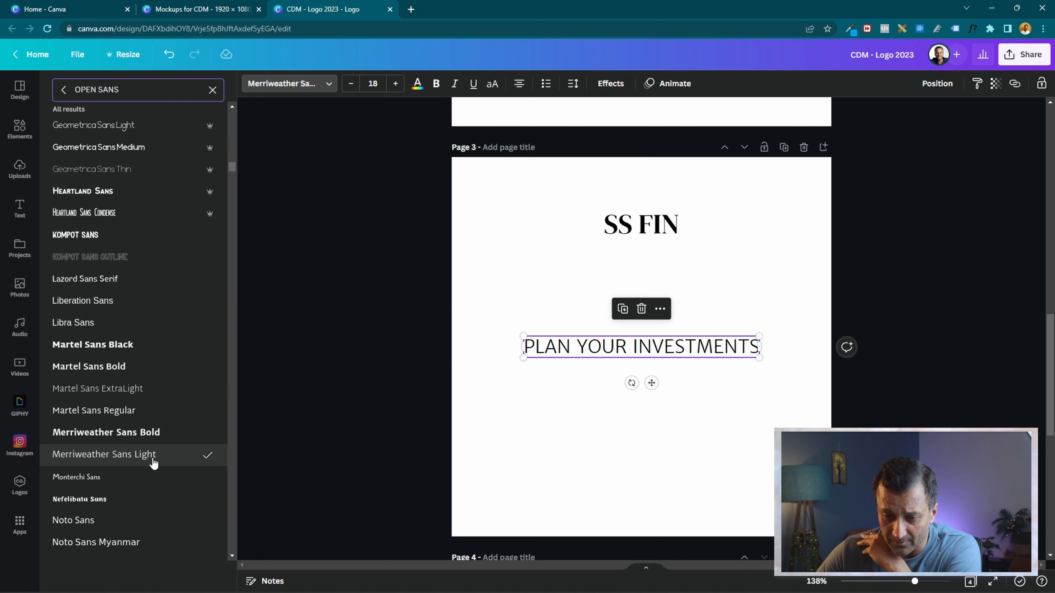
pyautogui.click(703, 389)
pyautogui.click(716, 370)
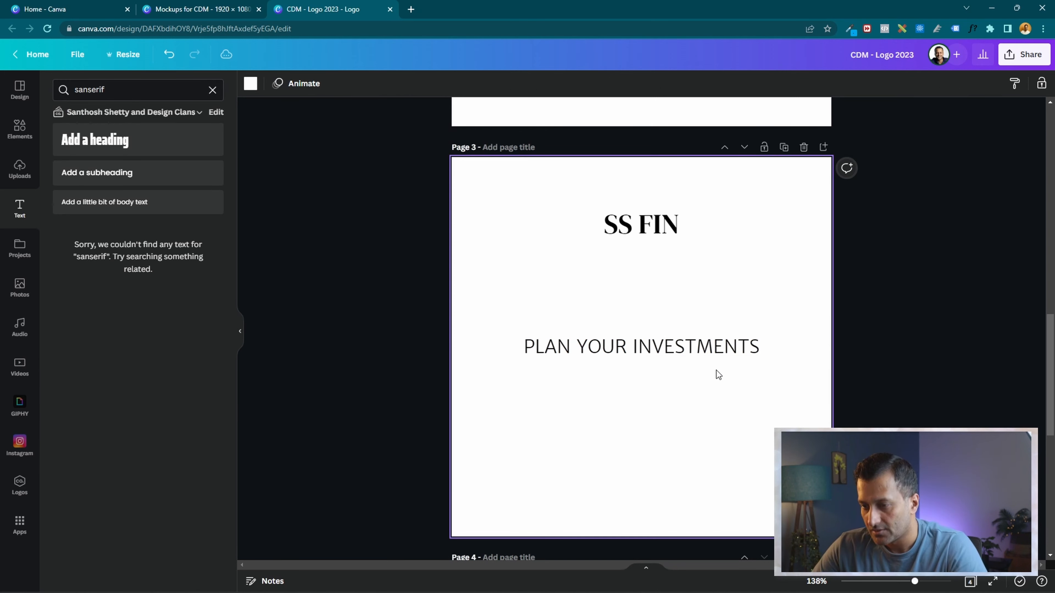
# Move the tagline directly beneath the SS FIN heading and shrink it to suit the heading's width
pyautogui.moveTo(681, 357); pyautogui.dragTo(682, 262)
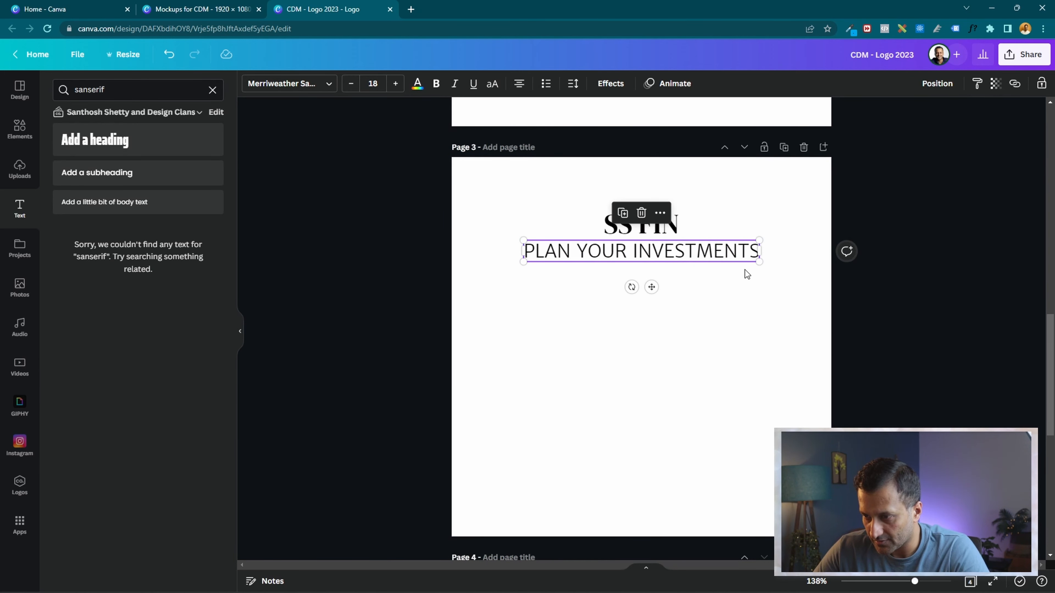
pyautogui.moveTo(758, 261); pyautogui.dragTo(645, 247)
pyautogui.click(646, 261)
# Enlarge the heading and tagline together around the middle of page 3, and tighten the gap between them
pyautogui.click(704, 213)
pyautogui.moveTo(705, 213); pyautogui.dragTo(704, 402)
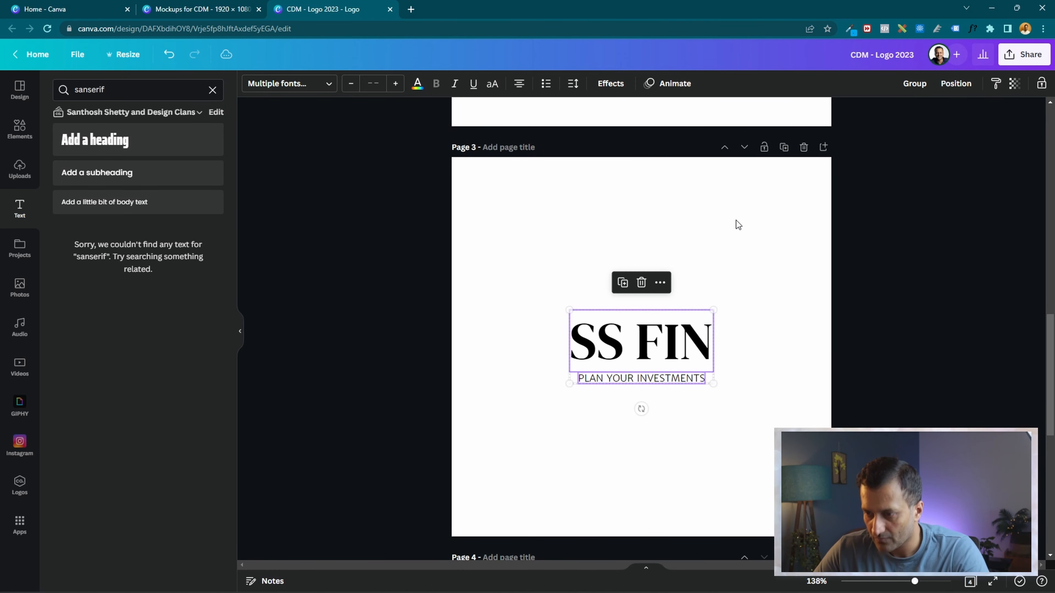
pyautogui.click(736, 220)
pyautogui.click(672, 381)
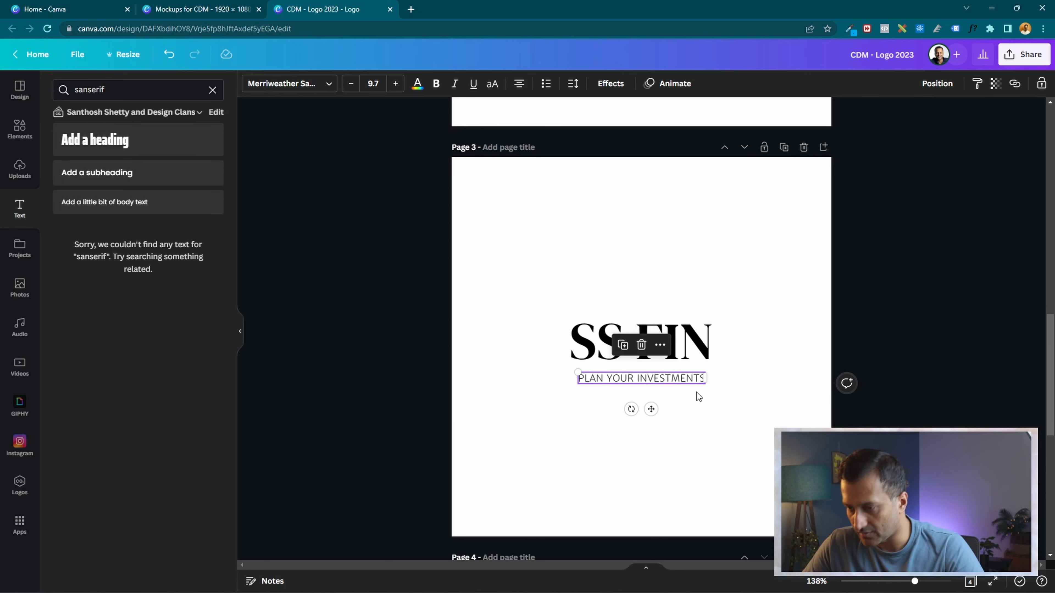
pyautogui.moveTo(645, 380); pyautogui.dragTo(644, 376)
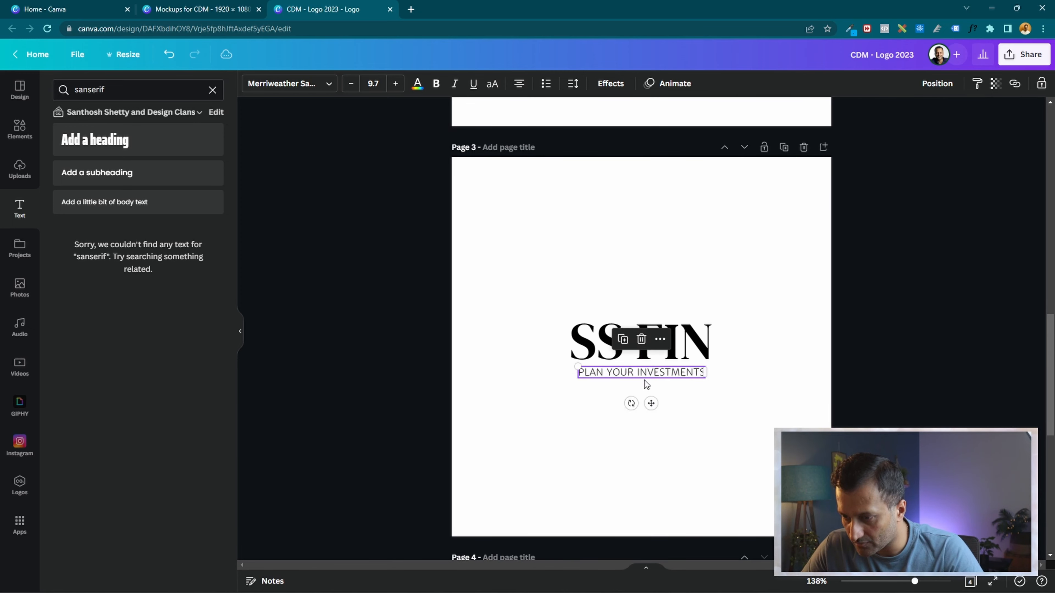
pyautogui.click(686, 283)
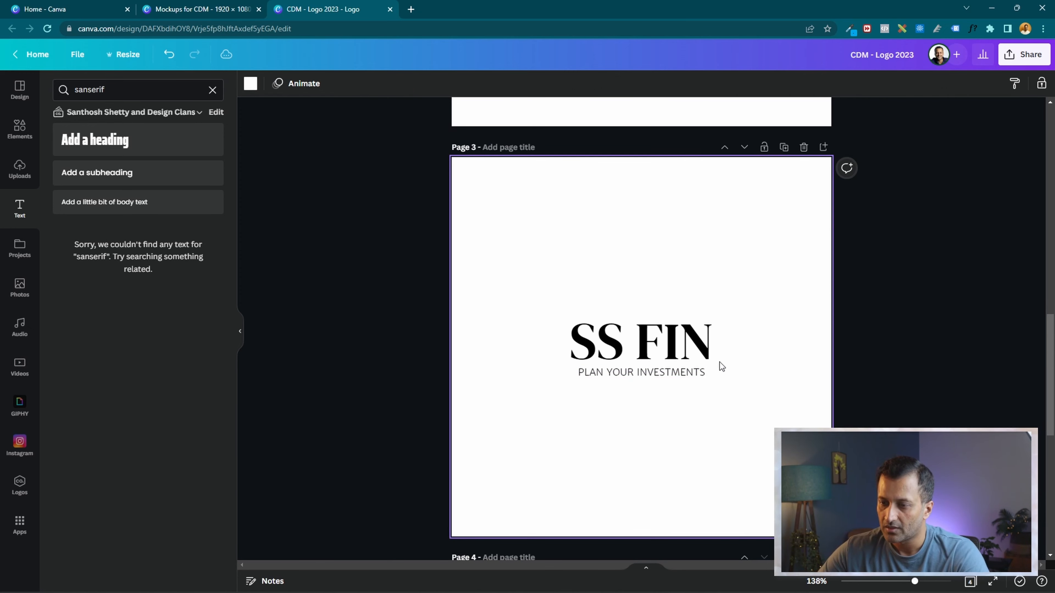
# Set the PLAN YOUR INVESTMENTS tagline's letter spacing to 520
pyautogui.click(676, 372)
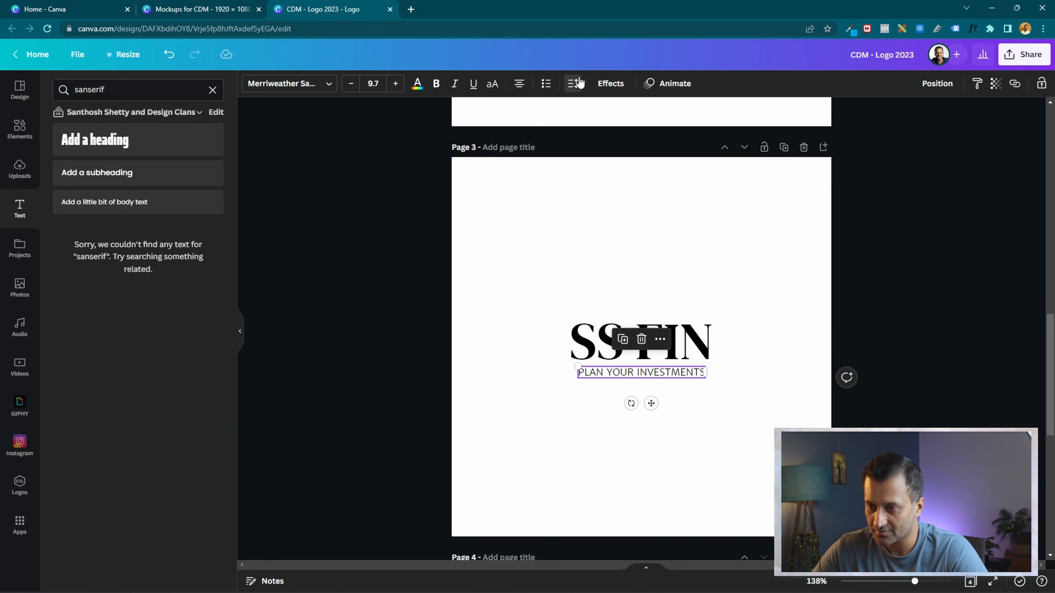
pyautogui.click(573, 83)
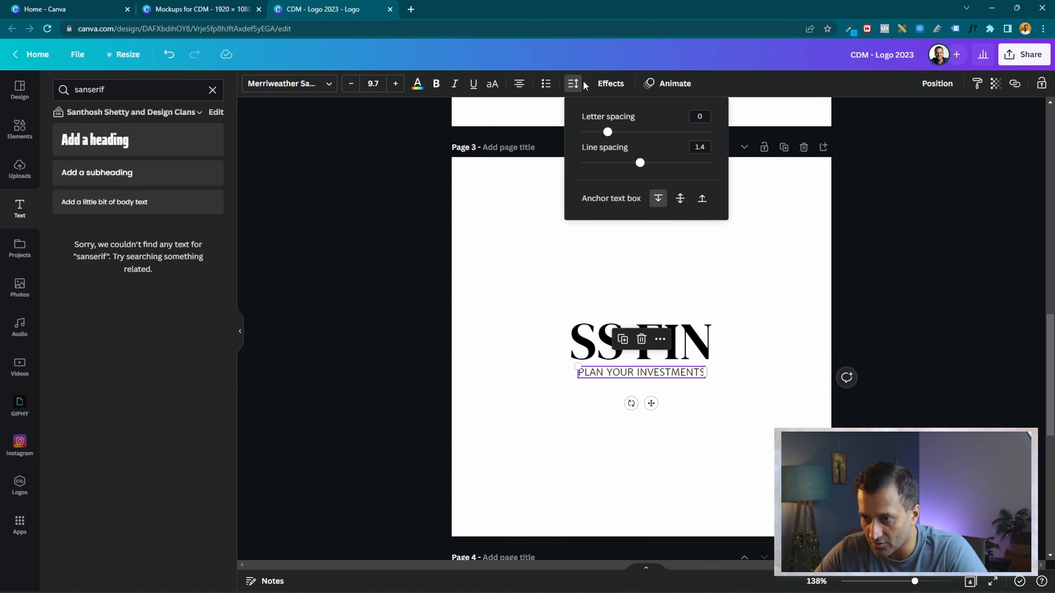
pyautogui.moveTo(611, 137); pyautogui.dragTo(676, 141)
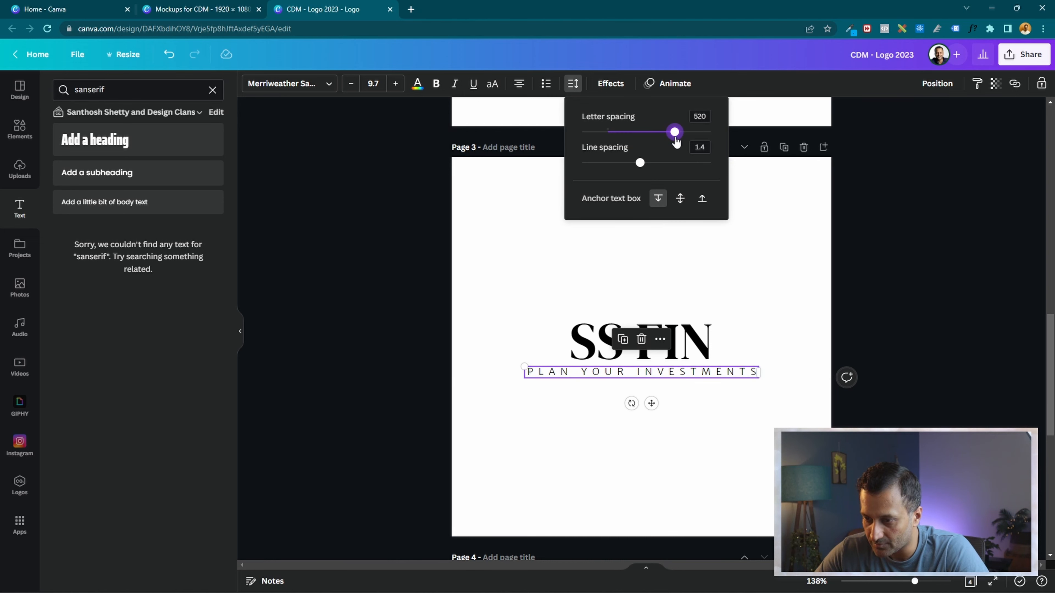
pyautogui.click(629, 470)
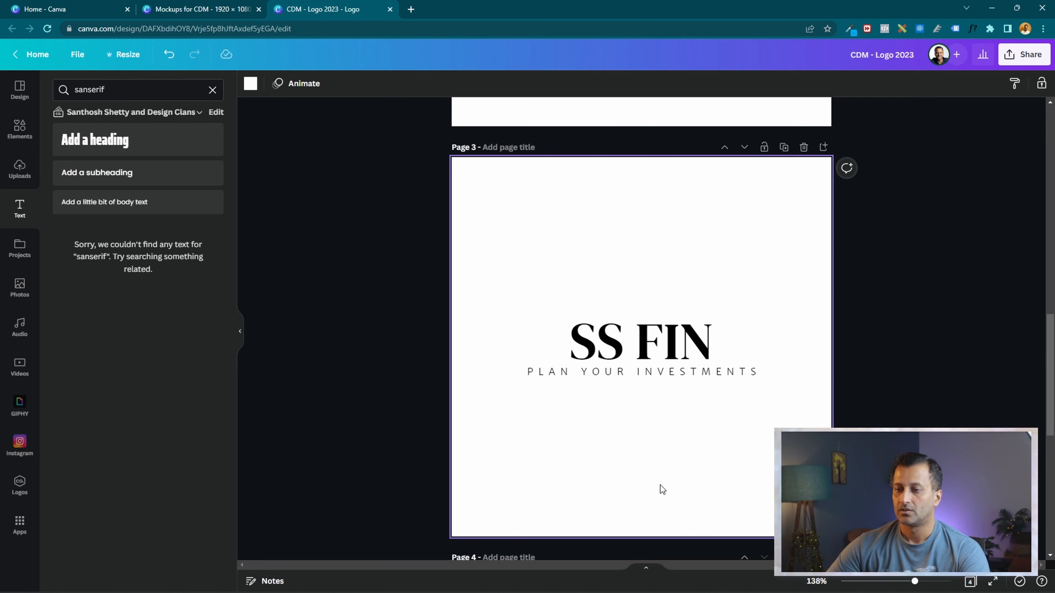
# Duplicate the SS FIN heading and tagline, and place a reduced copy in the upper-left area of page 3
pyautogui.hotkey('ctrl', 'a')
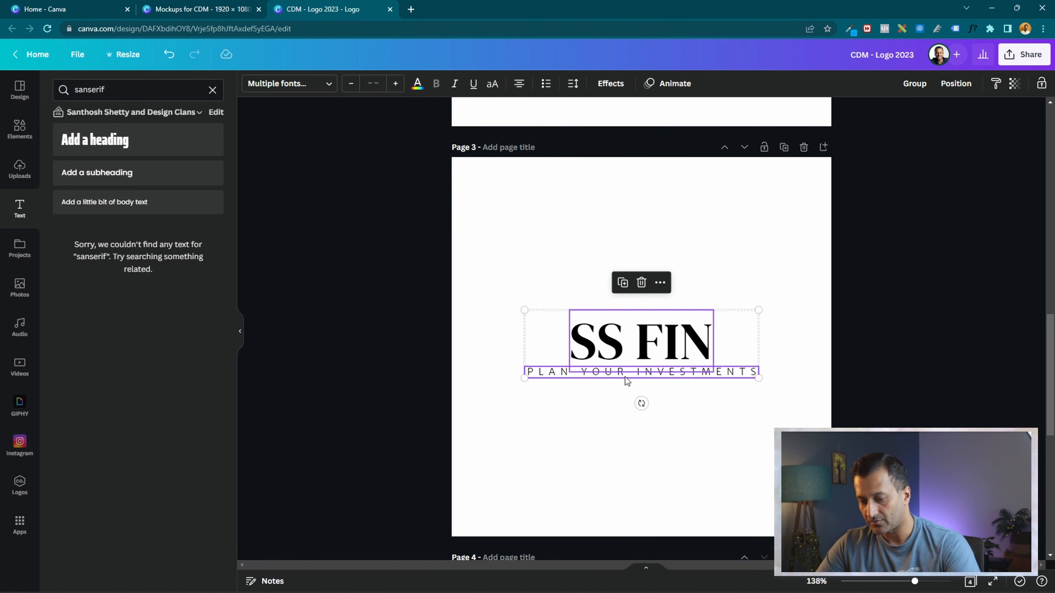
pyautogui.hotkey('ctrl', 'd')
pyautogui.moveTo(669, 346); pyautogui.dragTo(621, 215)
pyautogui.moveTo(723, 263); pyautogui.dragTo(619, 232)
pyautogui.click(685, 264)
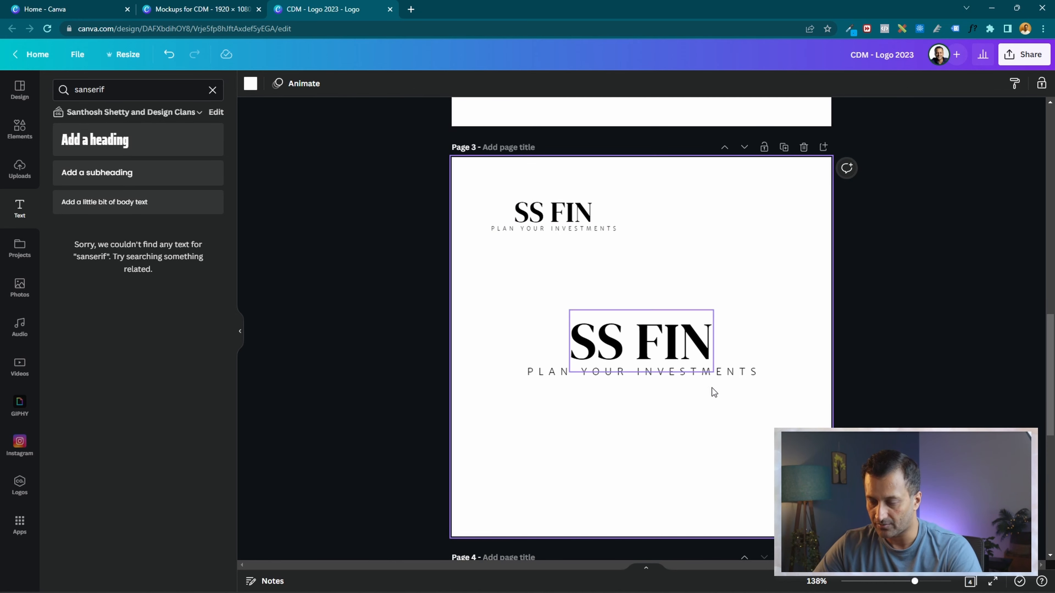
# Shrink the tagline of the central logo until it is narrower than its SS FIN heading, and centre it underneath
pyautogui.click(636, 376)
pyautogui.click(689, 337)
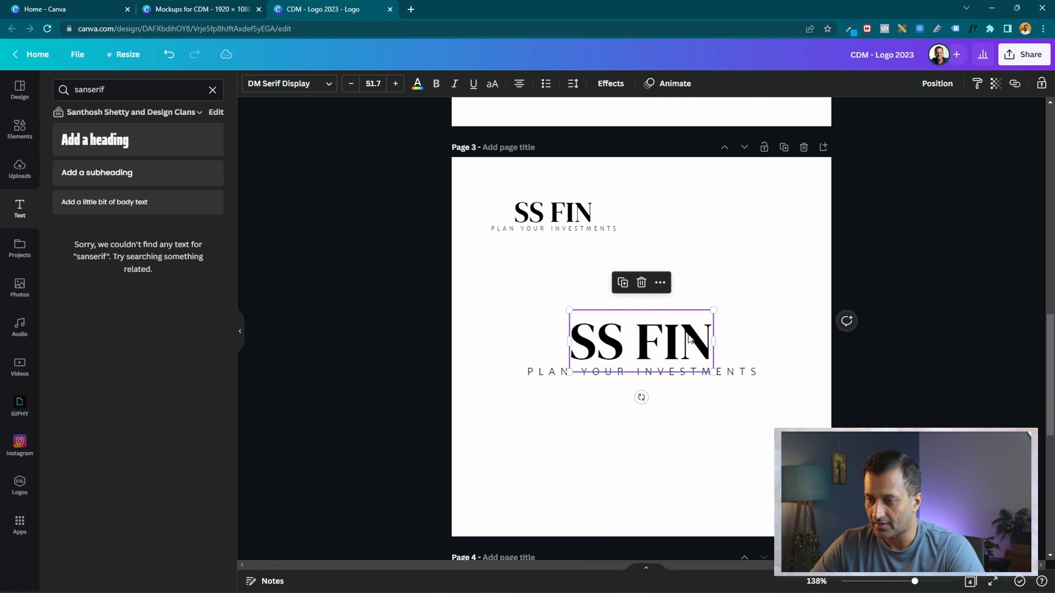
pyautogui.click(729, 371)
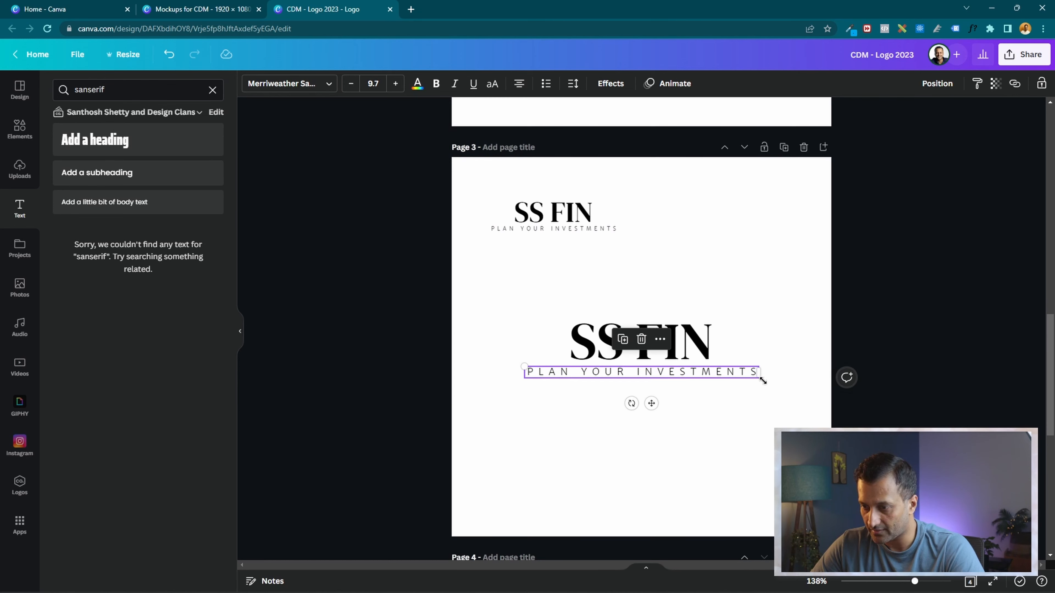
pyautogui.moveTo(757, 380); pyautogui.dragTo(652, 396)
pyautogui.click(707, 439)
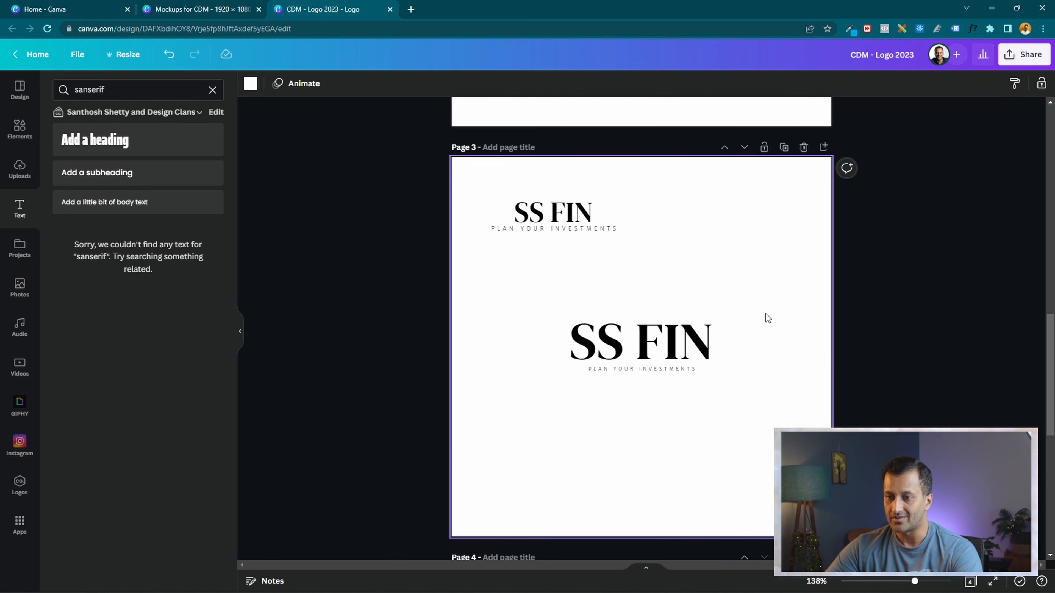
# Move the central SS FIN logo below the upper copy and scale it down to the same overall width
pyautogui.moveTo(765, 296); pyautogui.dragTo(568, 433)
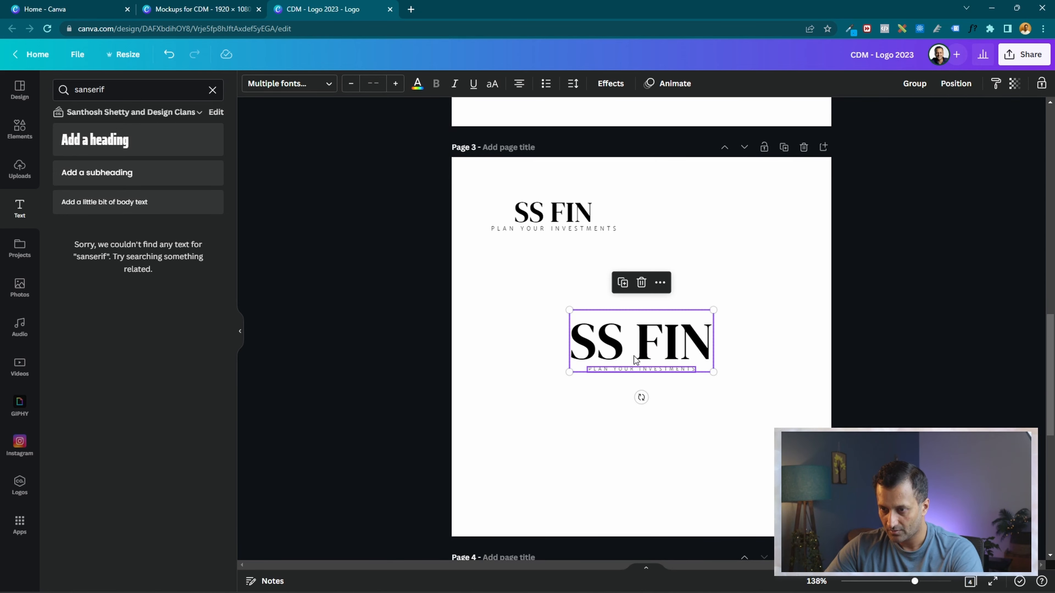
pyautogui.moveTo(634, 360); pyautogui.dragTo(553, 299)
pyautogui.moveTo(630, 321); pyautogui.dragTo(617, 311)
pyautogui.click(701, 378)
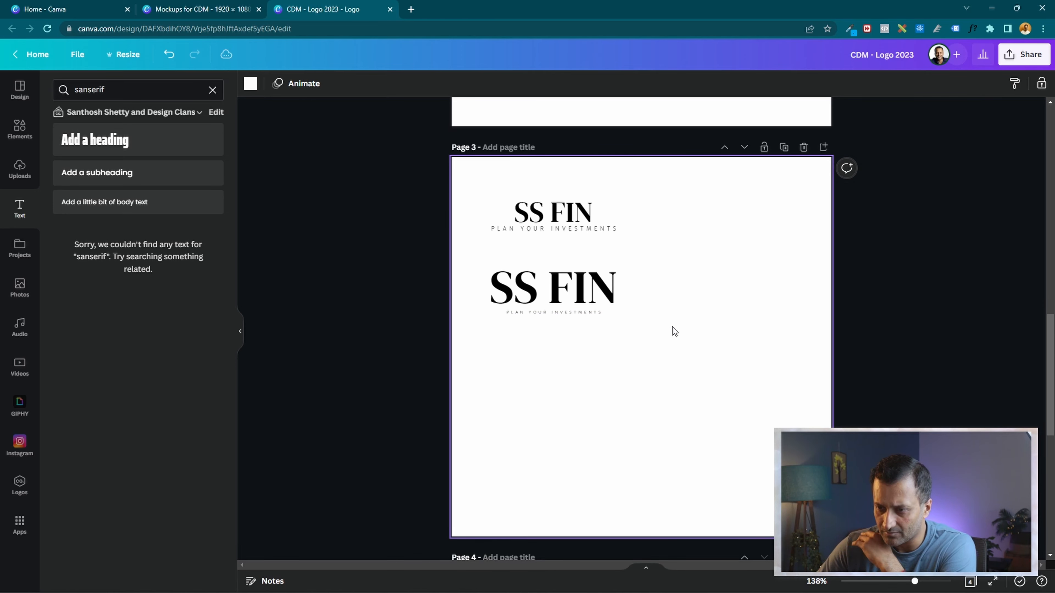
# Compare the proportions of the two SS FIN logo variations by selecting each one in turn
pyautogui.moveTo(649, 277); pyautogui.dragTo(542, 352)
pyautogui.click(660, 366)
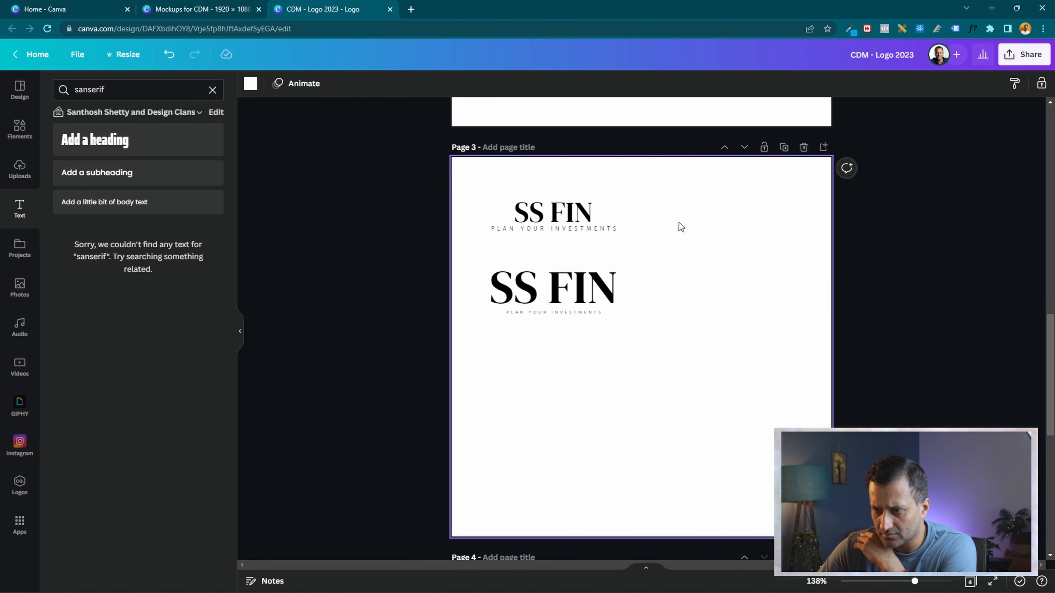
pyautogui.moveTo(677, 183); pyautogui.dragTo(512, 345)
pyautogui.click(719, 369)
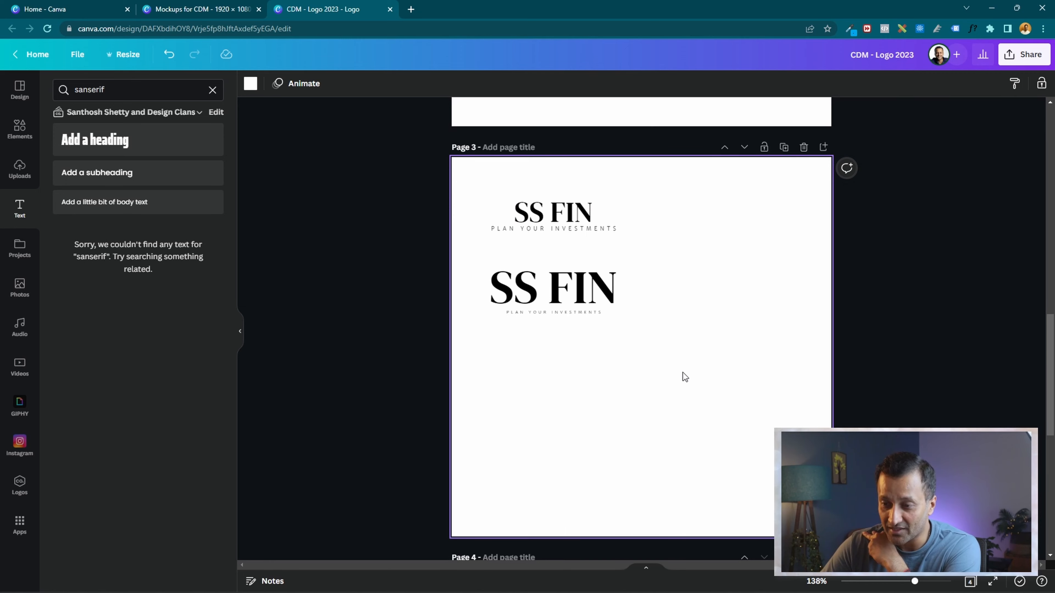
pyautogui.moveTo(659, 164); pyautogui.dragTo(423, 247)
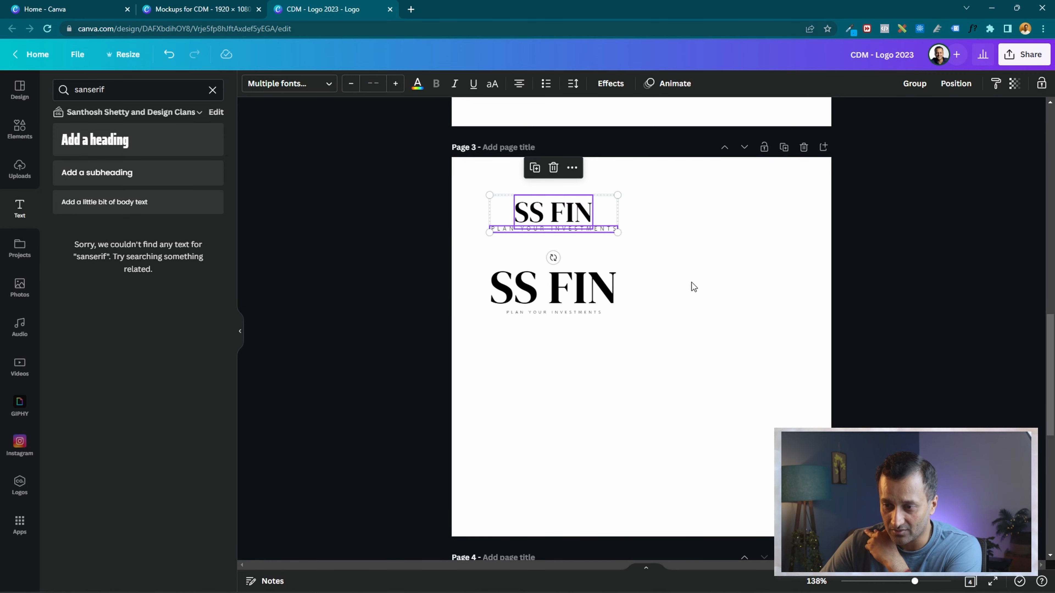
pyautogui.moveTo(693, 287); pyautogui.dragTo(409, 419)
pyautogui.click(655, 321)
pyautogui.moveTo(653, 260); pyautogui.dragTo(480, 328)
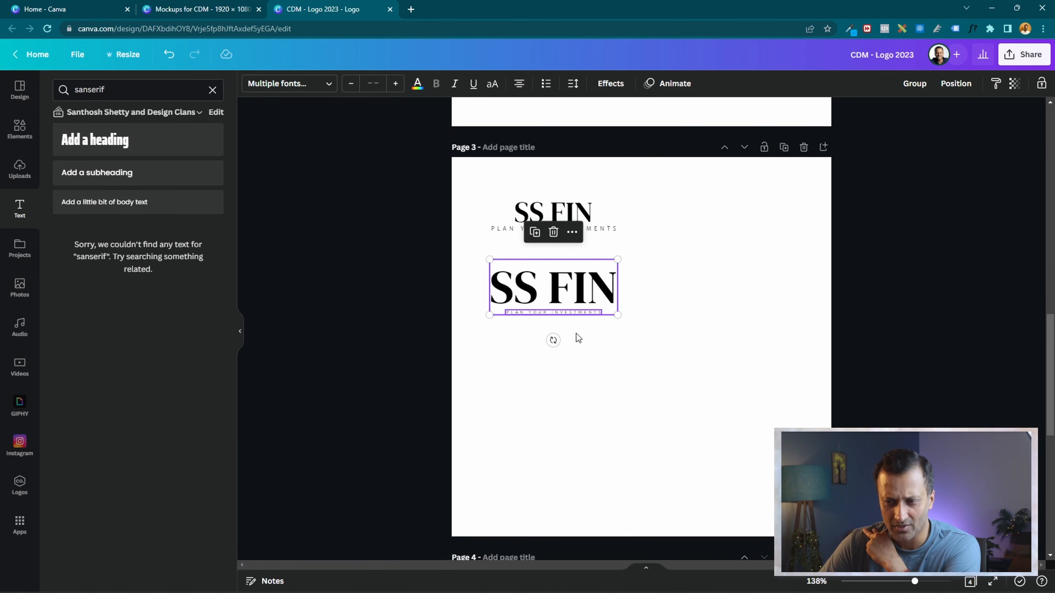
# Delete the upper SS FIN logo variation, the one with the smaller heading and wider tagline, from page 3
pyautogui.click(582, 343)
pyautogui.moveTo(633, 276); pyautogui.dragTo(448, 389)
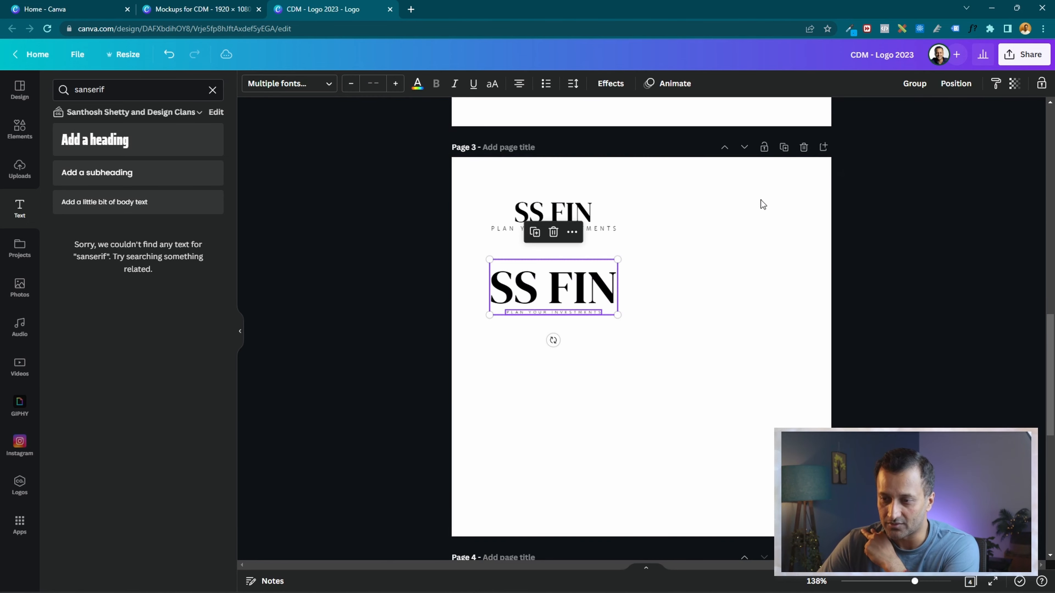
pyautogui.click(760, 201)
pyautogui.moveTo(638, 204); pyautogui.dragTo(509, 244)
pyautogui.press('Delete')
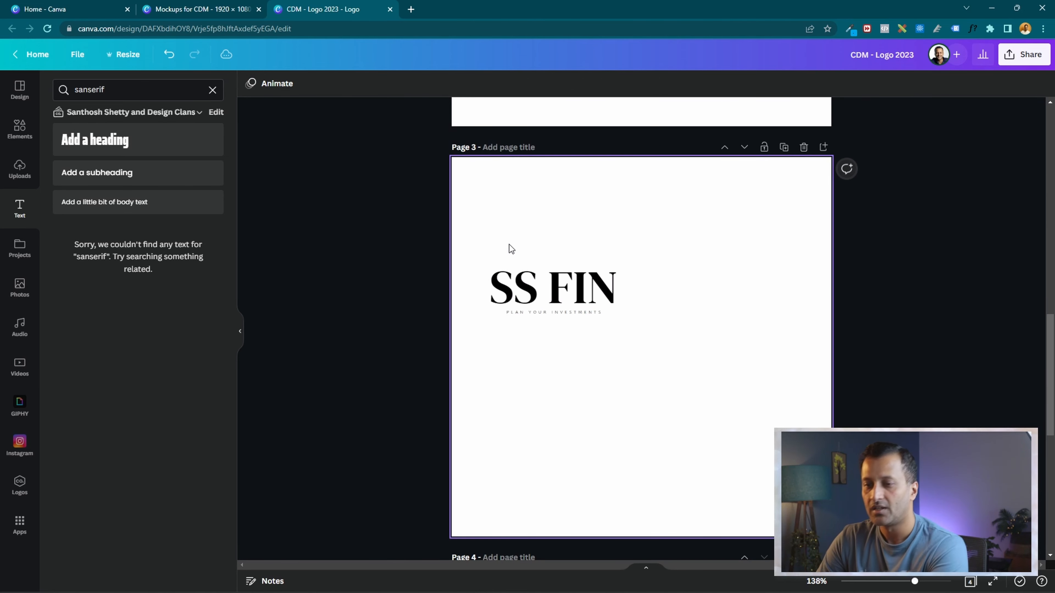
# Move the remaining SS FIN heading and its tagline together to the centre of page 3
pyautogui.moveTo(652, 259); pyautogui.dragTo(545, 339)
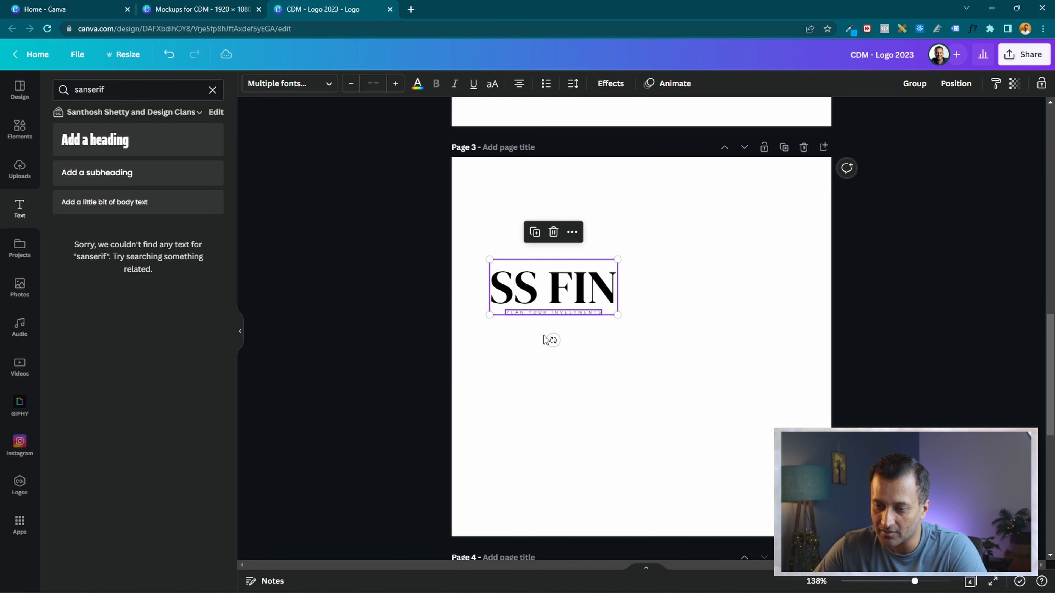
pyautogui.moveTo(605, 287); pyautogui.dragTo(690, 347)
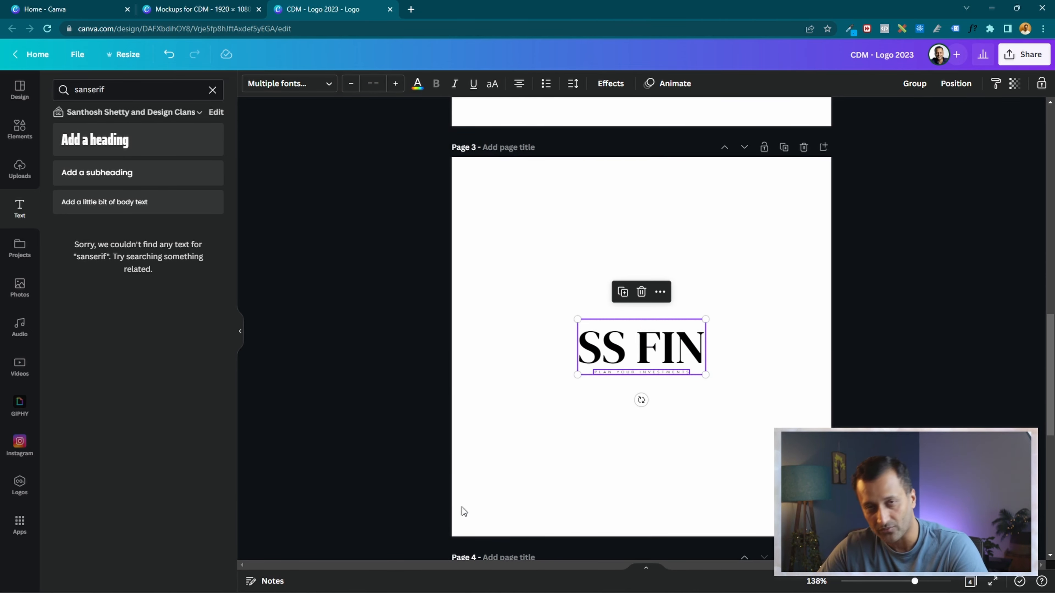
pyautogui.click(690, 455)
pyautogui.moveTo(773, 315); pyautogui.dragTo(573, 432)
pyautogui.click(617, 442)
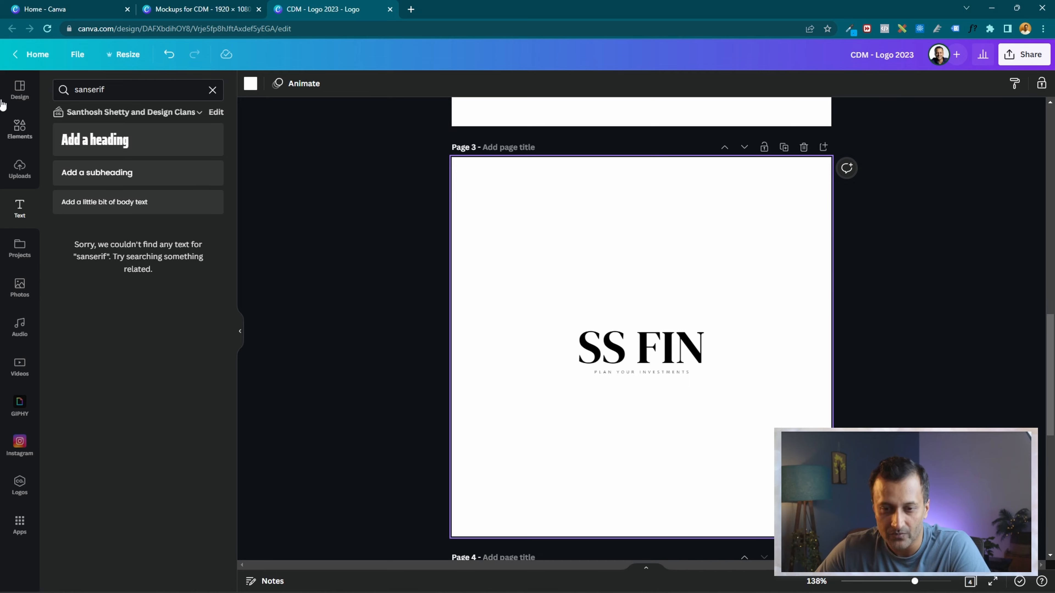
# Search the Canva elements for "money" and look through the graphics for a suitable finance icon
pyautogui.click(33, 132)
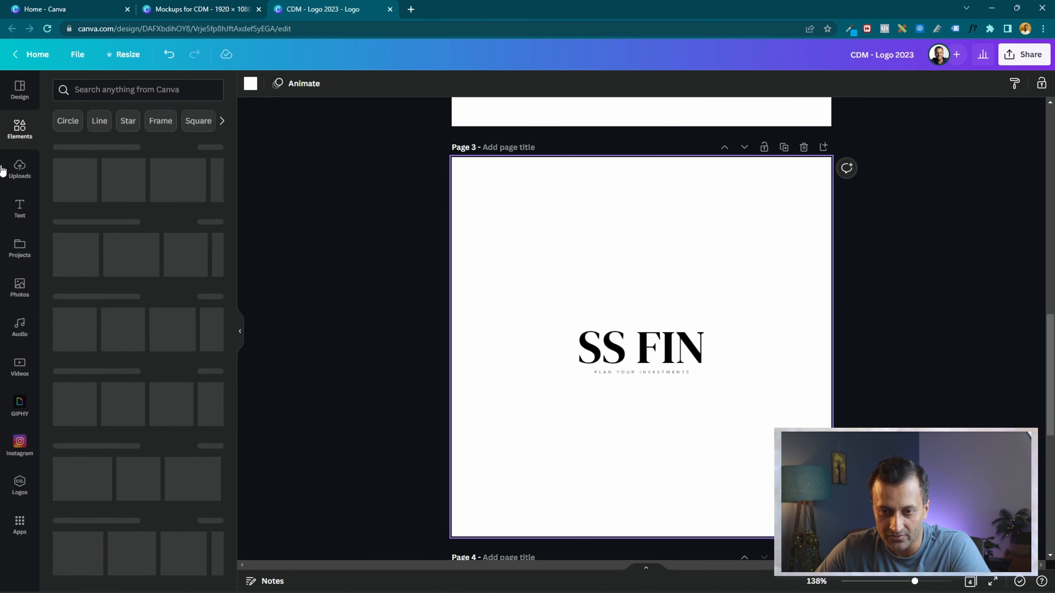
pyautogui.click(123, 90)
pyautogui.press('capslock')
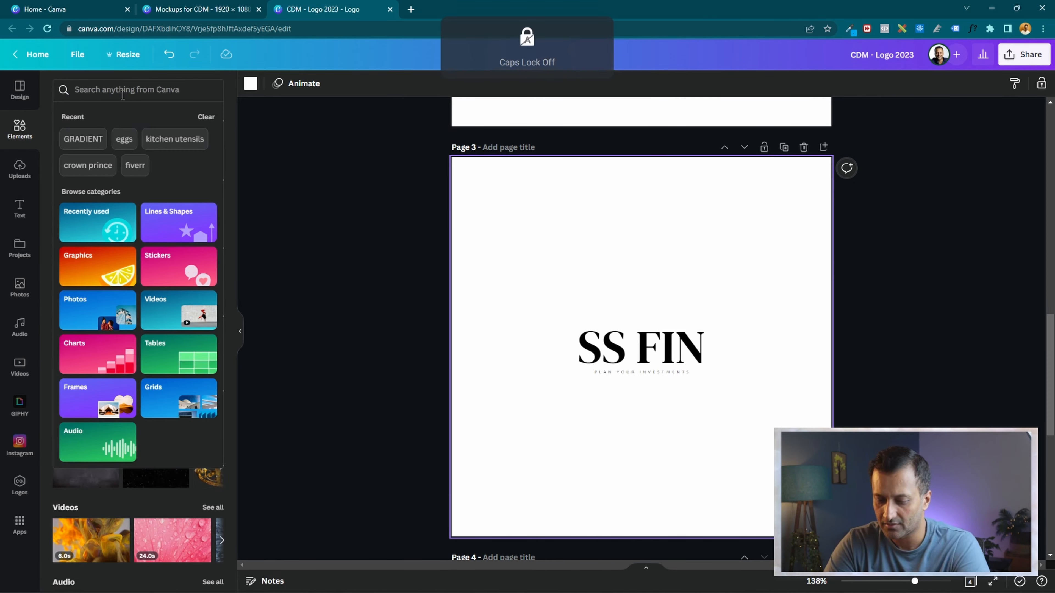
pyautogui.write('money')
pyautogui.press('Return')
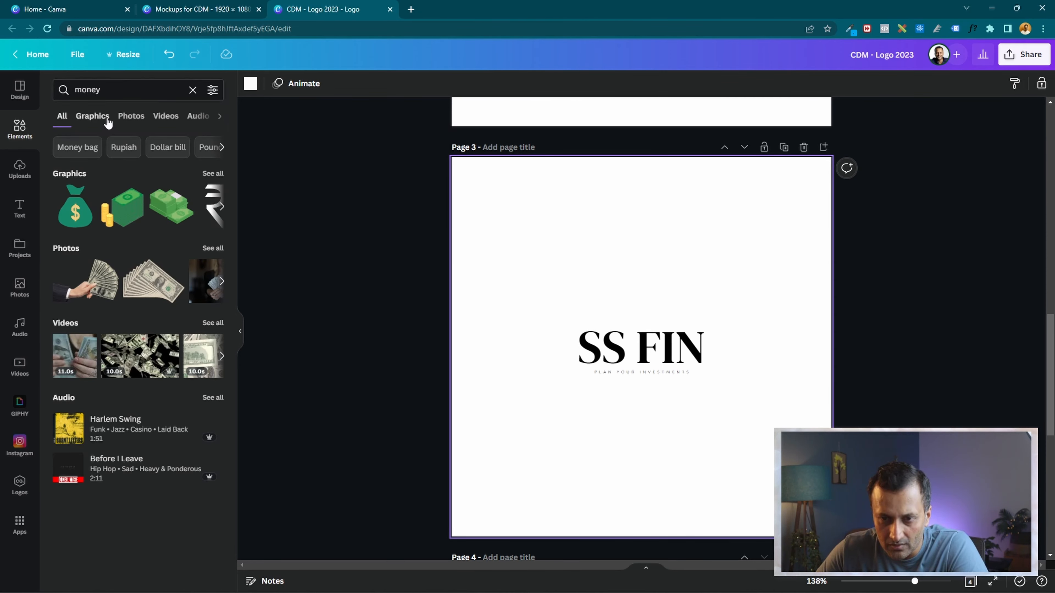
pyautogui.click(92, 117)
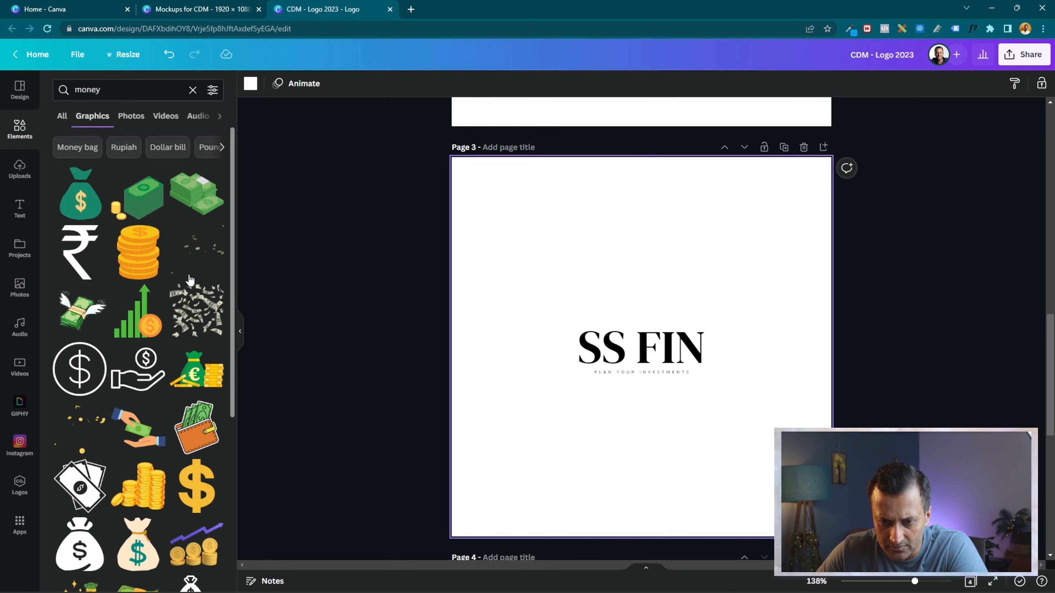
pyautogui.scroll(-8, 146, 298)
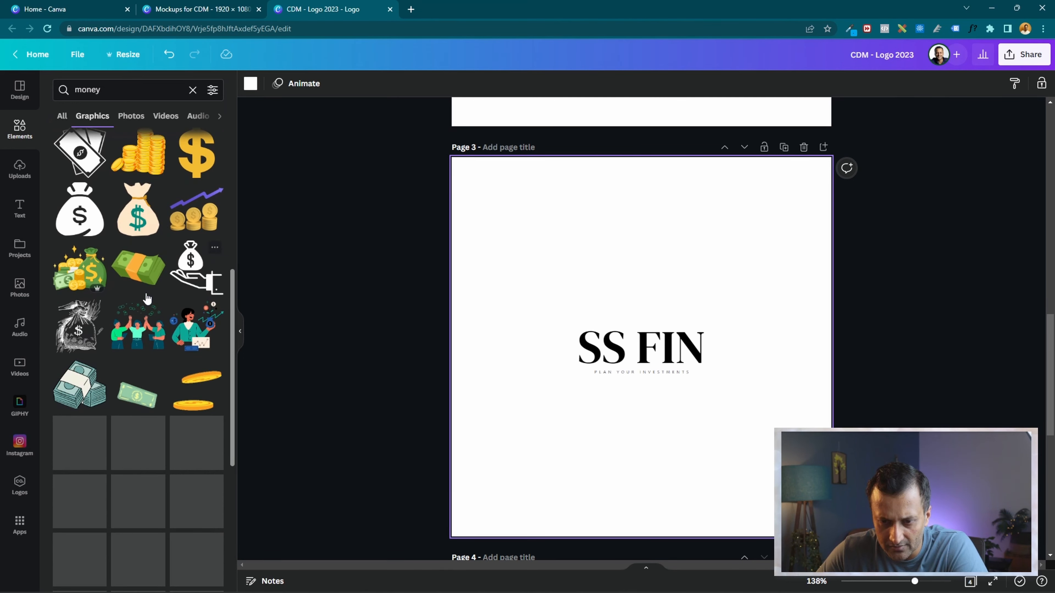
pyautogui.scroll(-5, 146, 299)
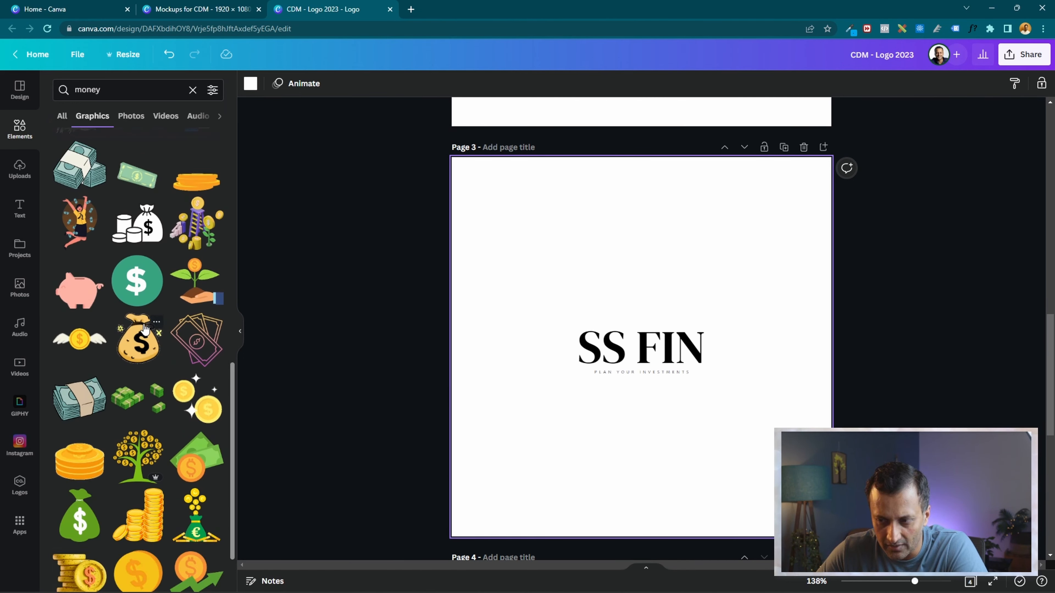
pyautogui.scroll(-3, 182, 293)
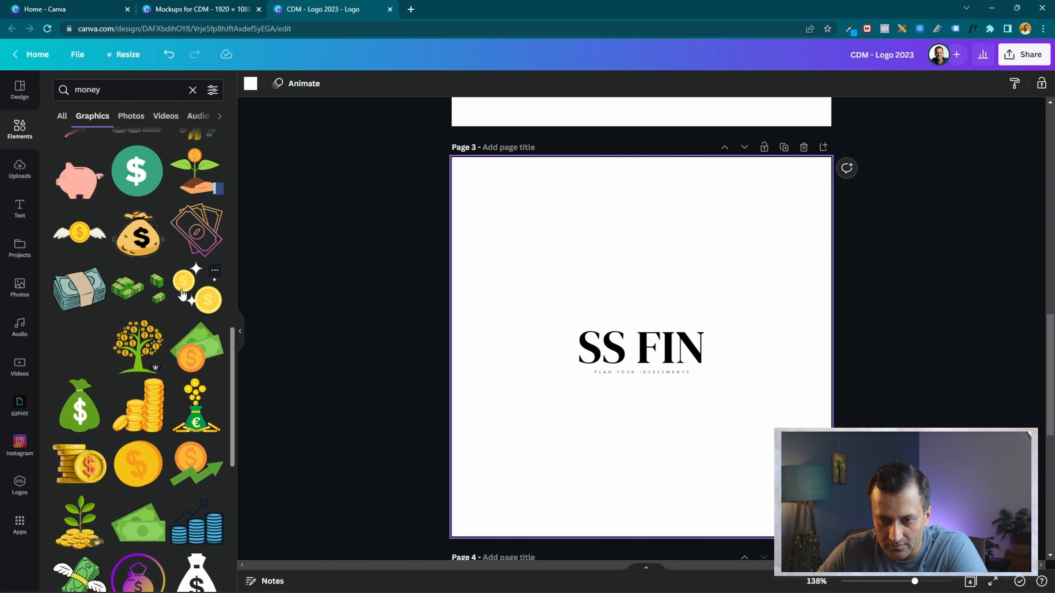
pyautogui.scroll(8, 181, 293)
# Search the graphics for "investment" and look through them for a suitable logo icon
pyautogui.doubleClick(90, 92)
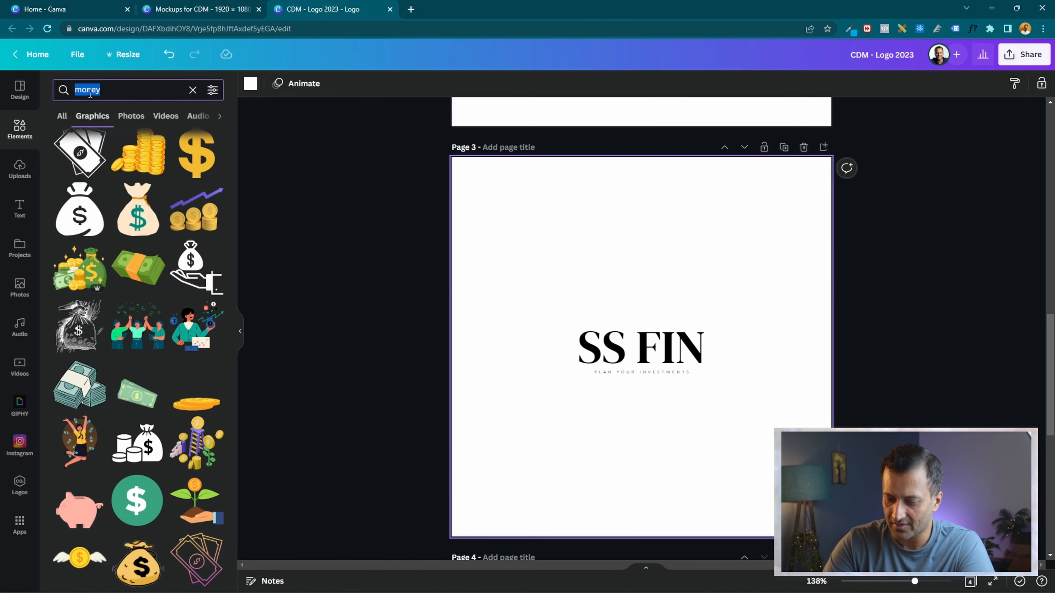
pyautogui.write('investment')
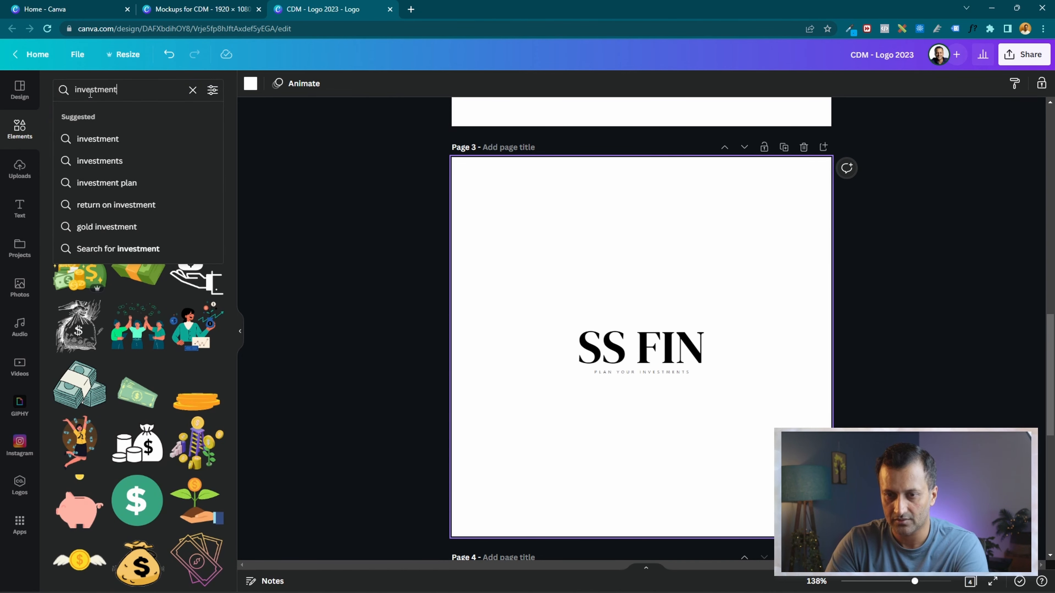
pyautogui.press('Return')
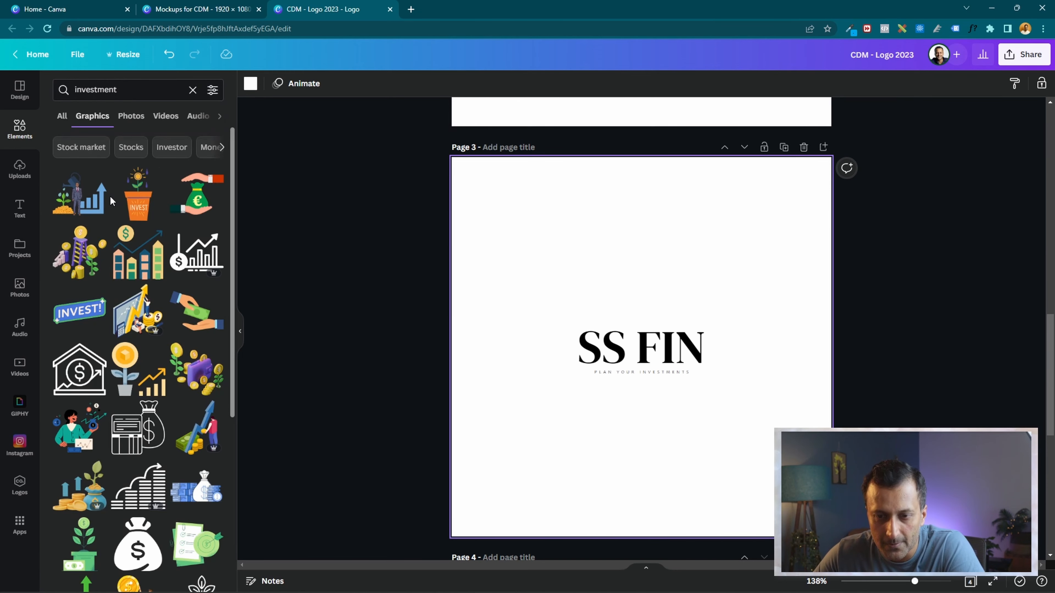
pyautogui.scroll(-7, 168, 413)
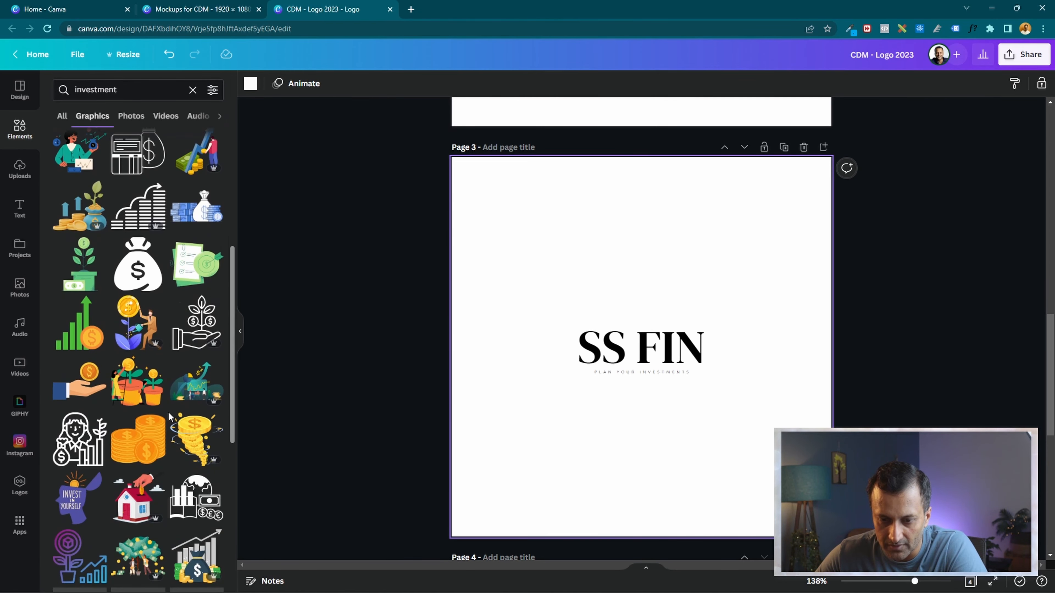
pyautogui.scroll(-4, 168, 416)
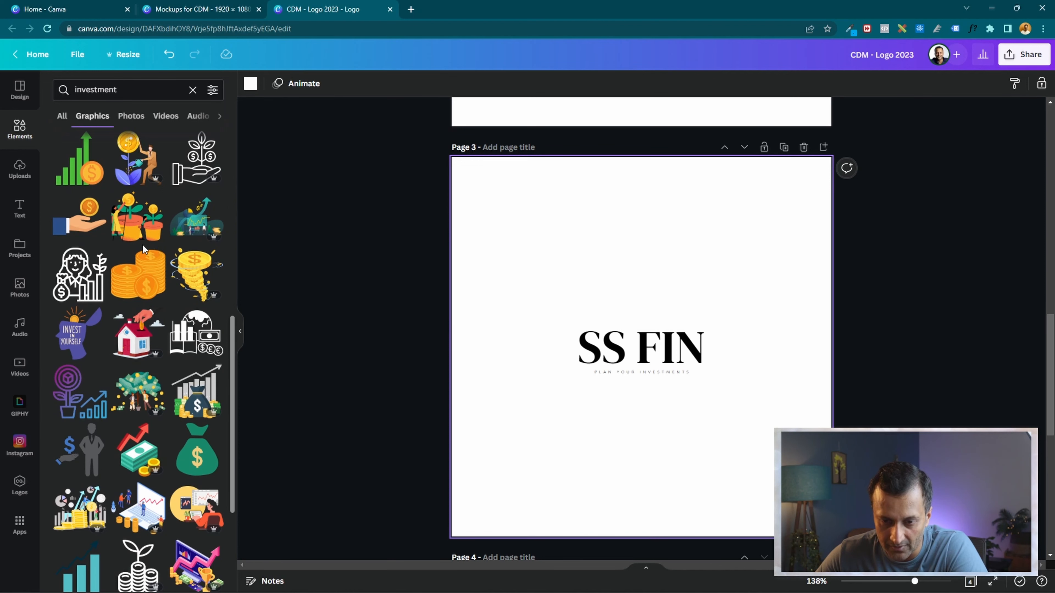
pyautogui.scroll(-1, 143, 245)
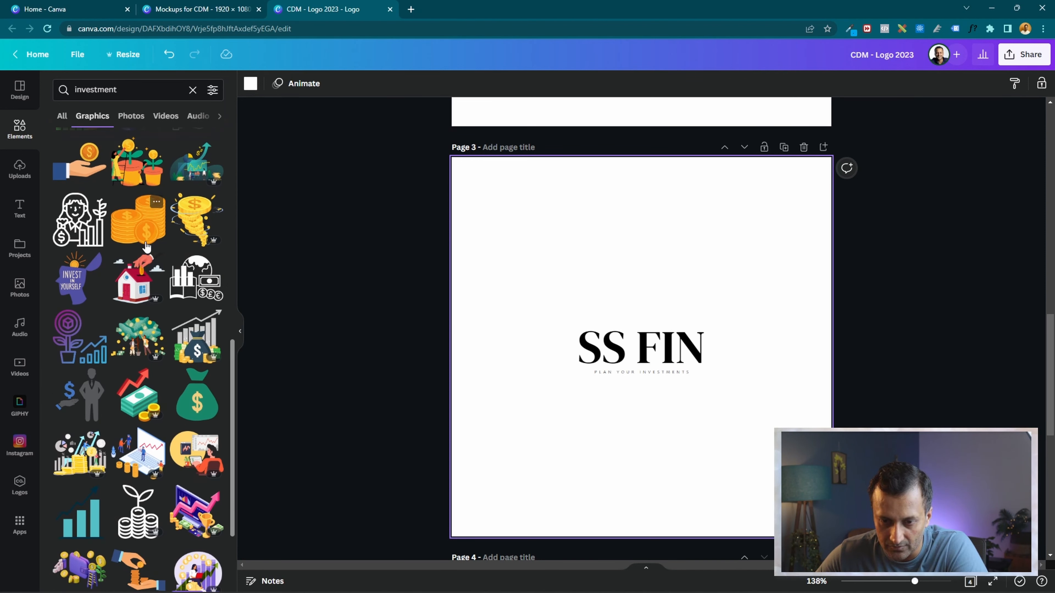
pyautogui.scroll(-3, 156, 243)
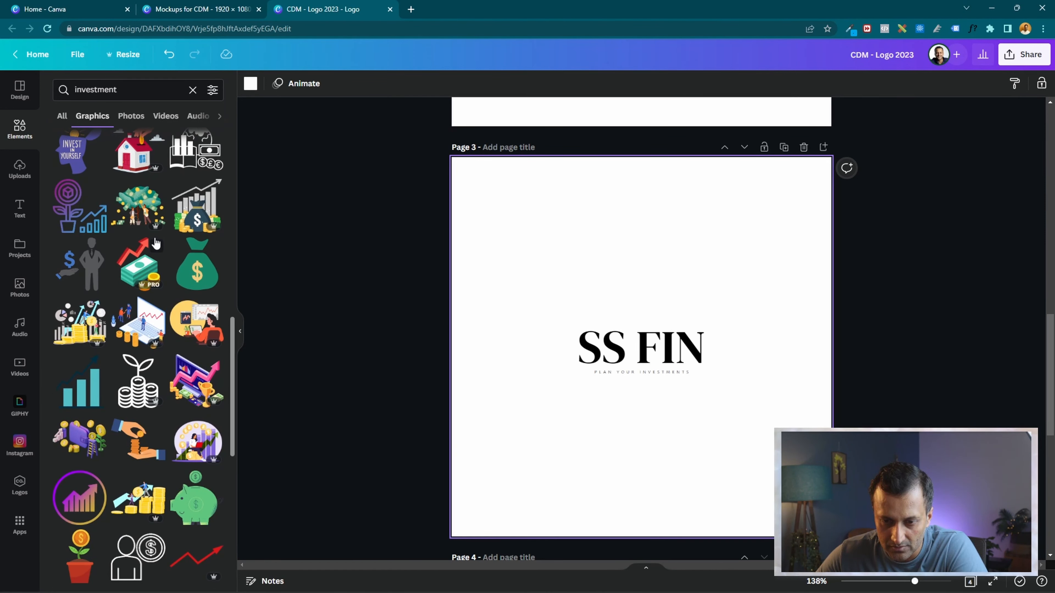
pyautogui.scroll(-2, 156, 243)
pyautogui.scroll(-3, 155, 243)
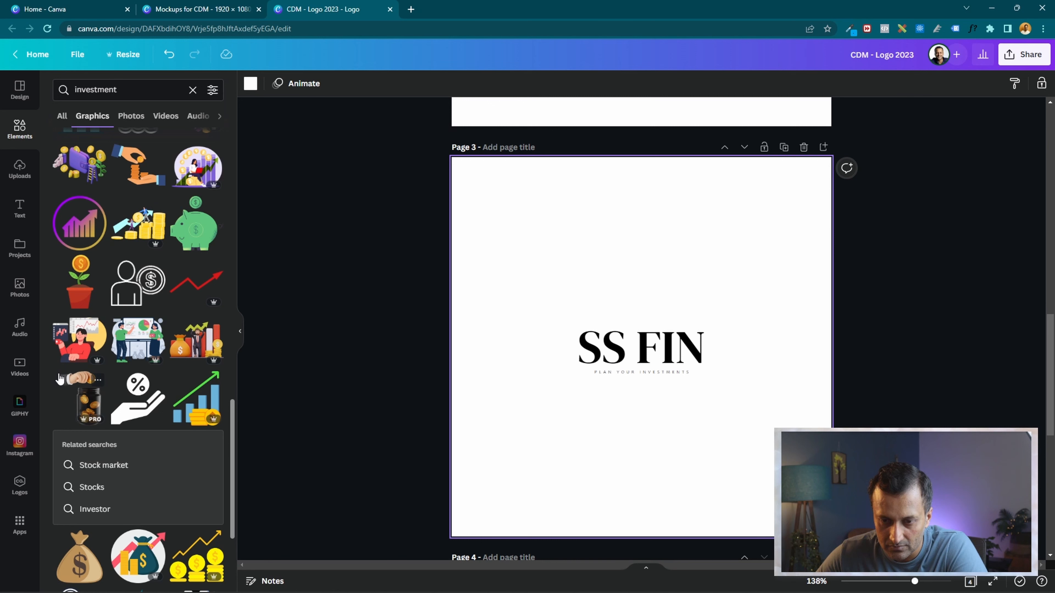
pyautogui.scroll(-6, 79, 370)
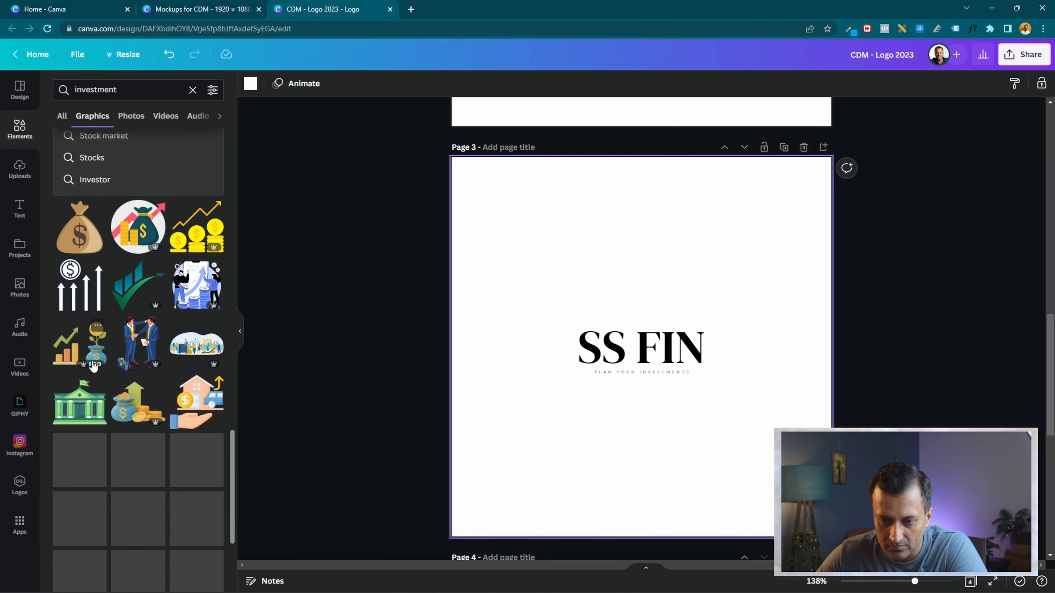
pyautogui.scroll(7, 93, 361)
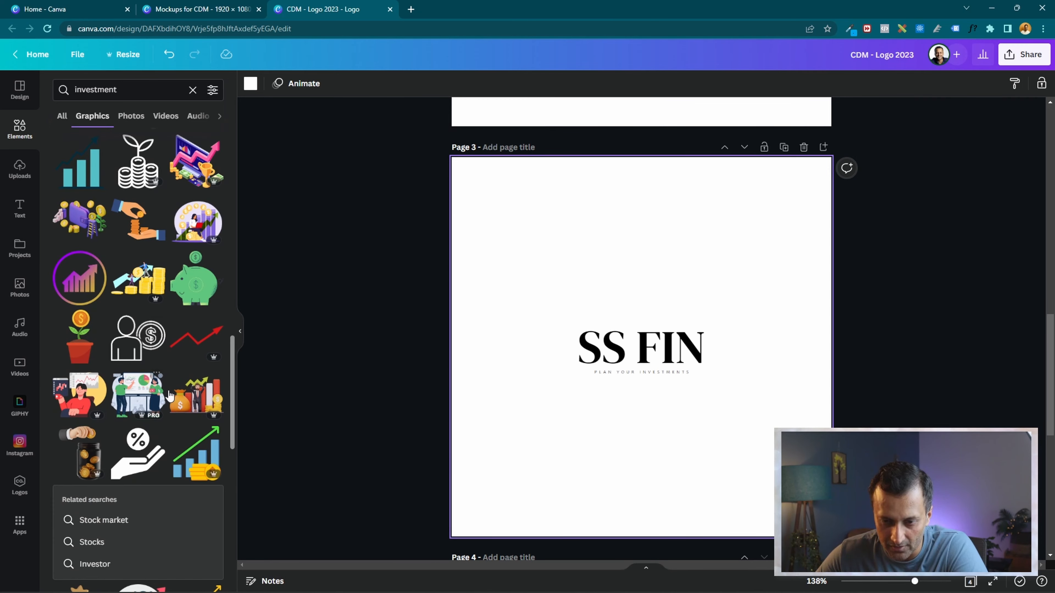
# Try the red zigzag growth arrow, reduced and centred above the SS FIN heading, and delete it
pyautogui.click(183, 347)
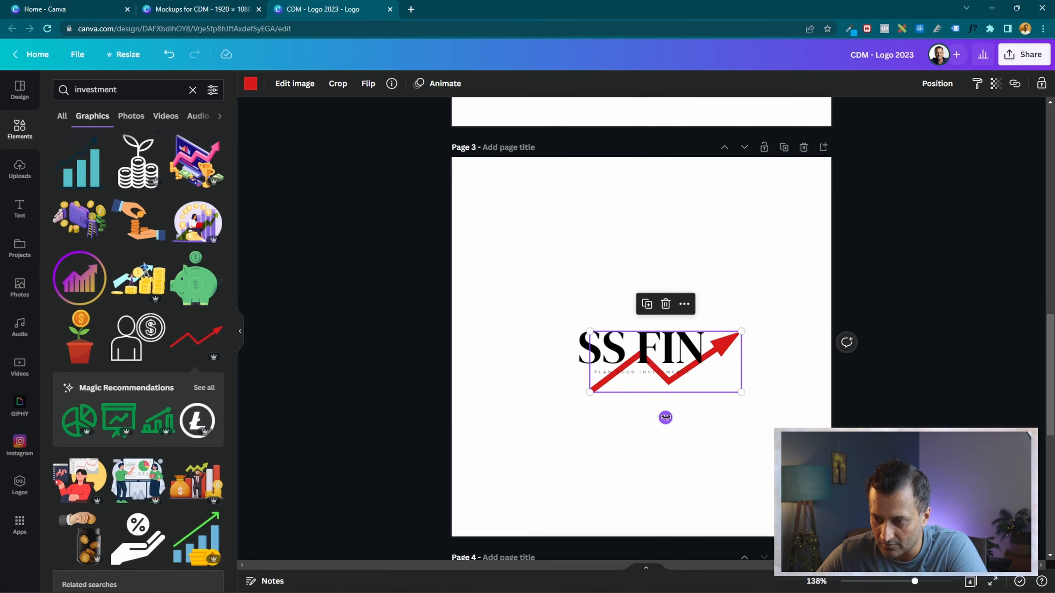
pyautogui.moveTo(709, 385); pyautogui.dragTo(693, 317)
pyautogui.moveTo(728, 268); pyautogui.dragTo(652, 314)
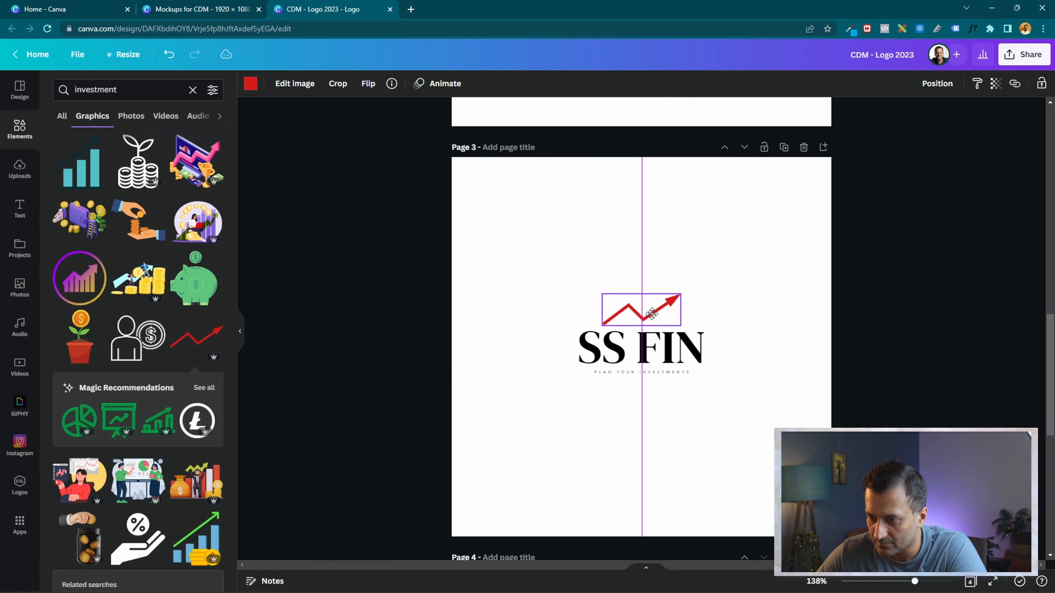
pyautogui.scroll(-15, 118, 378)
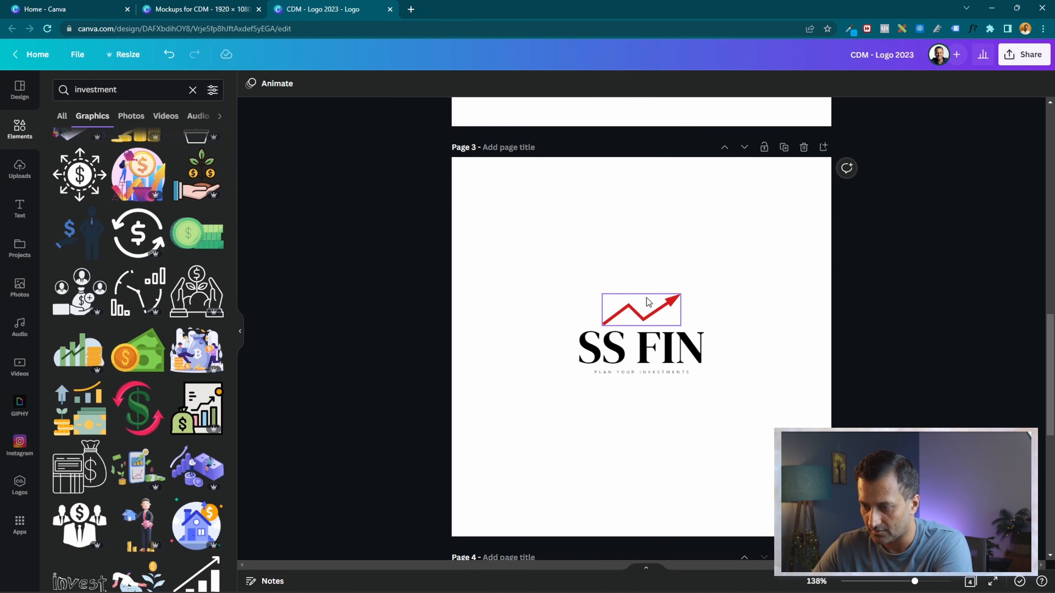
pyautogui.click(673, 300)
pyautogui.press('Delete')
# Insert the outlined clock graphic with bar charts, shrink it, and centre it above the SS FIN heading
pyautogui.click(124, 298)
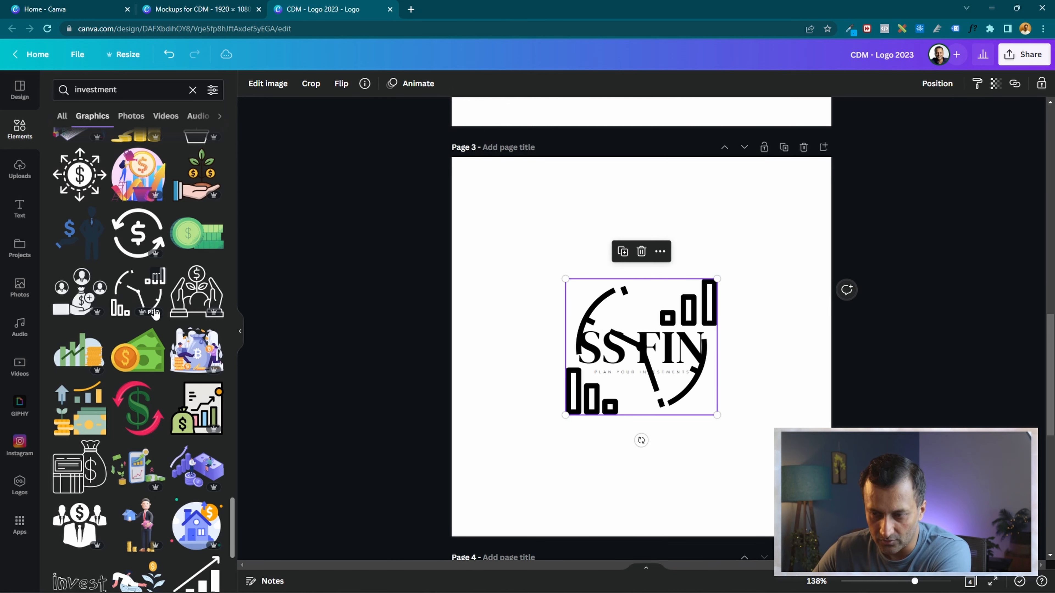
pyautogui.moveTo(709, 301); pyautogui.dragTo(643, 302)
pyautogui.click(735, 268)
pyautogui.click(736, 281)
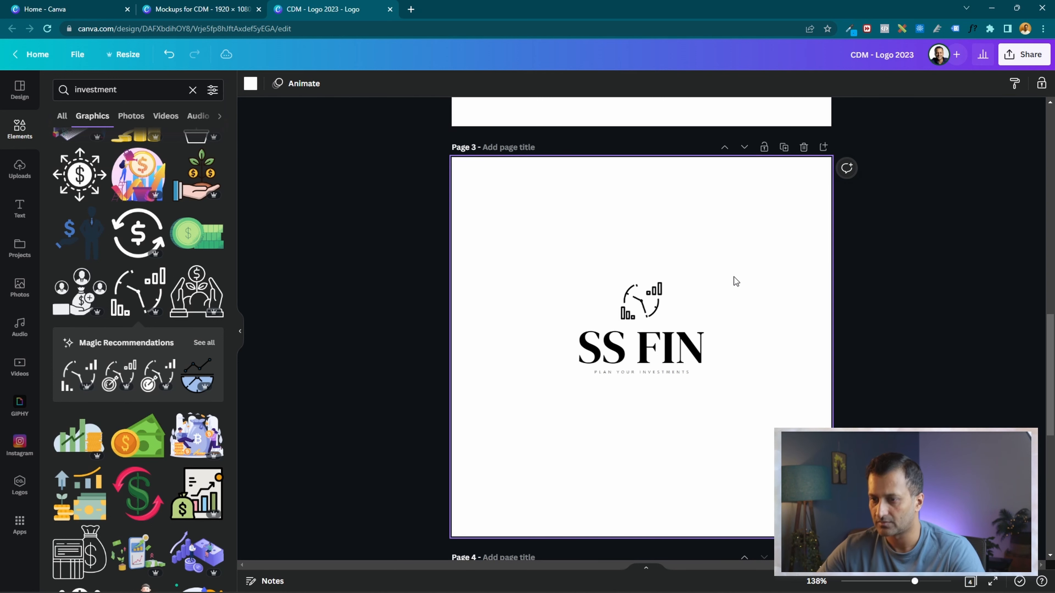
# Recolour the clock and bar chart icon with the green from the brand colours
pyautogui.click(657, 308)
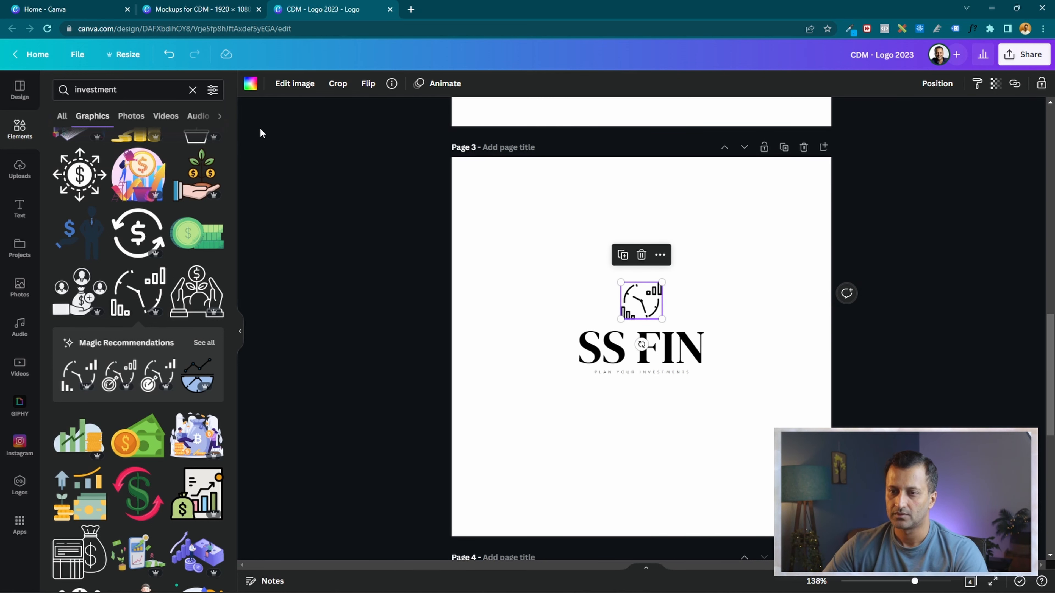
pyautogui.click(250, 84)
pyautogui.click(71, 292)
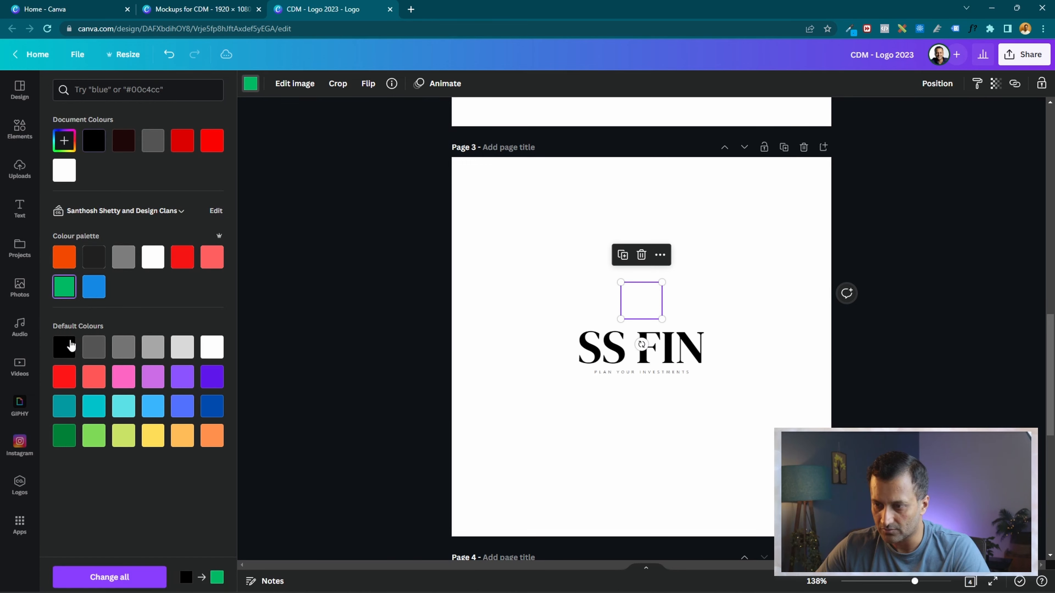
pyautogui.click(732, 293)
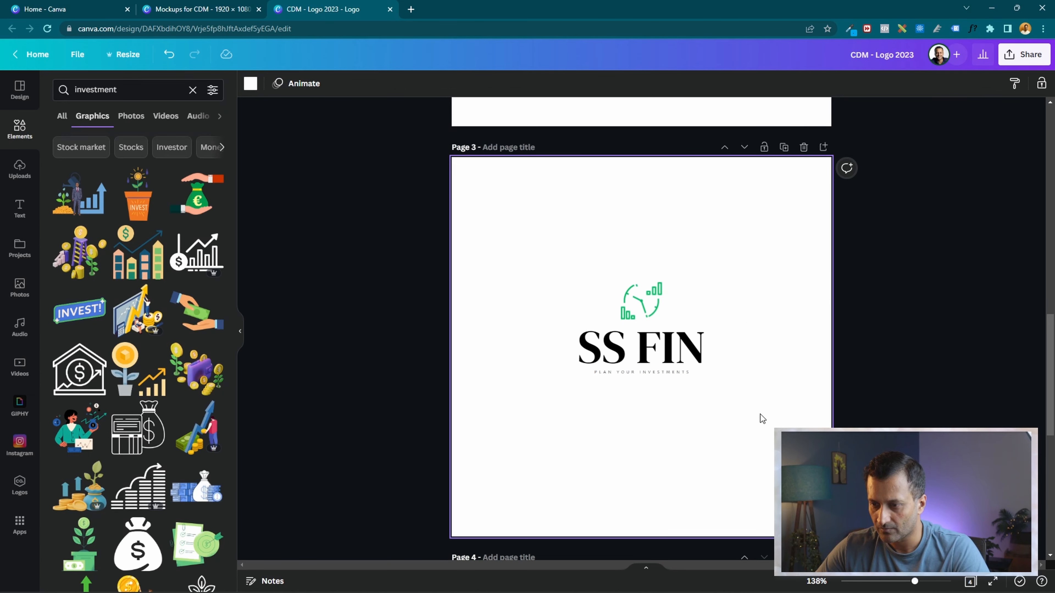
pyautogui.click(641, 306)
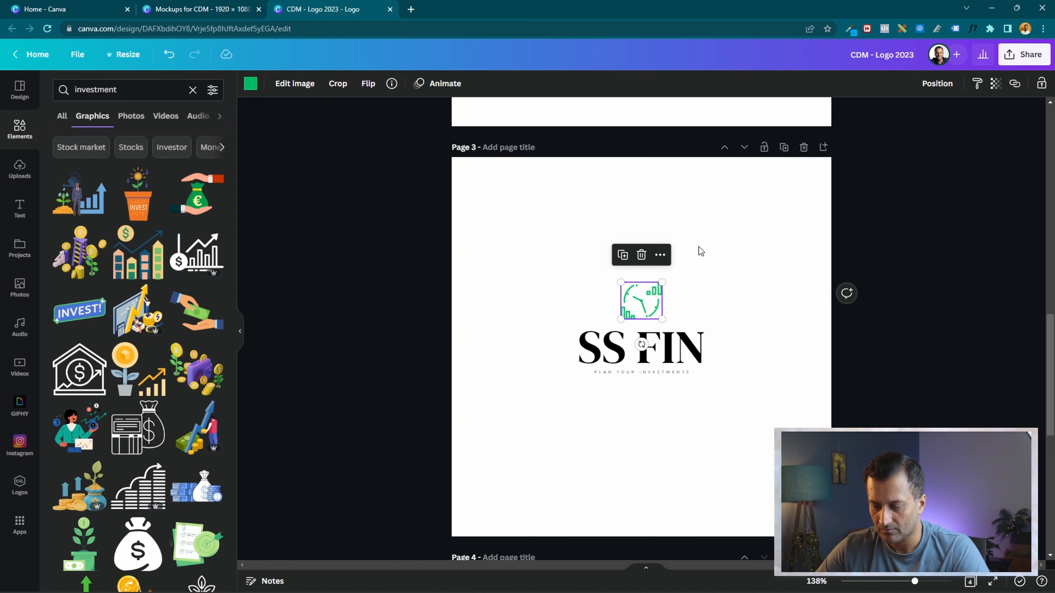
pyautogui.click(720, 316)
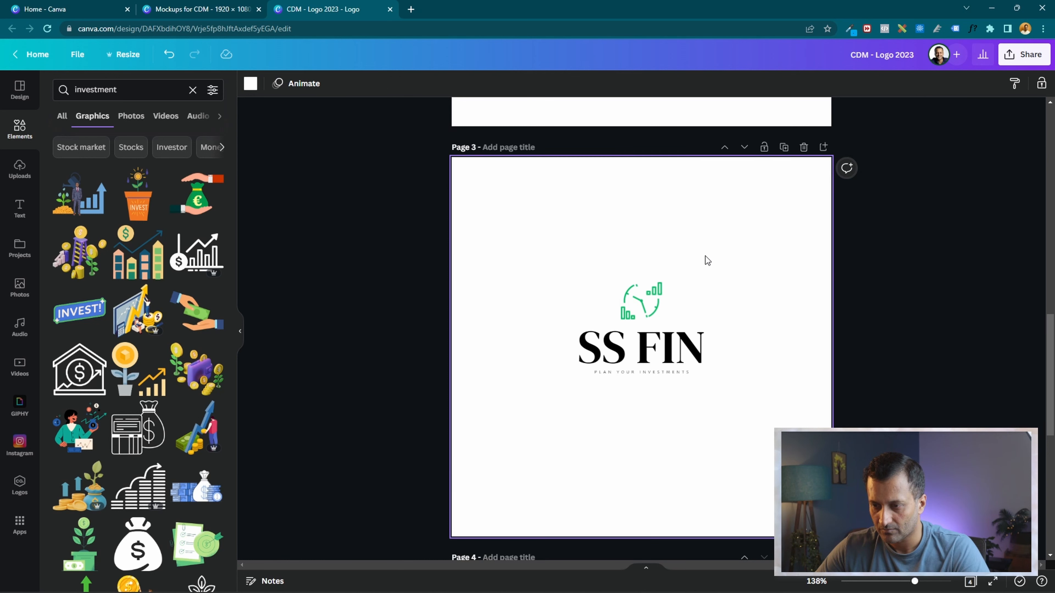
# Move the icon, SS FIN heading and tagline together to the upper-left area of page 3, and reselect all three
pyautogui.moveTo(739, 277); pyautogui.dragTo(556, 419)
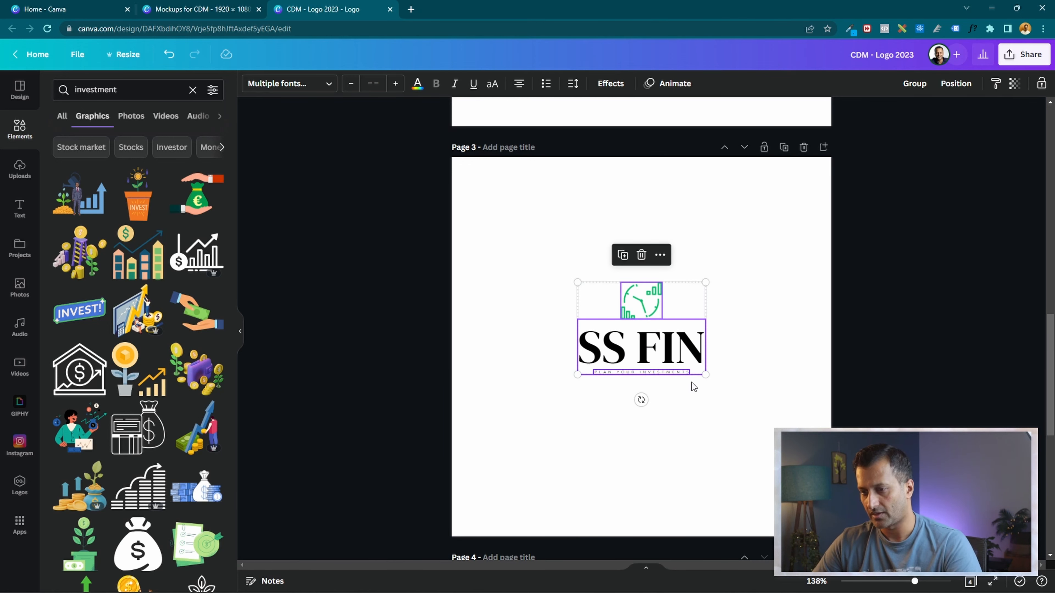
pyautogui.moveTo(696, 368); pyautogui.dragTo(609, 301)
pyautogui.scroll(5, 672, 341)
pyautogui.scroll(-5, 672, 342)
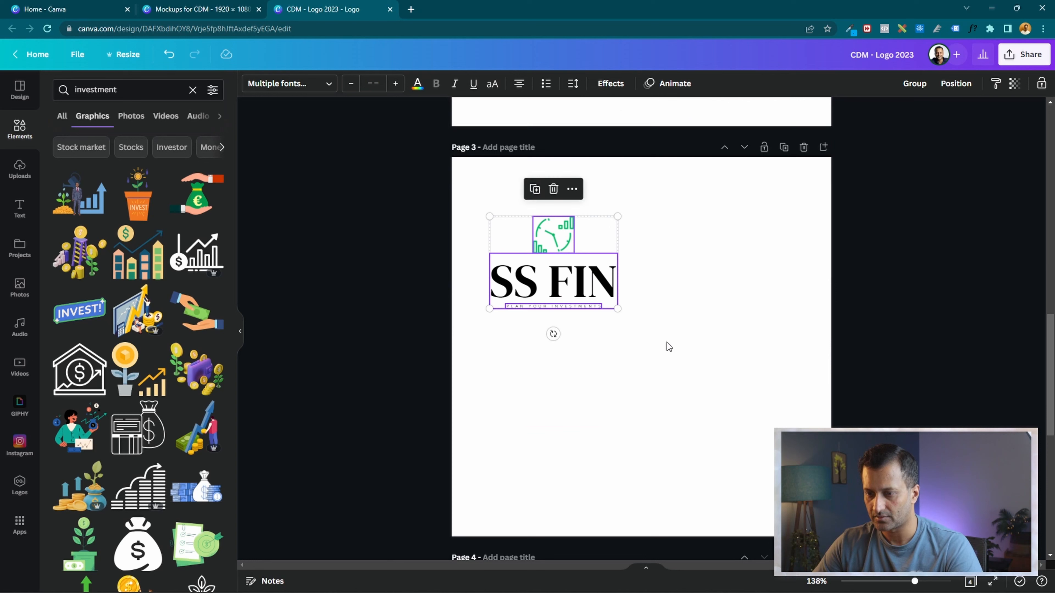
pyautogui.click(660, 348)
pyautogui.moveTo(623, 214); pyautogui.dragTo(504, 392)
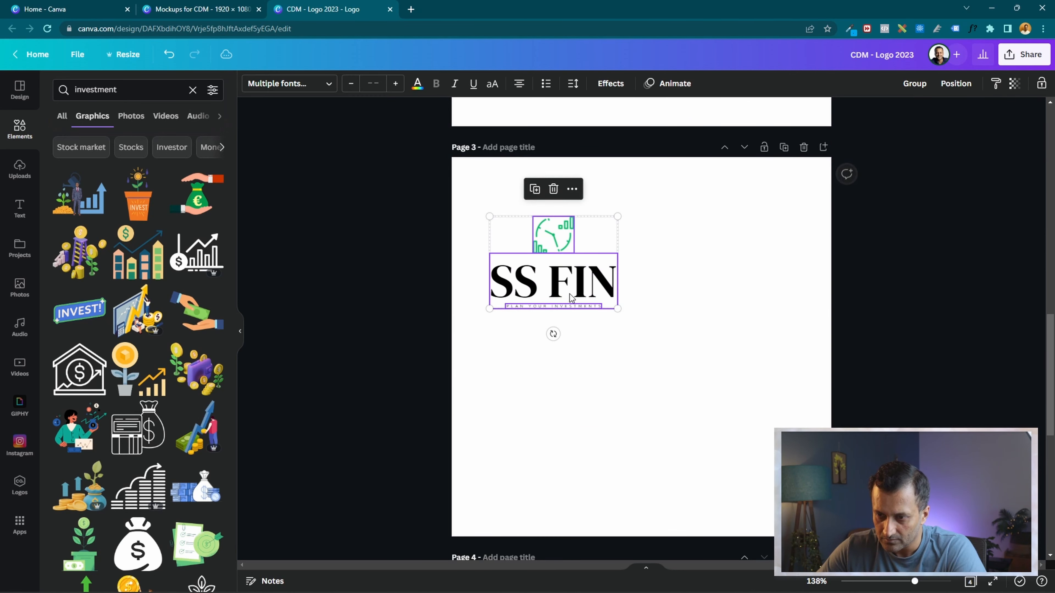
# Try a second copy of the SS FIN logo beside the original near page 3's upper margin, and delete the copy
pyautogui.moveTo(571, 287); pyautogui.dragTo(569, 263)
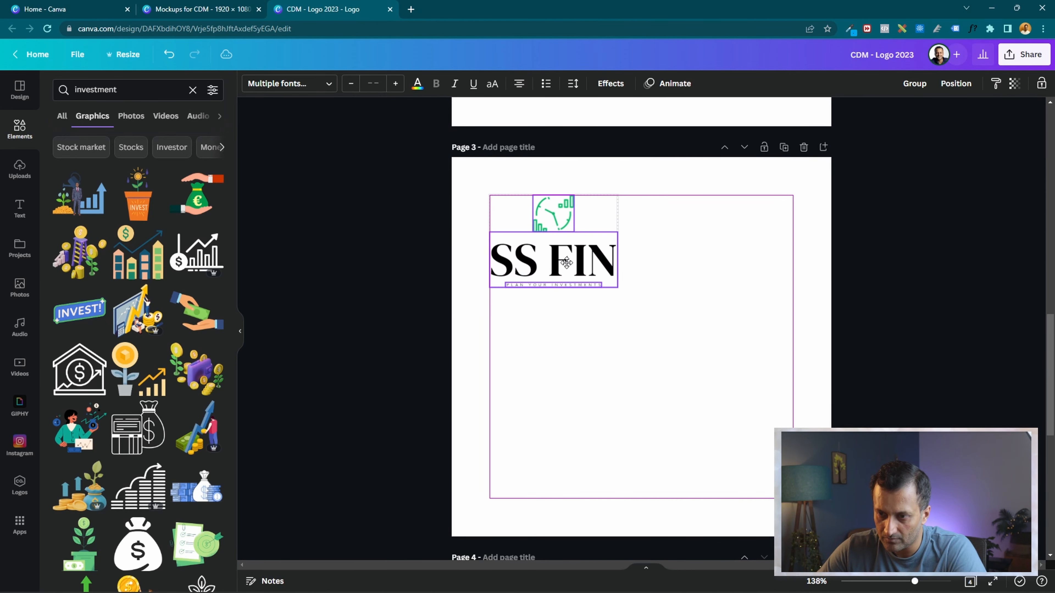
pyautogui.click(686, 358)
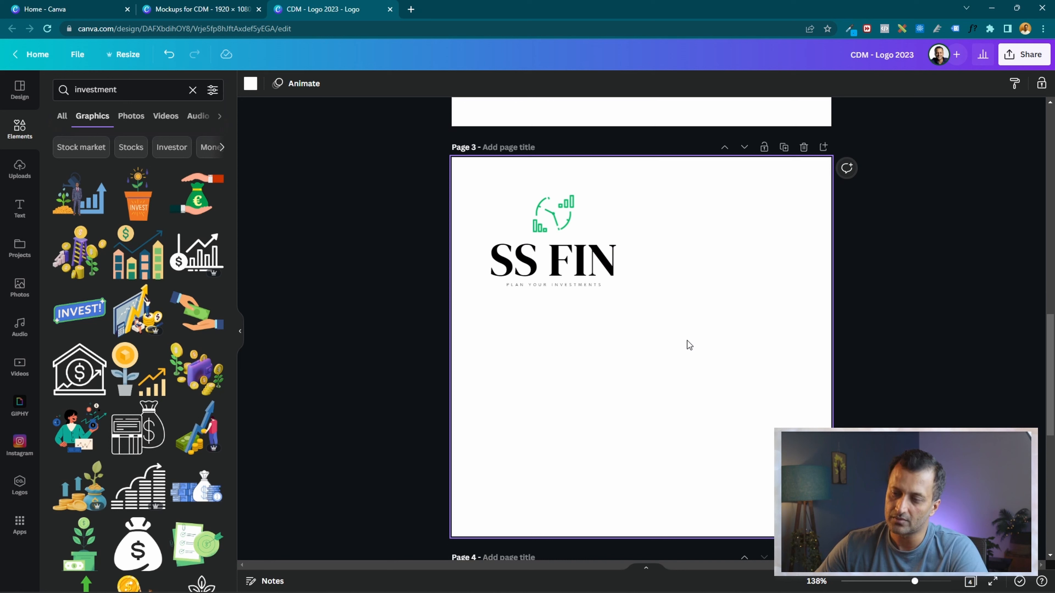
pyautogui.moveTo(647, 192); pyautogui.dragTo(495, 340)
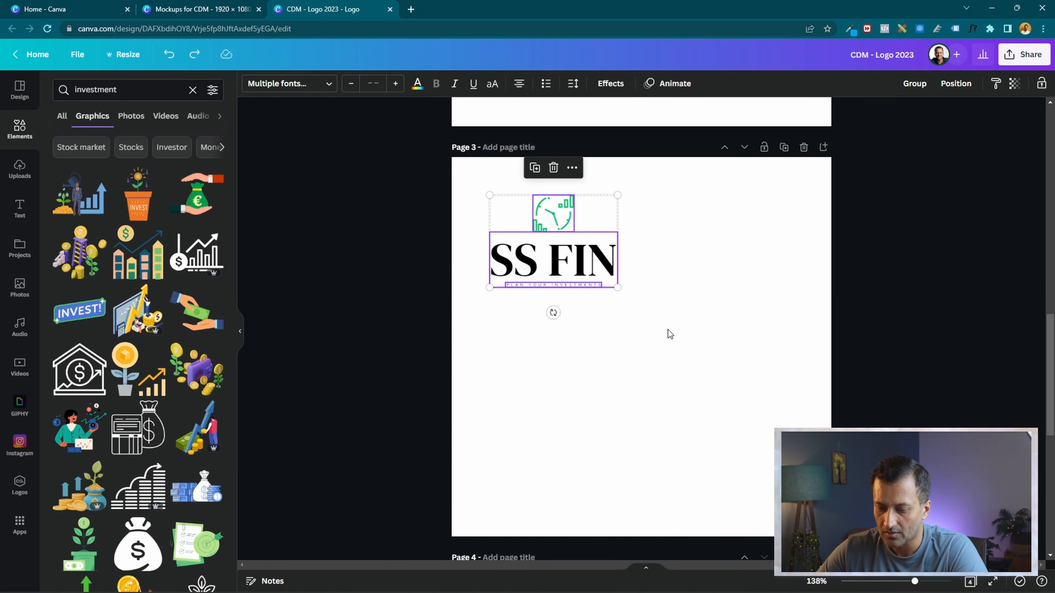
pyautogui.hotkey('ctrl', 'd')
pyautogui.moveTo(590, 279); pyautogui.dragTo(753, 267)
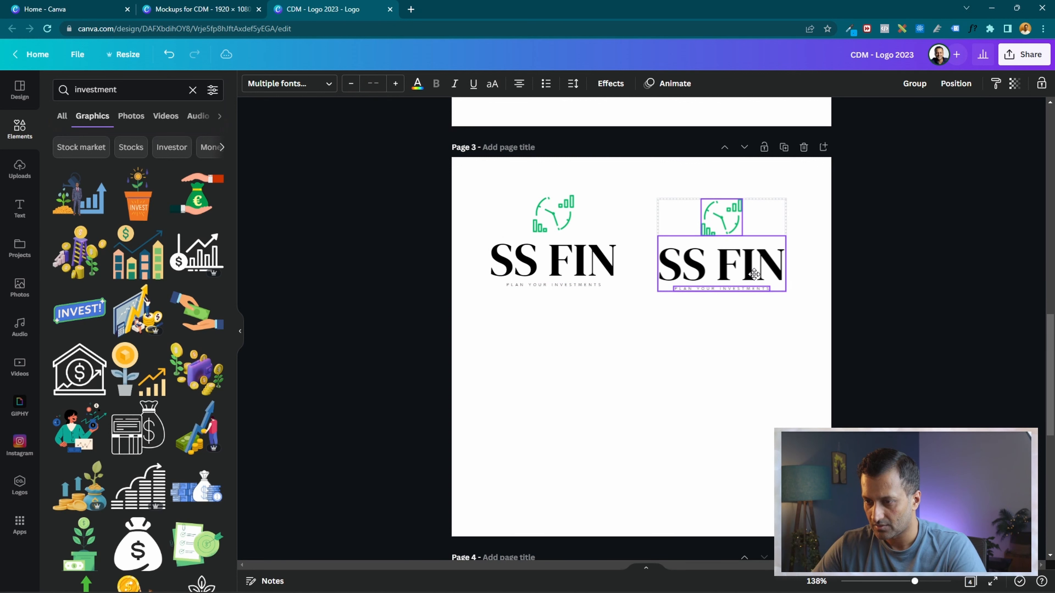
pyautogui.click(678, 384)
pyautogui.moveTo(657, 193); pyautogui.dragTo(769, 326)
pyautogui.press('Delete')
# Centre the complete SS FIN logo on page 3 and duplicate the page
pyautogui.moveTo(649, 187); pyautogui.dragTo(467, 359)
pyautogui.moveTo(586, 271); pyautogui.dragTo(663, 368)
pyautogui.click(802, 232)
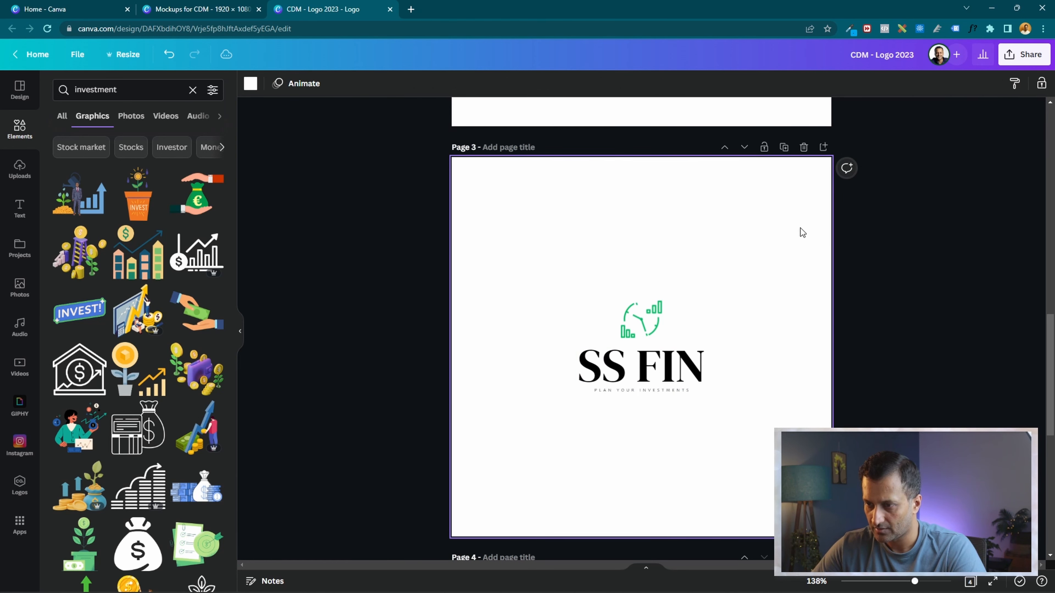
pyautogui.click(783, 149)
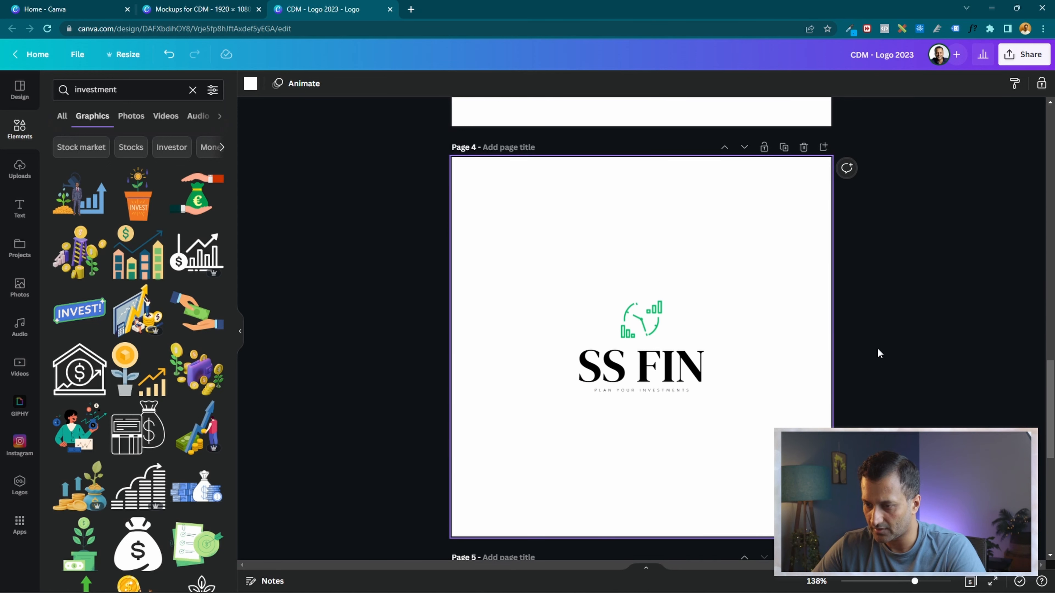
# Set the page 4 background to the near-black colour from the brand palette
pyautogui.click(662, 364)
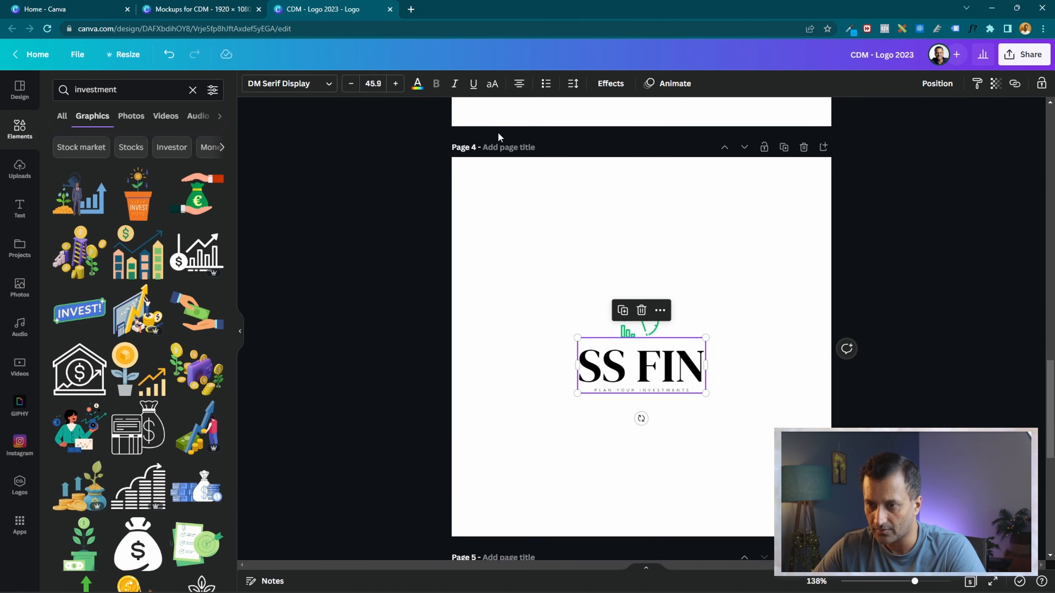
pyautogui.click(481, 197)
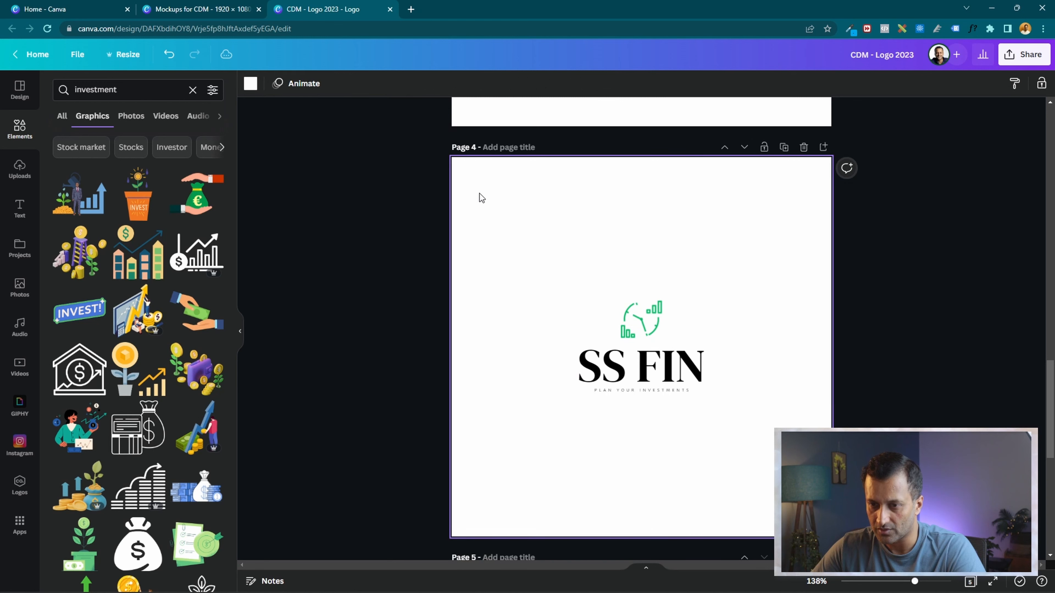
pyautogui.click(247, 80)
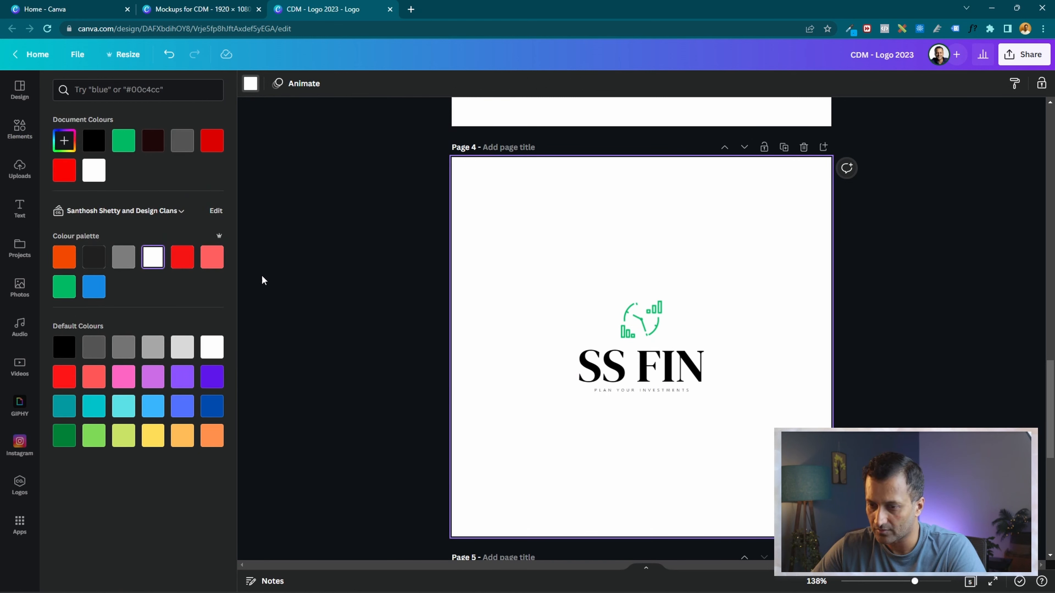
pyautogui.click(88, 256)
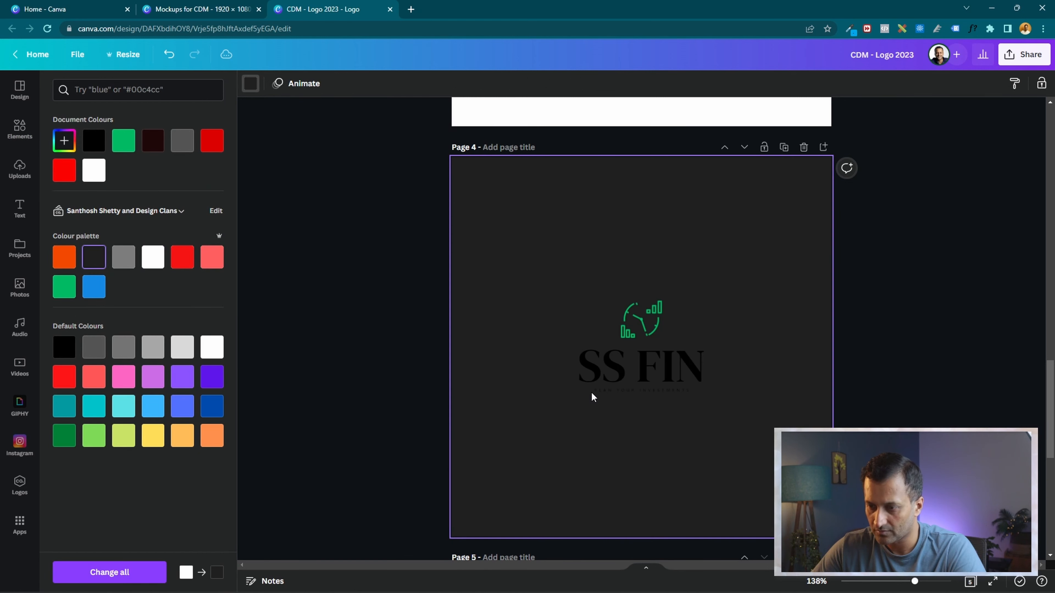
# Recolour the SS FIN heading and the PLAN YOUR INVESTMENTS tagline on page 4 white
pyautogui.click(647, 390)
pyautogui.keyDown('shift'); pyautogui.click(680, 358); pyautogui.keyUp('shift')
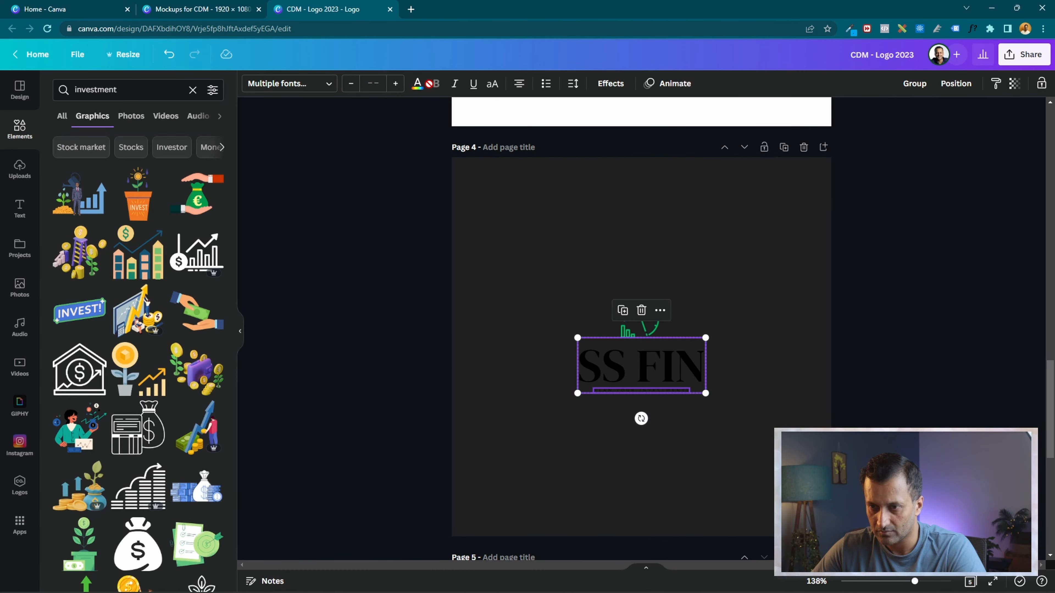
pyautogui.click(419, 85)
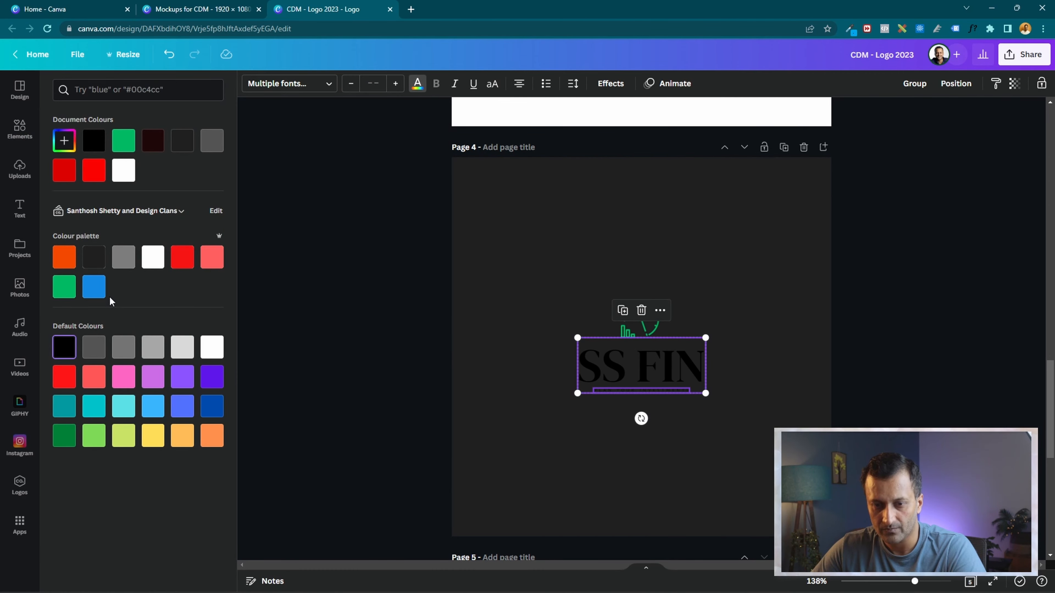
pyautogui.click(123, 171)
pyautogui.scroll(-3, 644, 391)
pyautogui.click(645, 391)
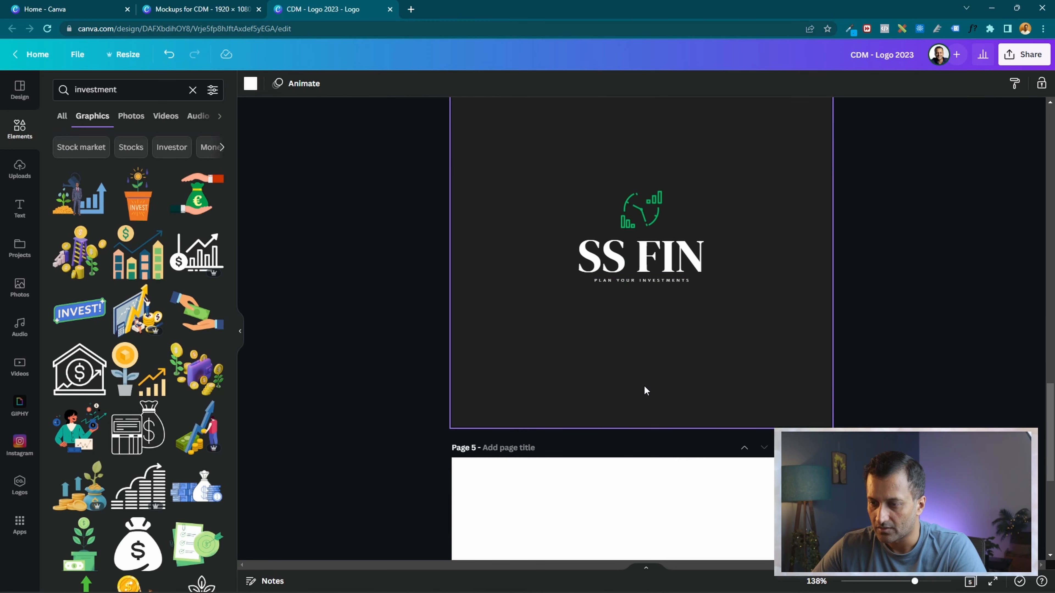
# Open the logo design's download options and set the file type to PNG
pyautogui.scroll(-5, 755, 346)
pyautogui.scroll(15, 816, 366)
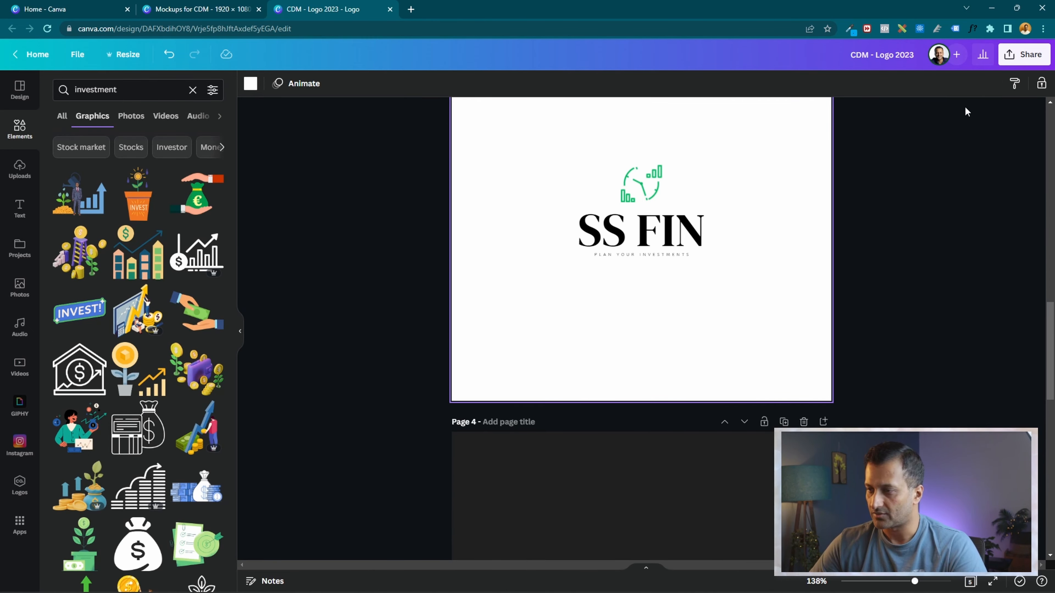
pyautogui.click(1025, 55)
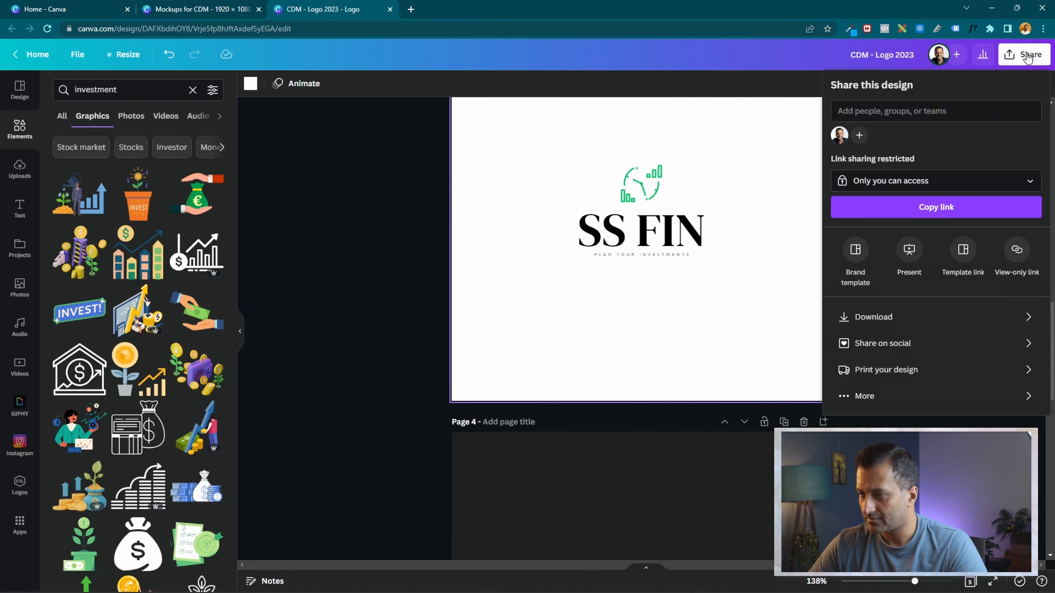
pyautogui.click(949, 320)
pyautogui.click(910, 199)
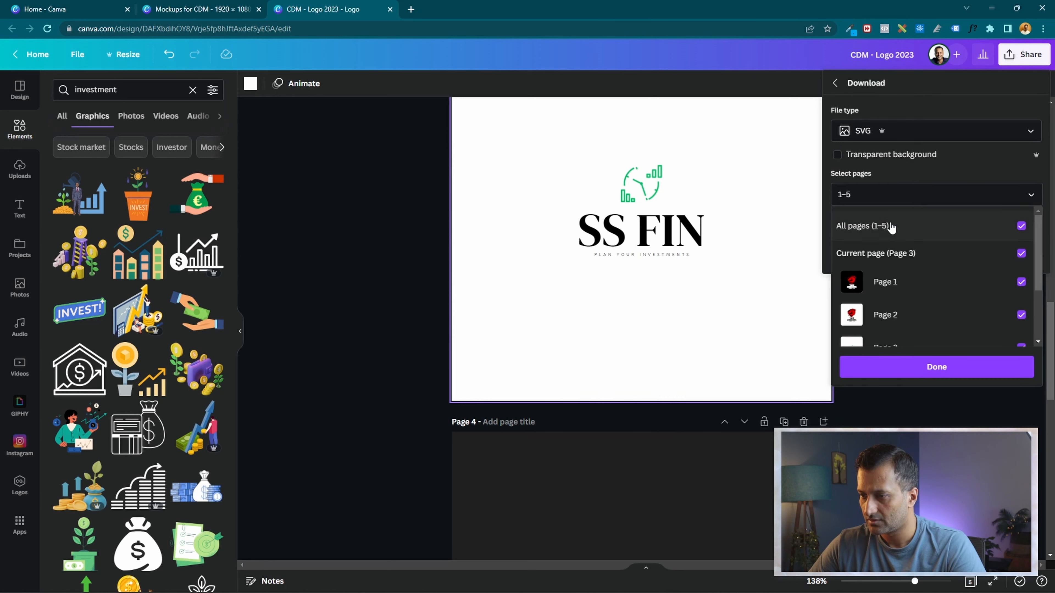
pyautogui.click(885, 132)
pyautogui.click(925, 132)
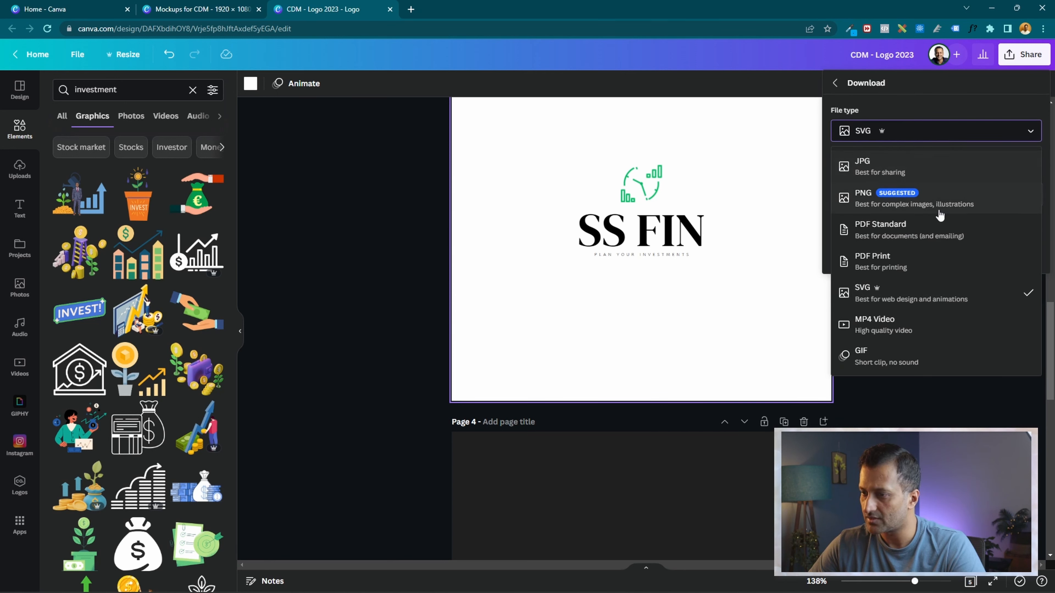
pyautogui.click(925, 205)
# Limit the export to pages 3 and 4 and download them
pyautogui.click(908, 255)
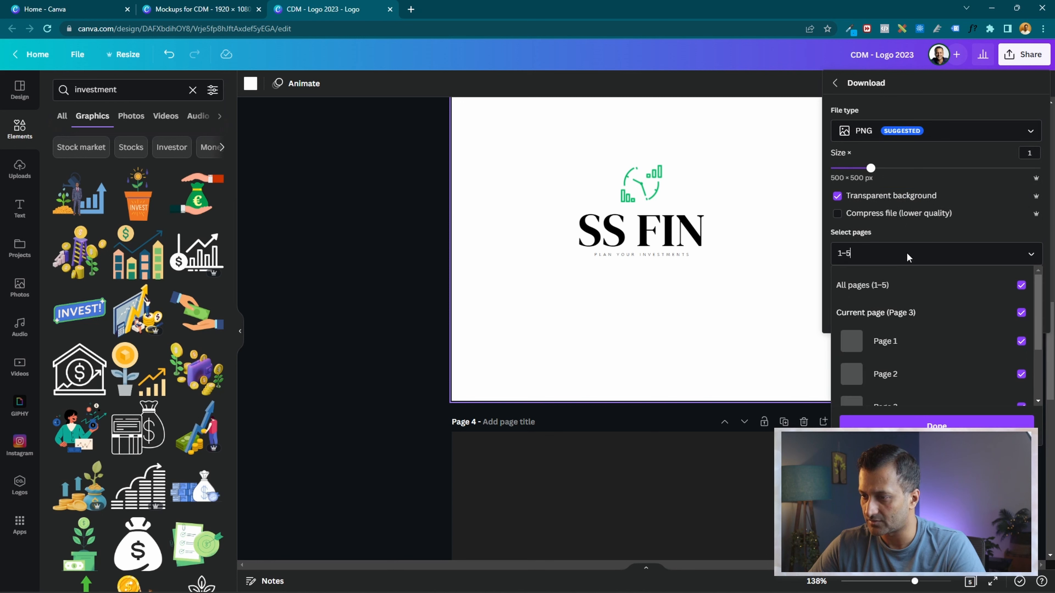
pyautogui.click(906, 285)
pyautogui.scroll(-3, 968, 345)
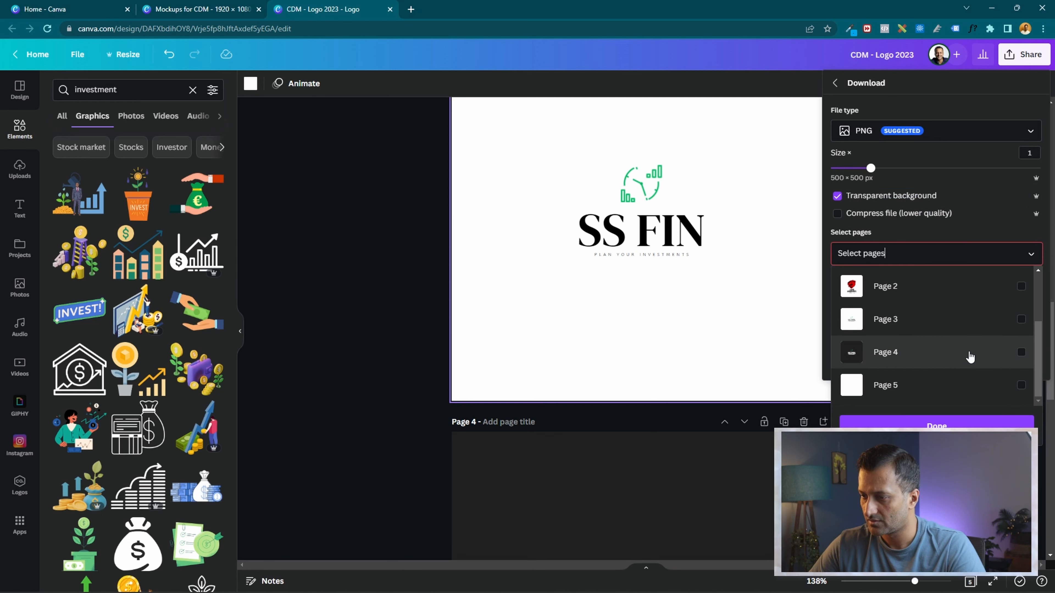
pyautogui.click(970, 354)
pyautogui.click(956, 319)
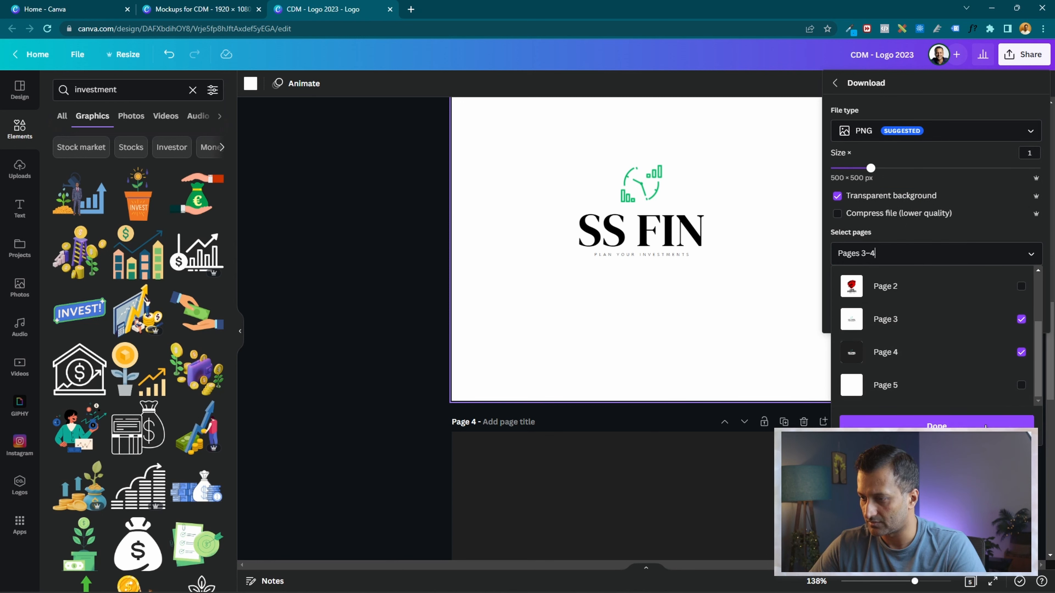
pyautogui.click(945, 426)
pyautogui.click(954, 318)
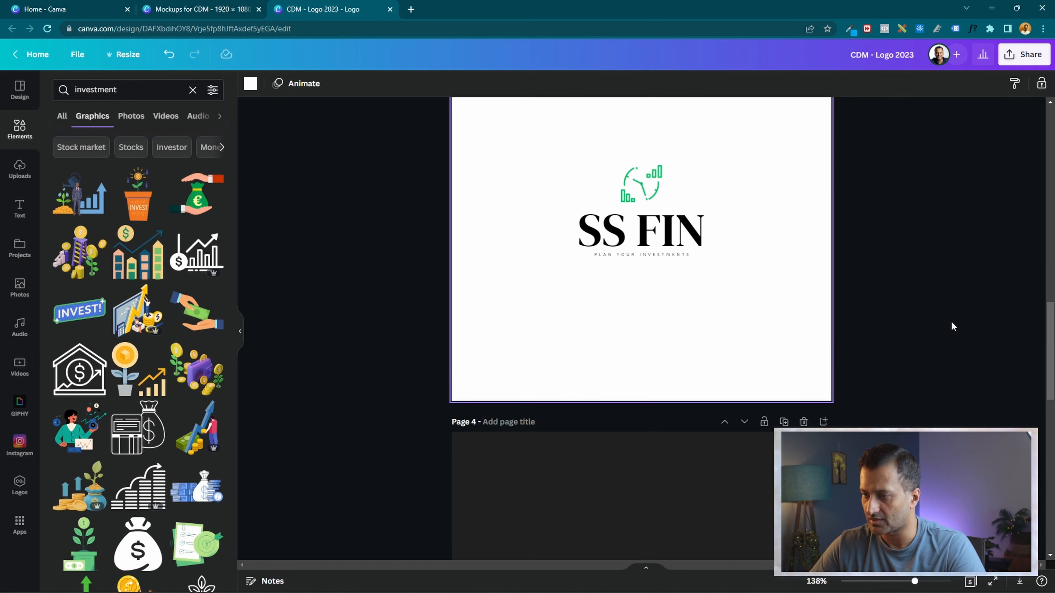
# Switch to the Mockups for CDM design and delete the Two Dragons mug photo from page 13
pyautogui.click(199, 9)
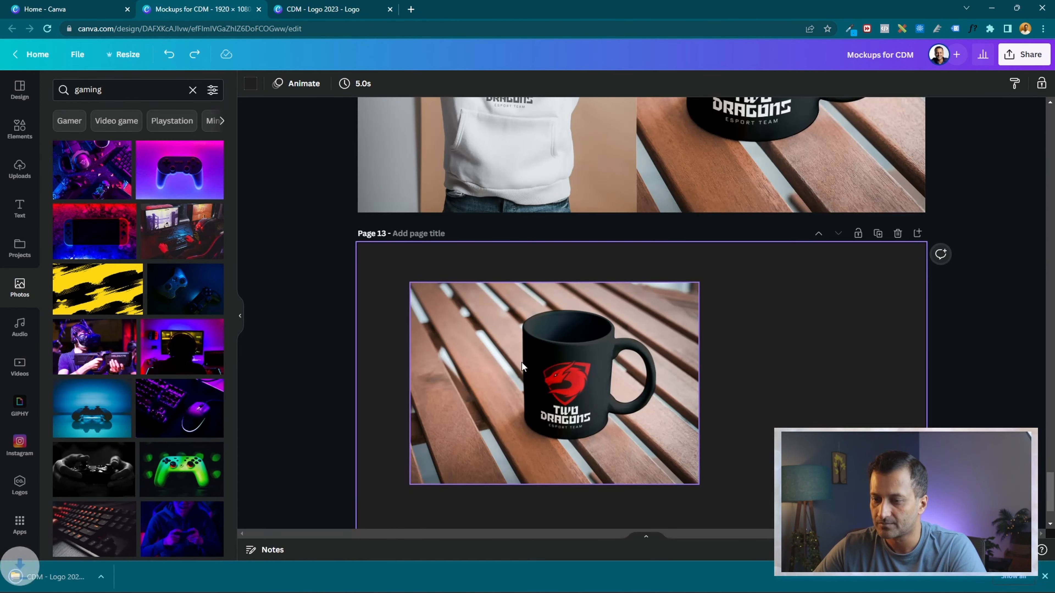
pyautogui.click(537, 303)
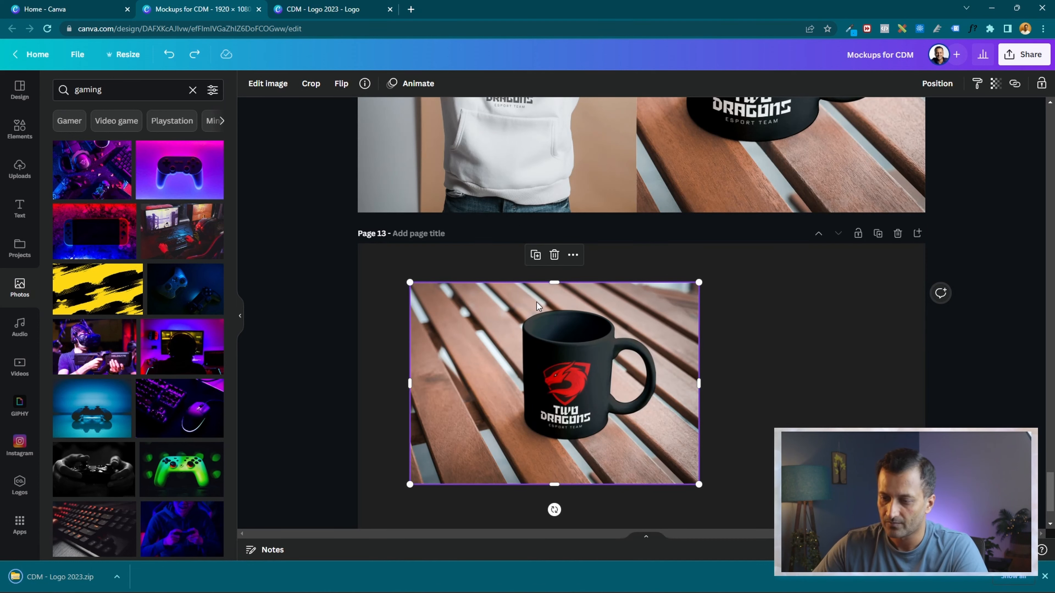
pyautogui.press('Delete')
# Search the photo library for finance with the empty page 13 selected
pyautogui.scroll(-2, 537, 302)
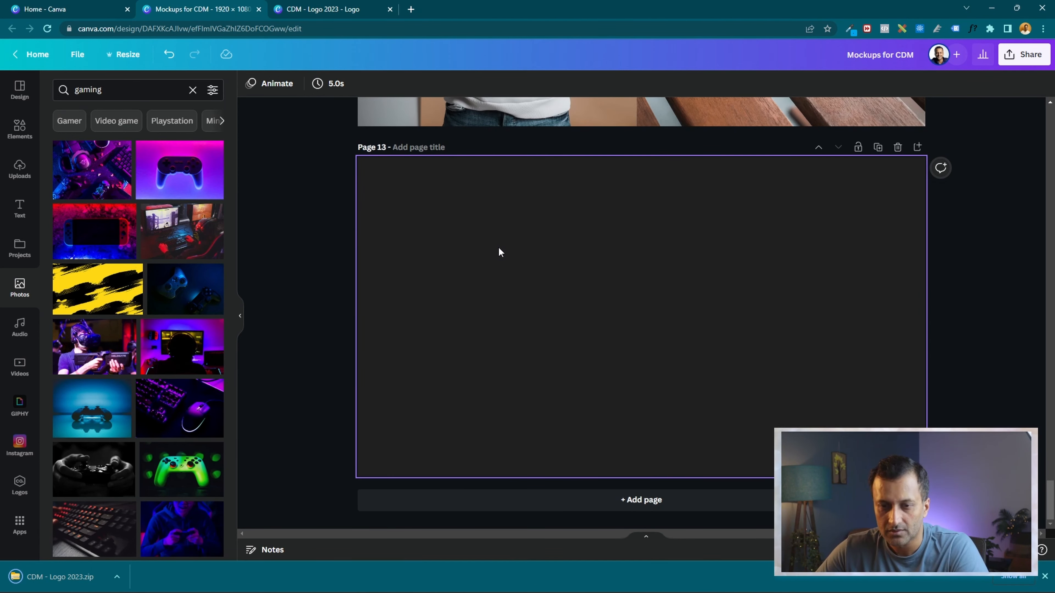
pyautogui.click(498, 247)
pyautogui.click(99, 88)
pyautogui.doubleClick(99, 89)
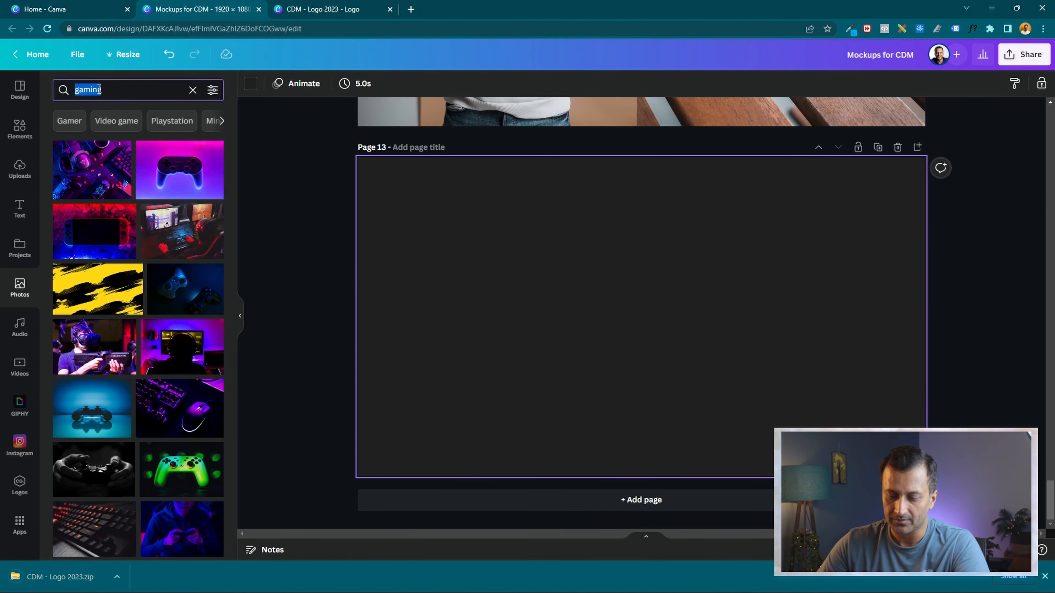
pyautogui.write('finance')
pyautogui.press('Return')
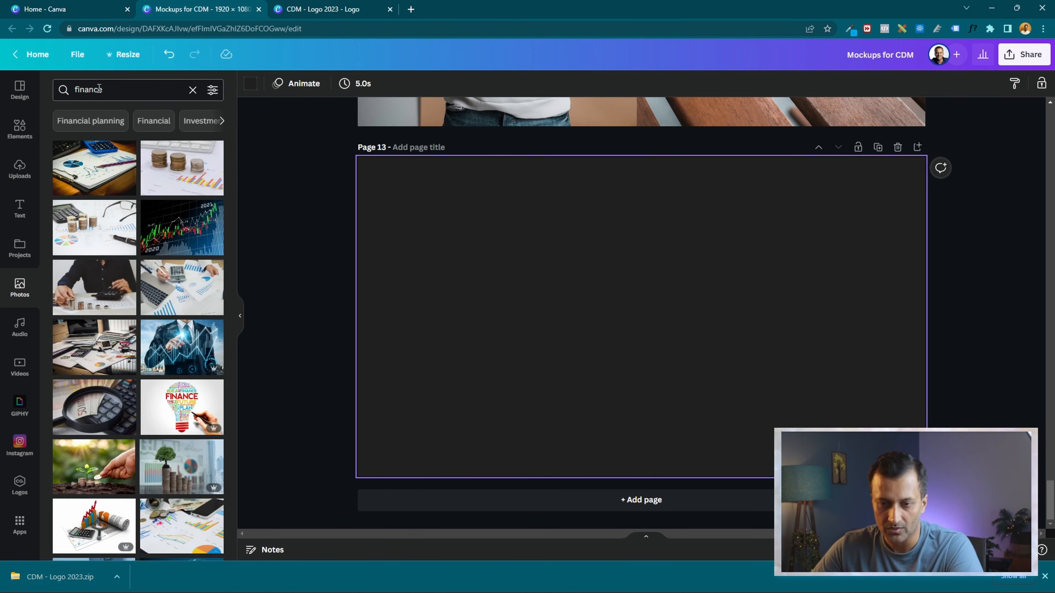
# Insert the photo of the clipboard sales report with blue calculator and enlarge it to fill page 13
pyautogui.click(94, 168)
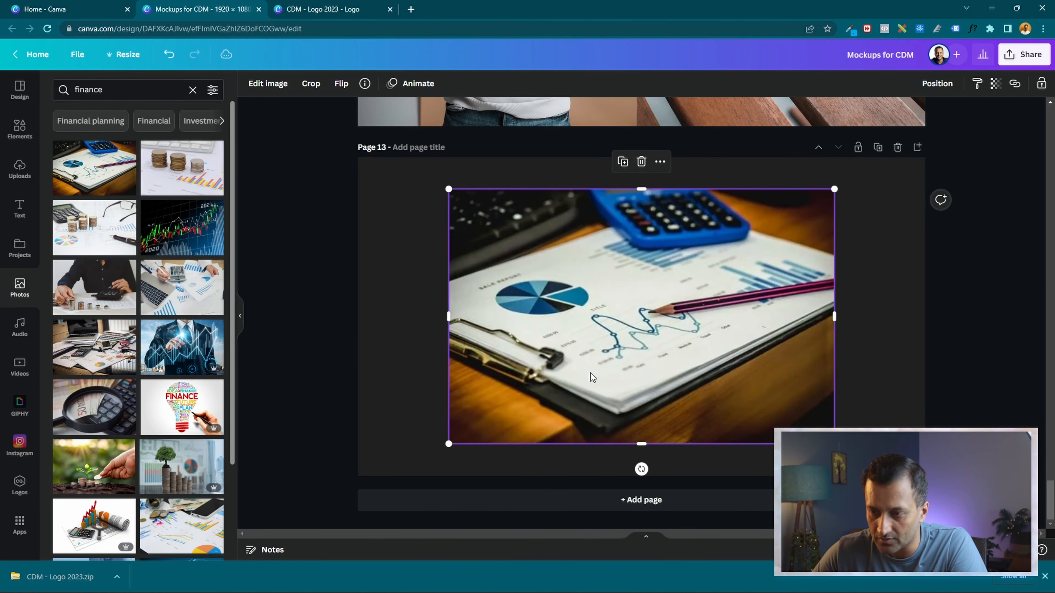
pyautogui.moveTo(603, 301); pyautogui.dragTo(514, 271)
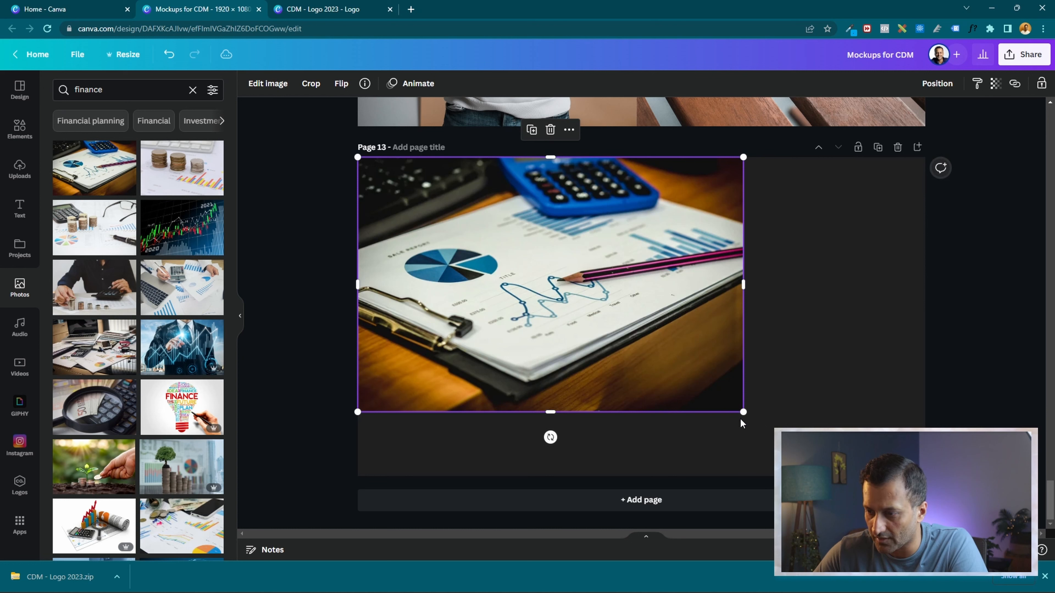
pyautogui.moveTo(743, 420); pyautogui.dragTo(884, 403)
pyautogui.moveTo(836, 315); pyautogui.dragTo(925, 316)
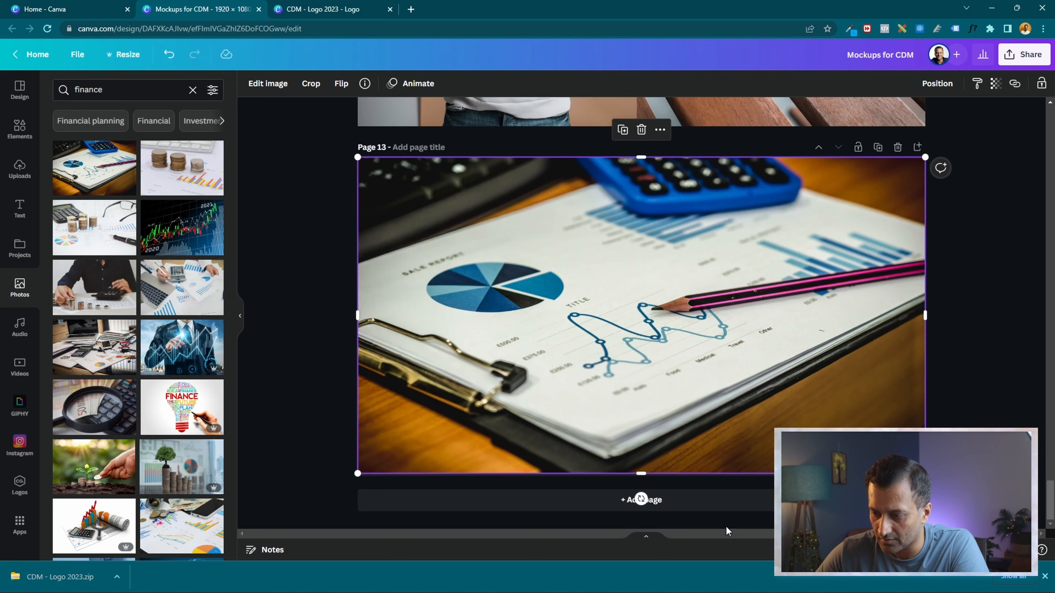
# Add page 14 and fill it with the photo of hands using a calculator beside a laptop and charts
pyautogui.click(702, 503)
pyautogui.click(151, 302)
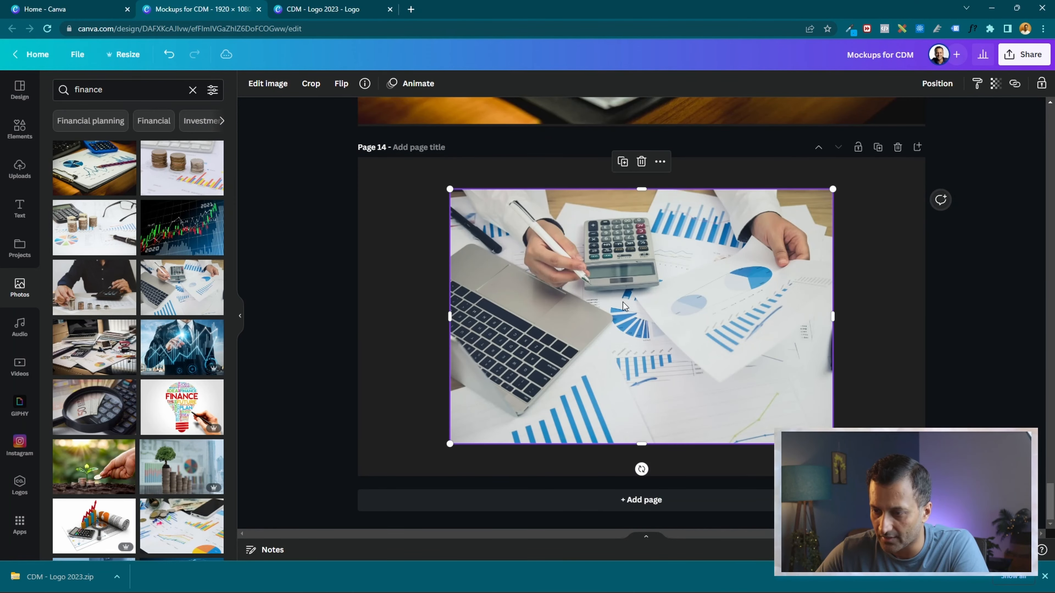
pyautogui.moveTo(525, 282); pyautogui.dragTo(436, 250)
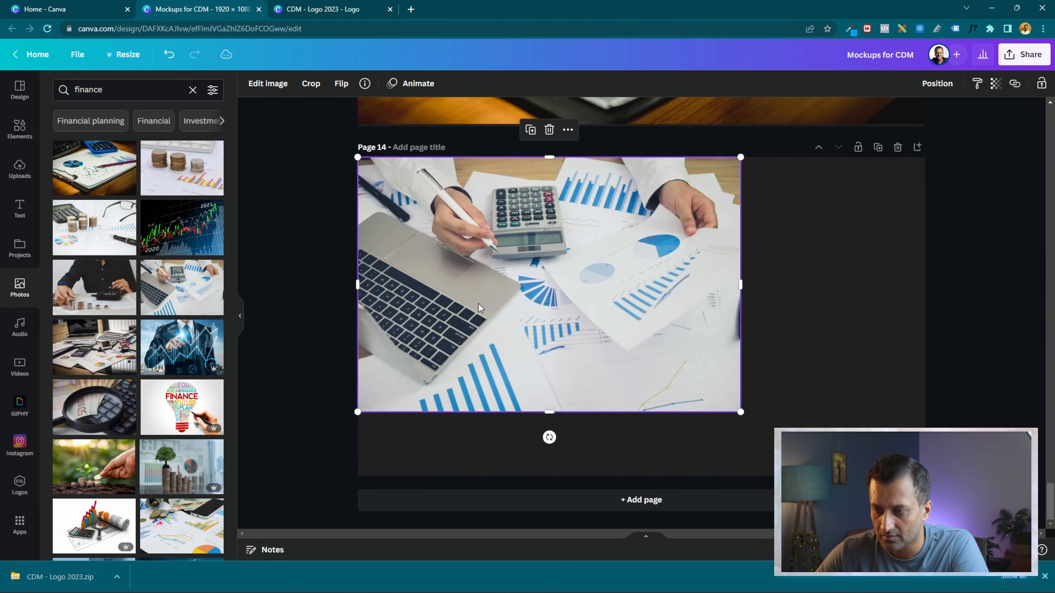
pyautogui.moveTo(741, 414); pyautogui.dragTo(853, 487)
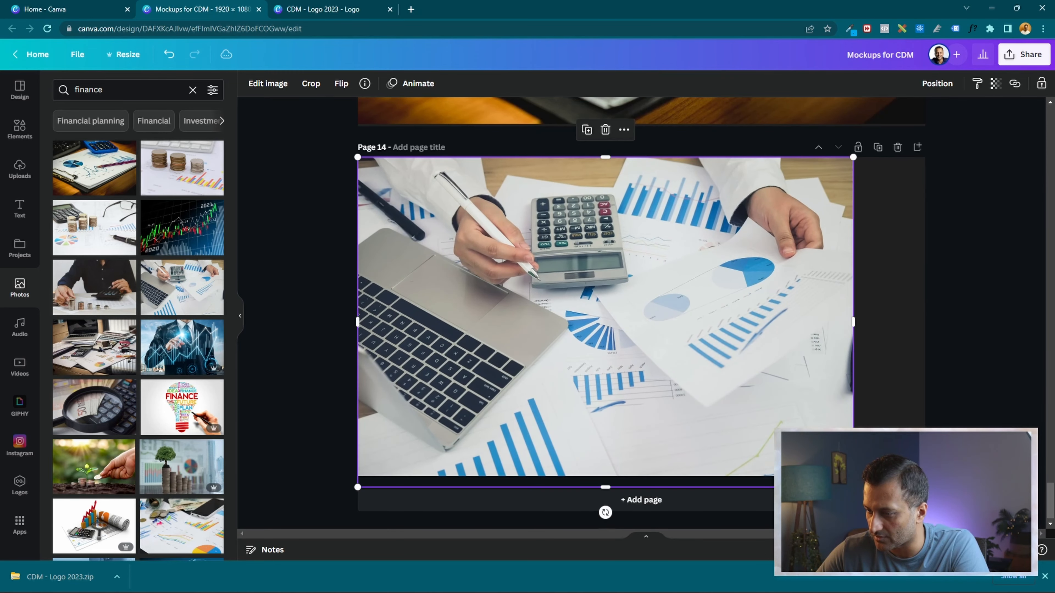
pyautogui.moveTo(851, 324); pyautogui.dragTo(925, 329)
pyautogui.click(951, 366)
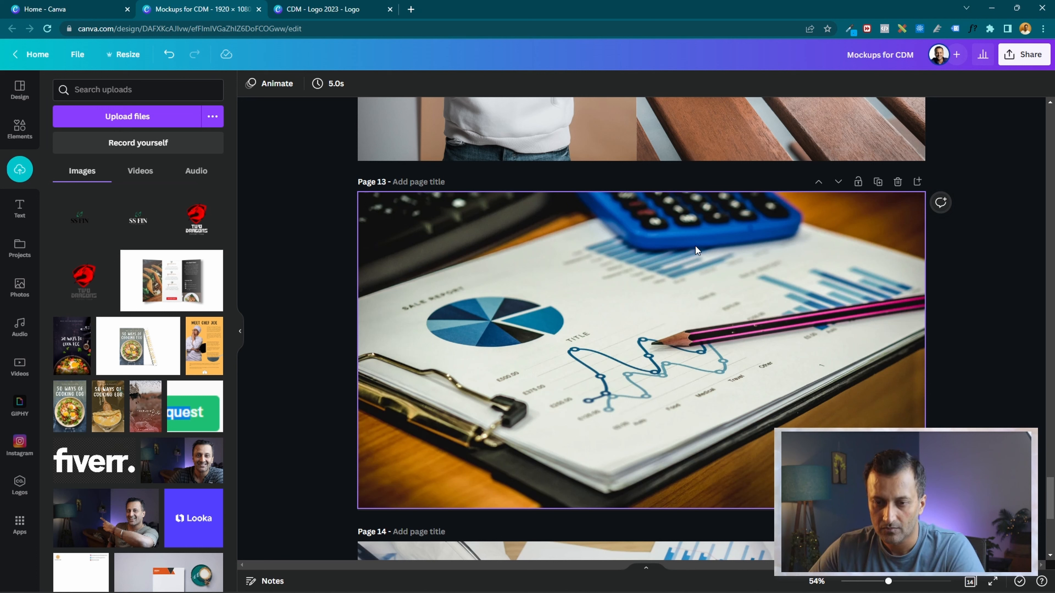
# Insert the white SS FIN logo on page 13 and place it, scaled down, in the photo's bottom-right corner
pyautogui.click(135, 225)
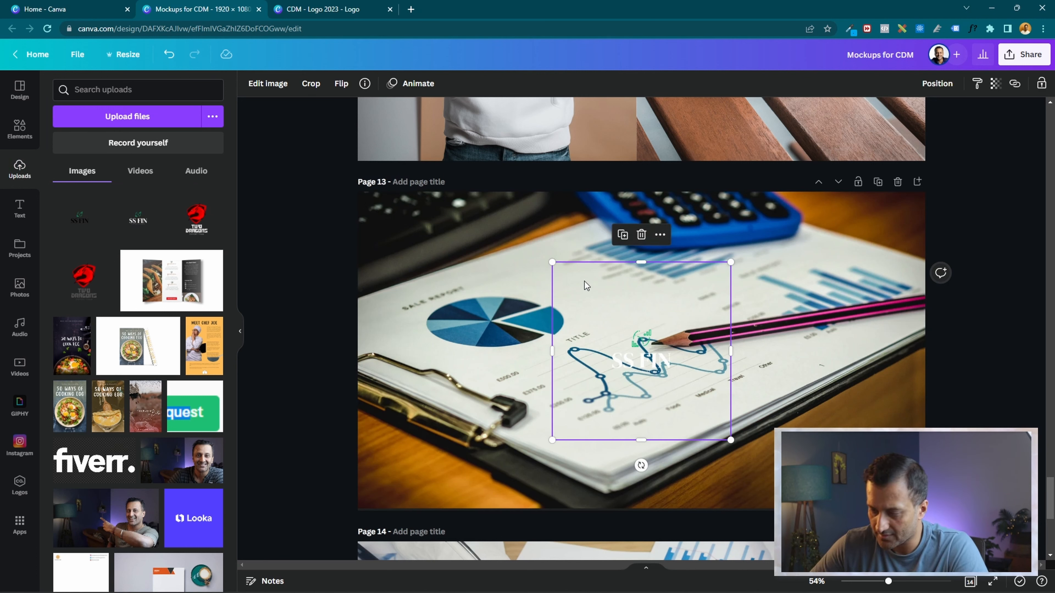
pyautogui.moveTo(676, 398); pyautogui.dragTo(870, 461)
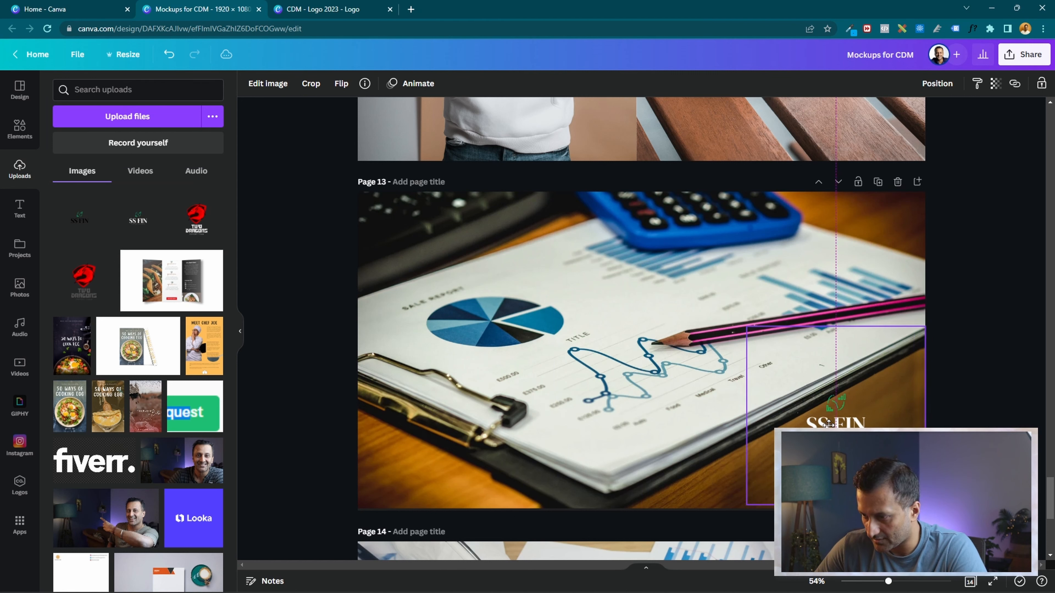
pyautogui.moveTo(762, 339); pyautogui.dragTo(847, 425)
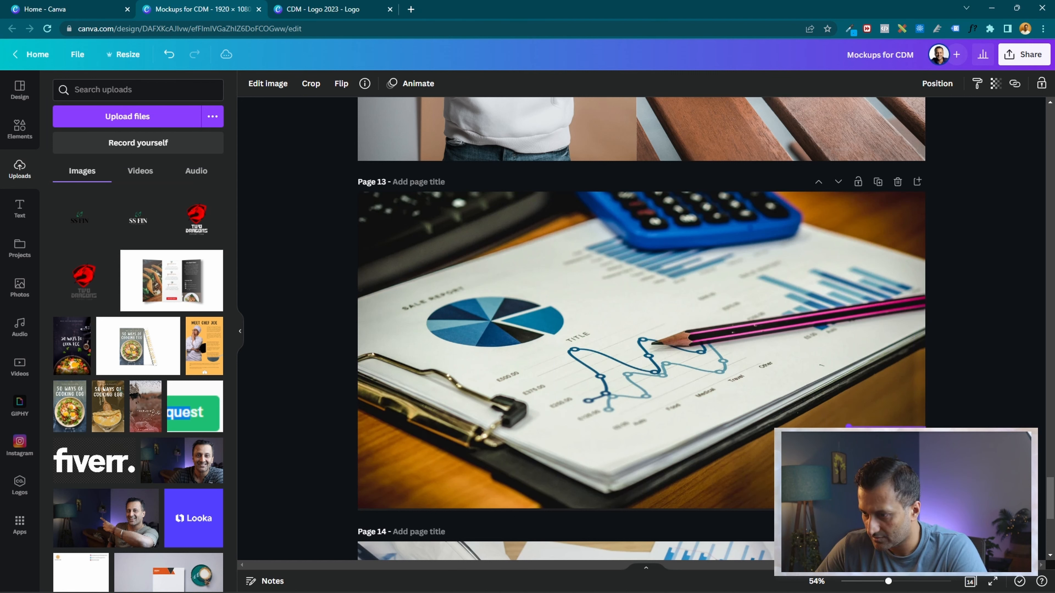
pyautogui.click(972, 315)
# Insert the black SS FIN logo on page 14 and place it in the calculator photo's bottom-right corner
pyautogui.scroll(-6, 973, 315)
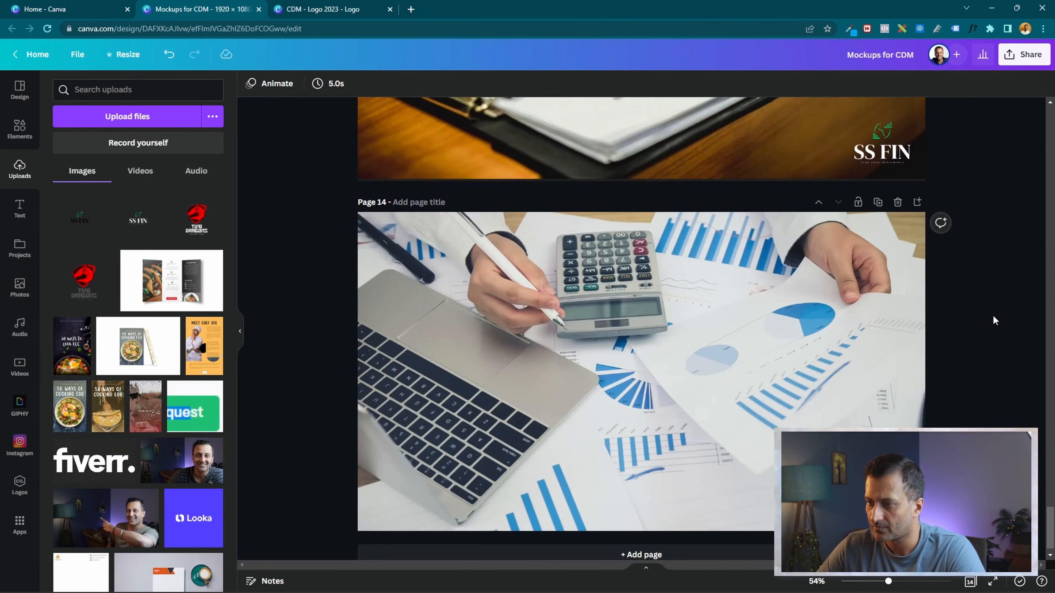
pyautogui.click(84, 234)
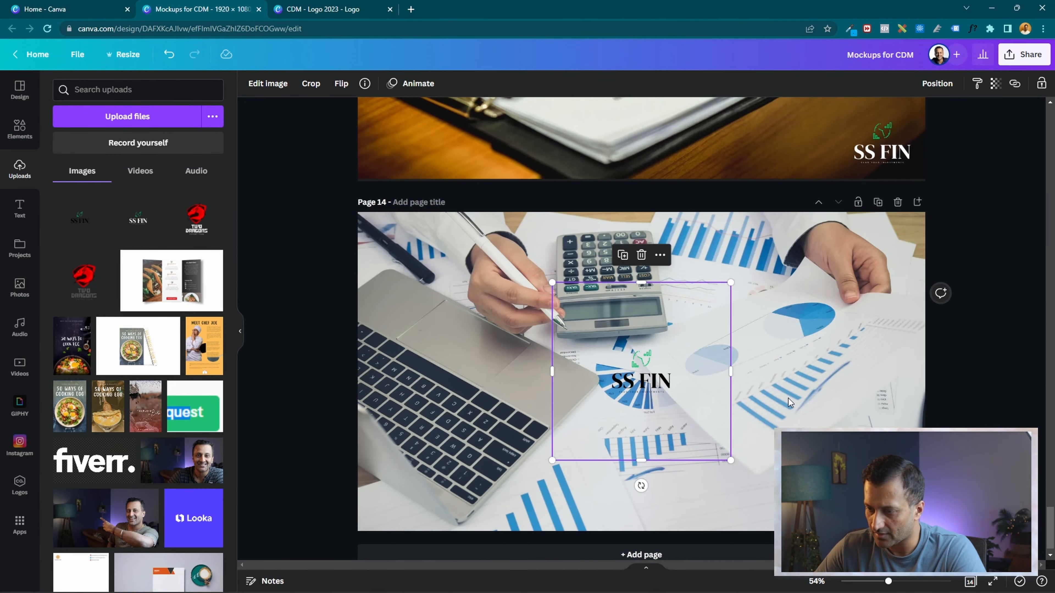
pyautogui.moveTo(659, 386); pyautogui.dragTo(898, 509)
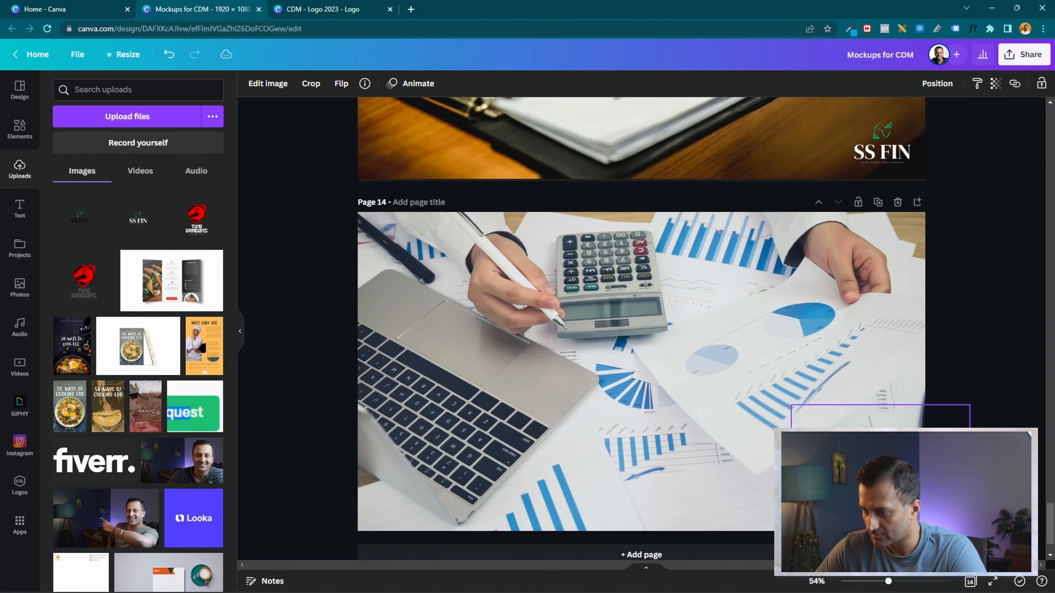
pyautogui.press('Escape')
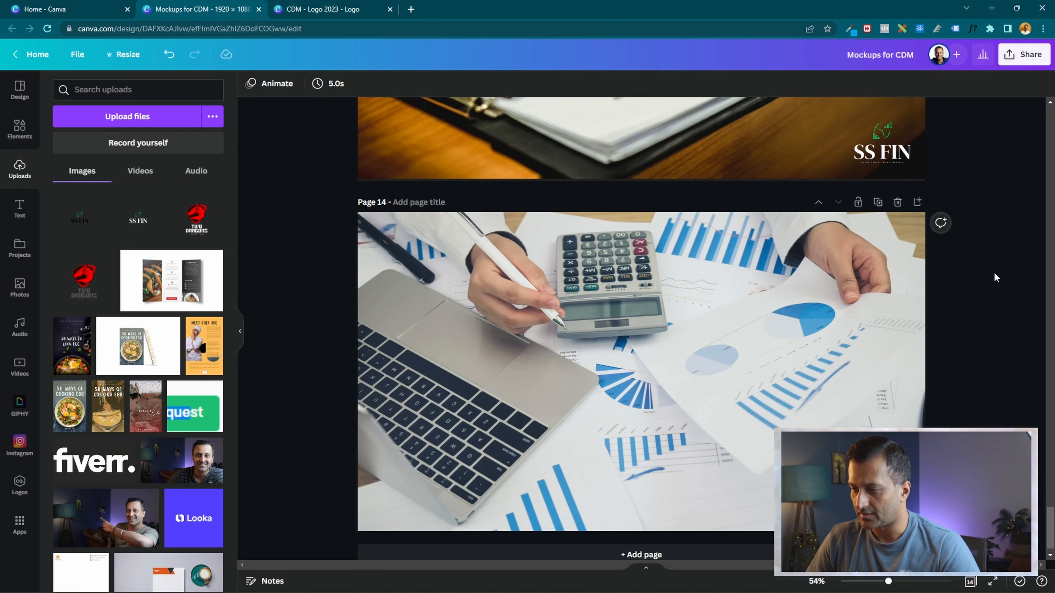
pyautogui.scroll(2, 605, 222)
pyautogui.scroll(4, 605, 222)
pyautogui.scroll(-6, 670, 330)
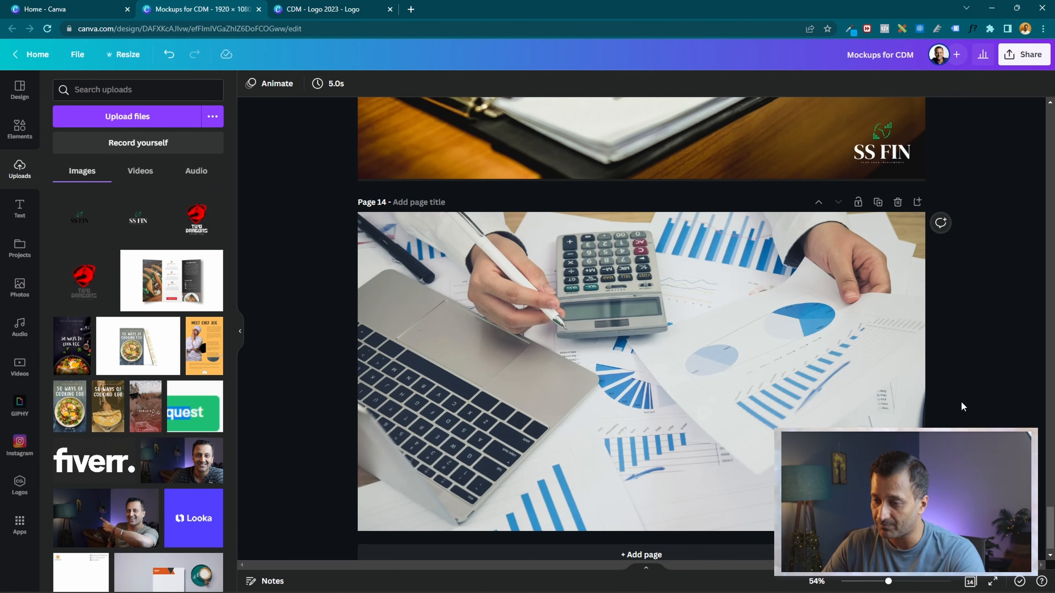
# Add page 15 and insert the black SS FIN logo on it
pyautogui.scroll(-1, 971, 311)
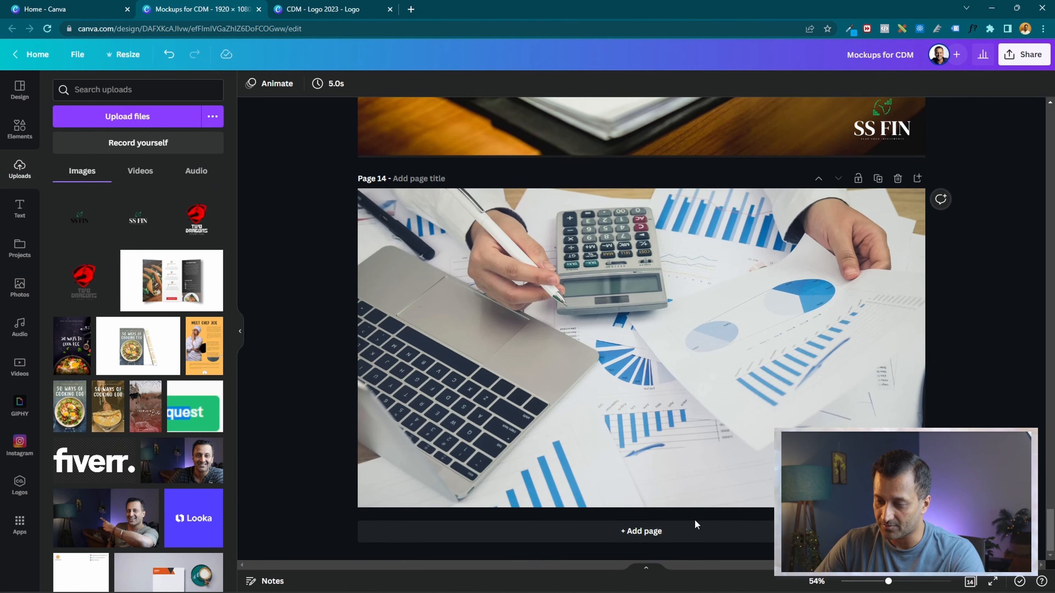
pyautogui.click(696, 527)
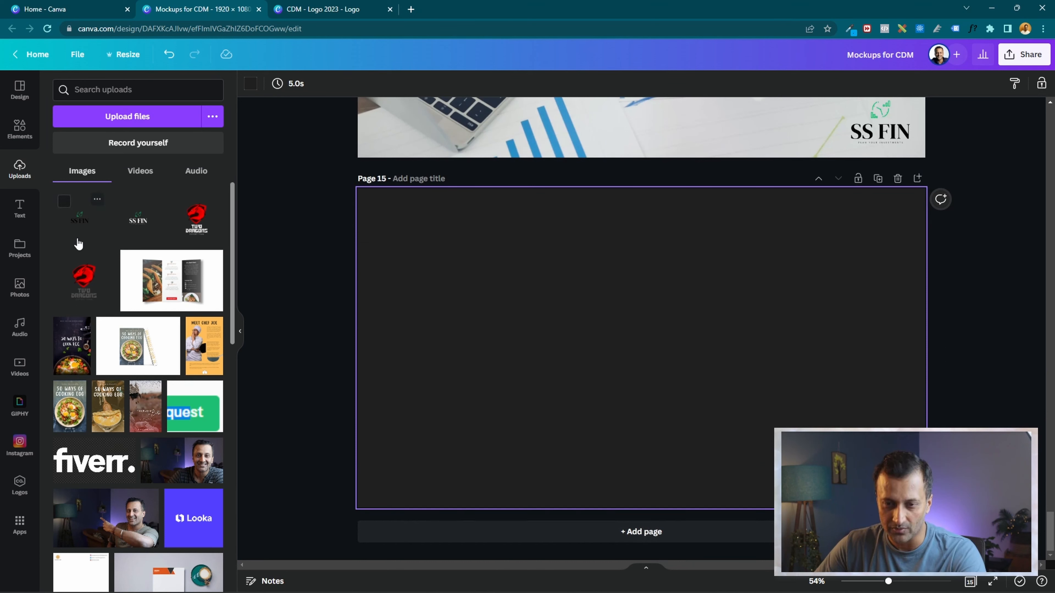
pyautogui.click(86, 229)
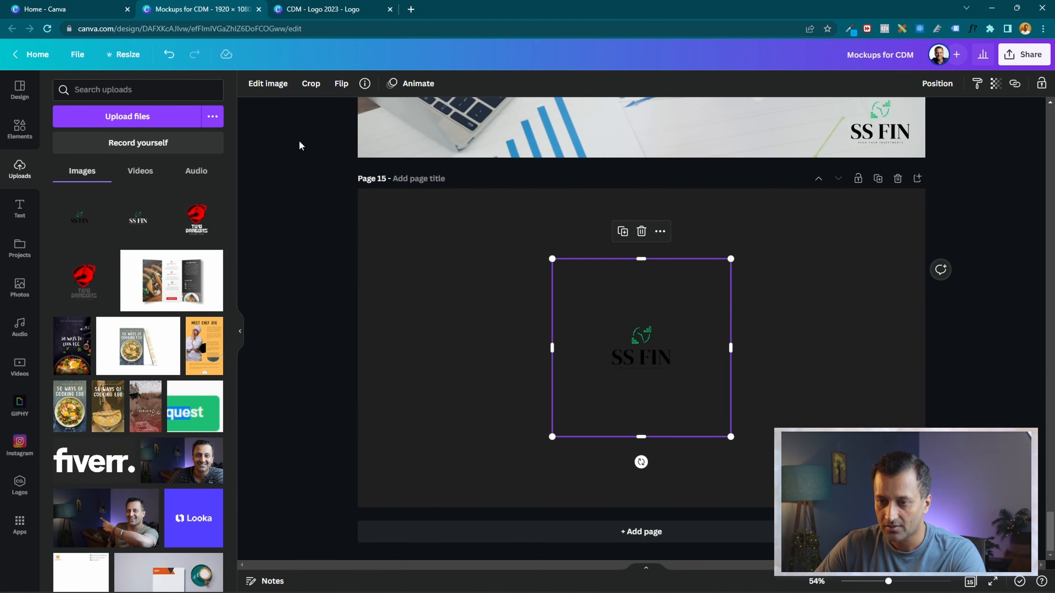
# Apply the Mug 11 Smartmockup to the SS FIN logo on page 15
pyautogui.click(267, 85)
pyautogui.scroll(-5, 139, 338)
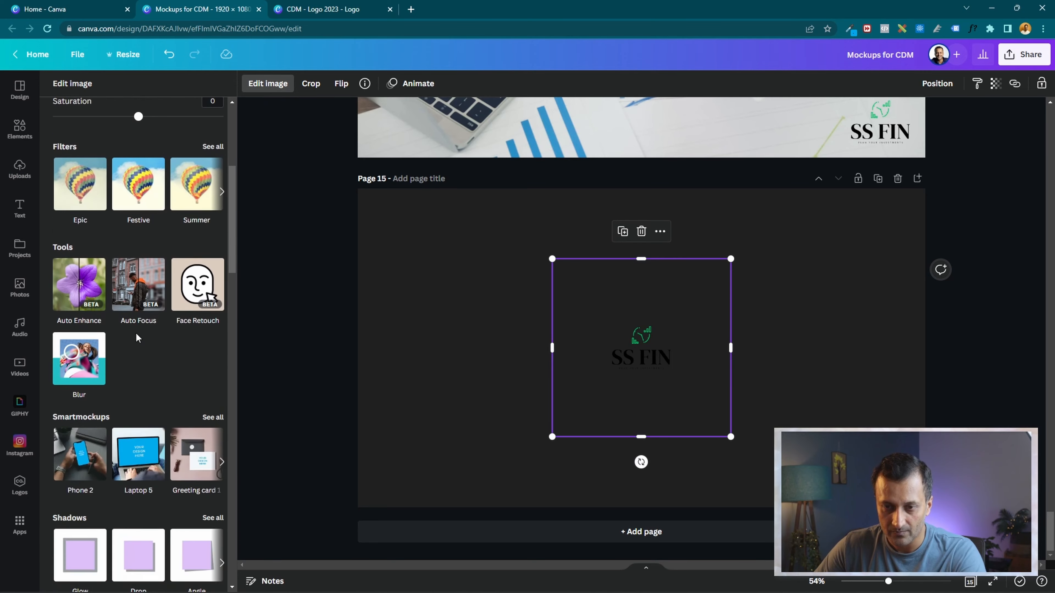
pyautogui.scroll(5, 135, 332)
pyautogui.click(105, 195)
pyautogui.scroll(-15, 111, 230)
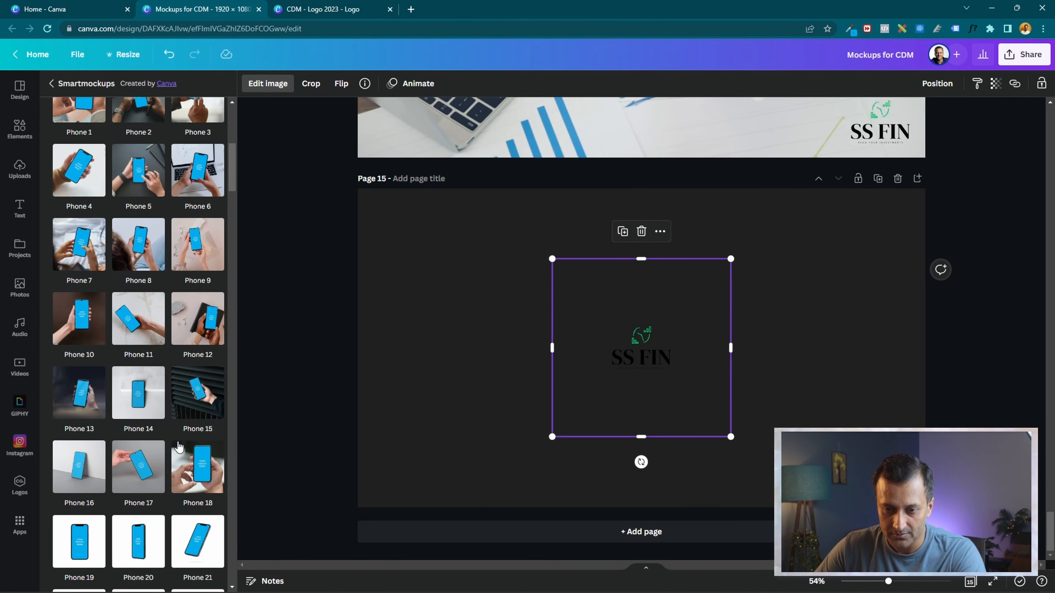
pyautogui.moveTo(232, 282); pyautogui.dragTo(221, 499)
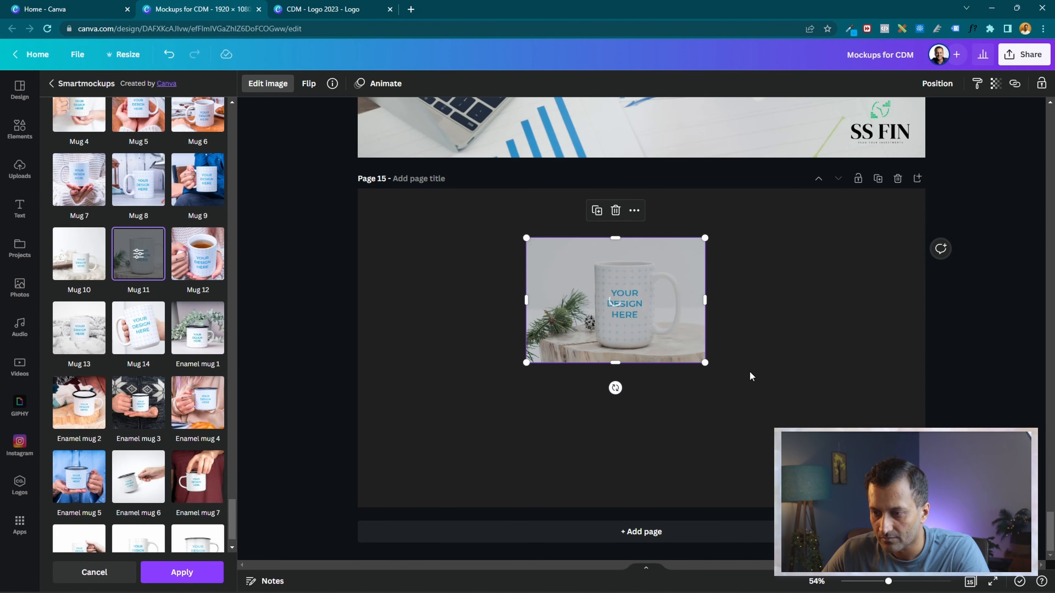
pyautogui.click(749, 371)
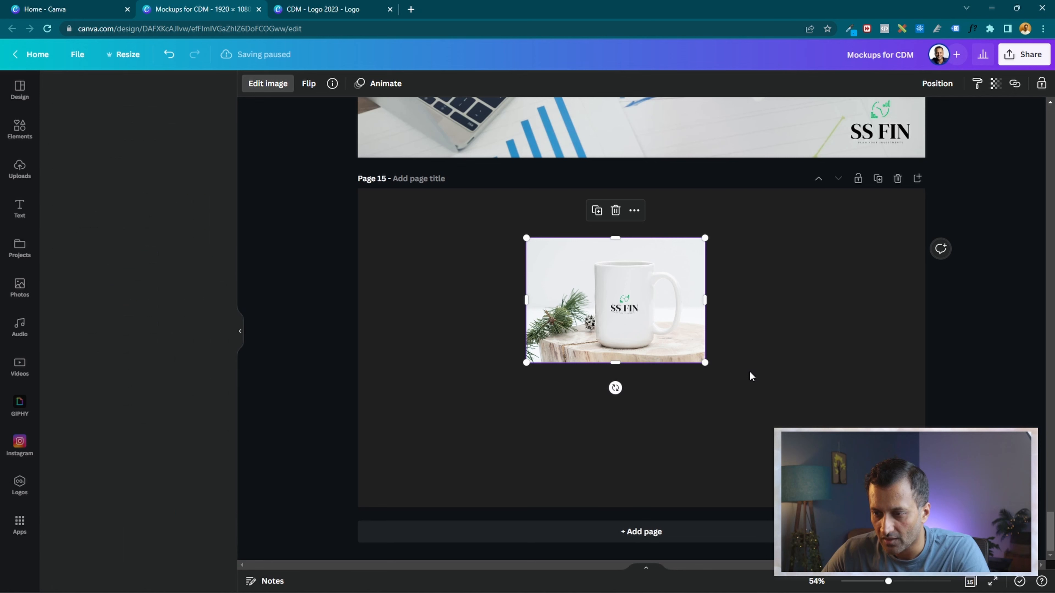
pyautogui.click(815, 316)
# Align the mug mockup with the top-left corner of page 15 and enlarge it to fill the whole page
pyautogui.moveTo(613, 313); pyautogui.dragTo(464, 264)
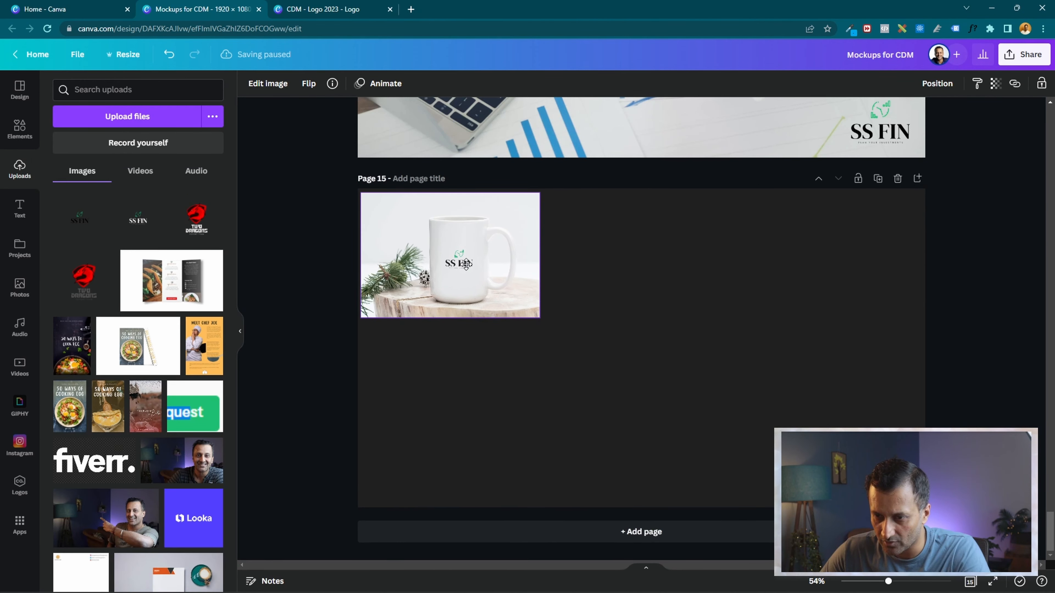
pyautogui.moveTo(541, 319); pyautogui.dragTo(804, 503)
pyautogui.moveTo(808, 344); pyautogui.dragTo(920, 335)
pyautogui.click(1002, 291)
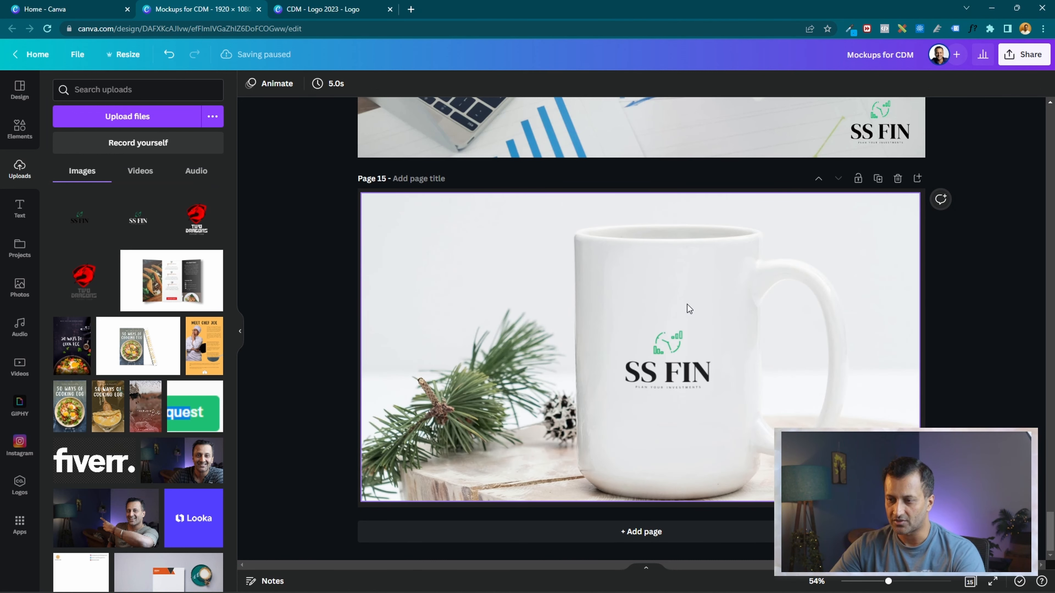
pyautogui.rightClick(770, 337)
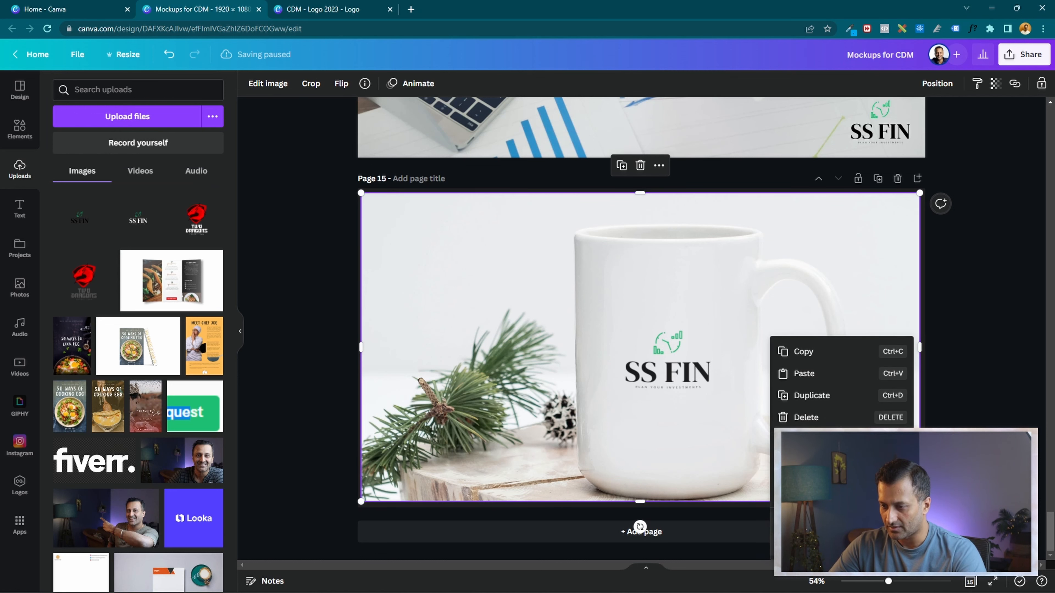
pyautogui.click(1019, 308)
pyautogui.moveTo(401, 210); pyautogui.dragTo(395, 206)
pyautogui.moveTo(916, 497); pyautogui.dragTo(936, 507)
pyautogui.click(994, 361)
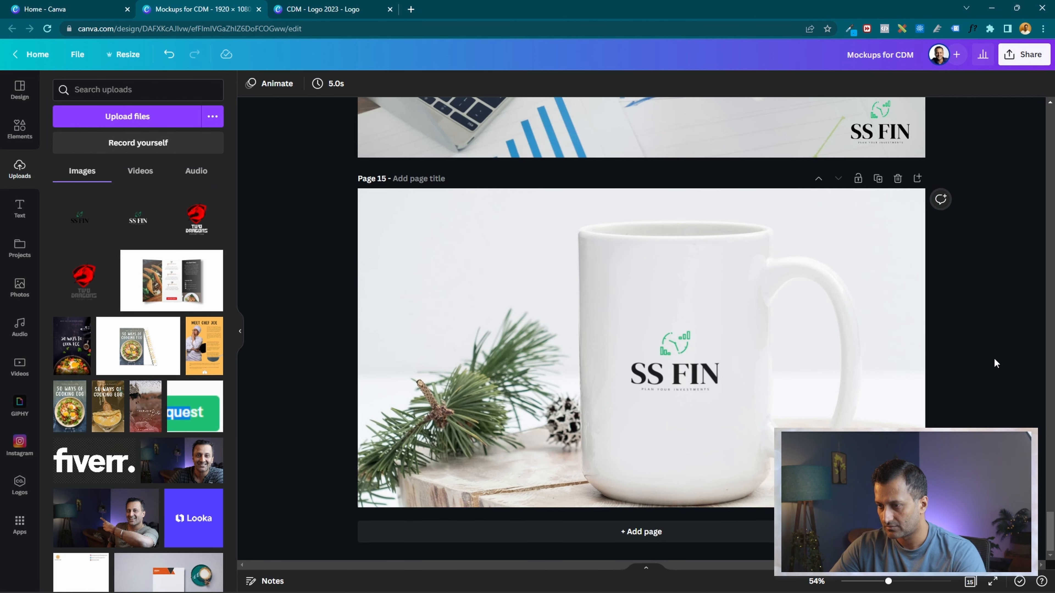
# Shift the mug image upward within its crop on page 15 to show more of the wooden base
pyautogui.doubleClick(814, 379)
pyautogui.moveTo(772, 377); pyautogui.dragTo(810, 381)
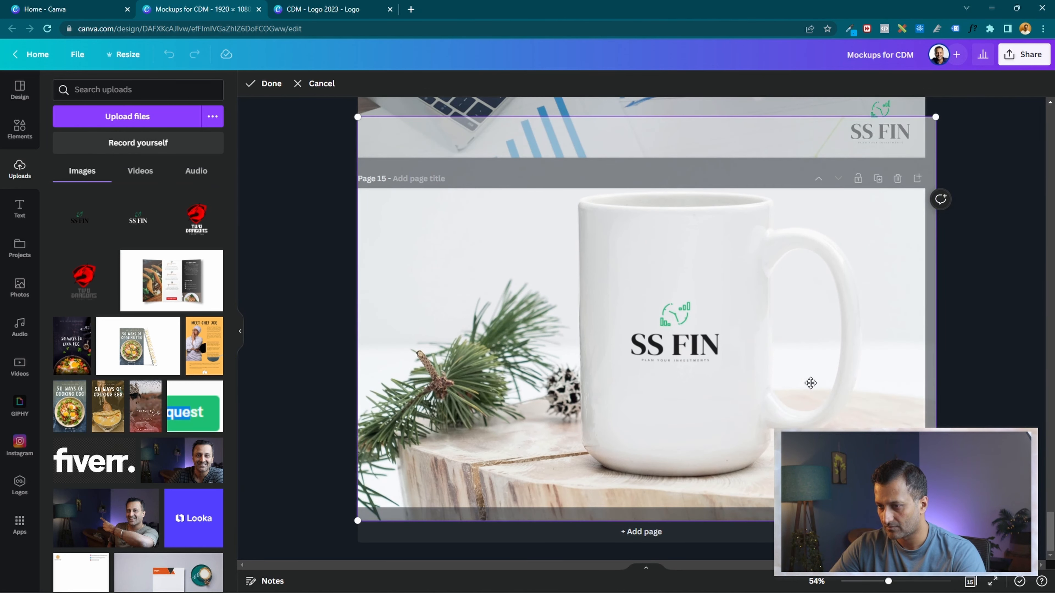
pyautogui.click(1000, 374)
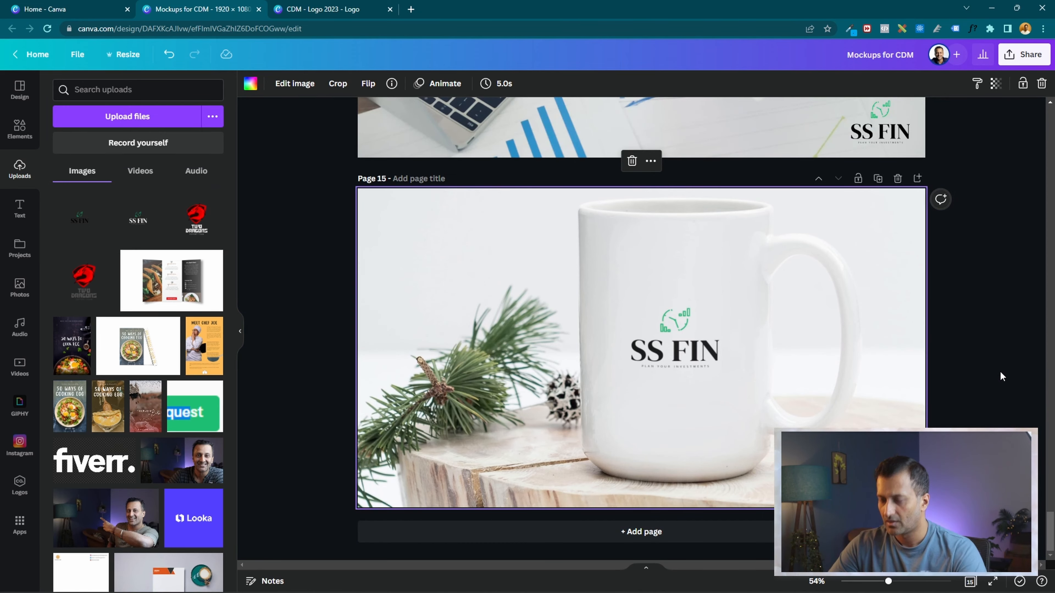
# Look over the finished mockup pages and switch to the CDM - Logo 2023 design
pyautogui.scroll(10, 999, 373)
pyautogui.scroll(-10, 802, 402)
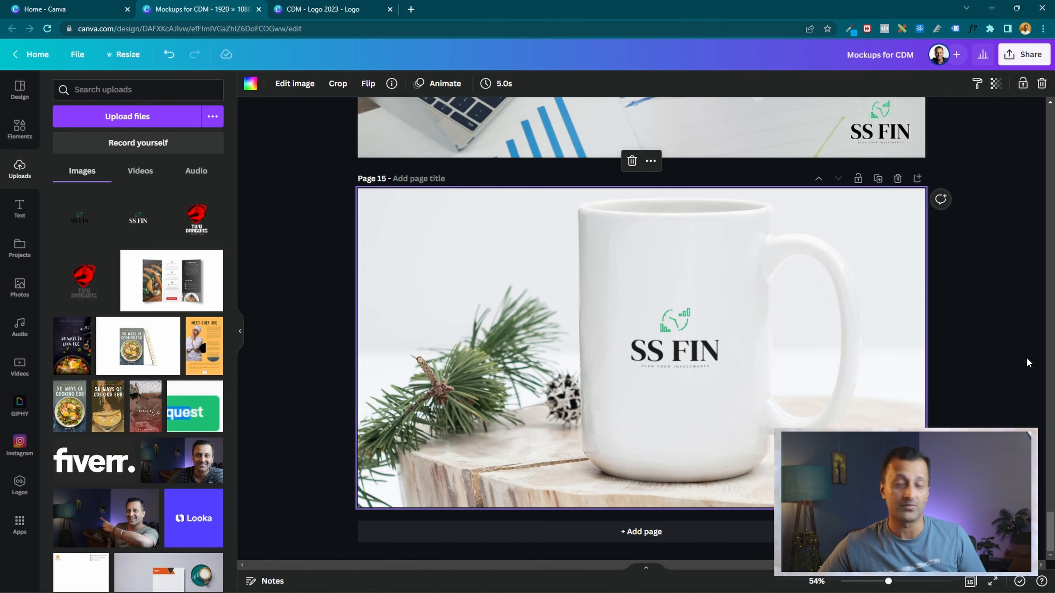
pyautogui.click(311, 5)
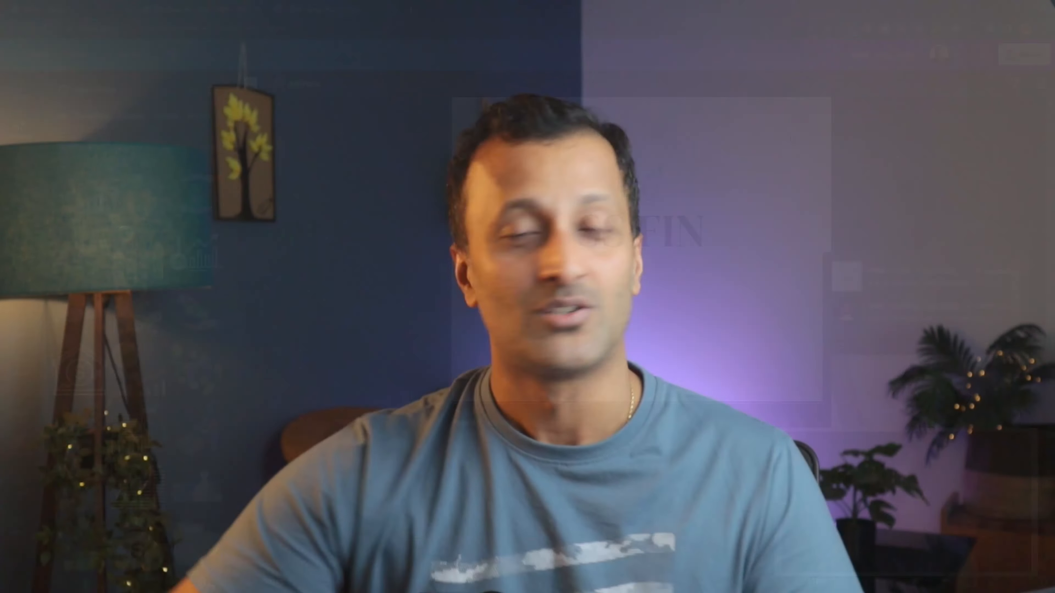